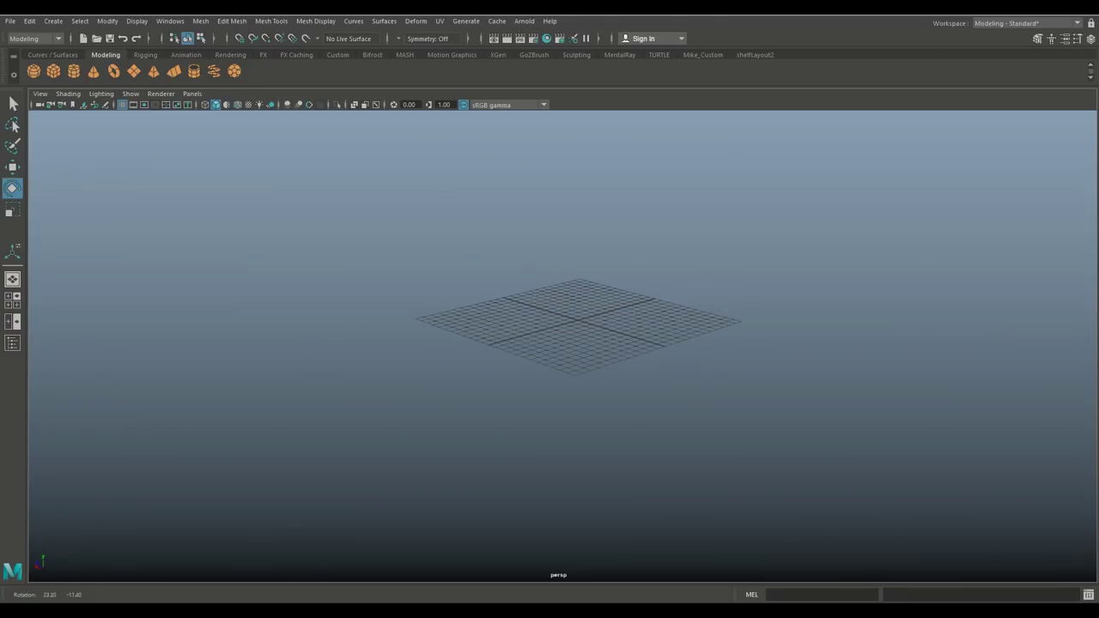
Create a polygon cube at the origin and scale it along X into a long rectangular box.
alt+drag(601, 344, 434, 386)
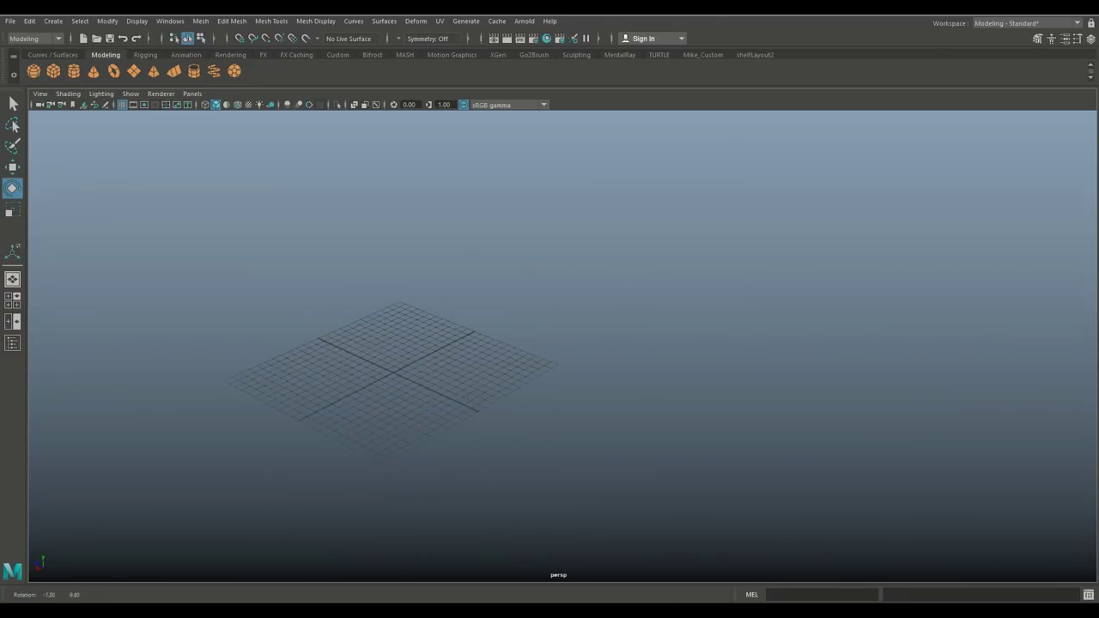
alt+middle_drag(395, 378, 471, 362)
click(53, 71)
alt+drag(515, 361, 135, 243)
key(r)
drag(375, 394, 296, 436)
alt+drag(516, 343, 636, 333)
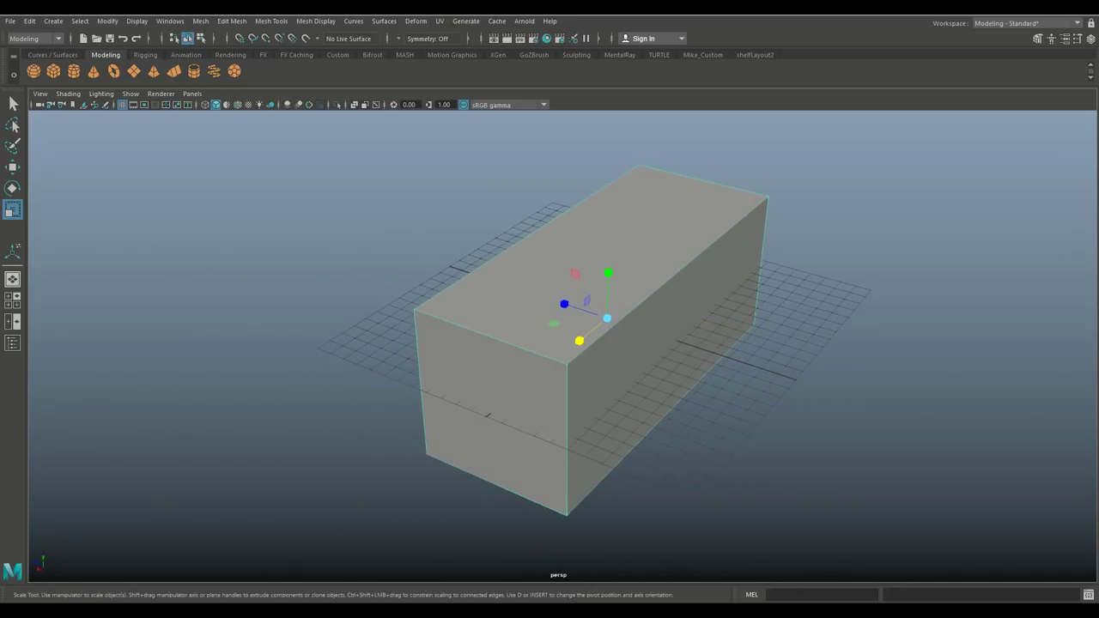
click(272, 21)
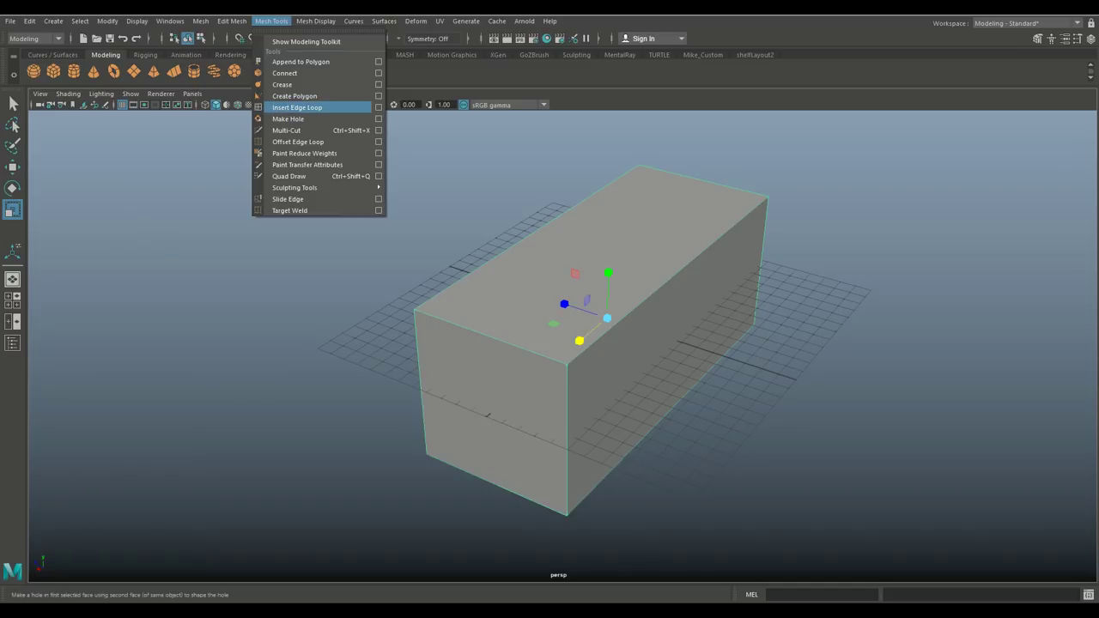
Insert a lengthwise edge loop and a mid-height edge loop into the box, then enlarge the side view.
click(309, 107)
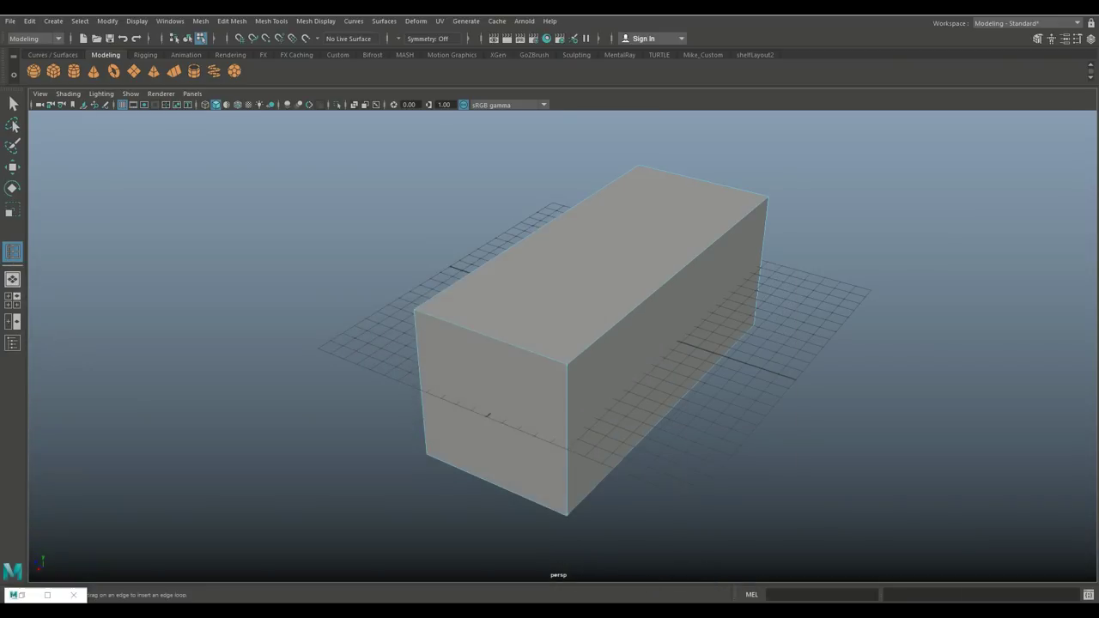
click(488, 337)
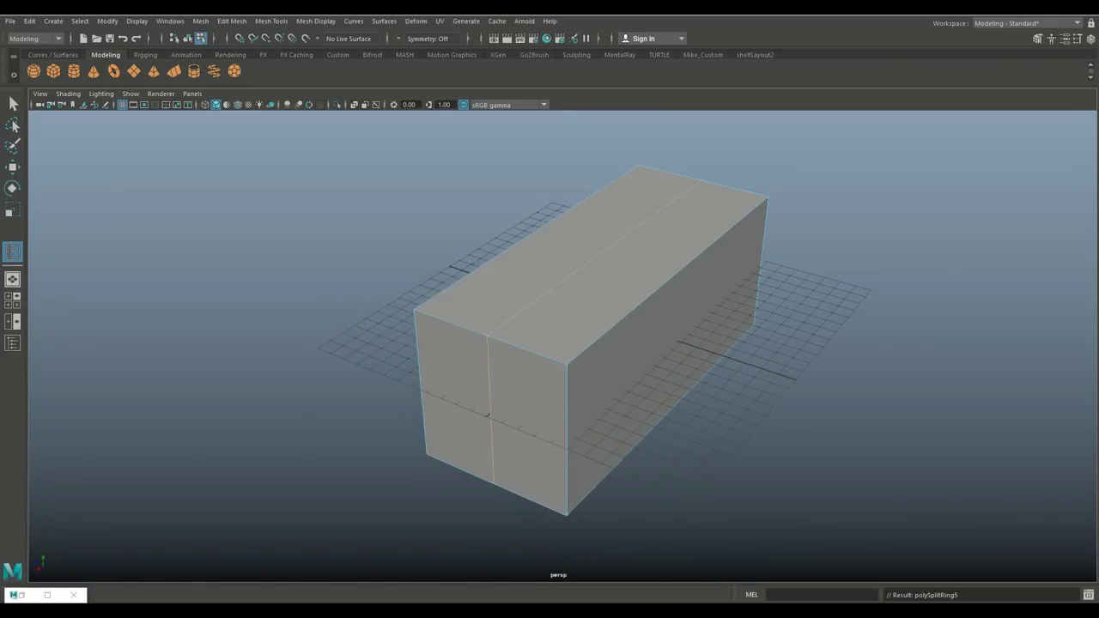
click(488, 415)
key(q)
key(space)
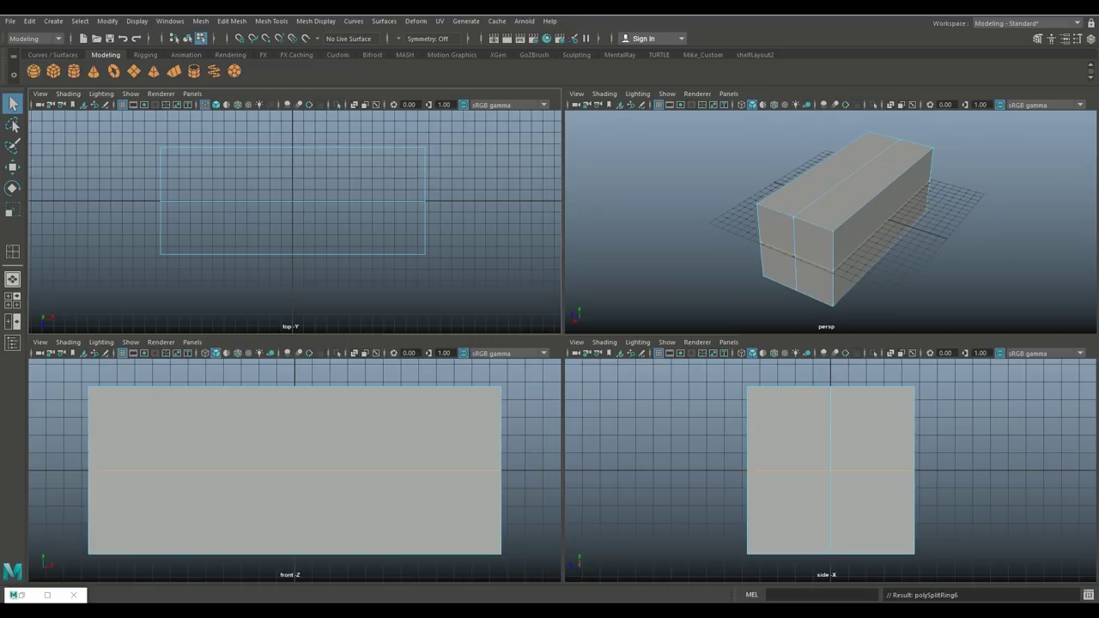
key(space)
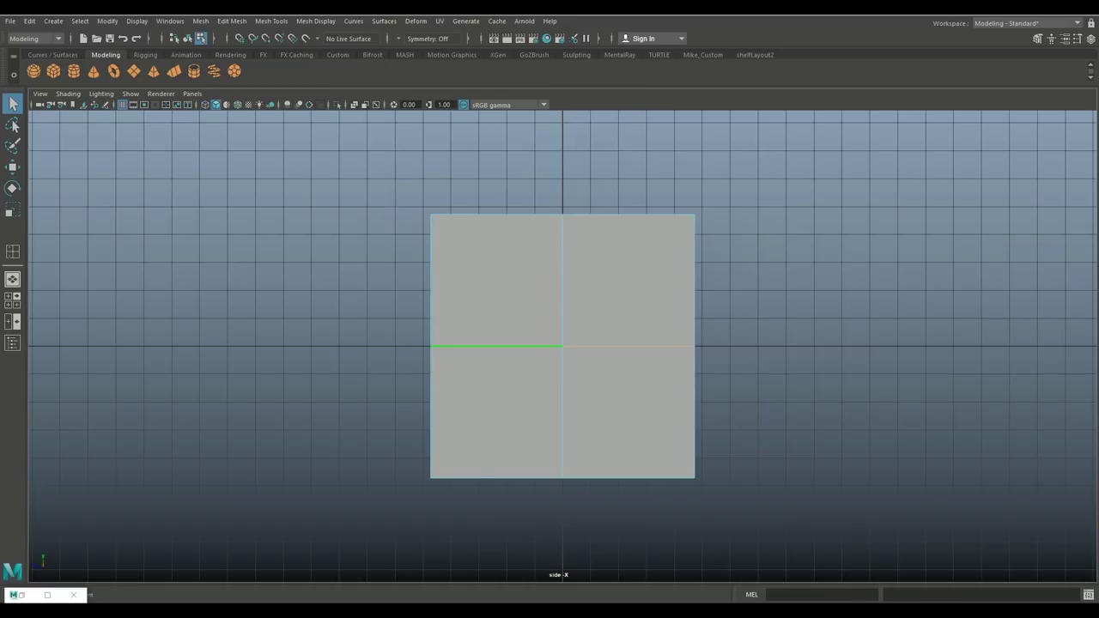
Delete three quarters of the box's faces in side view, keeping one upper quarter section.
right_click(534, 267)
right_drag(534, 267, 534, 299)
drag(573, 447, 608, 518)
key(Delete)
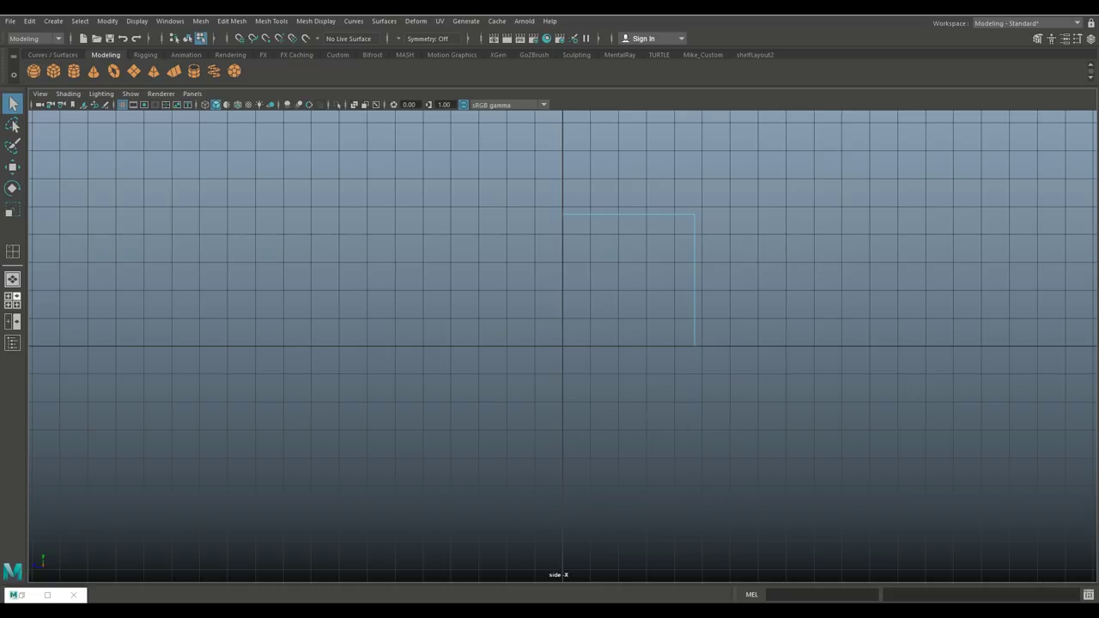
click(12, 299)
click(12, 279)
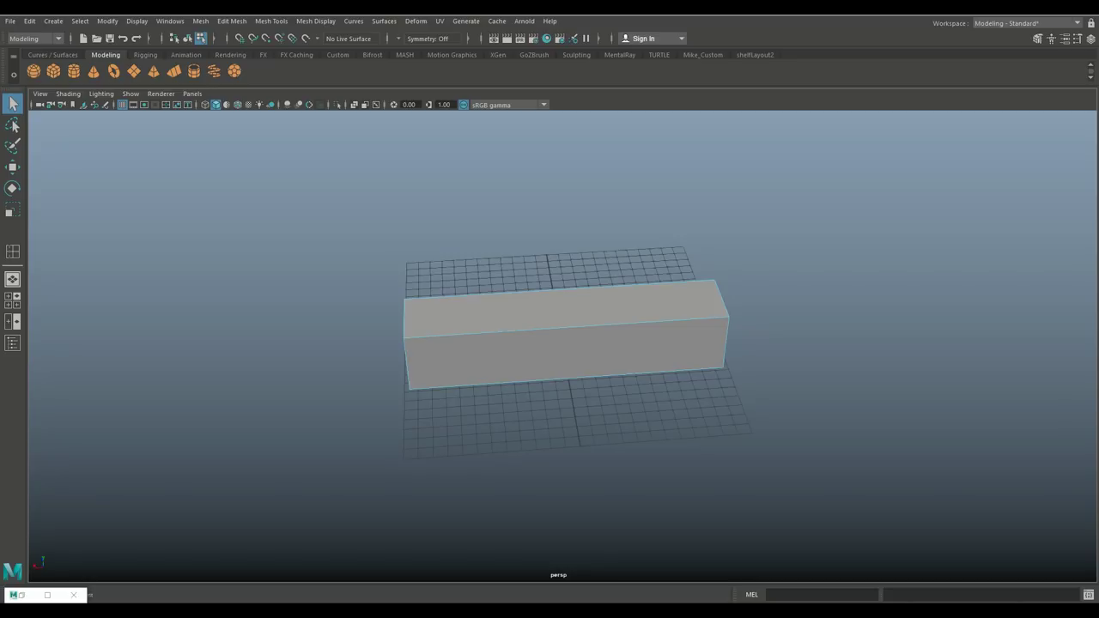
Insert edge loops in pairs (Number of edge loops 2) and scale the vertical loops apart along X.
click(270, 21)
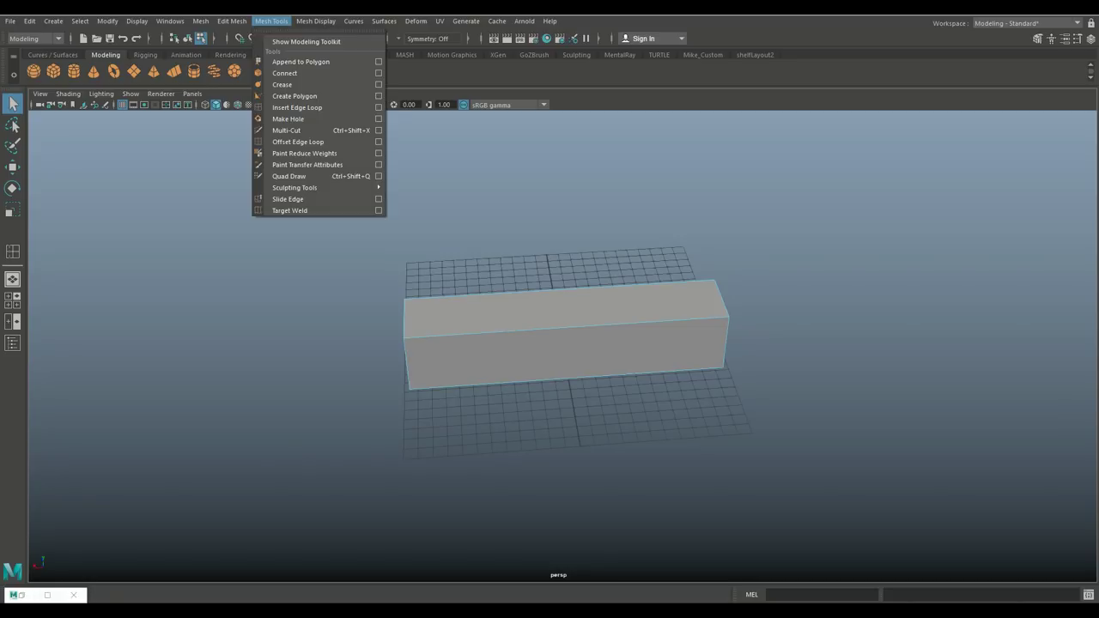
click(316, 118)
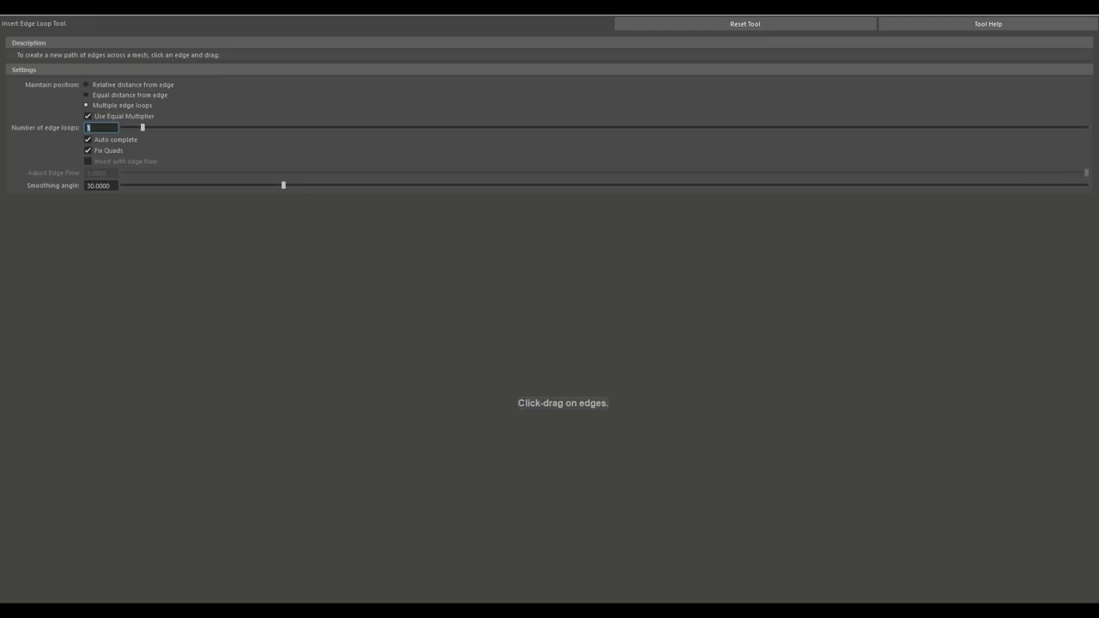
text(2)
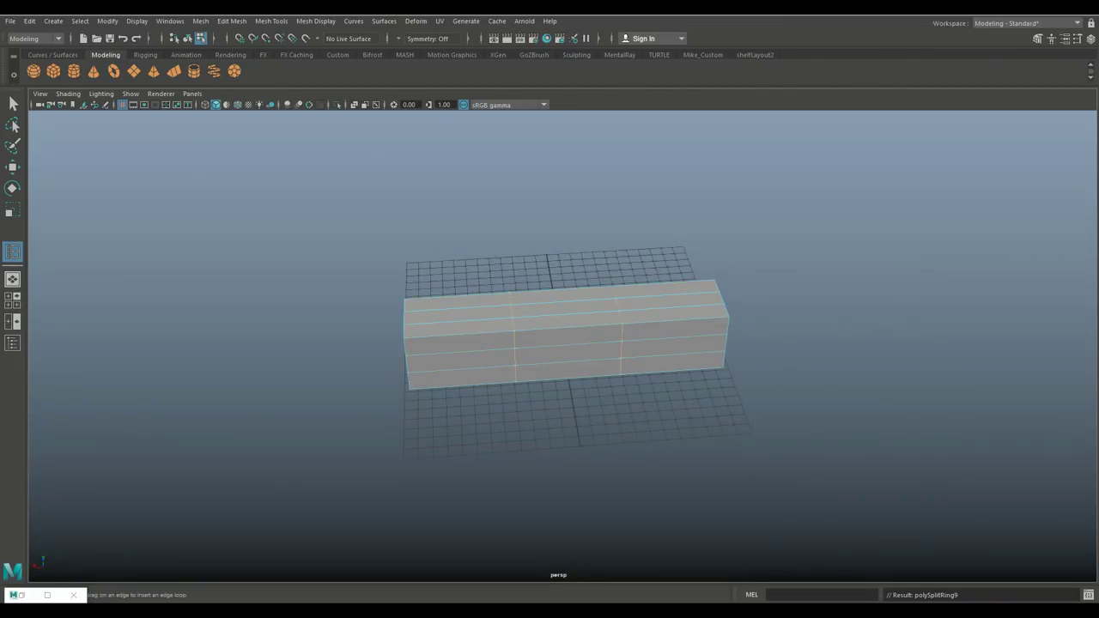
key(r)
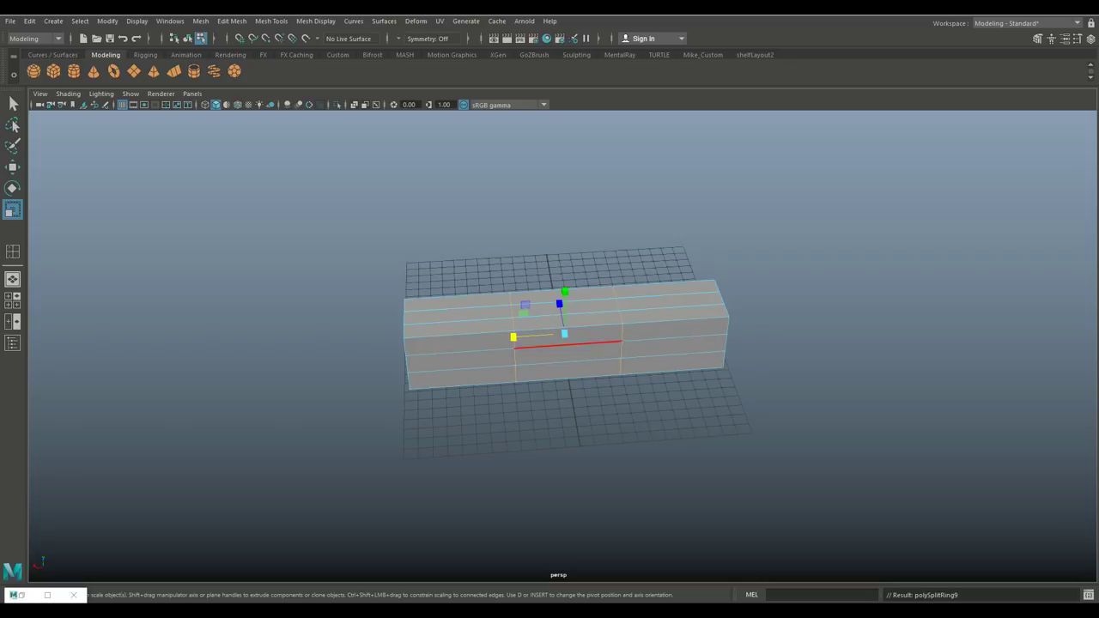
click(513, 337)
drag(493, 337, 614, 327)
key(q)
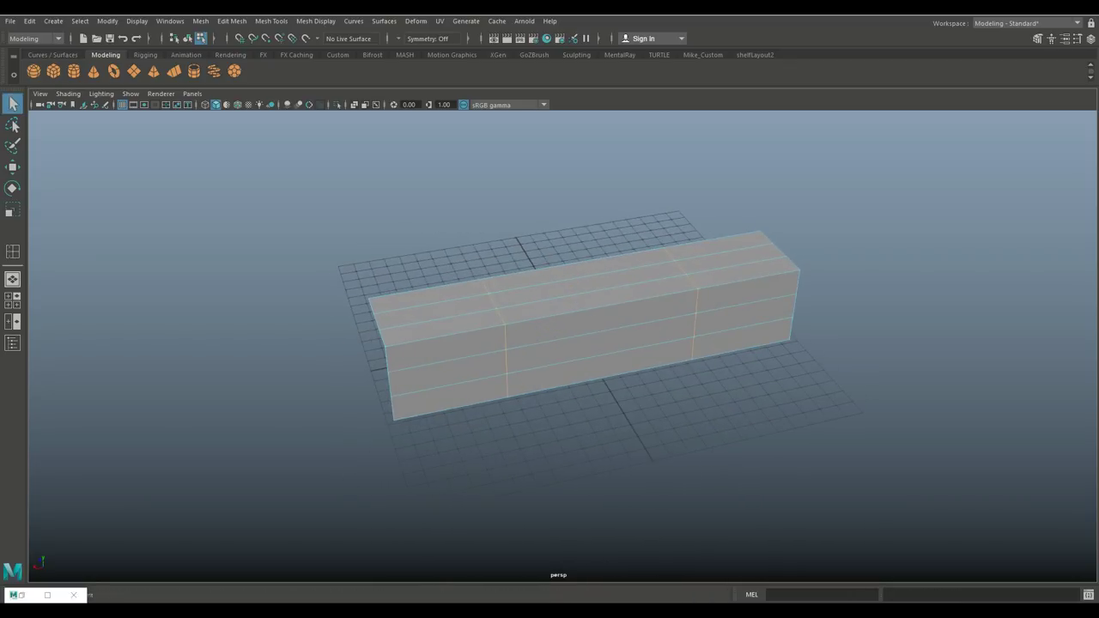
right_drag(585, 308, 585, 237)
Bevel the middle top-front edge into a wide slanted face with Fraction around 0.7.
click(602, 306)
click(232, 21)
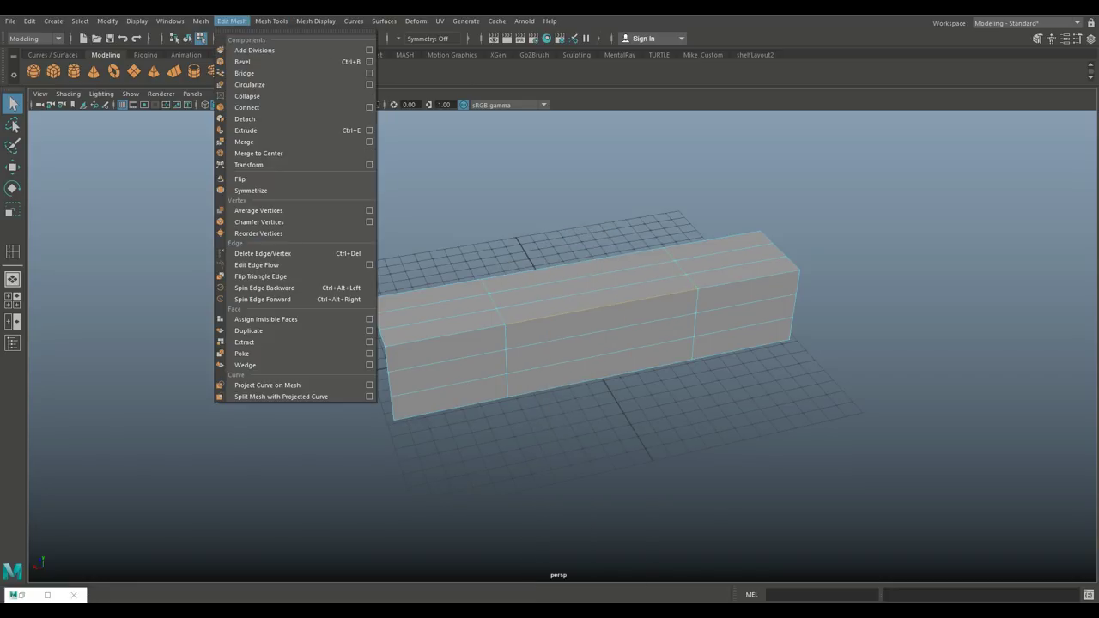
click(243, 61)
scroll(584, 309, up, 3)
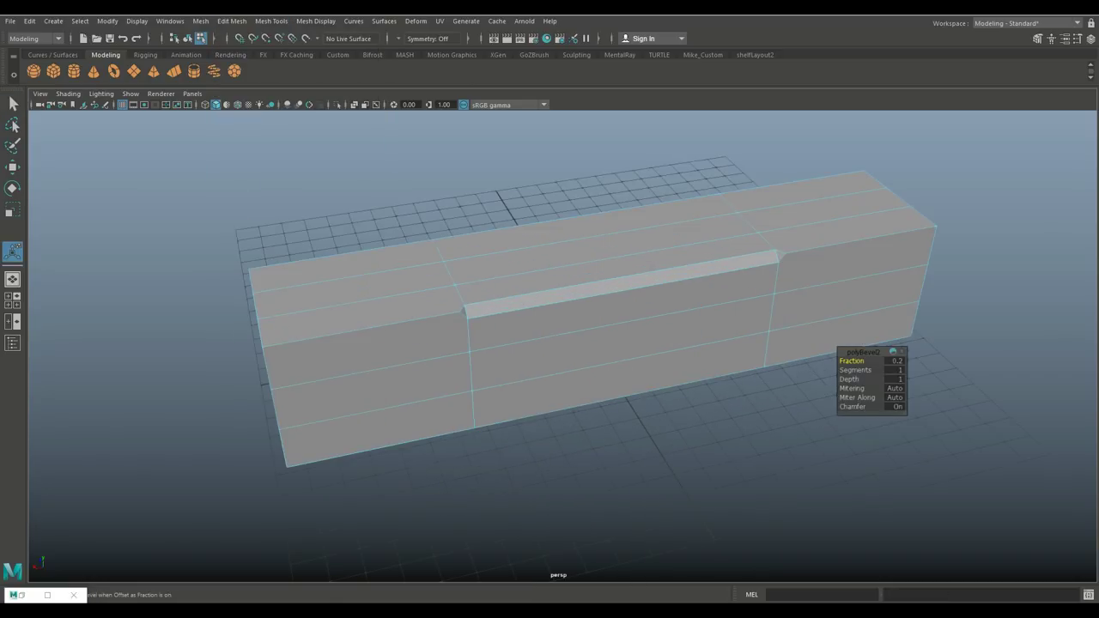
middle_drag(550, 343, 739, 343)
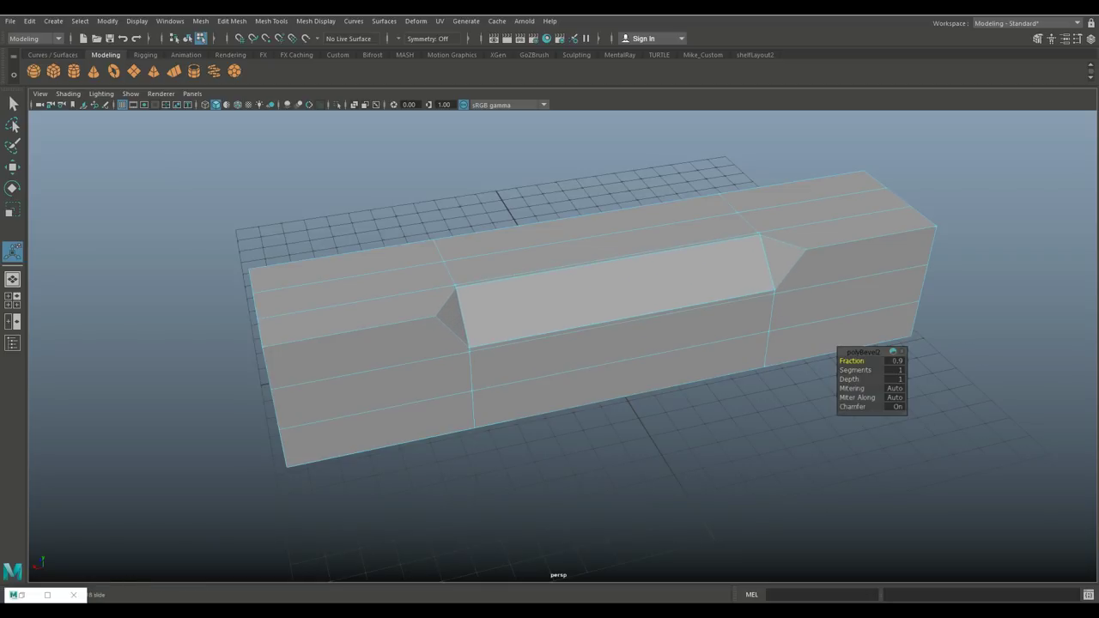
alt+drag(549, 343, 477, 344)
scroll(550, 388, down, 3)
right_drag(554, 267, 511, 267)
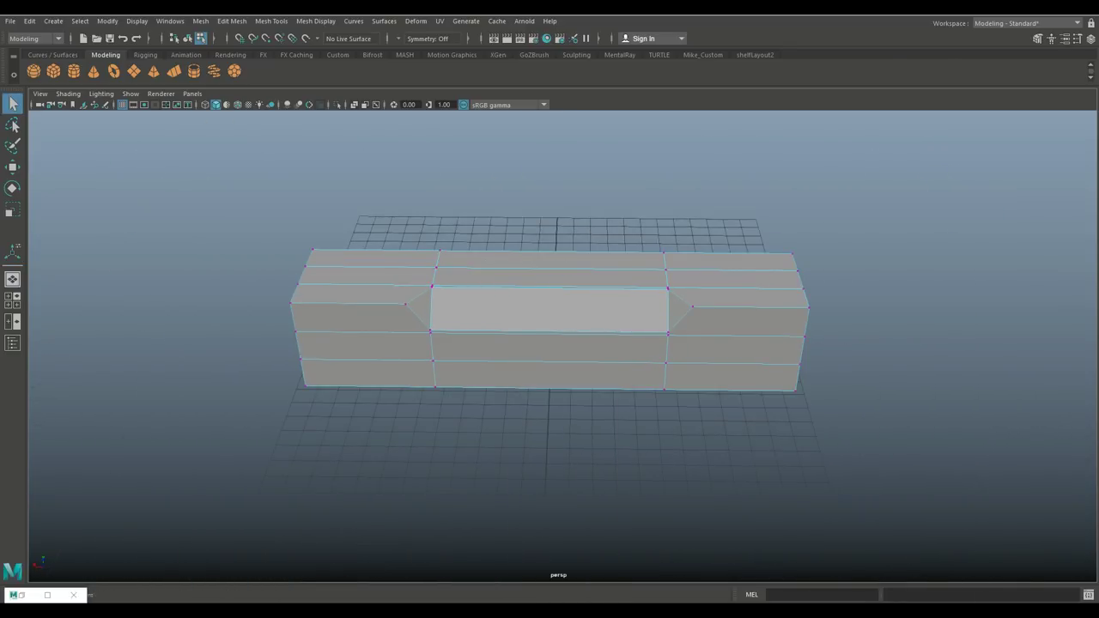
In top view, scale the end vertices of both sides inward along the length, then check in perspective.
key(space)
key(space)
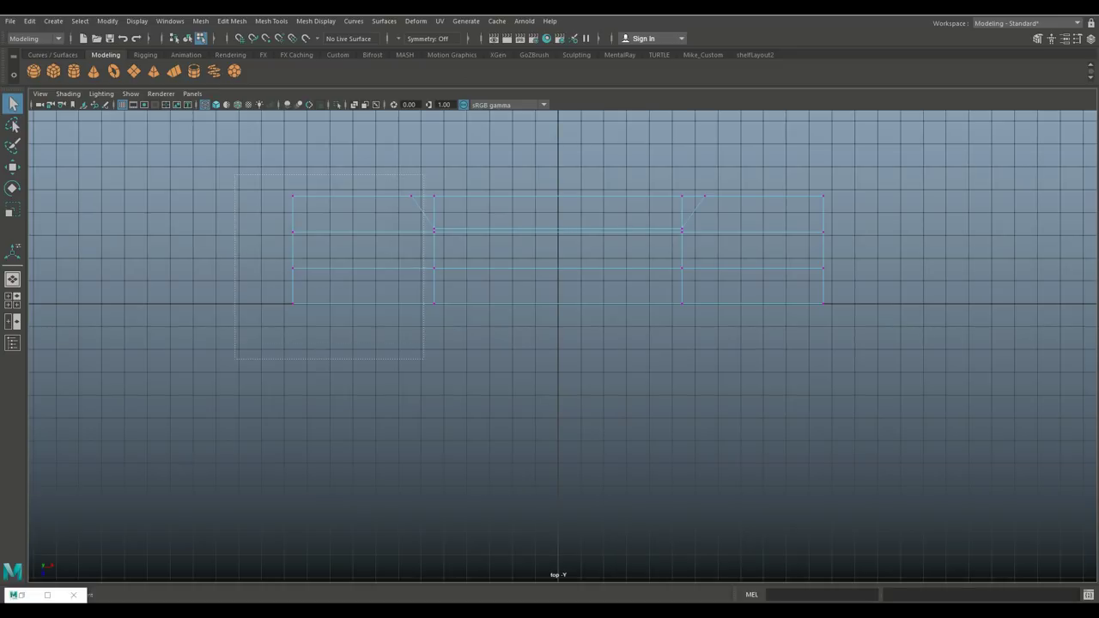
shift+drag(845, 419, 846, 419)
key(r)
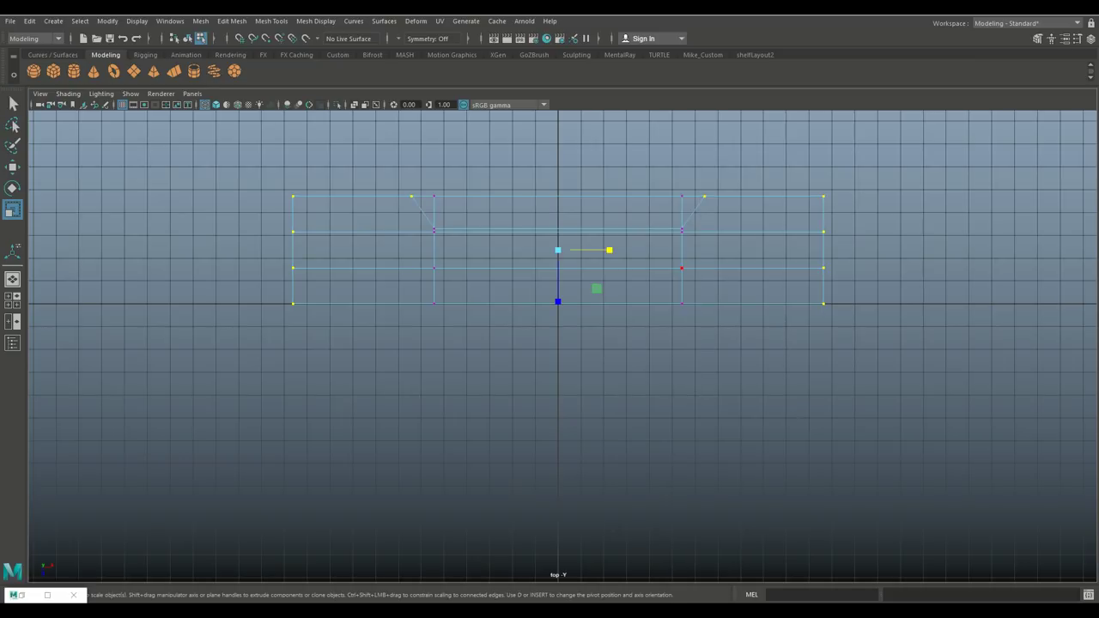
drag(610, 250, 589, 250)
key(space)
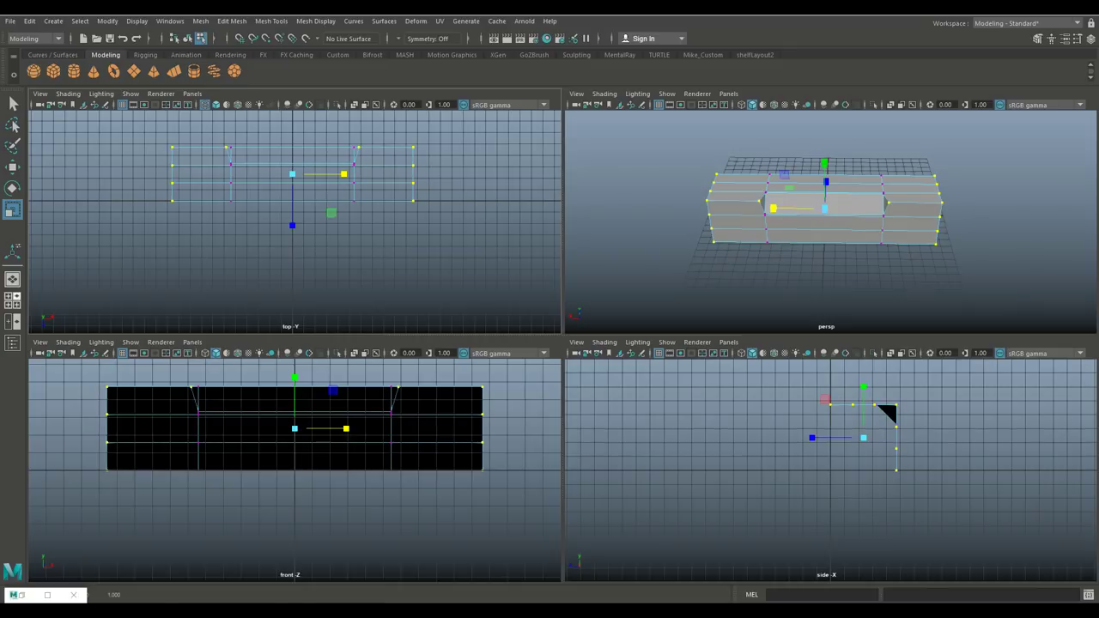
key(space)
alt+drag(549, 318, 563, 352)
scroll(550, 318, up, 3)
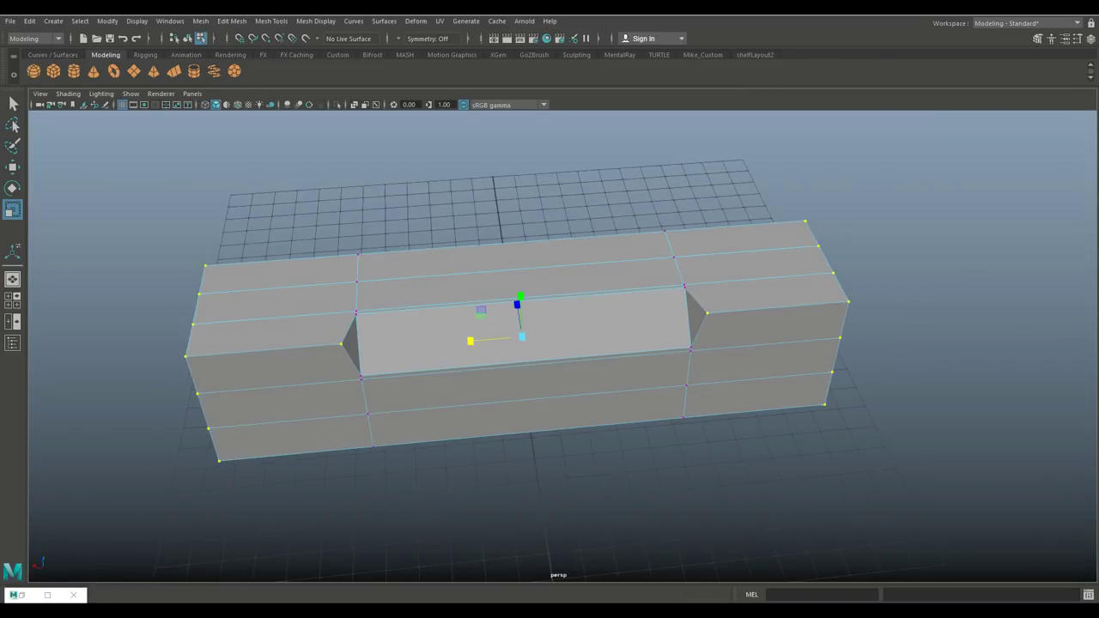
scroll(550, 318, down, 5)
alt+drag(550, 318, 447, 301)
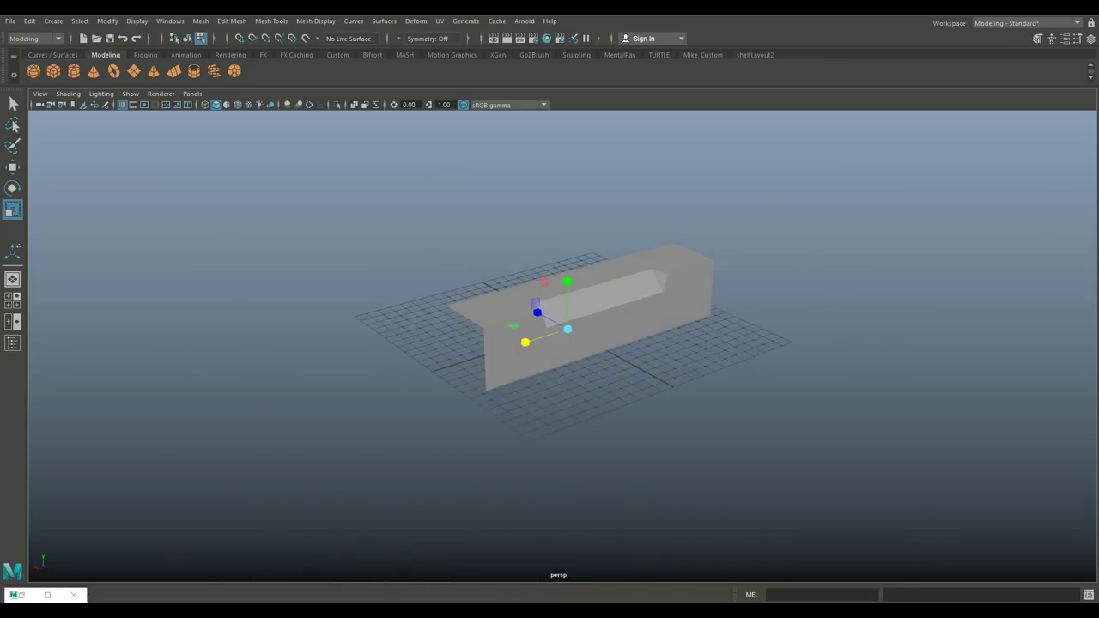
Add a cylinder beside the box, turn it 90° onto its side and show its construction attributes.
key(w)
key(ctrl+z)
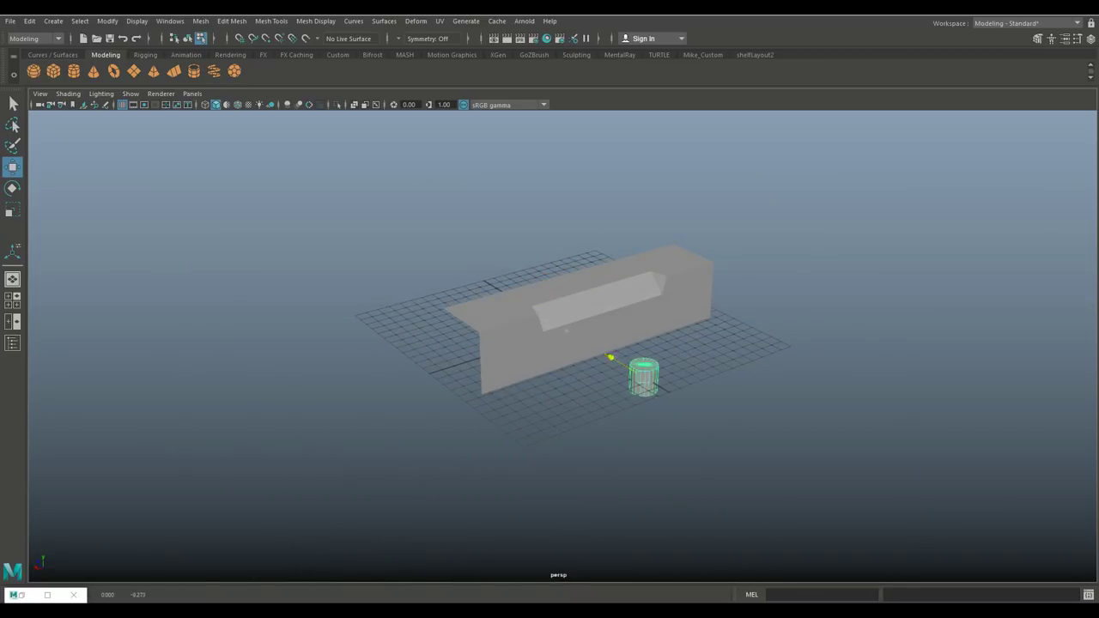
key(e)
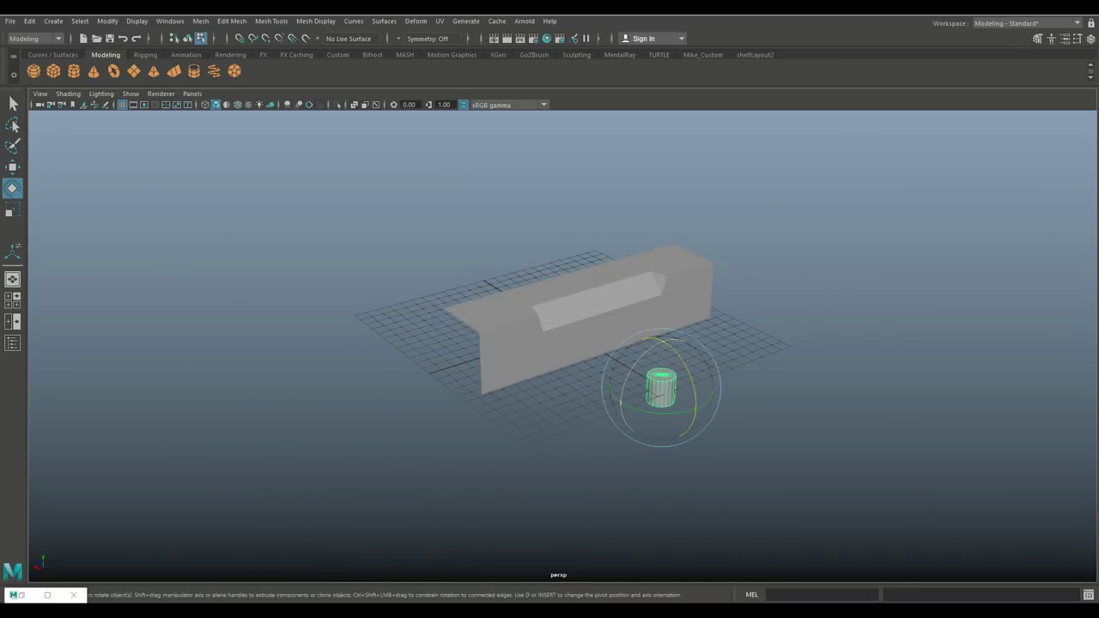
drag(678, 344, 697, 407)
key(ctrl+a)
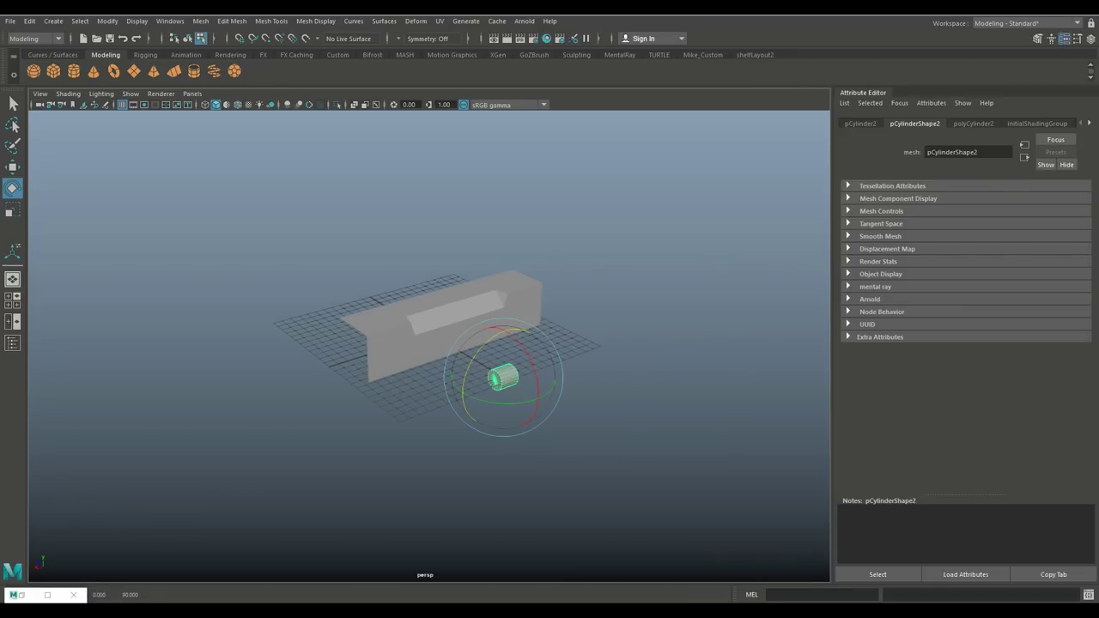
click(973, 123)
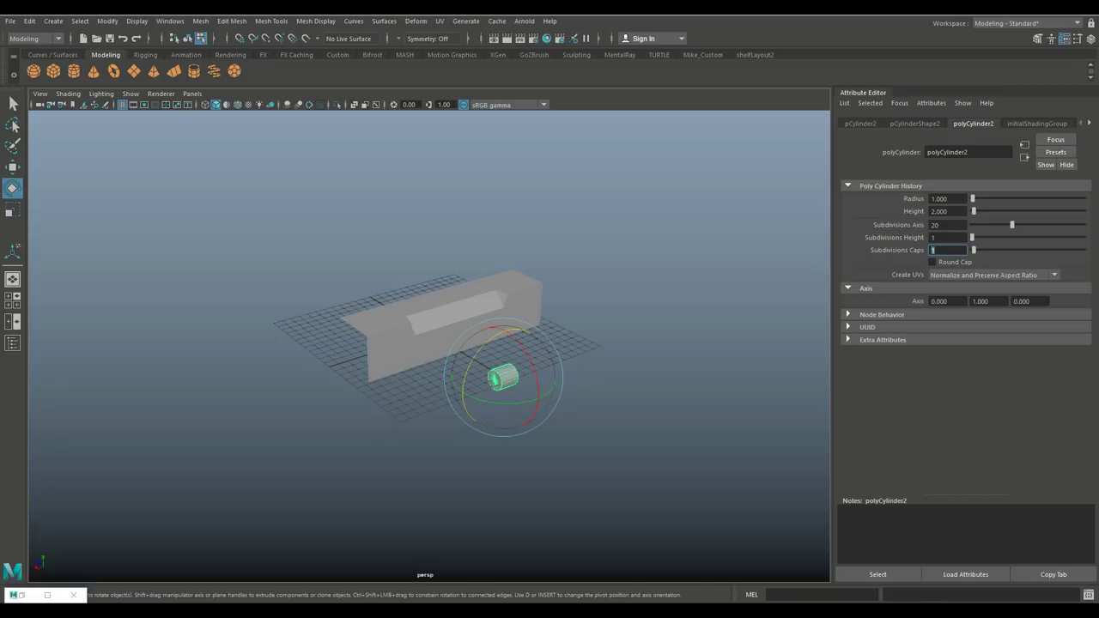
scroll(429, 343, up, 3)
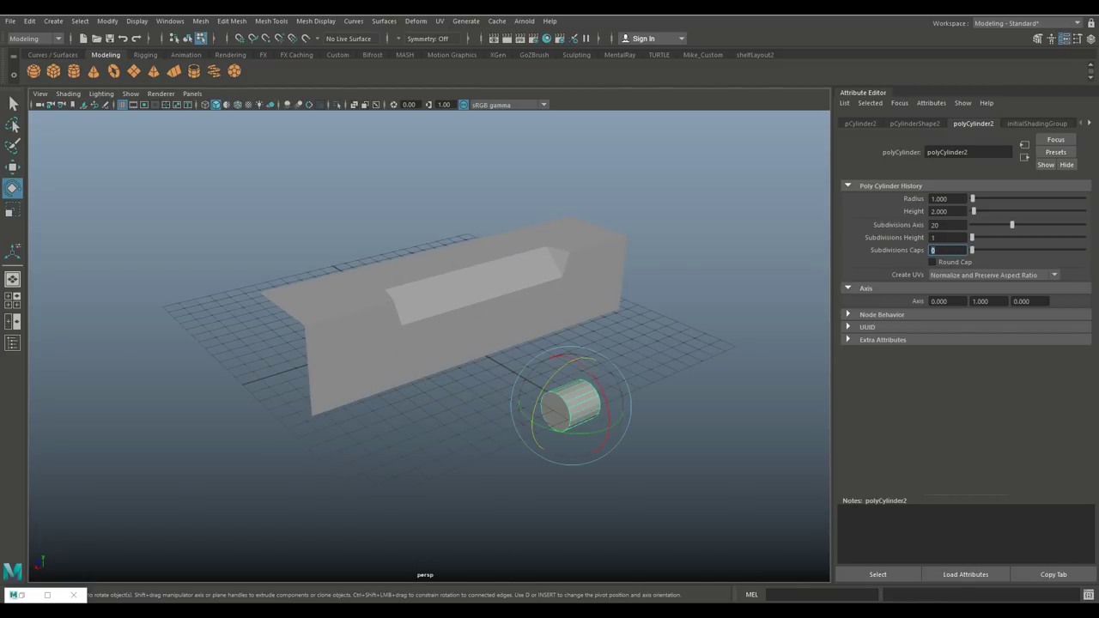
Close in on the cylinder and select it as a whole object.
right_click(554, 266)
alt+drag(429, 344, 378, 326)
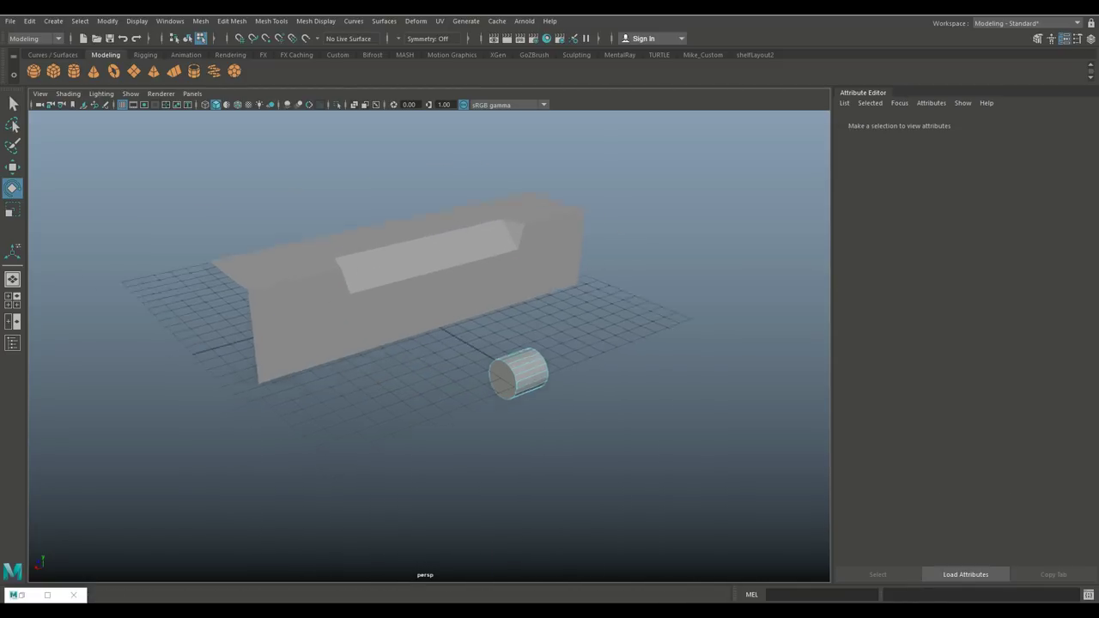
scroll(515, 378, up, 5)
click(352, 292)
click(550, 387)
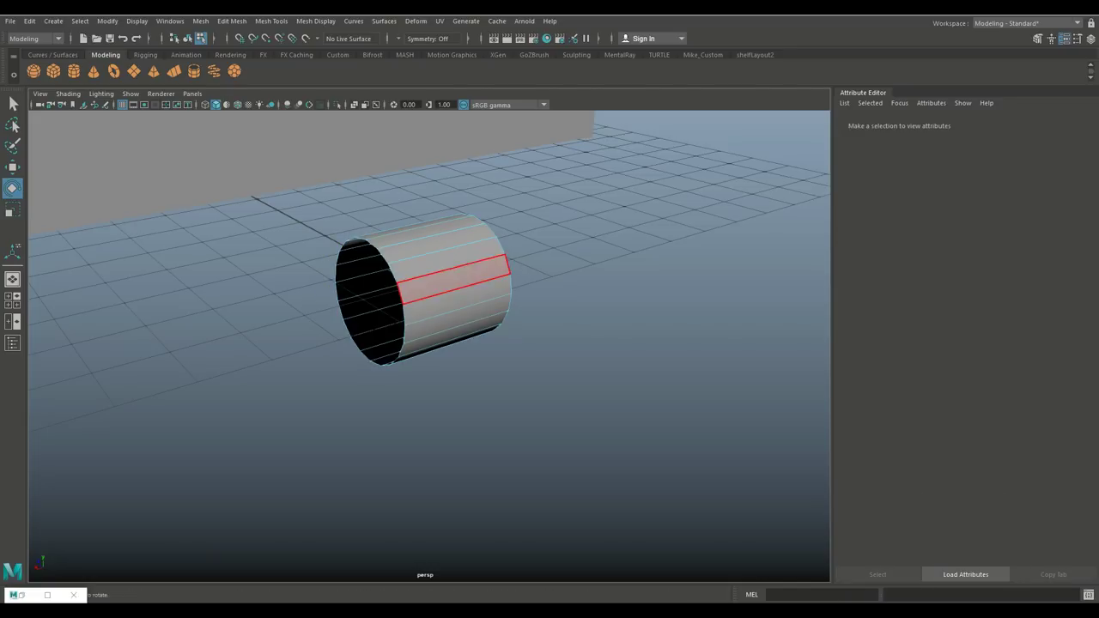
alt+drag(413, 283, 380, 201)
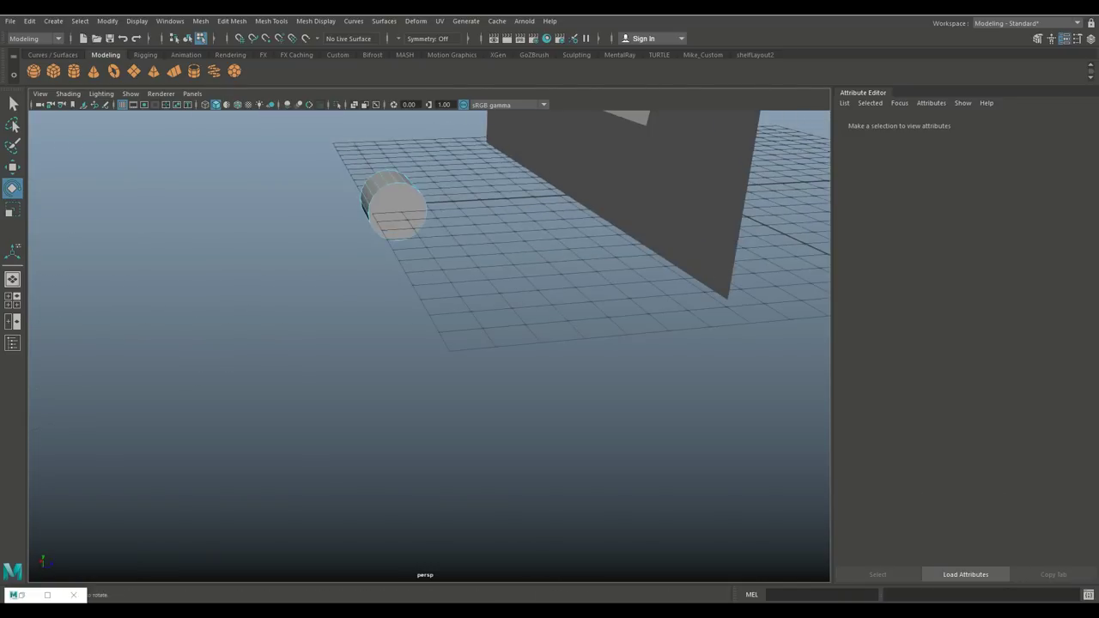
click(390, 206)
click(515, 429)
scroll(515, 344, down, 5)
alt+drag(516, 344, 344, 361)
right_drag(388, 312, 456, 248)
Scale the cylinder into a thin, long rod.
key(r)
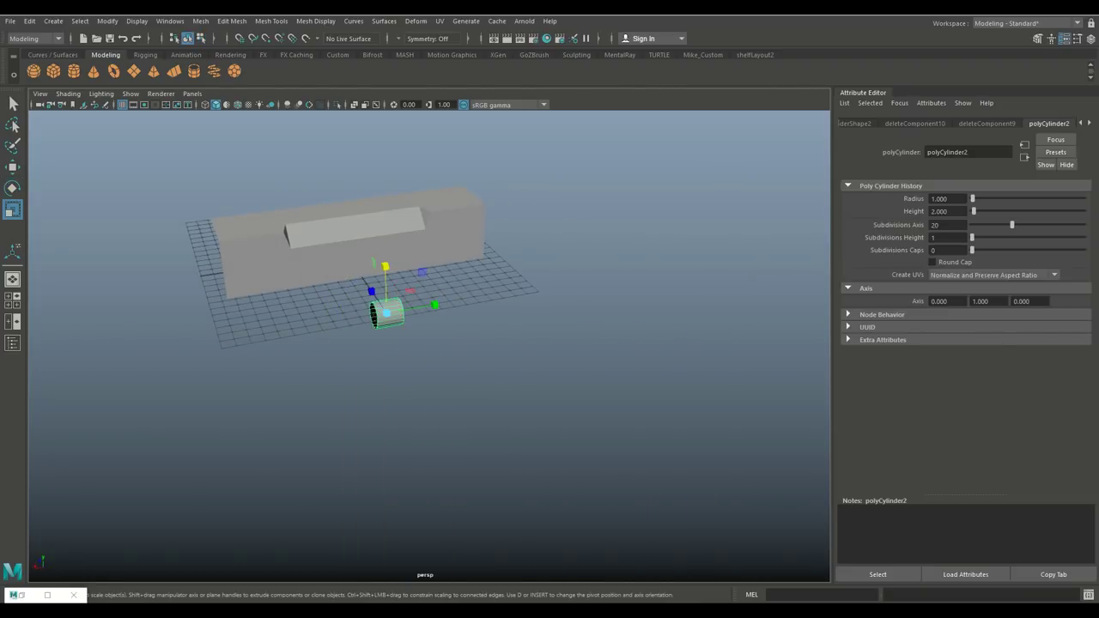
drag(435, 305, 533, 279)
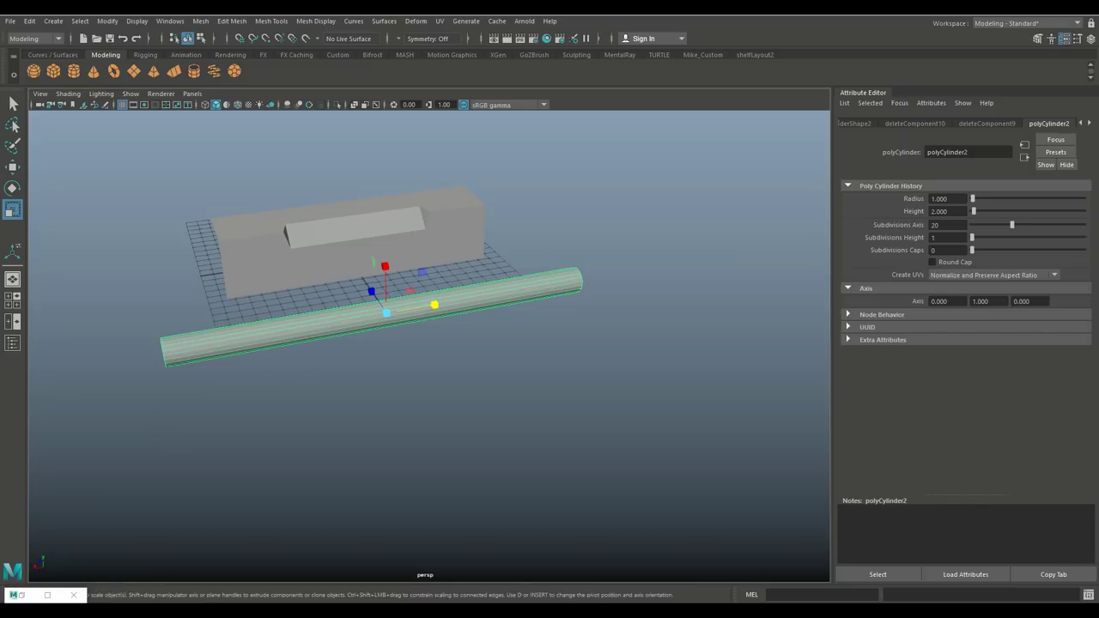
drag(386, 314, 333, 322)
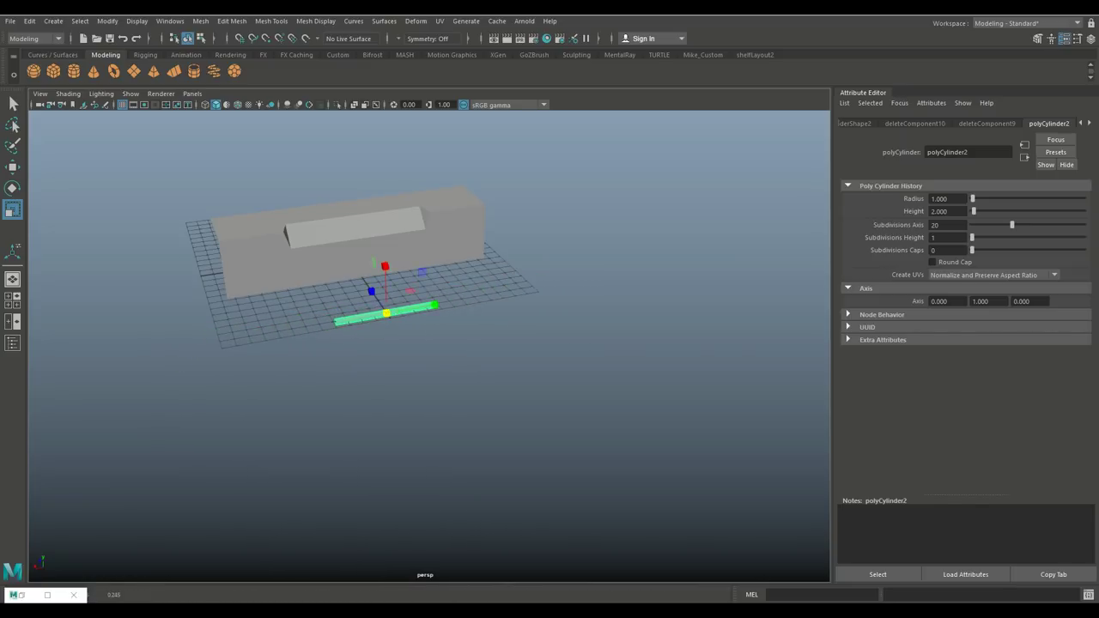
drag(435, 305, 473, 299)
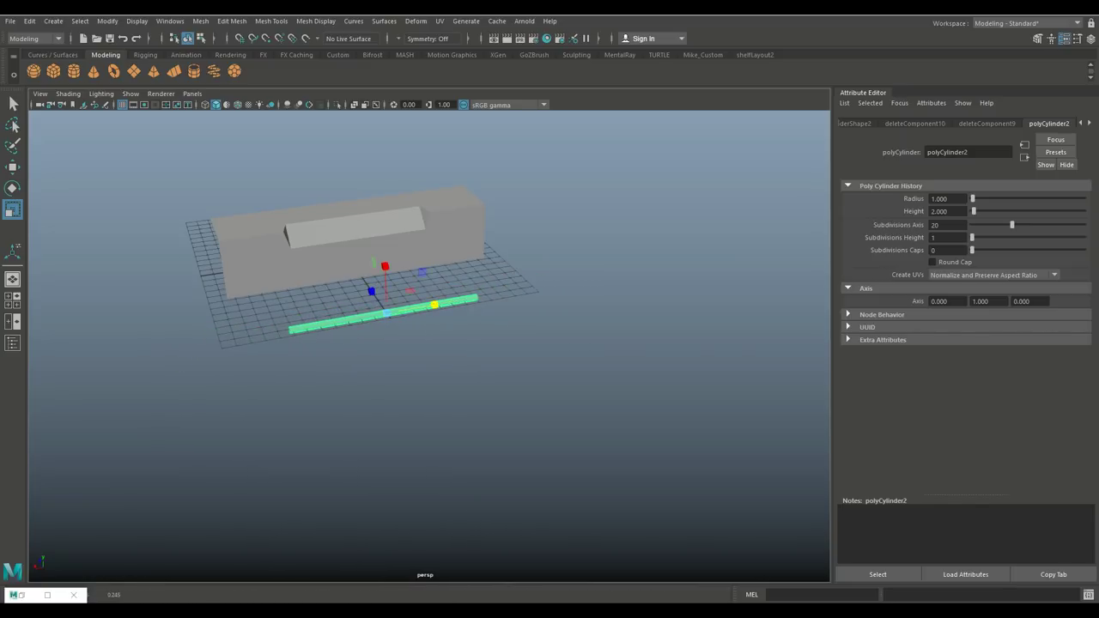
Move the rod into the box's middle groove using the top and side views.
key(w)
drag(371, 290, 346, 234)
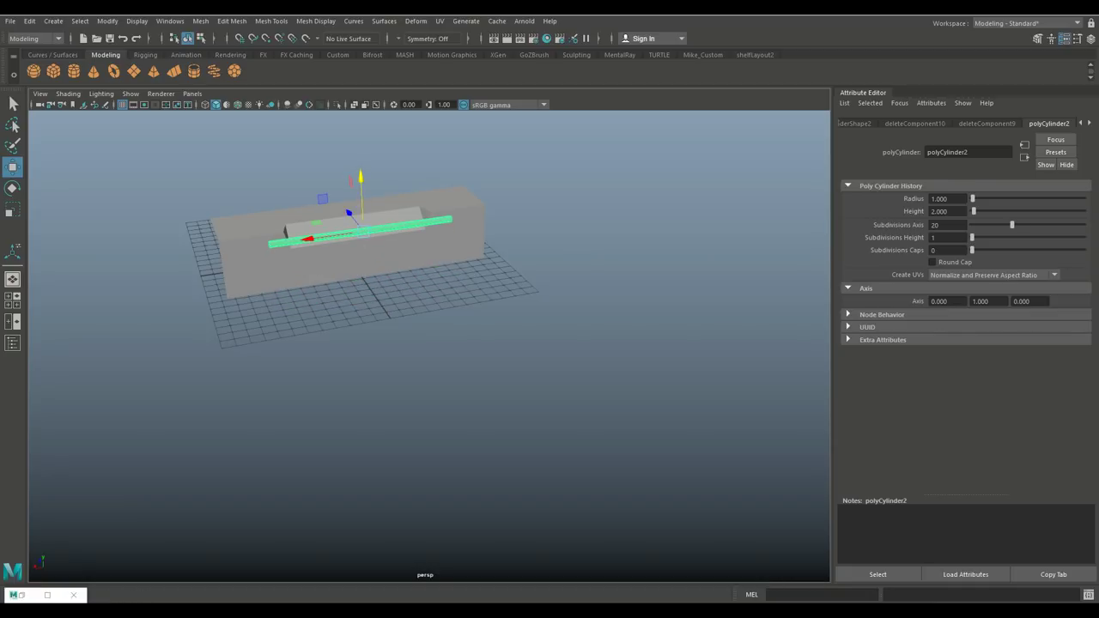
click(13, 301)
key(space)
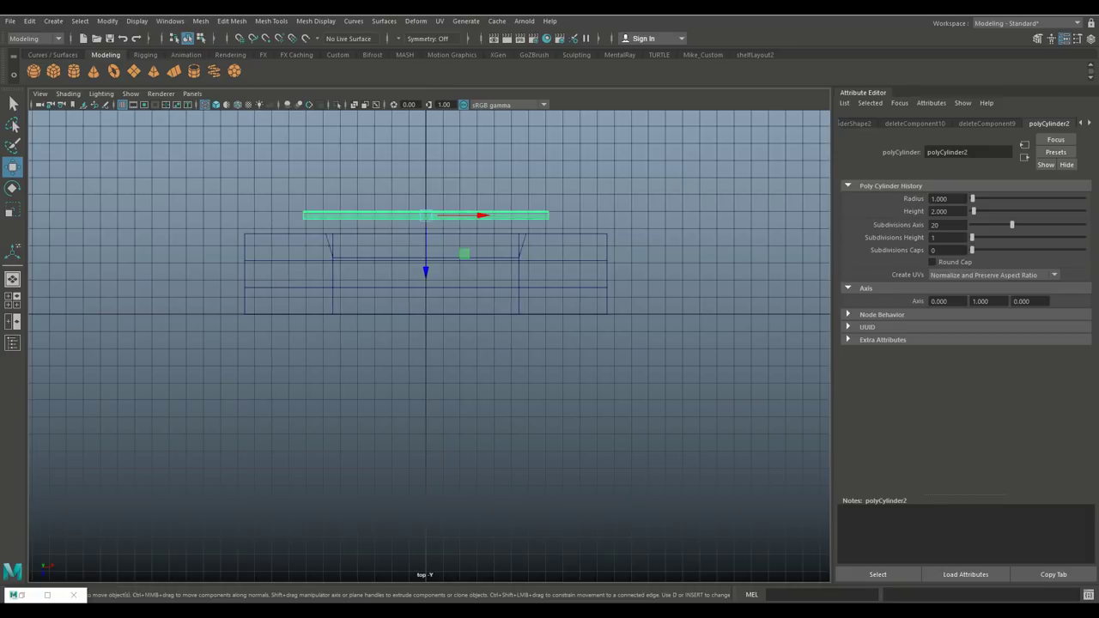
drag(425, 268, 425, 298)
key(space)
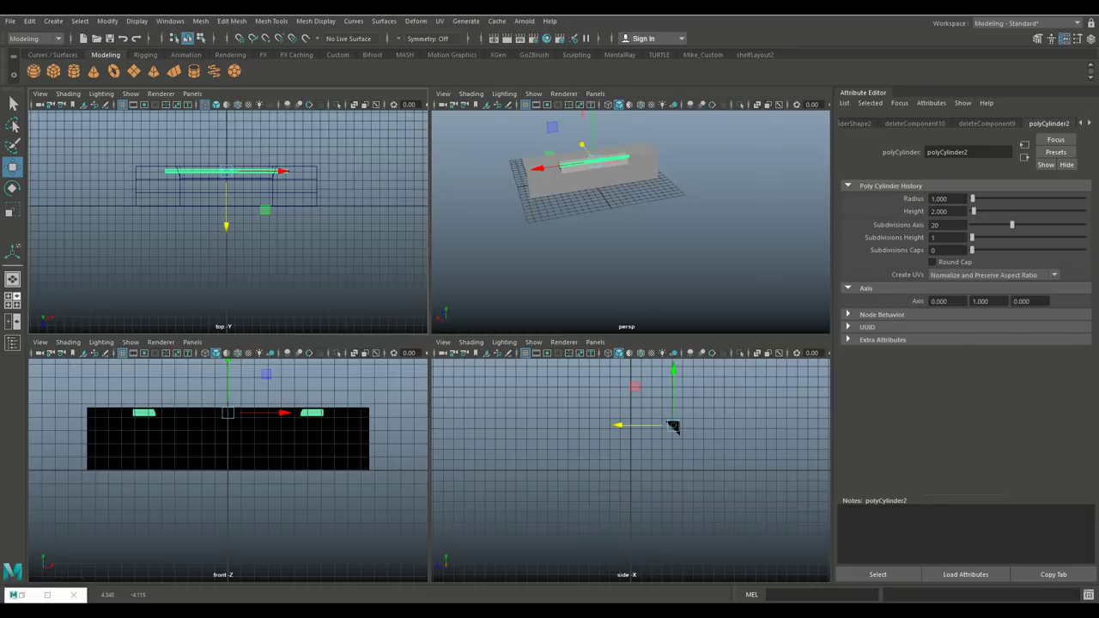
key(space)
key(f)
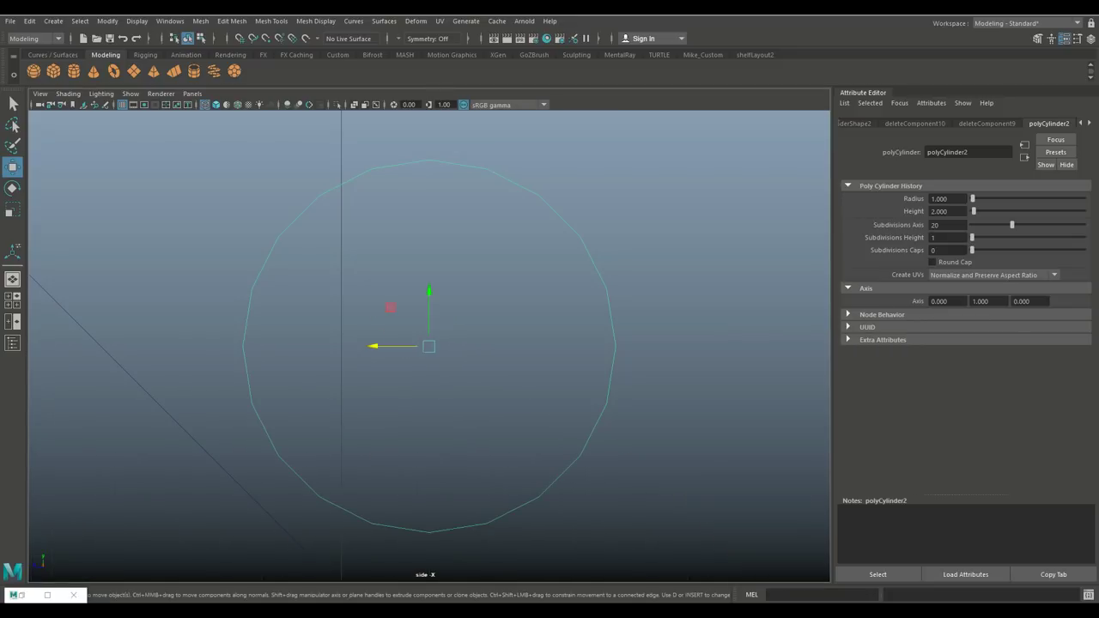
drag(375, 346, 393, 346)
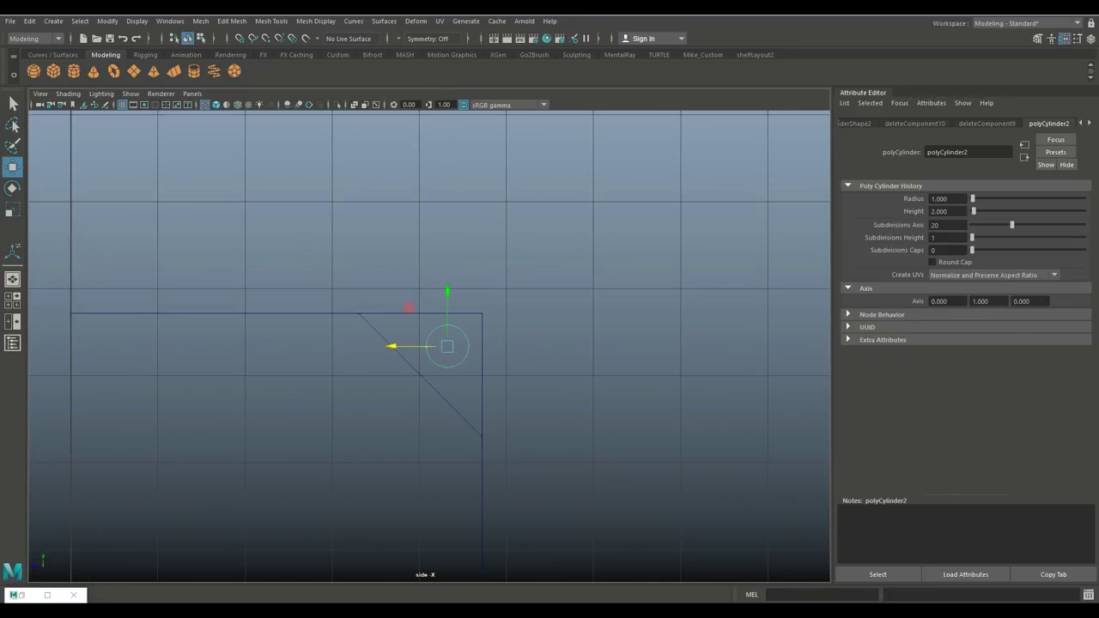
Shorten the rod in top view so it fits the groove.
key(space)
key(space)
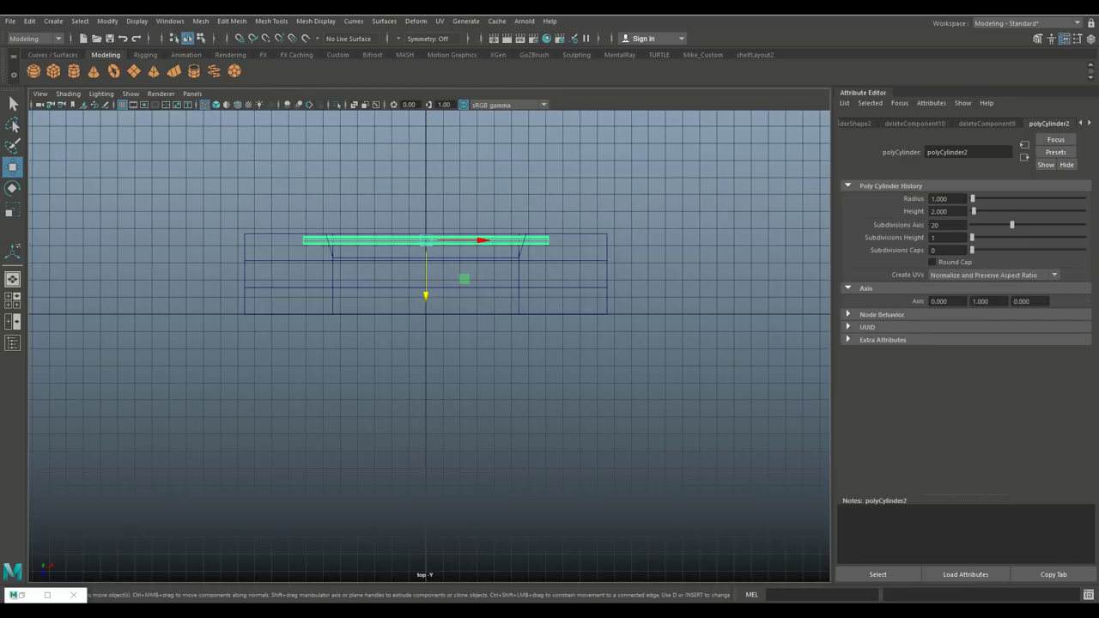
alt+middle_drag(429, 343, 533, 416)
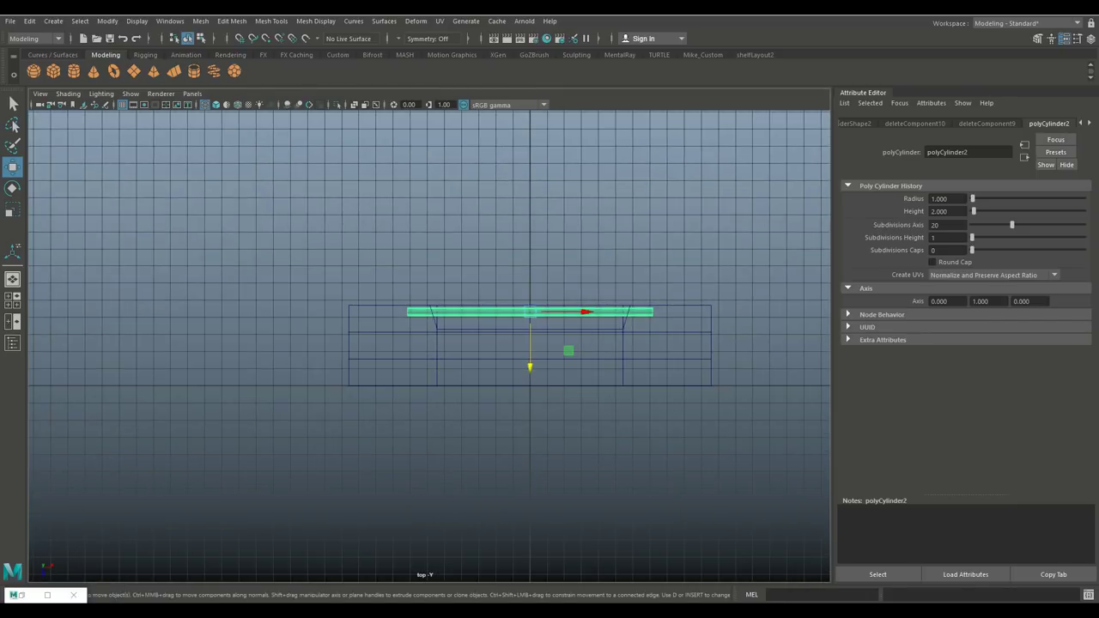
key(r)
drag(491, 349, 486, 350)
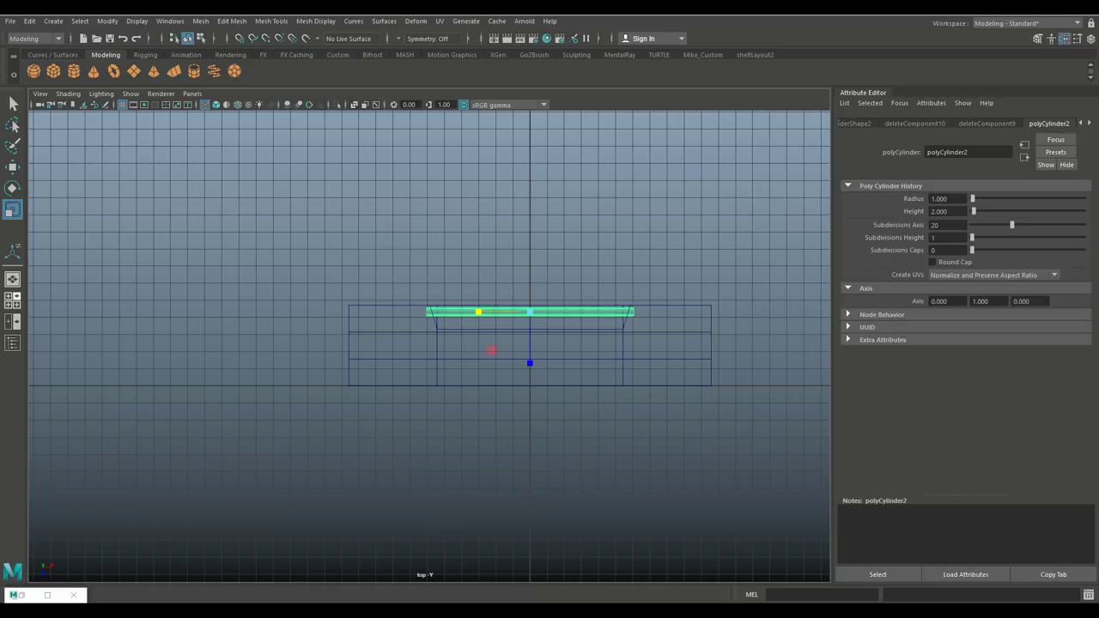
key(space)
key(space)
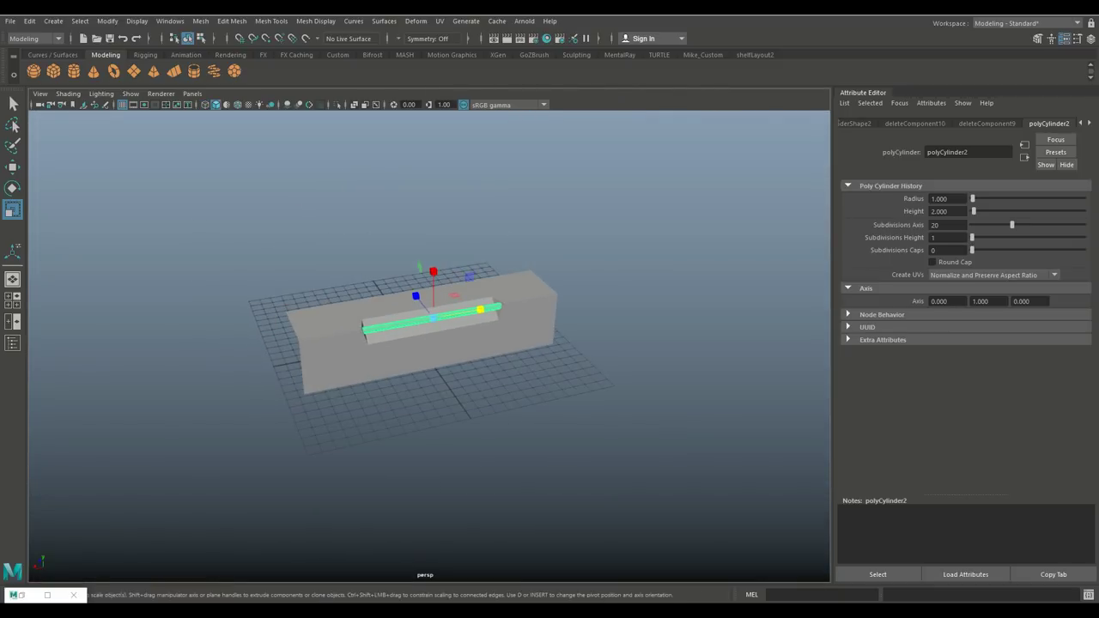
Select the box's end vertices and scale them outward to flare both ends.
click(430, 430)
alt+drag(429, 430, 491, 311)
scroll(429, 344, down, 3)
click(430, 361)
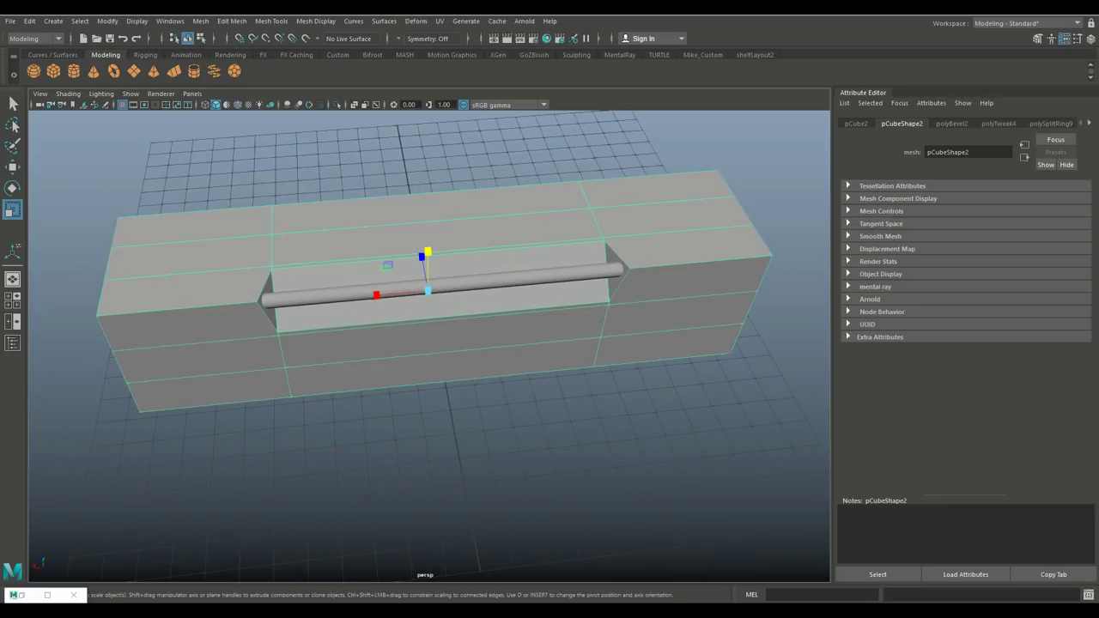
alt+drag(430, 361, 343, 344)
right_drag(300, 243, 246, 243)
alt+drag(343, 344, 408, 352)
mouse_move(466, 284)
mouse_down()
mouse_move(498, 284)
mouse_move(481, 283)
mouse_up()
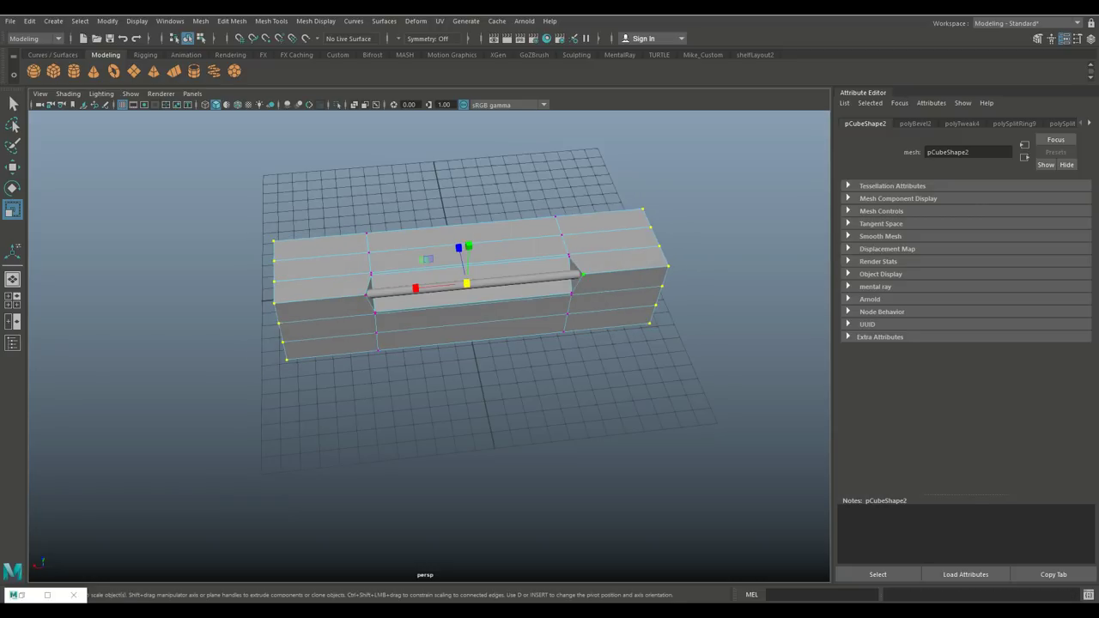
drag(466, 283, 416, 288)
alt+drag(515, 468, 640, 470)
In top view, move the bottom-left and bottom-right corner vertices along Z so both ends splay evenly.
key(space)
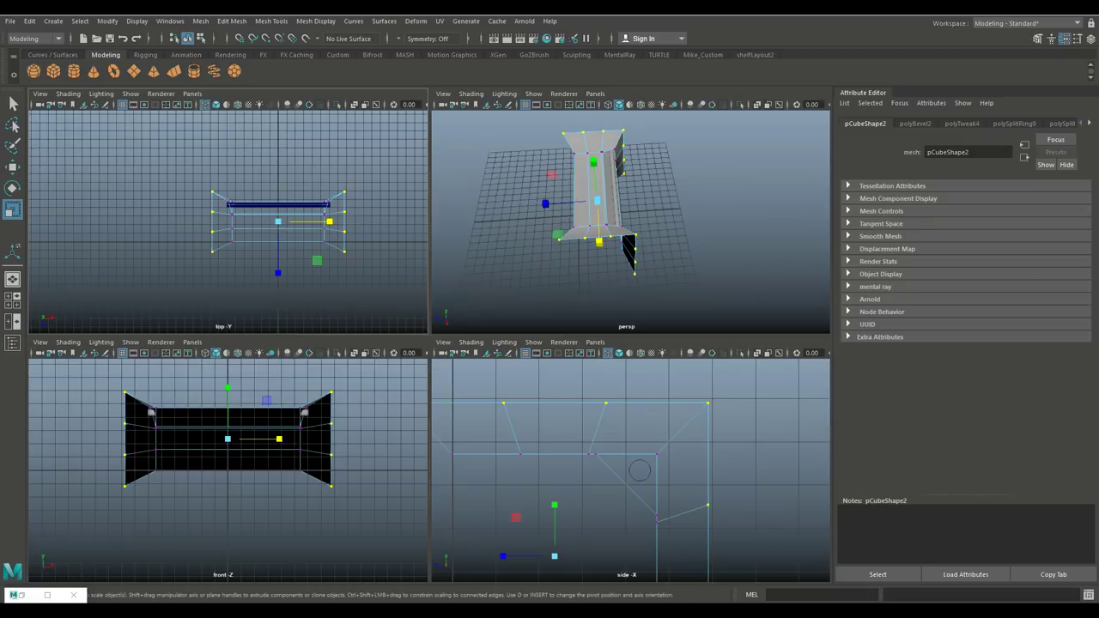
key(space)
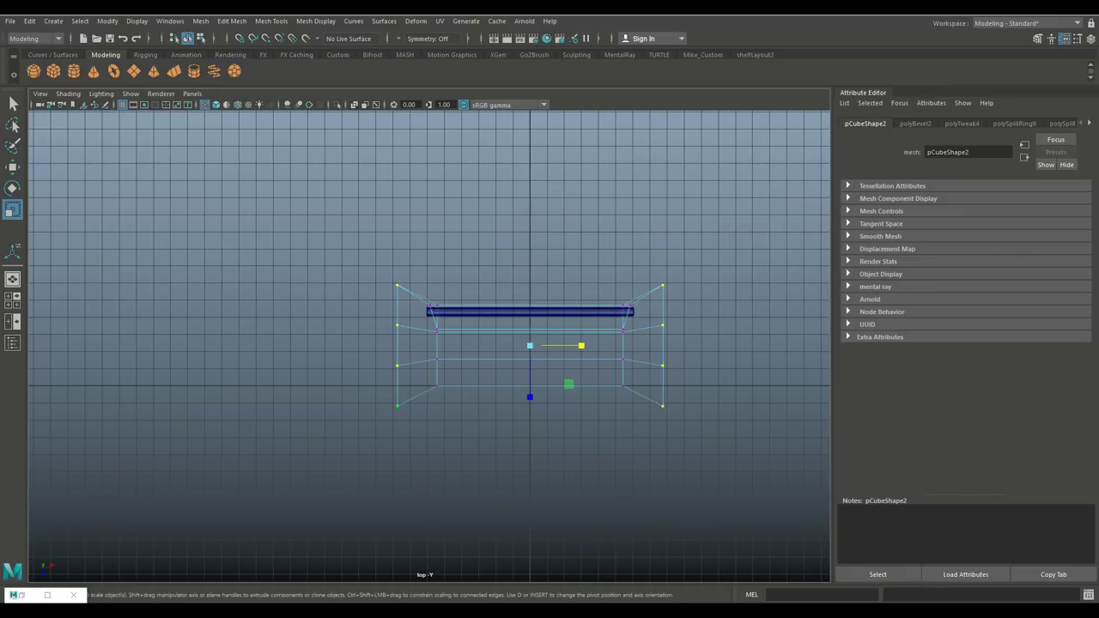
click(397, 406)
key(w)
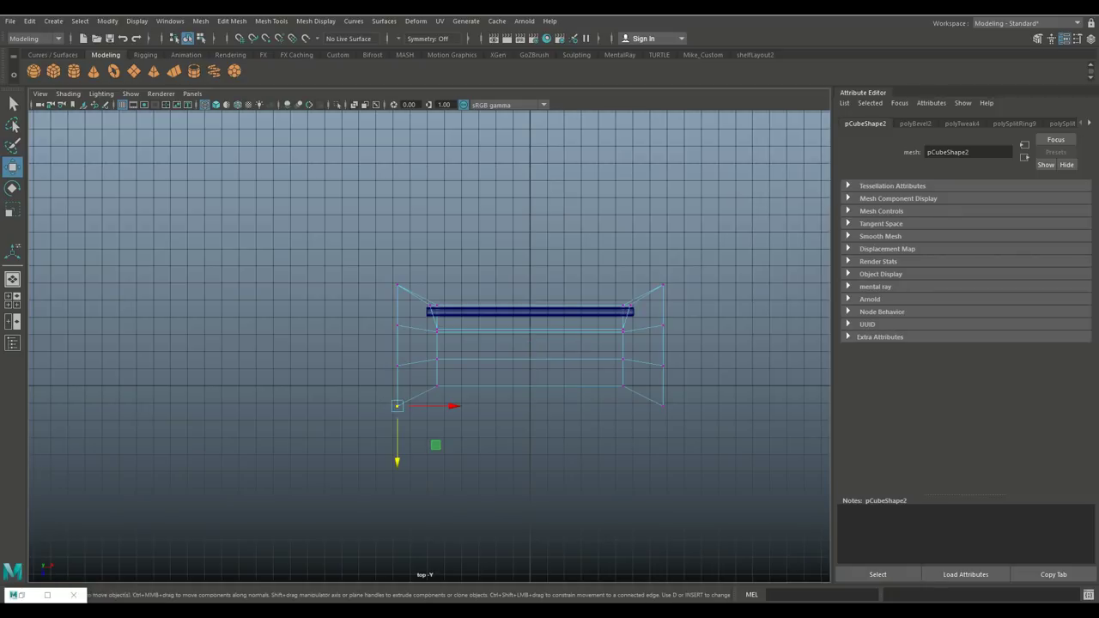
mouse_move(397, 455)
mouse_down()
mouse_move(397, 502)
mouse_move(397, 435)
mouse_up()
click(662, 403)
mouse_move(662, 447)
mouse_down()
mouse_move(663, 463)
mouse_move(662, 440)
mouse_up()
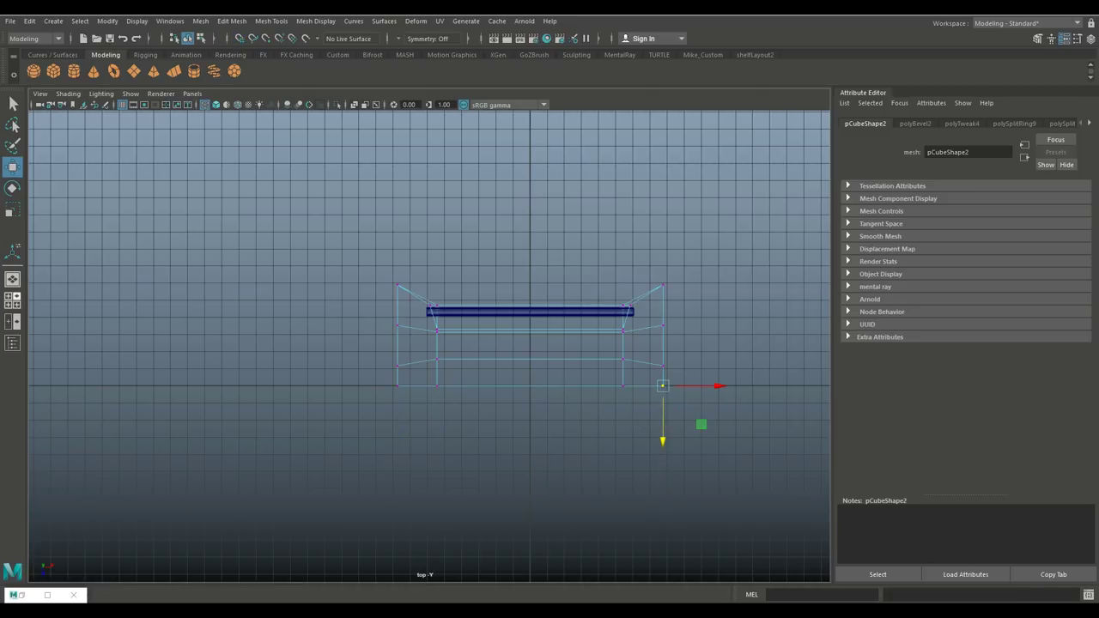
Select an edge at each end of the box and extrude them.
click(13, 300)
key(space)
alt+drag(430, 344, 515, 330)
mouse_move(571, 208)
right_down()
mouse_move(559, 215)
mouse_move(559, 172)
mouse_move(563, 193)
right_up()
click(546, 182)
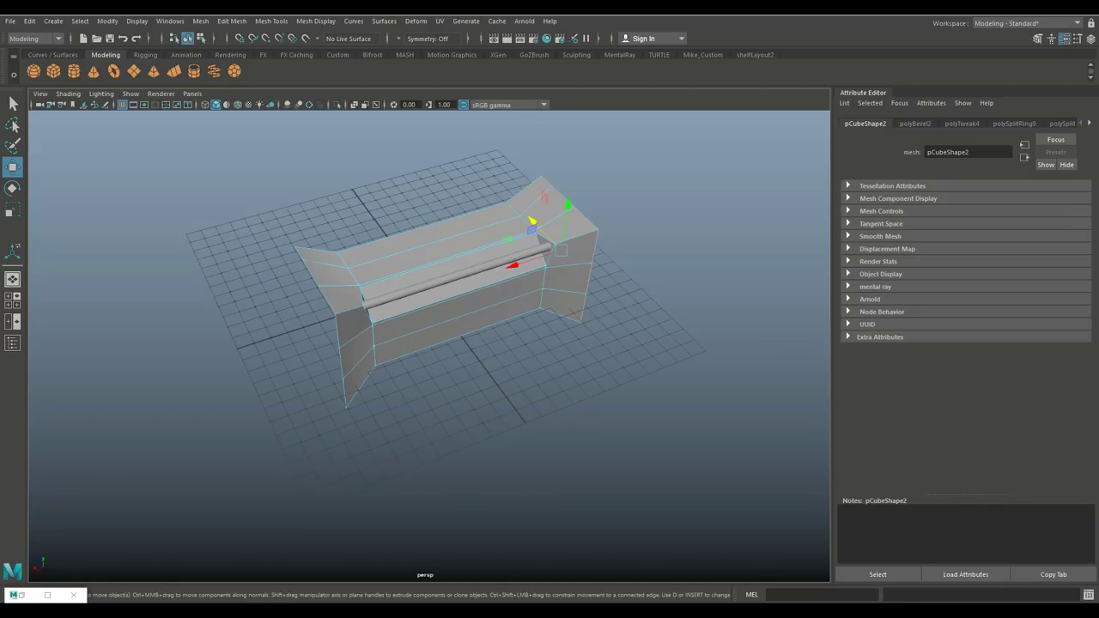
shift+click(298, 255)
key(ctrl+e)
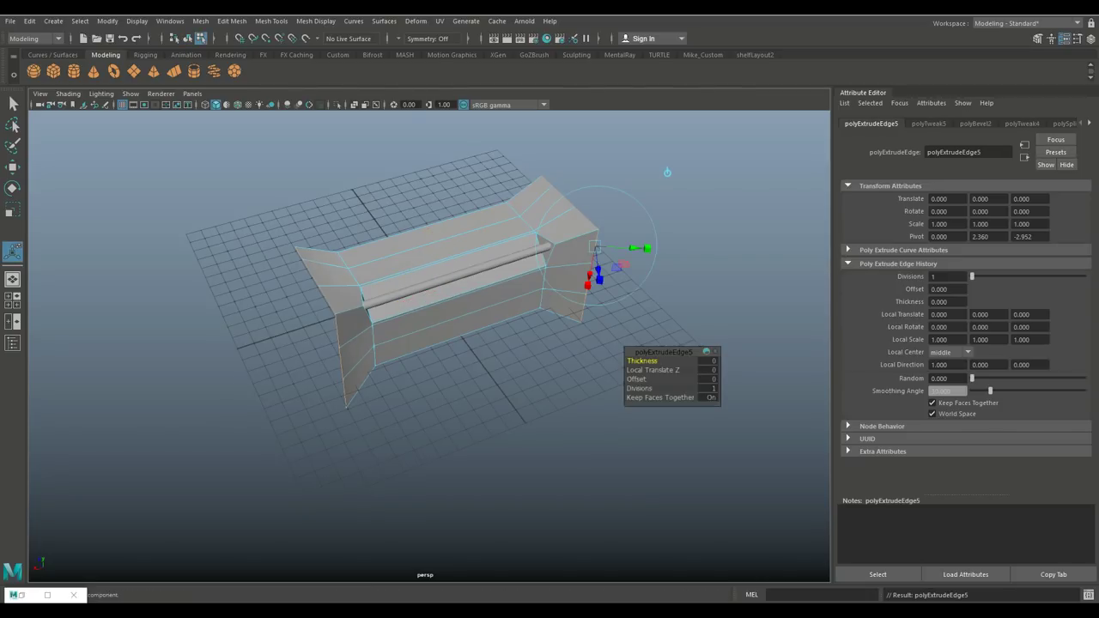
Scale the extruded end flaps outward along the long axis.
key(r)
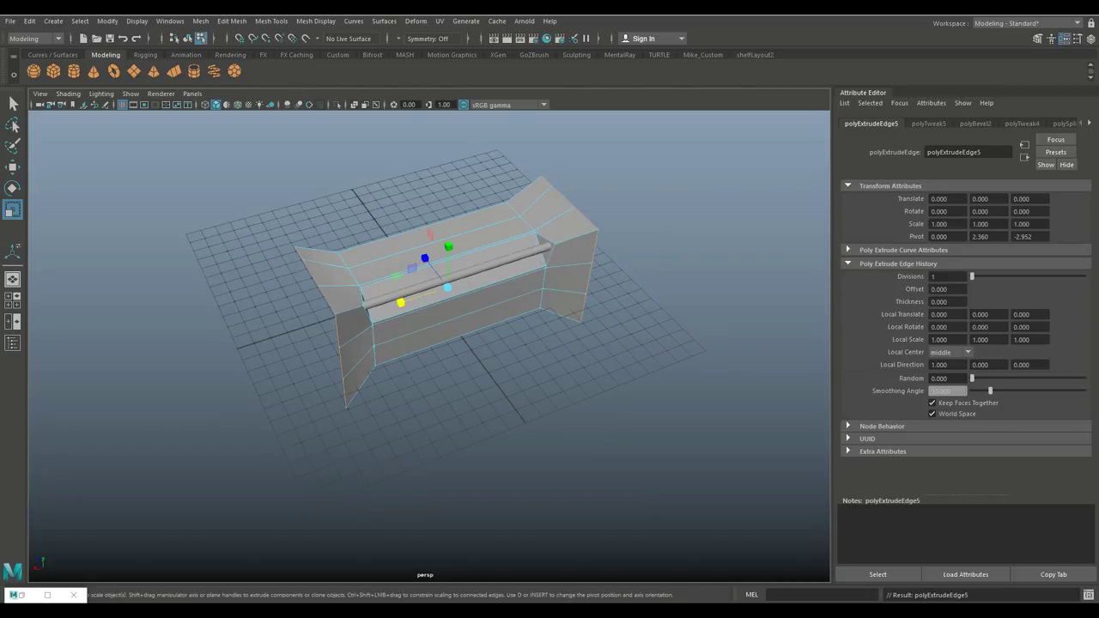
drag(401, 302, 383, 309)
alt+drag(429, 361, 476, 365)
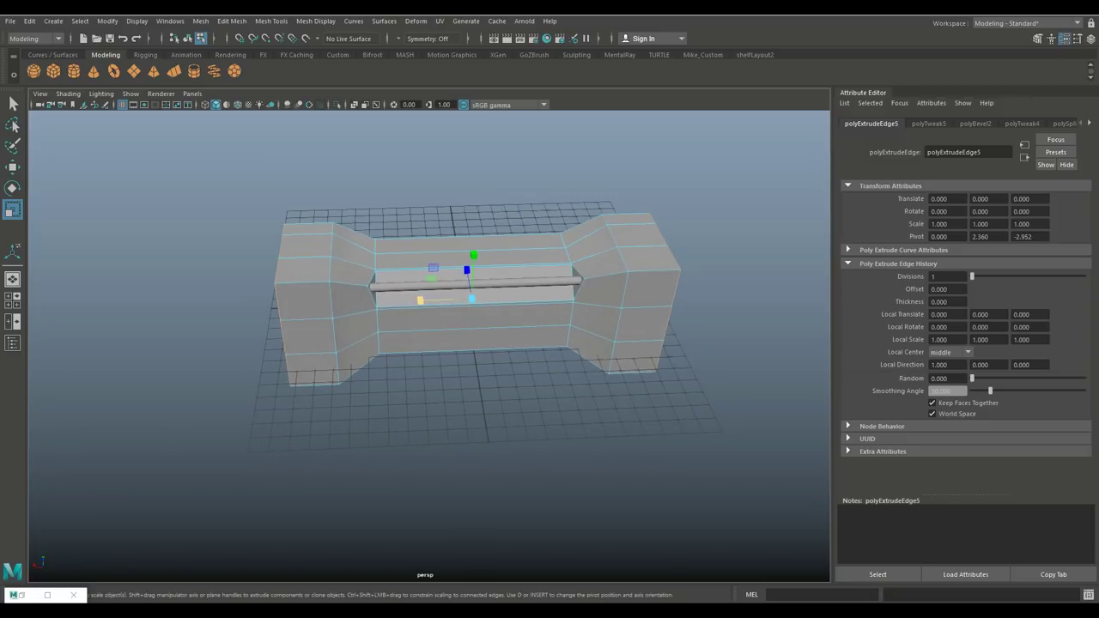
click(481, 481)
Select an edge on the hull's end and extrude it again.
scroll(481, 481, up, 3)
alt+drag(481, 481, 352, 541)
right_drag(289, 267, 289, 237)
click(288, 266)
key(f)
alt+drag(352, 541, 464, 516)
alt+middle_drag(464, 515, 435, 527)
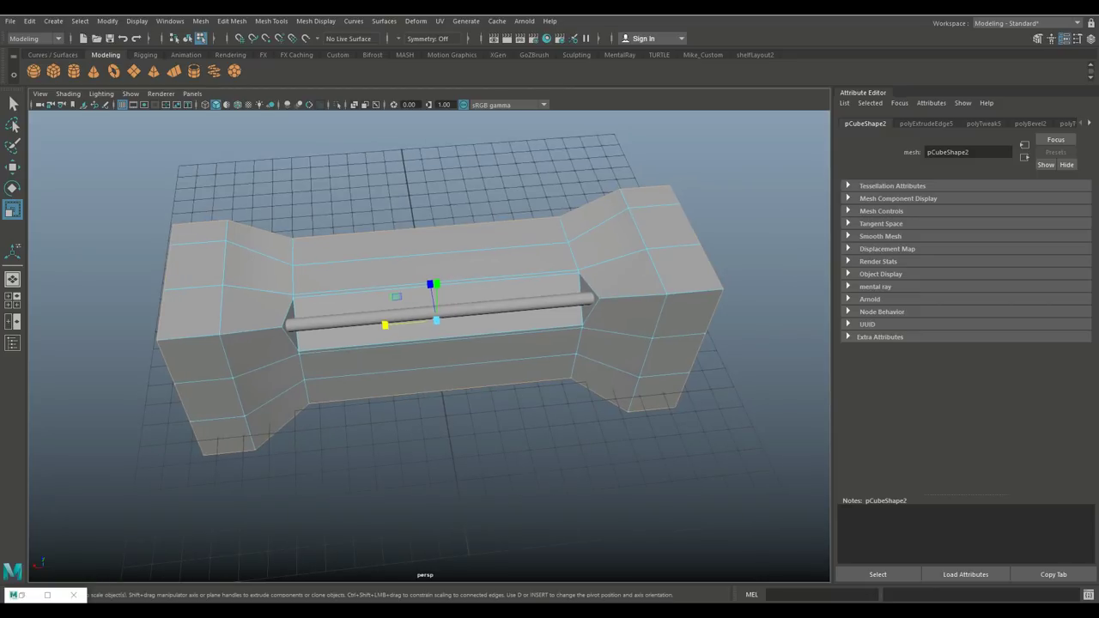
key(ctrl+e)
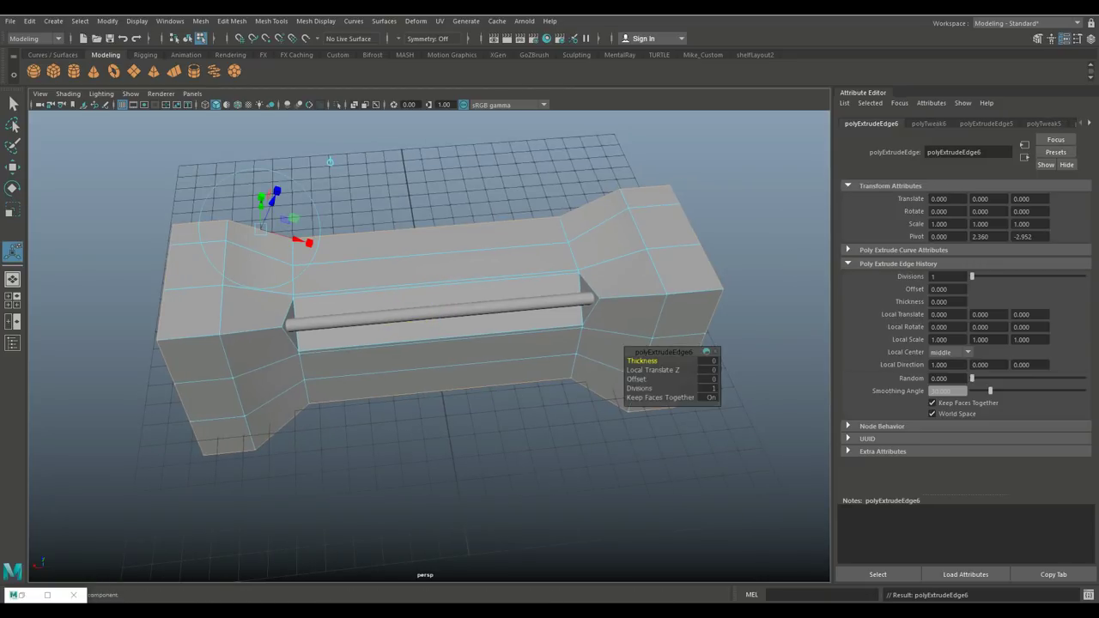
Set the edge extrusion to Thickness 0.1 and Offset 0.2.
click(708, 360)
text(0.1)
key(Return)
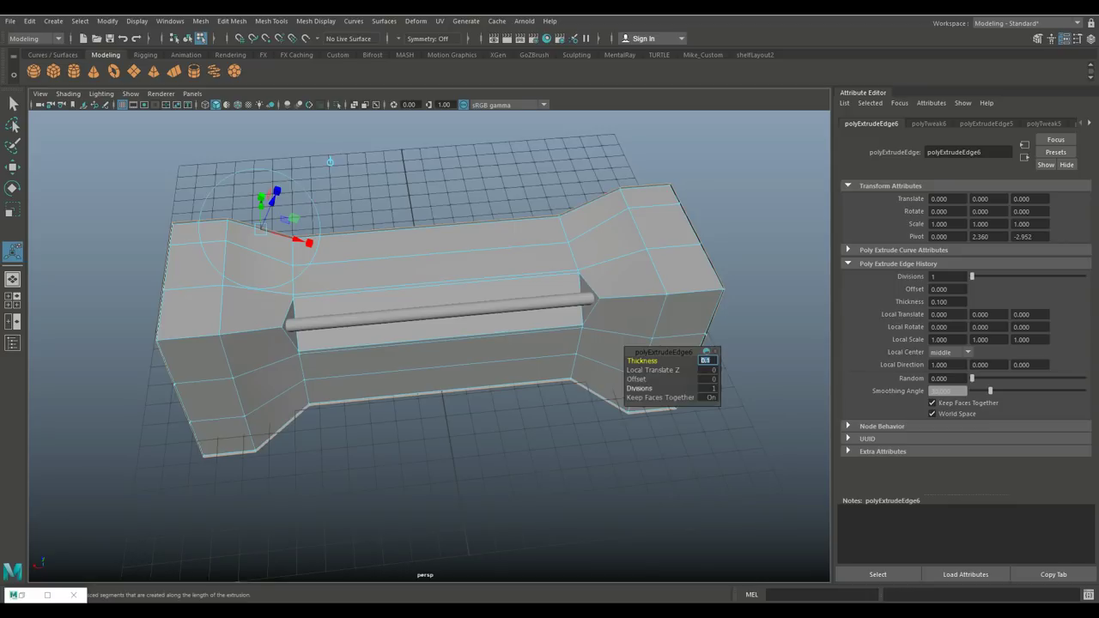
click(636, 379)
mouse_move(636, 378)
middle_down()
mouse_move(653, 379)
mouse_move(635, 379)
middle_up()
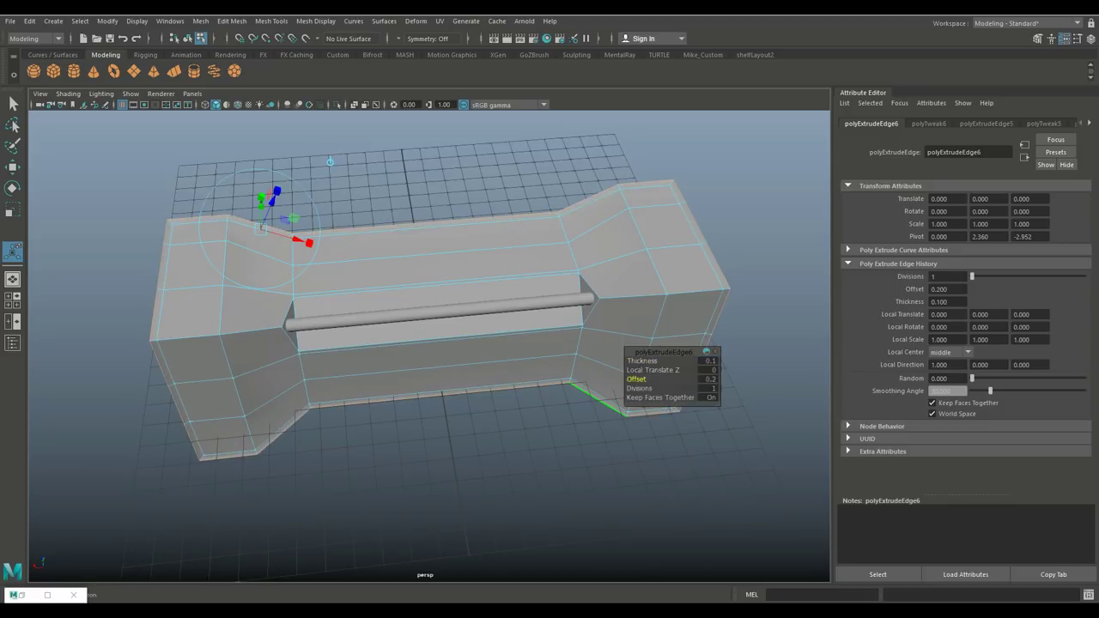
alt+drag(636, 379, 271, 343)
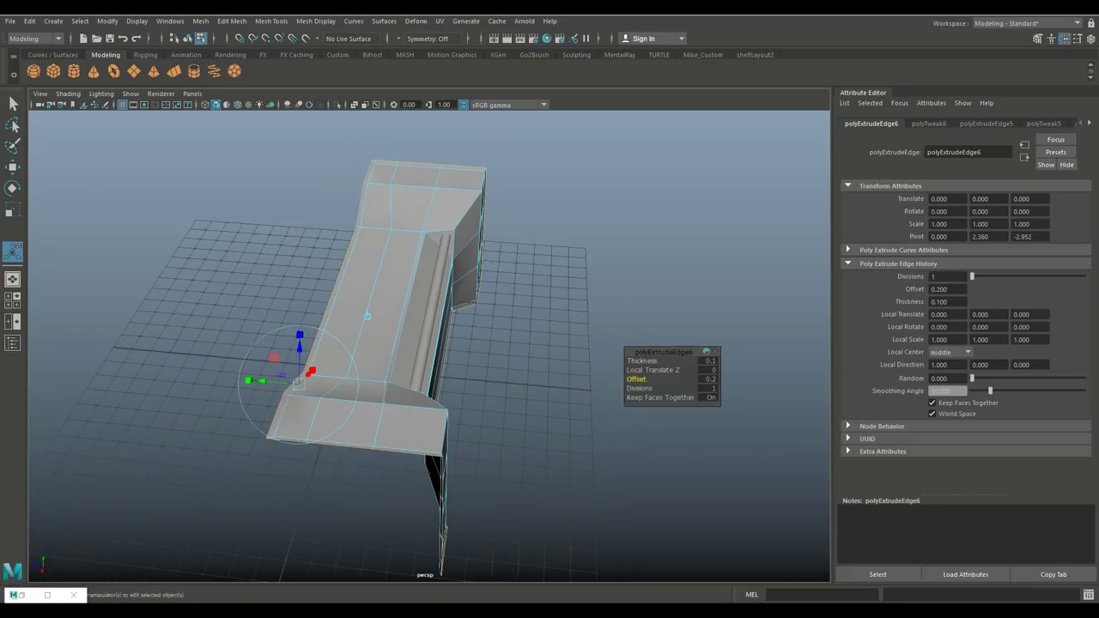
Extrude the end edge again and push it outward to Local Translate Z about 0.6–0.7.
key(ctrl+e)
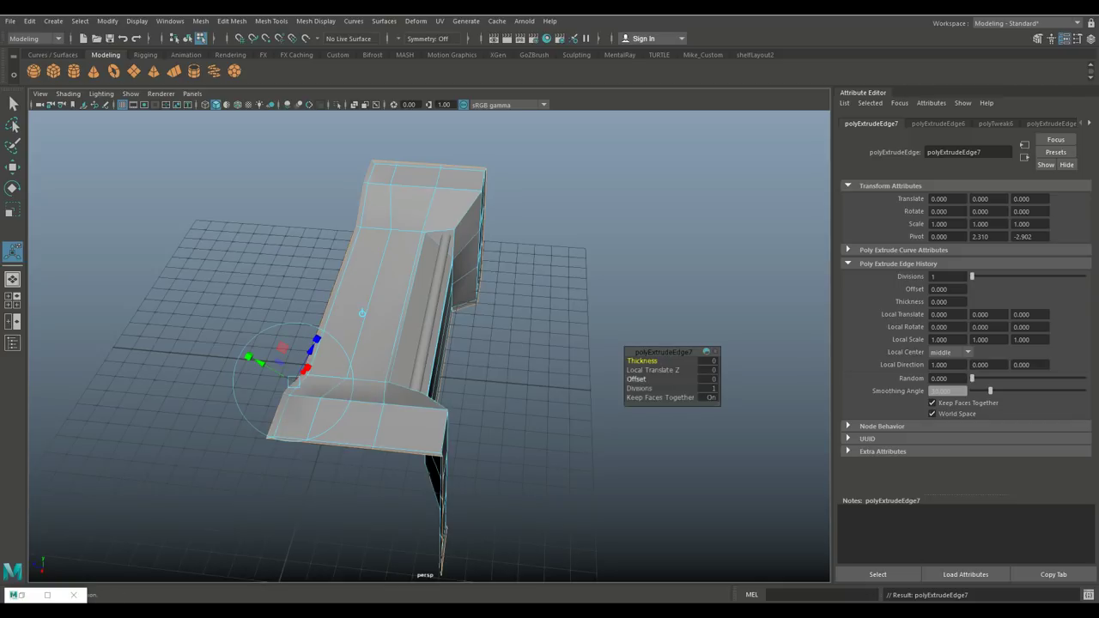
click(653, 370)
middle_drag(653, 370, 697, 370)
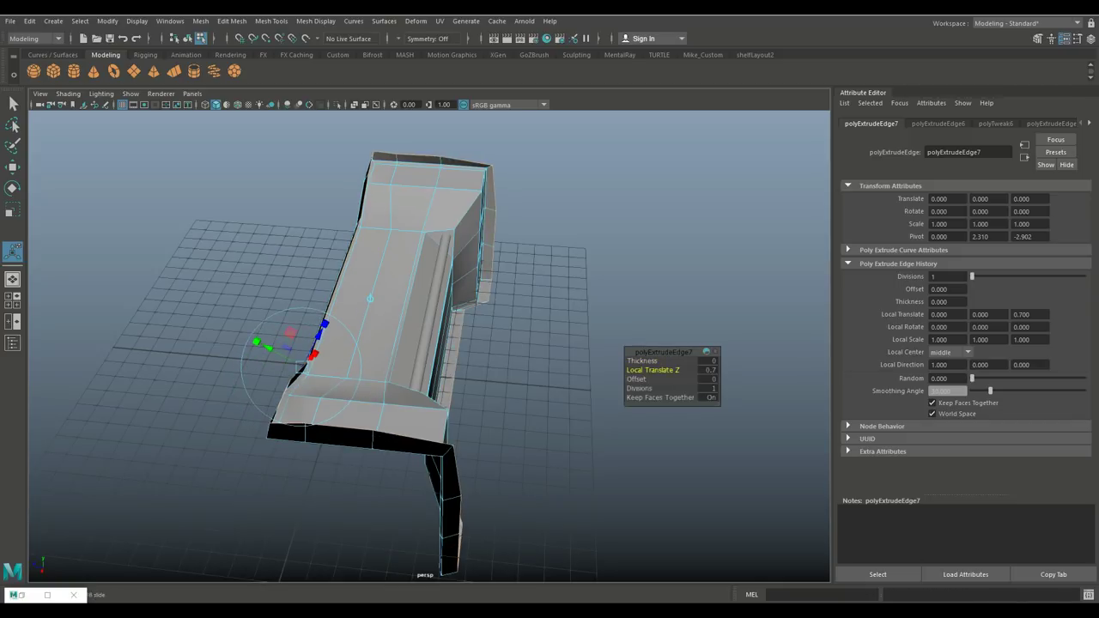
alt+drag(515, 480, 601, 481)
click(687, 498)
alt+drag(430, 343, 365, 335)
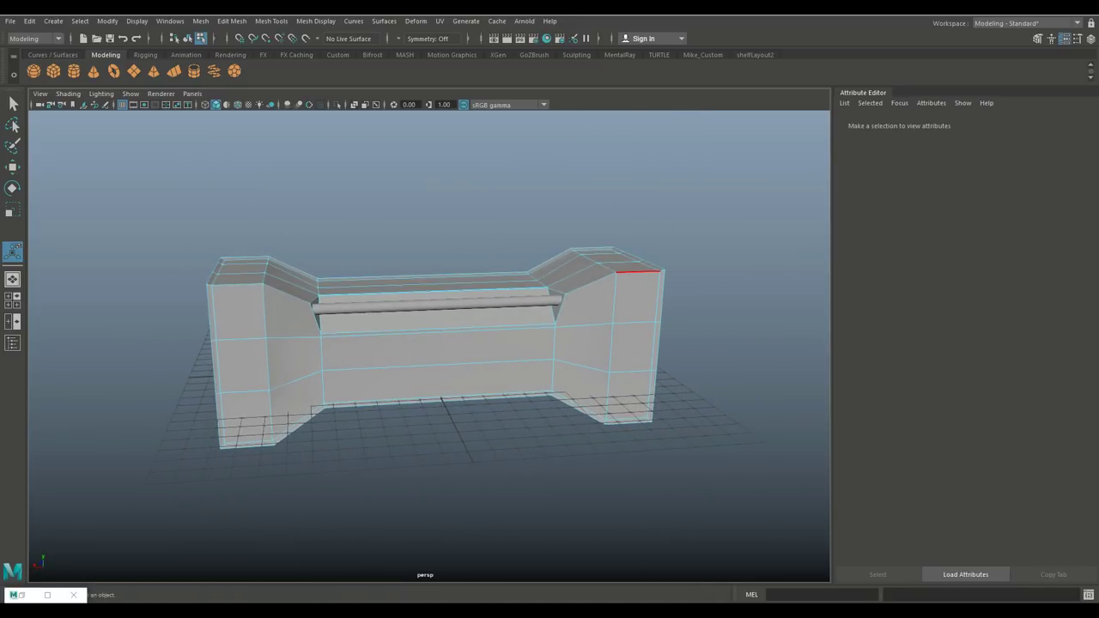
Extrude the hull's end face with a Thickness of 0.1.
right_click(647, 268)
click(647, 299)
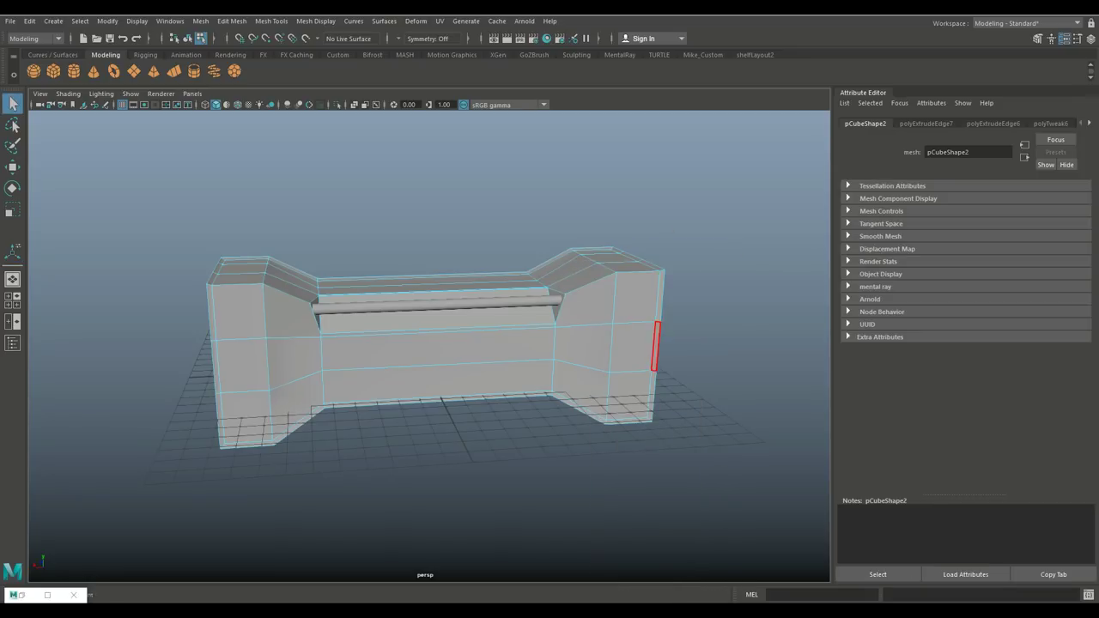
alt+drag(636, 344, 722, 383)
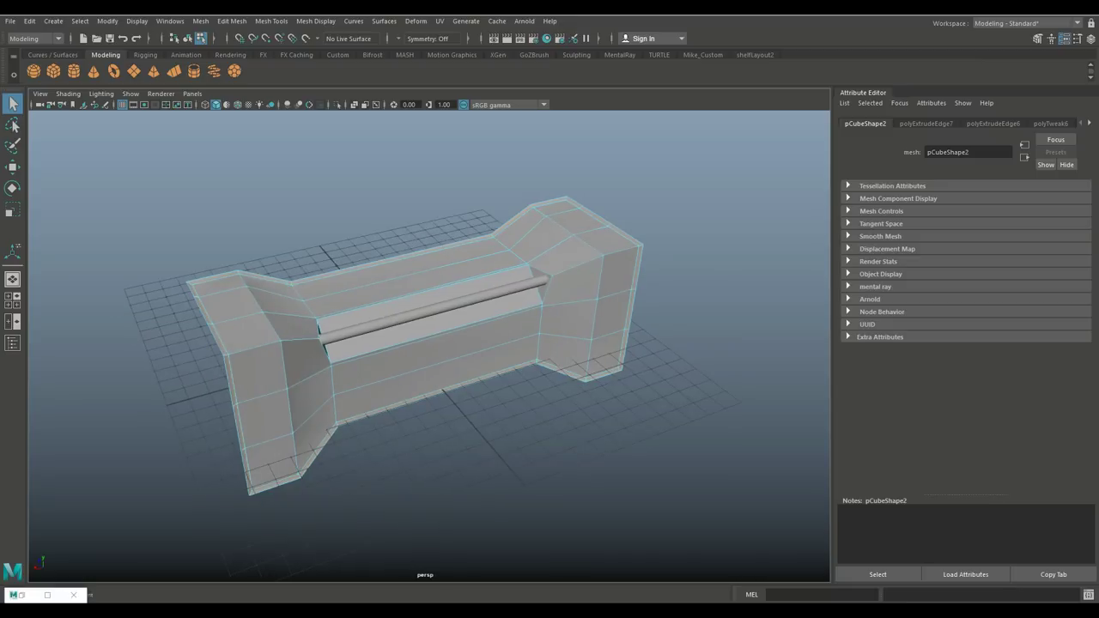
key(ctrl+e)
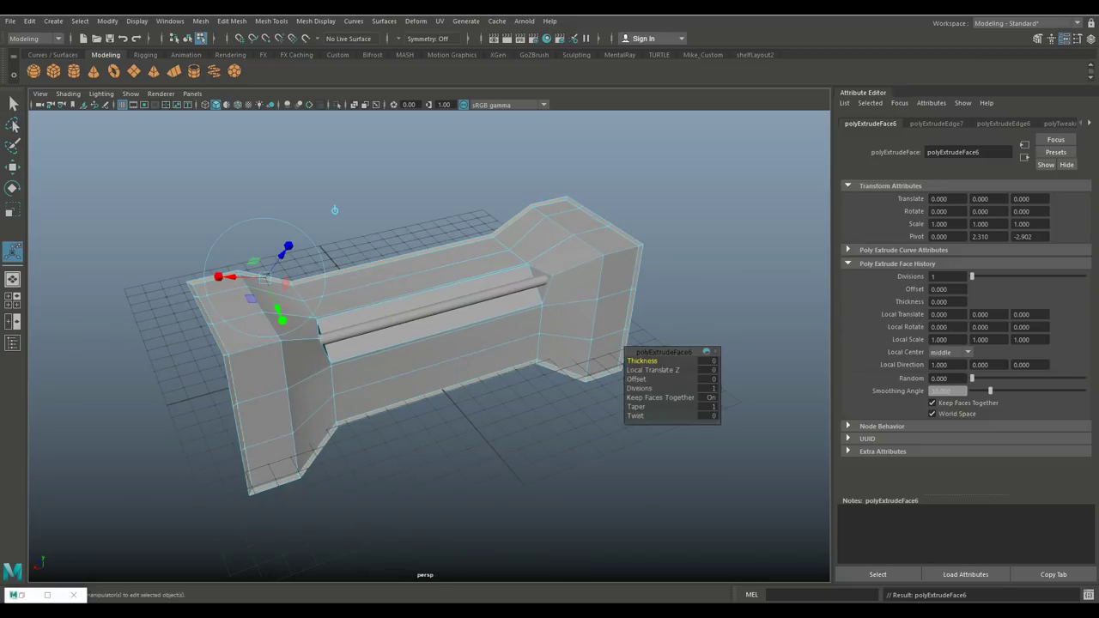
click(708, 360)
text(0.1)
key(Return)
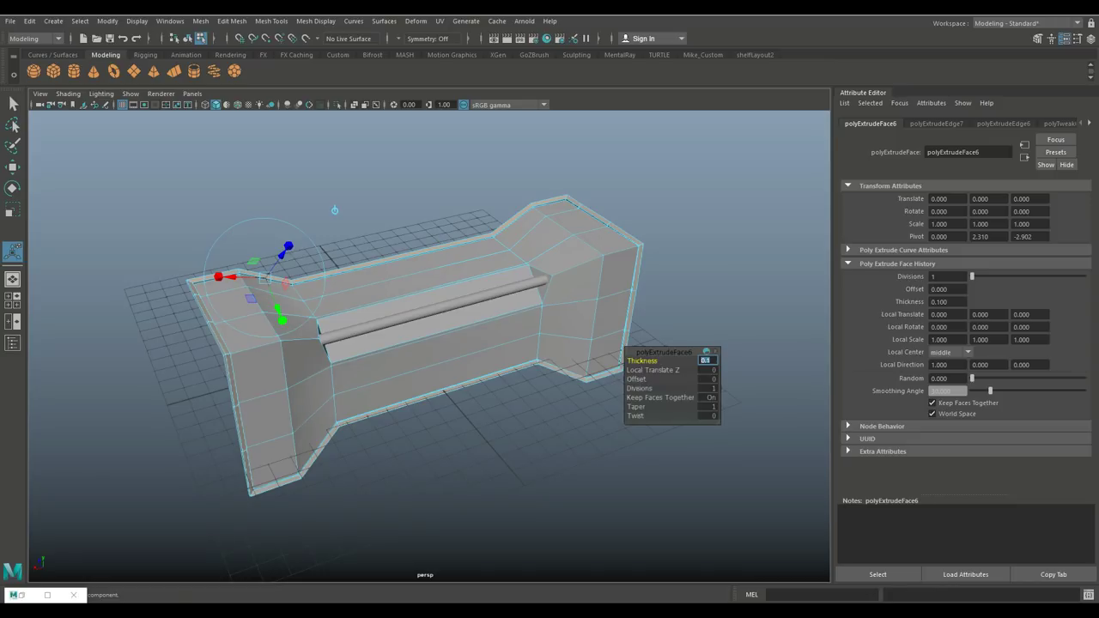
key(Escape)
Select the four end faces and inset them with an extrusion Offset of 0.2.
alt+drag(429, 343, 344, 327)
alt+drag(257, 258, 267, 254)
right_drag(266, 254, 258, 289)
shift+click(661, 235)
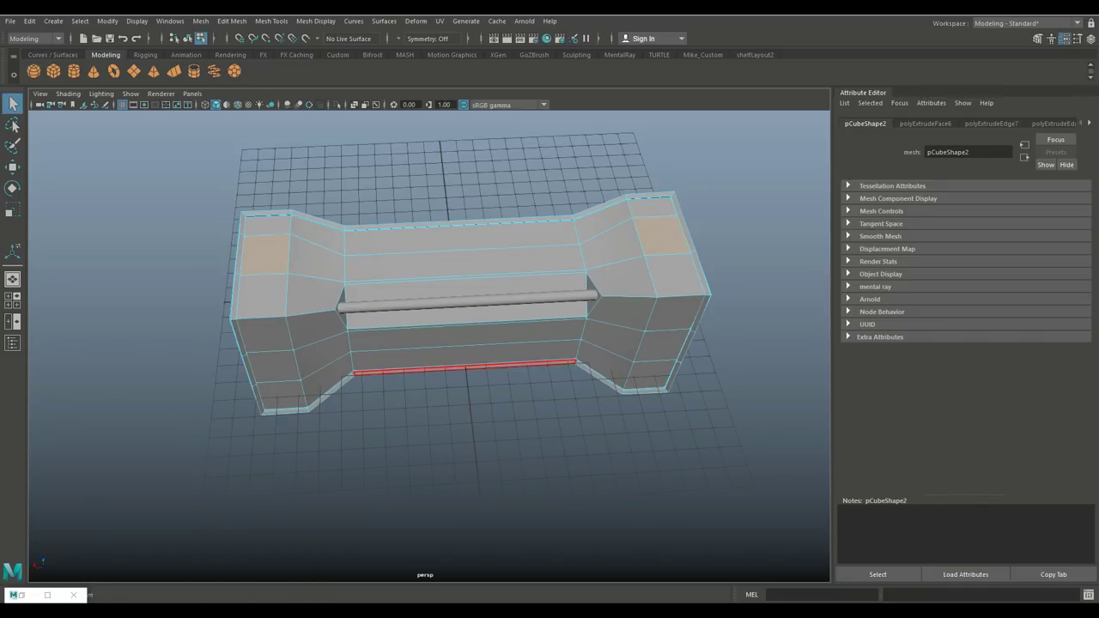
shift+click(273, 365)
shift+click(661, 346)
alt+drag(662, 345, 661, 318)
key(ctrl+e)
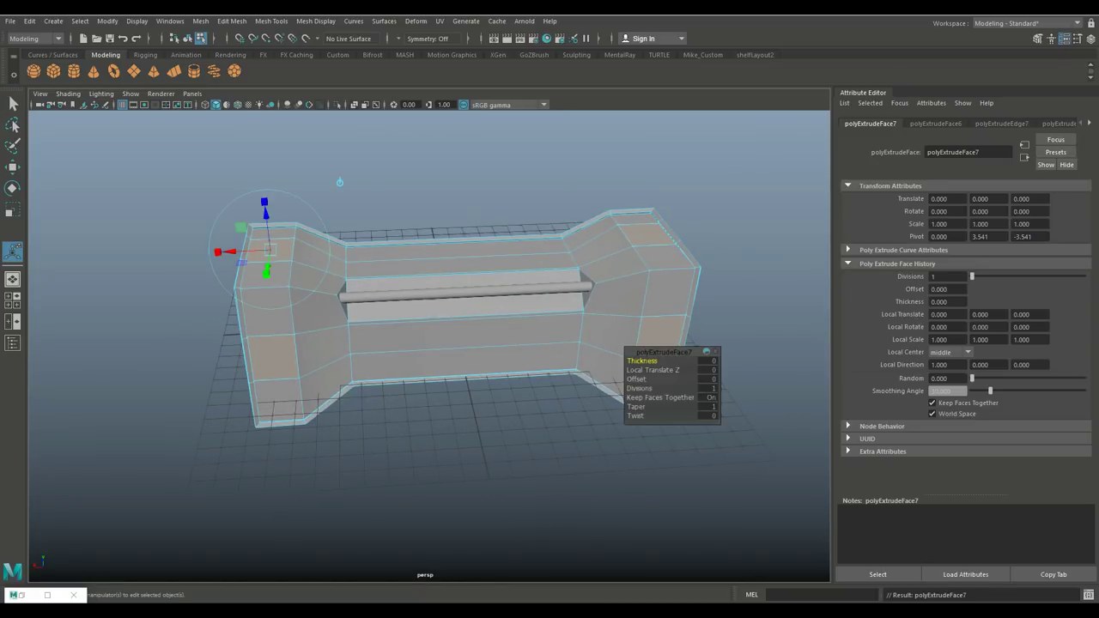
key(Down)
key(Down)
text(0.2)
key(Return)
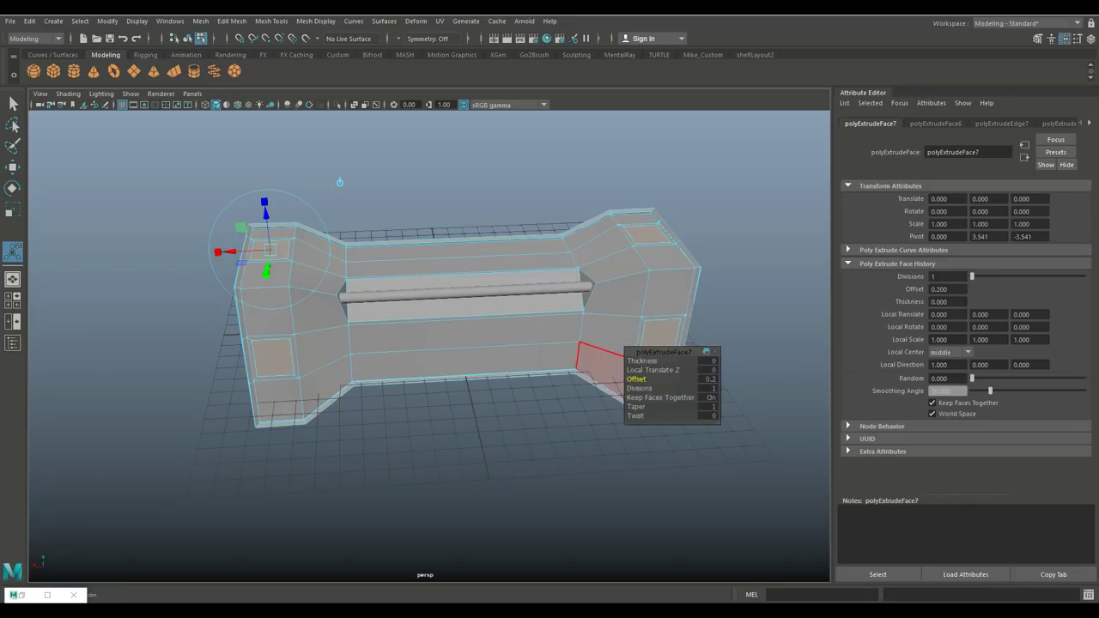
Extrude the insets again, recessing the panels to Thickness -0.2.
key(ctrl+e)
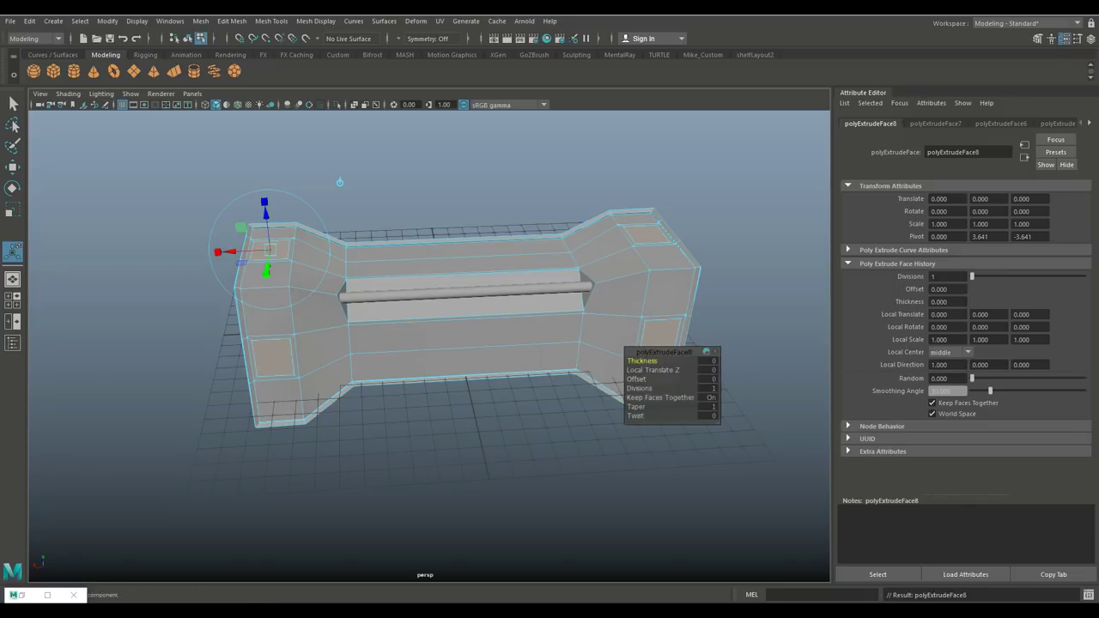
text(-0.3)
key(Return)
text(-0.2)
key(Return)
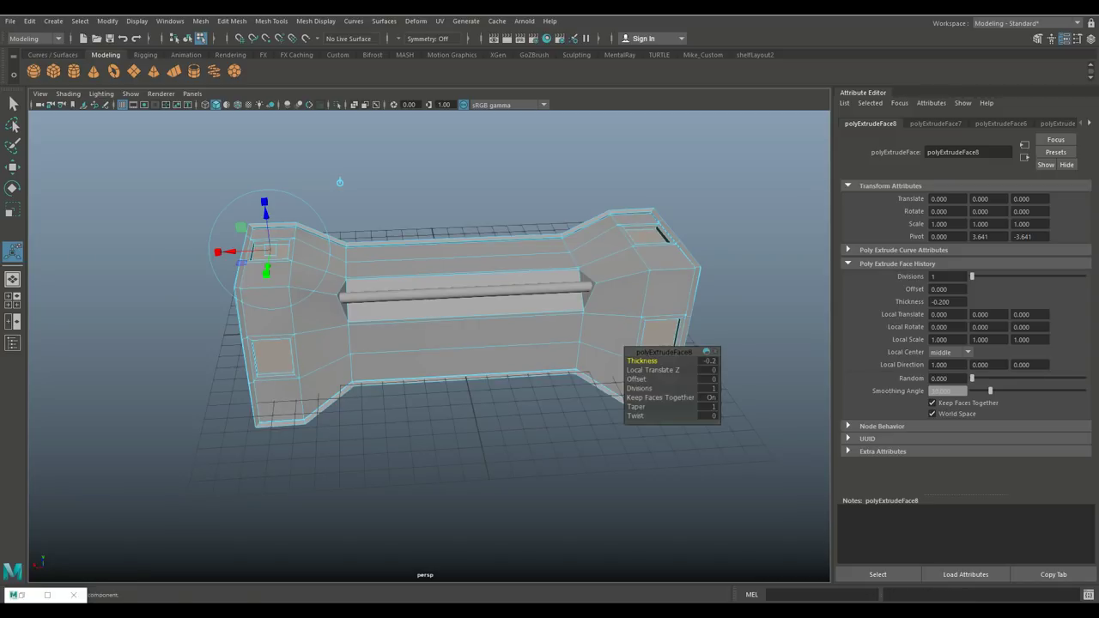
click(429, 498)
scroll(463, 309, down, 2)
scroll(464, 310, up, 5)
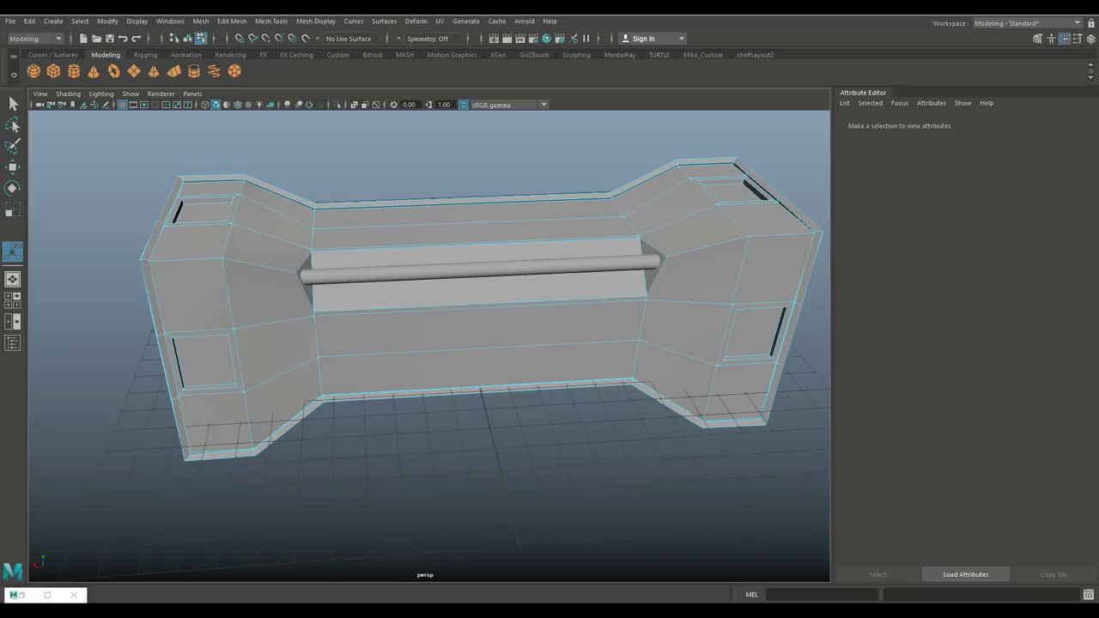
click(271, 21)
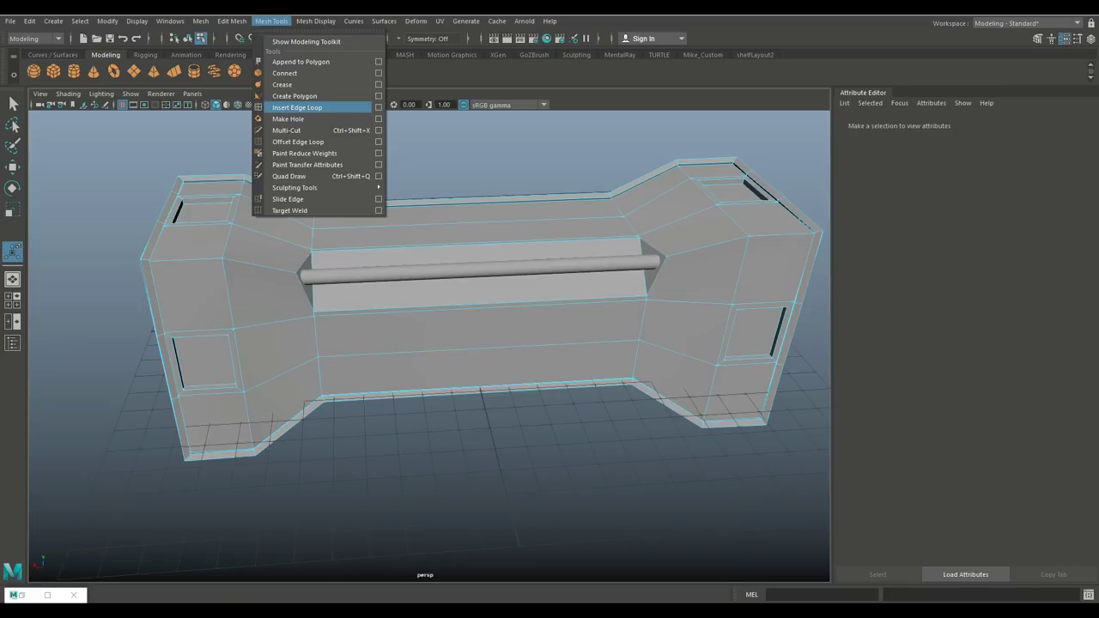
Insert three vertical edge loops across the hull's middle section with Insert Edge Loop.
click(283, 106)
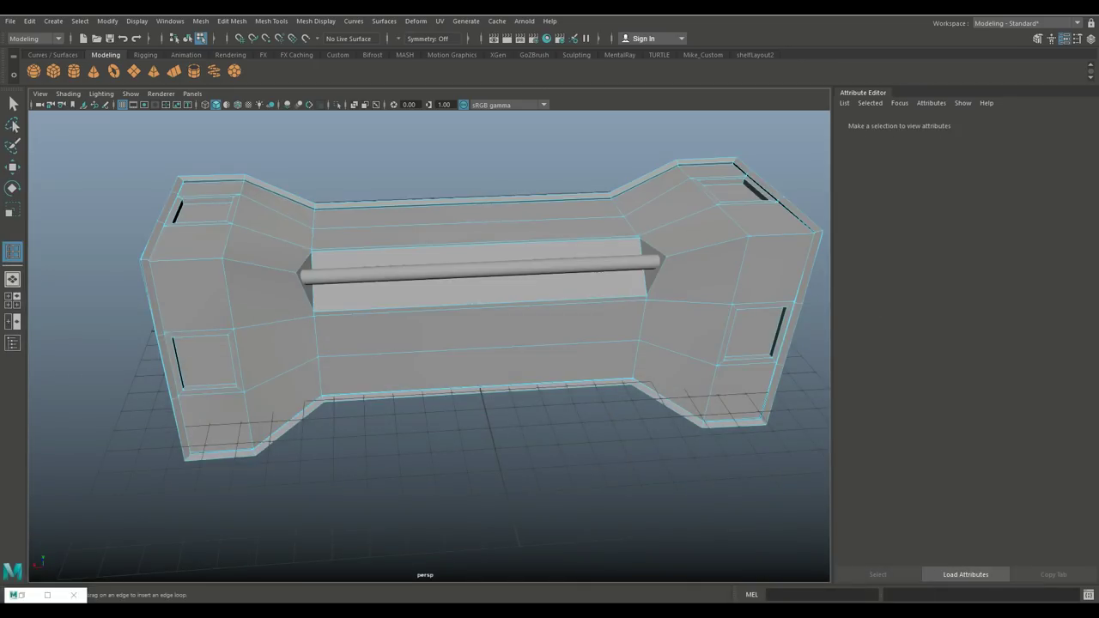
click(481, 354)
click(463, 352)
click(499, 352)
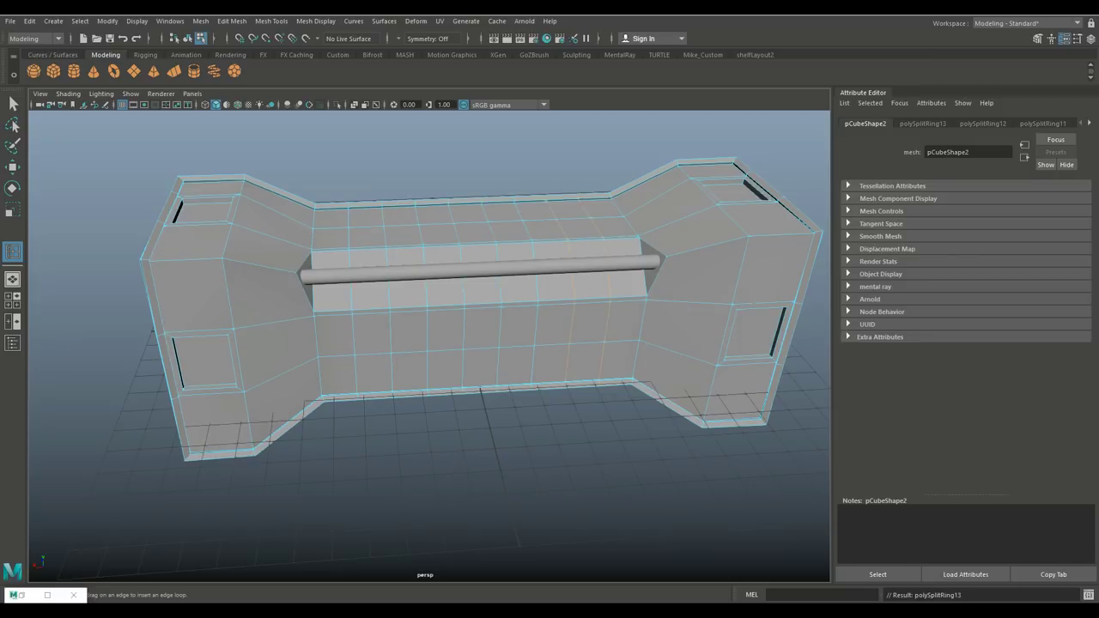
key(q)
alt+drag(429, 300, 430, 395)
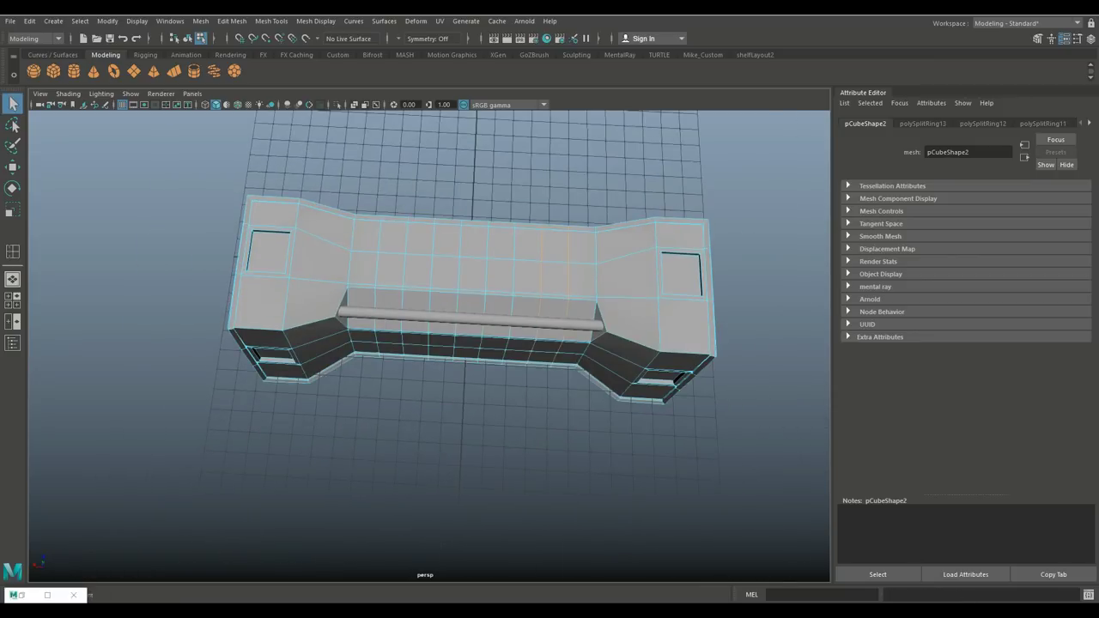
Select five faces along the hull's middle row.
scroll(429, 343, up, 3)
alt+drag(429, 344, 430, 309)
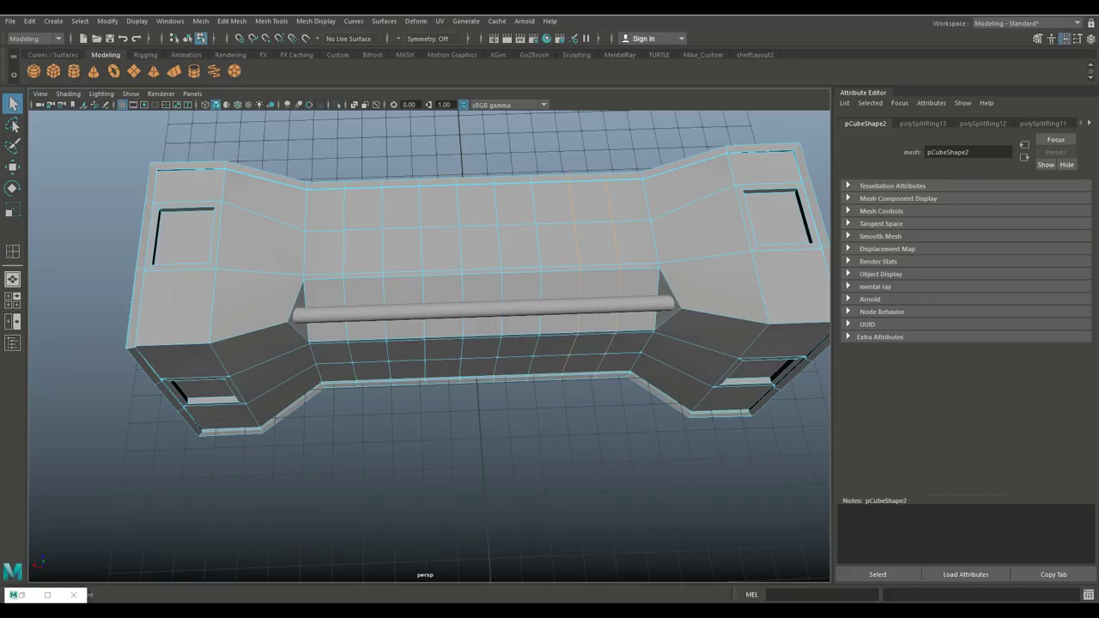
scroll(324, 275, up, 3)
right_drag(299, 238, 299, 270)
click(300, 229)
shift+click(632, 223)
shift+click(675, 222)
shift+click(397, 231)
shift+click(490, 228)
Add the five lower-row faces to the selection.
alt+drag(491, 227, 491, 171)
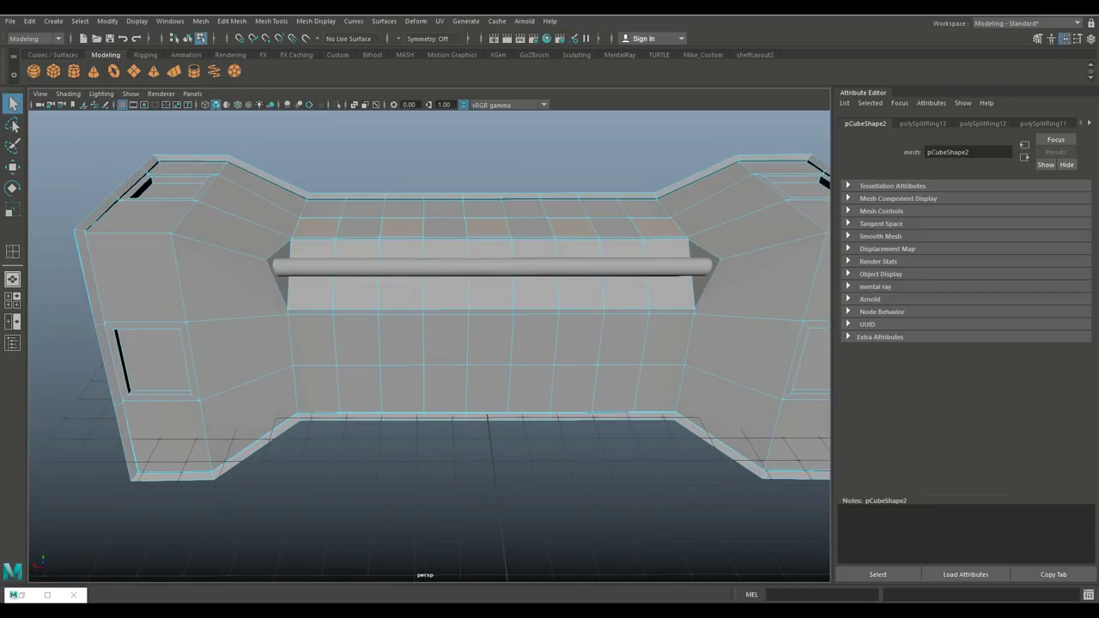
shift+click(313, 339)
shift+click(401, 339)
shift+click(490, 339)
shift+click(579, 339)
shift+click(667, 339)
Inset the ten selected faces with an extrusion Offset of 0.3.
key(ctrl+e)
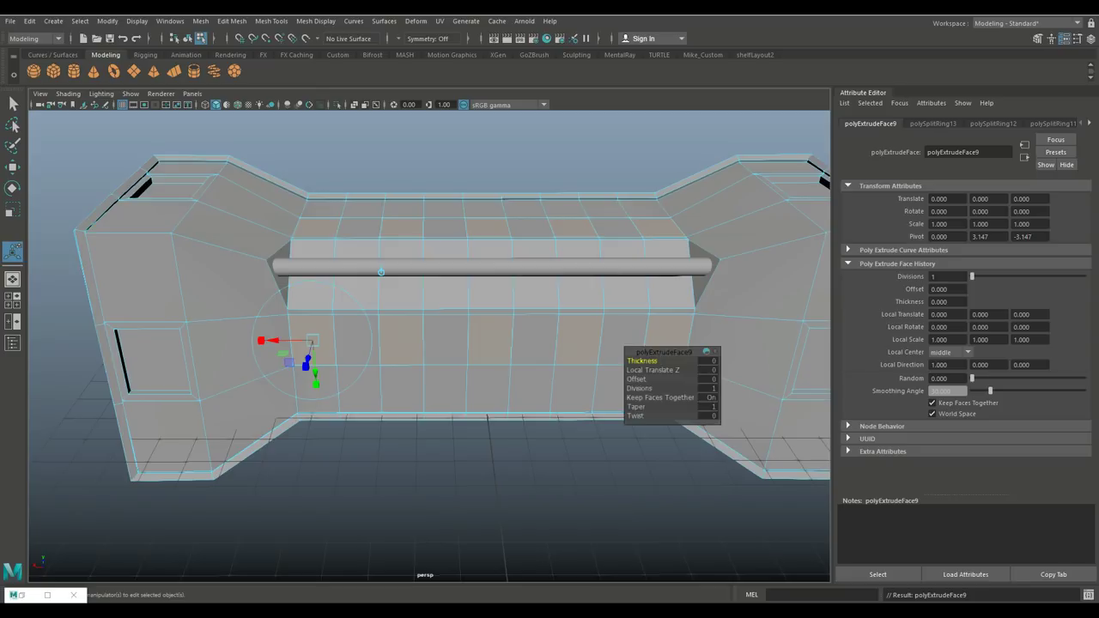
key(Down)
key(Down)
text(0.3)
key(Return)
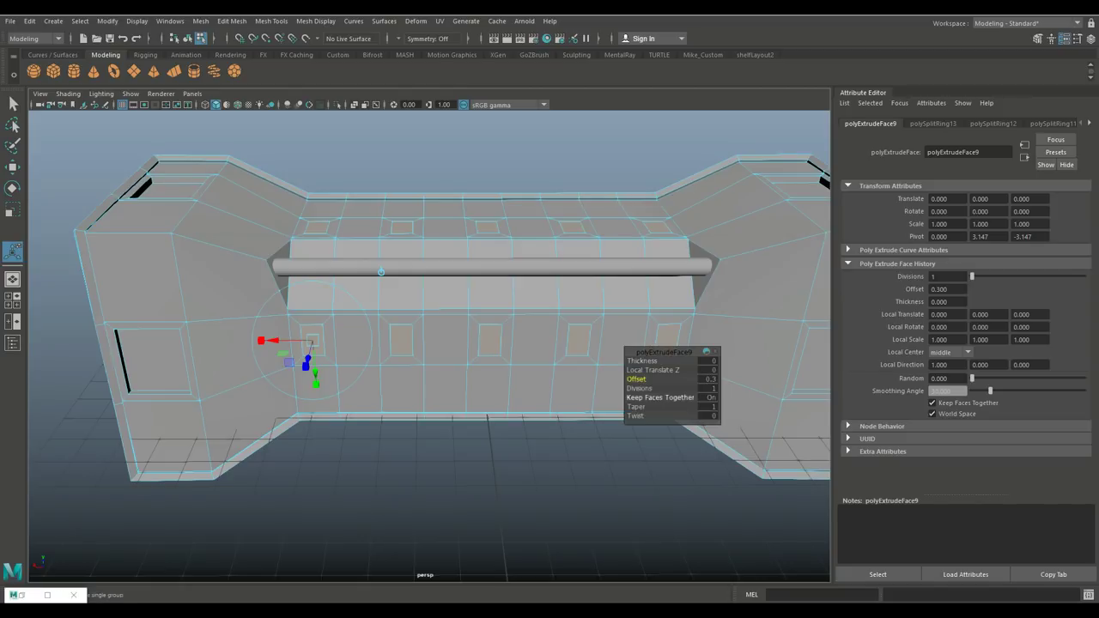
Extrude the insets again and recess them, settling on Thickness -0.1.
key(ctrl+e)
text(-0.2)
key(Return)
text(0.1)
key(Return)
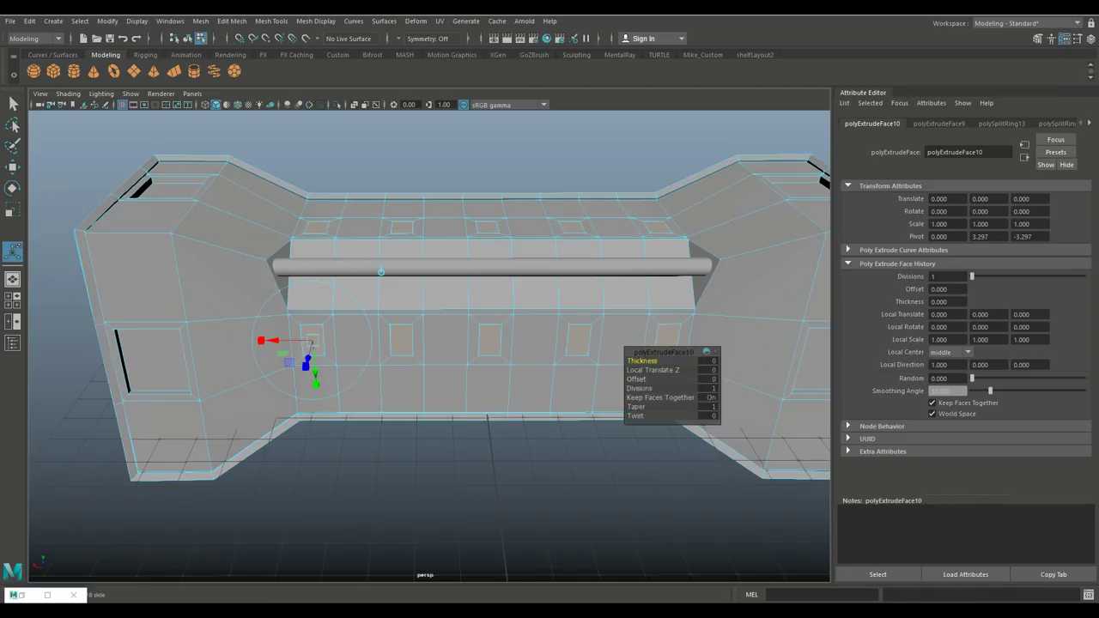
text(0)
key(Return)
text(-0.2)
key(Return)
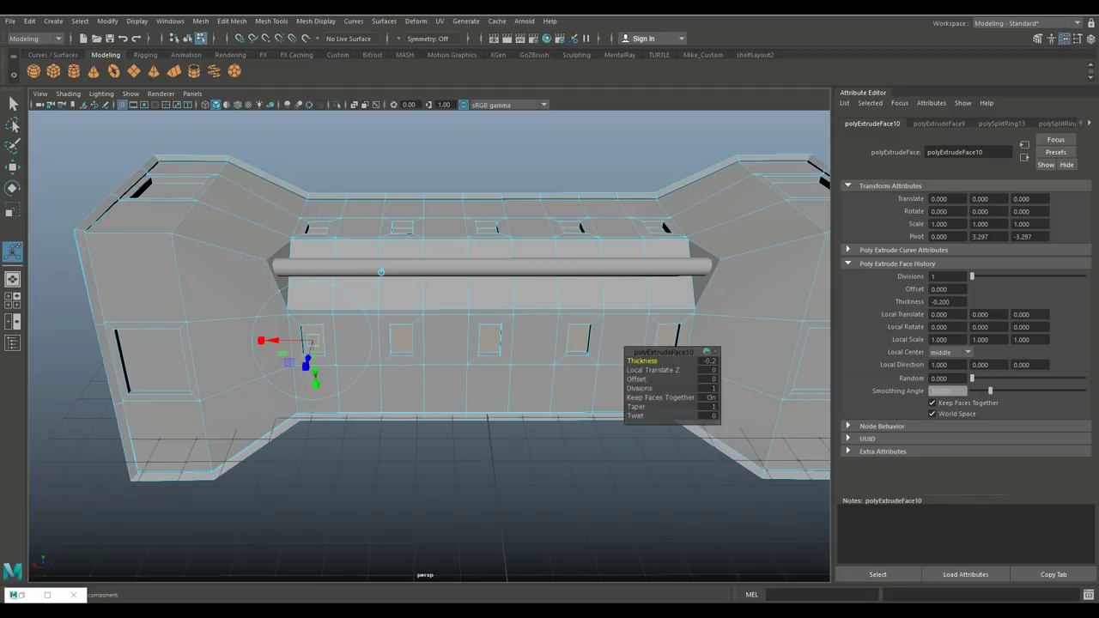
text(-0.1)
key(Return)
key(F8)
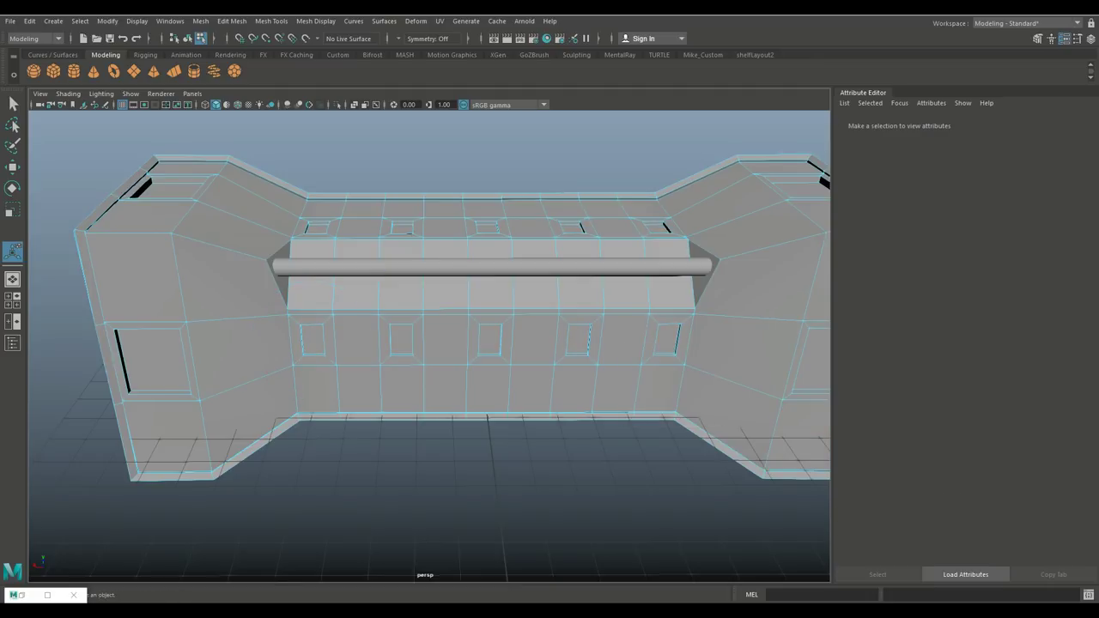
Duplicate the hull half and rotate the copy 180° around Y.
scroll(429, 344, down, 5)
alt+drag(429, 344, 464, 309)
scroll(429, 343, down, 3)
alt+drag(429, 344, 515, 284)
scroll(430, 344, up, 1)
scroll(429, 344, up, 2)
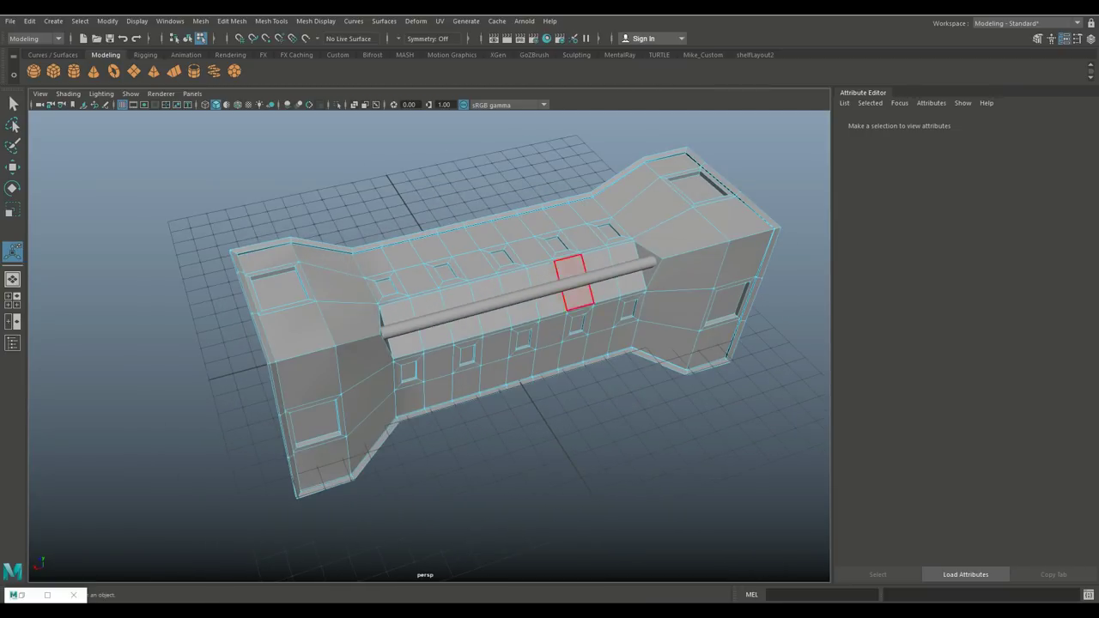
right_drag(612, 210, 665, 189)
scroll(430, 344, down, 3)
alt+drag(429, 343, 503, 395)
key(ctrl+d)
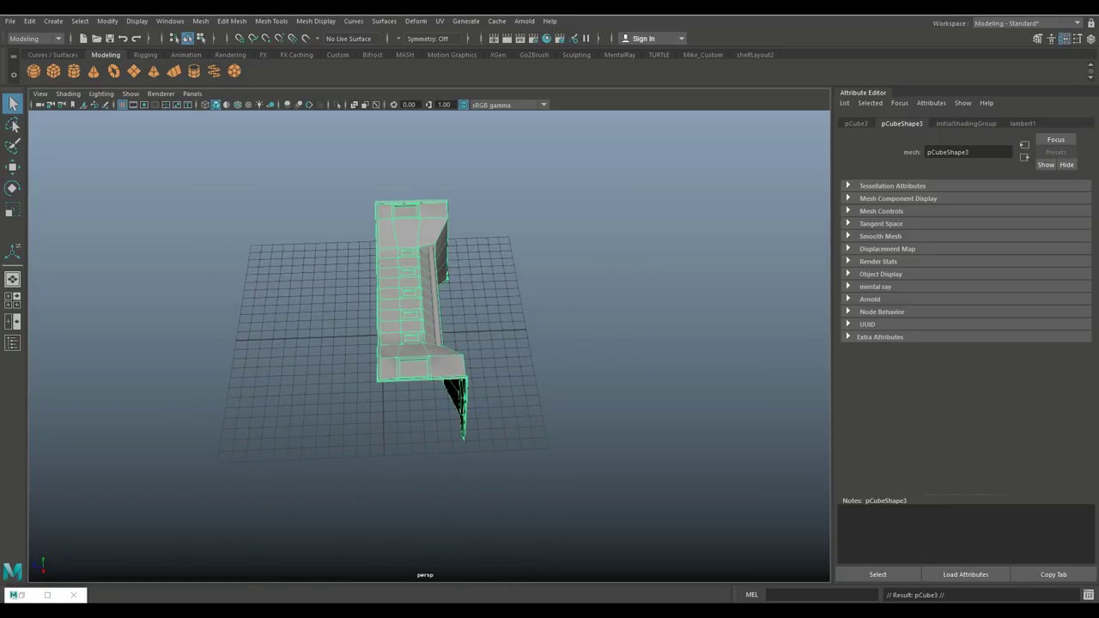
key(e)
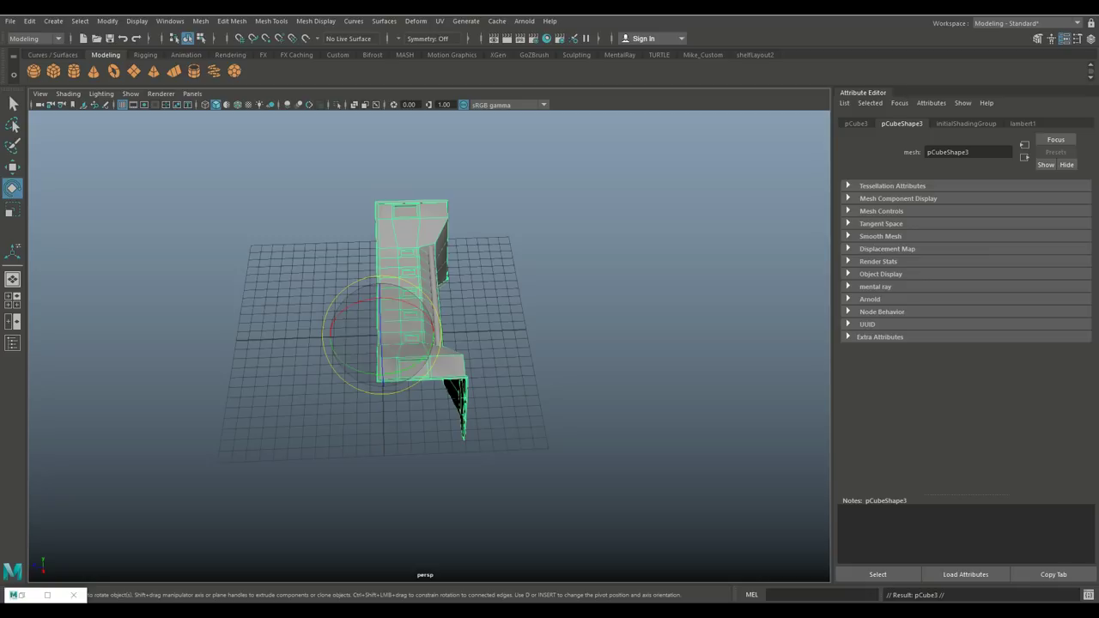
drag(421, 360, 335, 370)
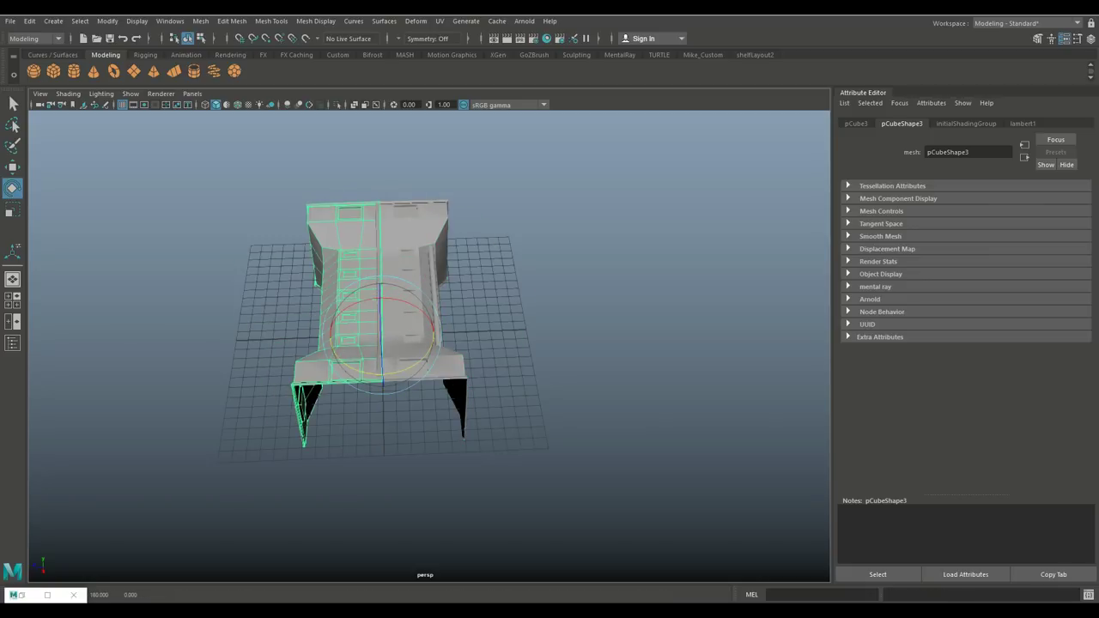
In the top view, slide the duplicate to sit beside the original half.
key(space)
key(space)
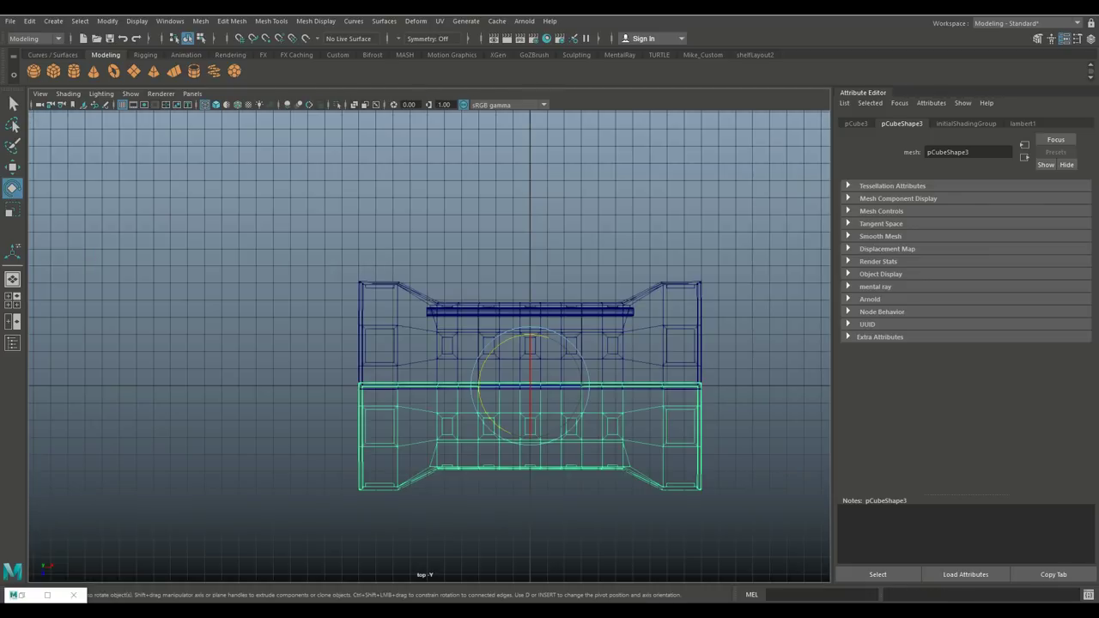
alt+middle_drag(515, 386, 481, 286)
scroll(430, 346, up, 4)
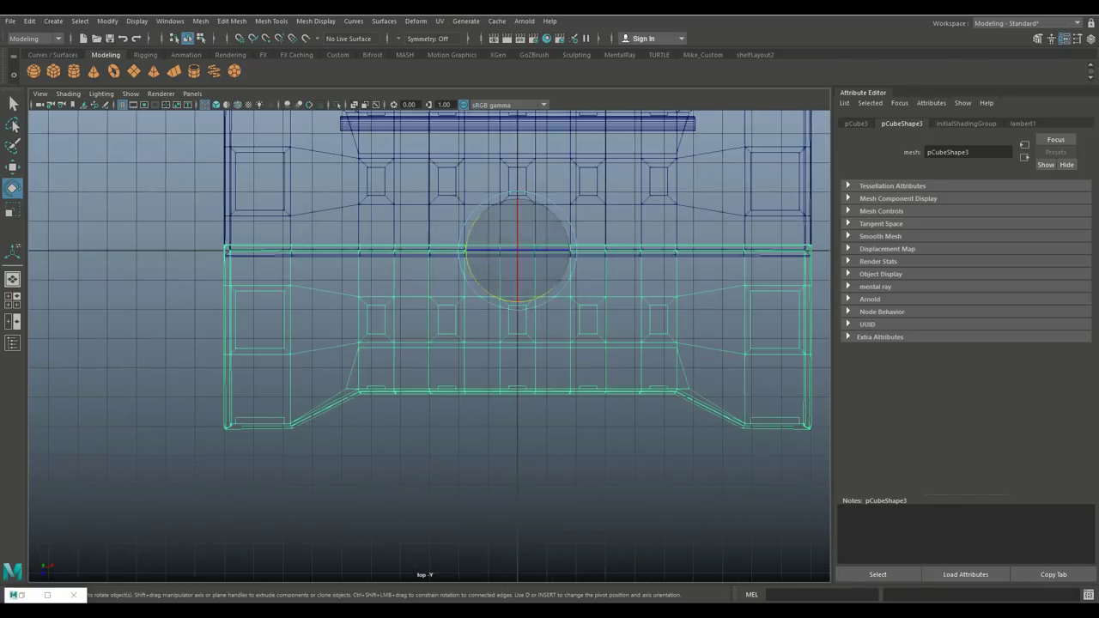
key(w)
mouse_move(517, 283)
mouse_down()
mouse_move(517, 306)
mouse_move(517, 296)
mouse_up()
click(429, 253)
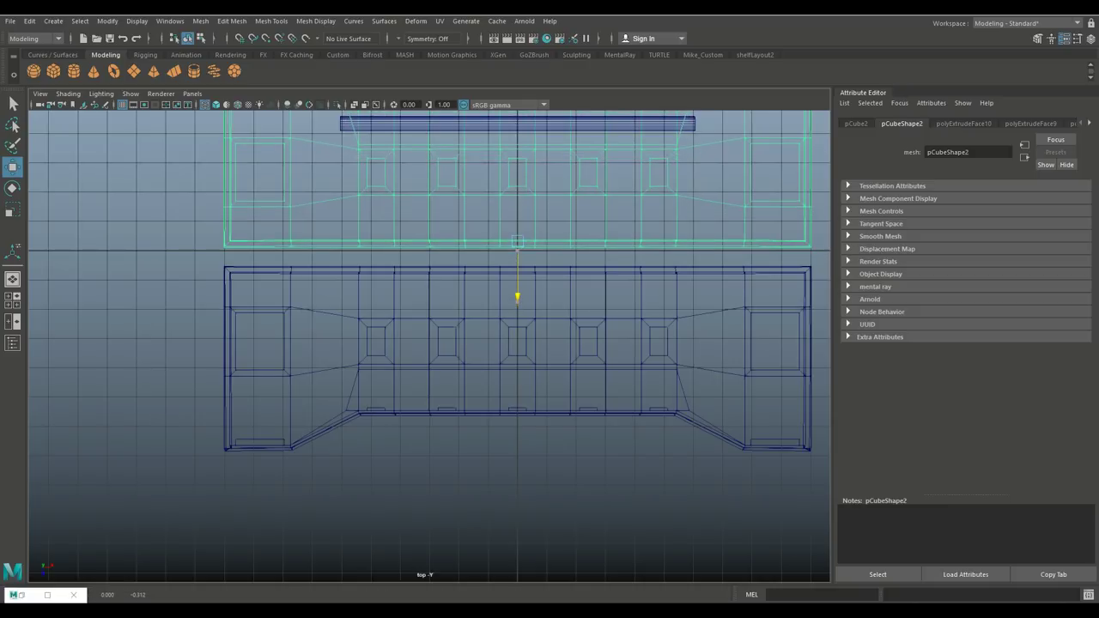
click(429, 271)
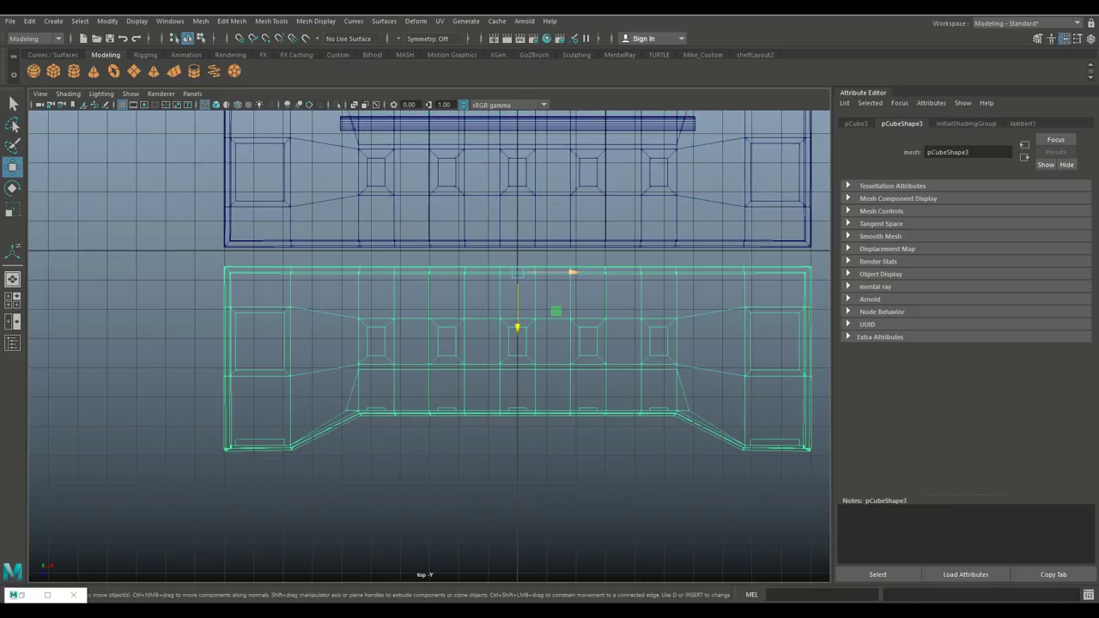
drag(517, 318, 517, 315)
Check each half's transforms: Translate Z ±0.312 and Rotate Y 180.
click(517, 197)
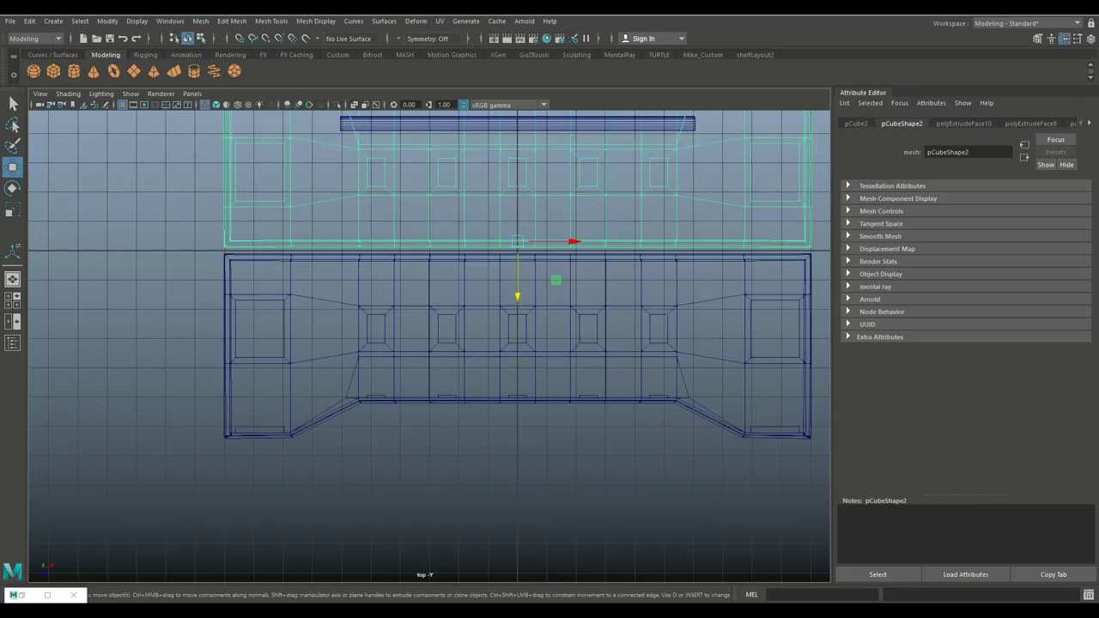
click(856, 123)
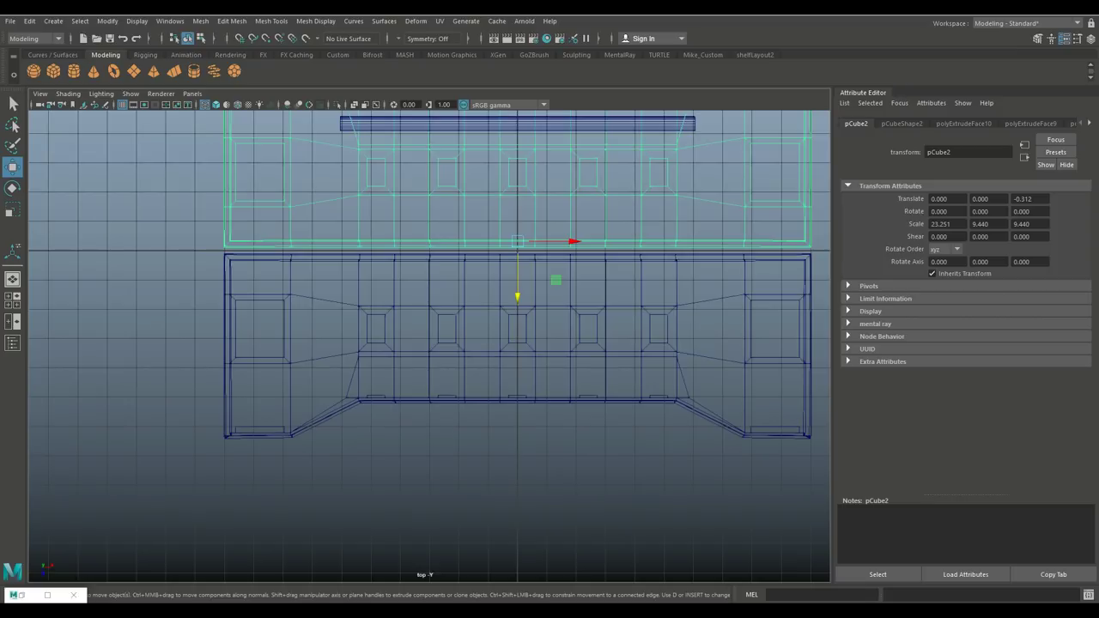
click(517, 344)
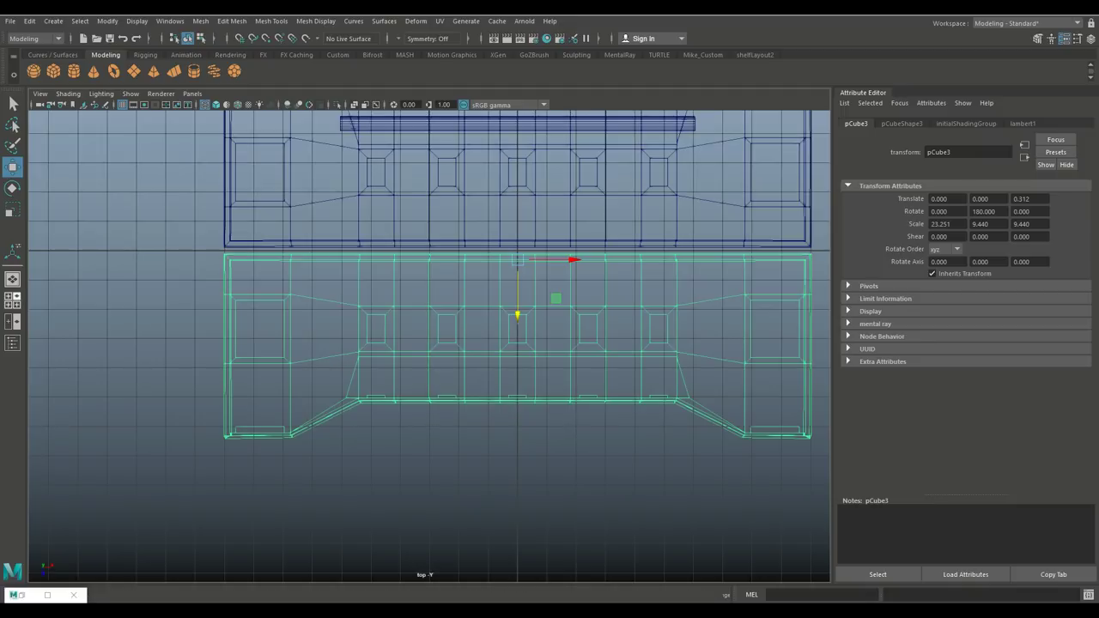
key(space)
key(space)
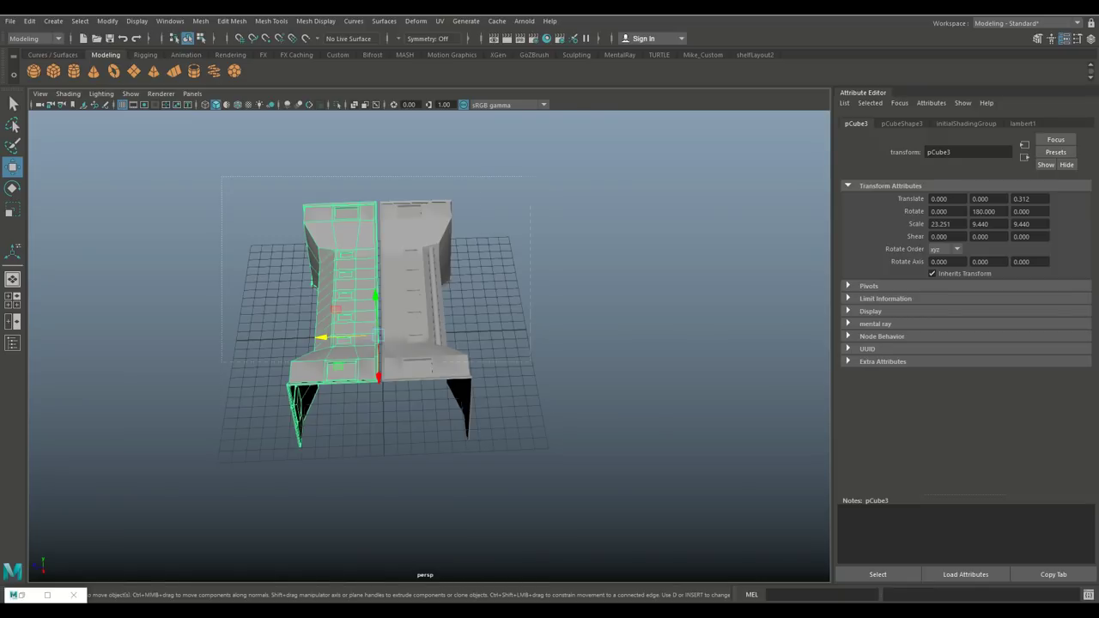
Combine the two hull halves into one mesh and centre its pivot.
click(416, 284)
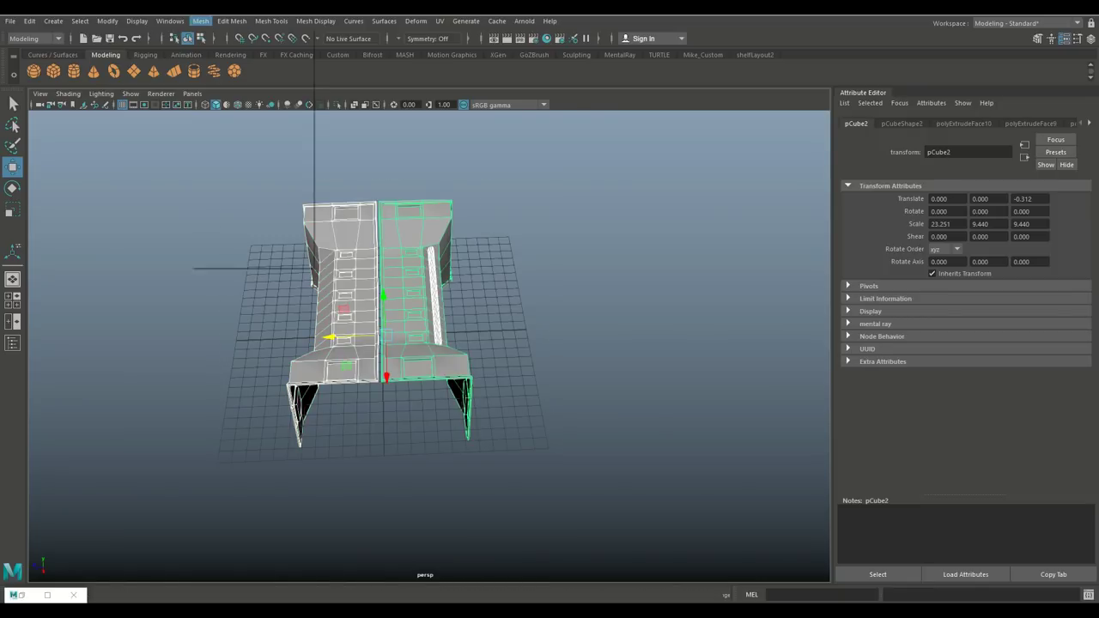
click(200, 21)
click(249, 61)
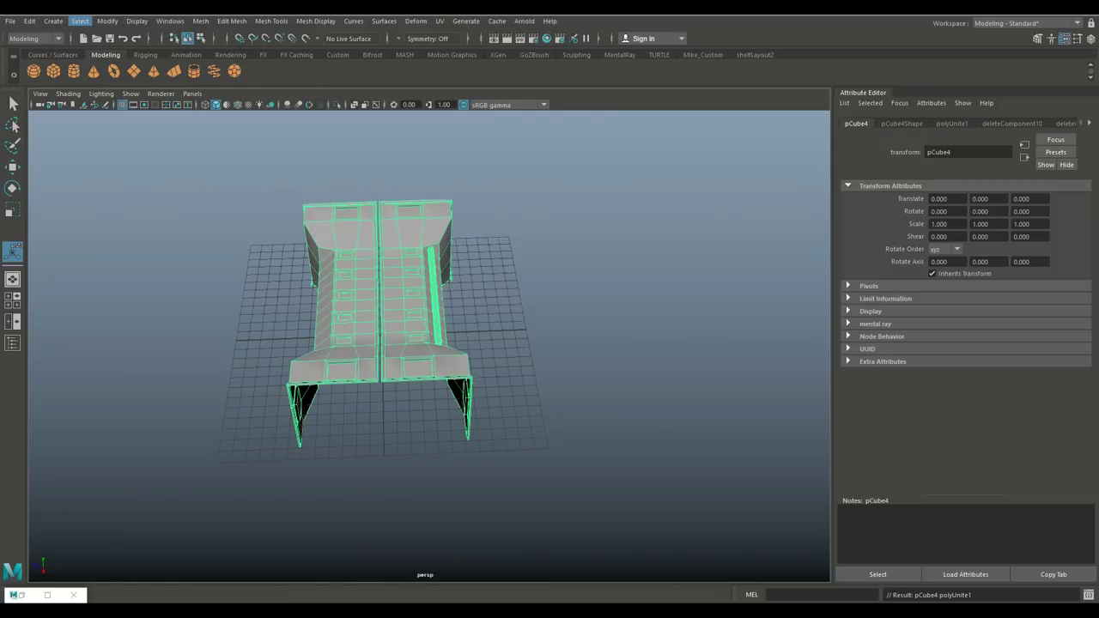
click(107, 21)
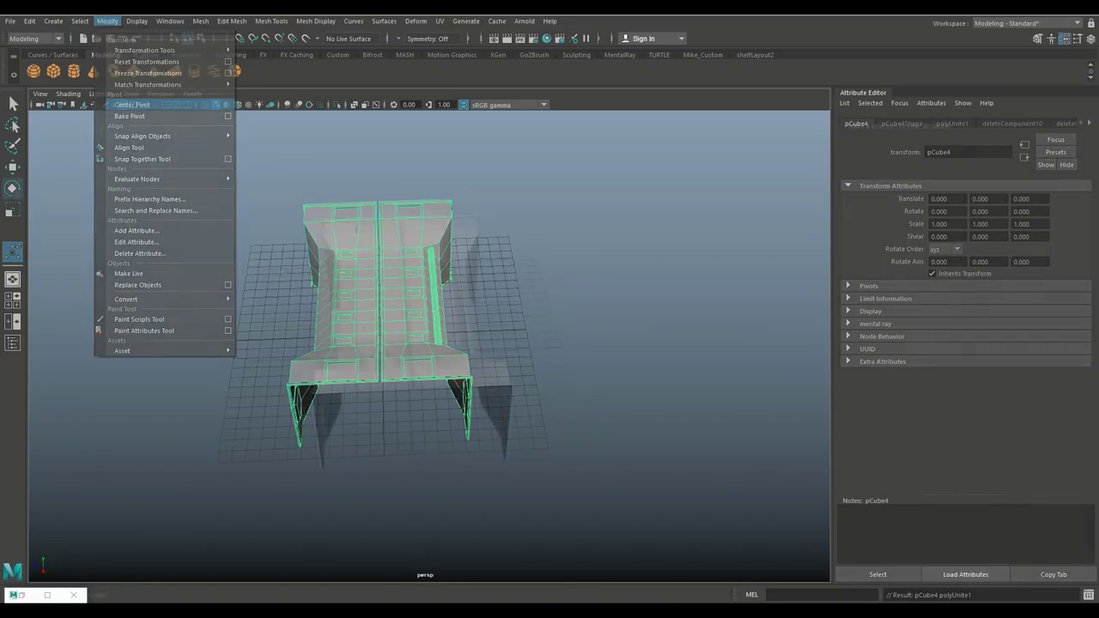
click(131, 104)
alt+drag(601, 361, 515, 377)
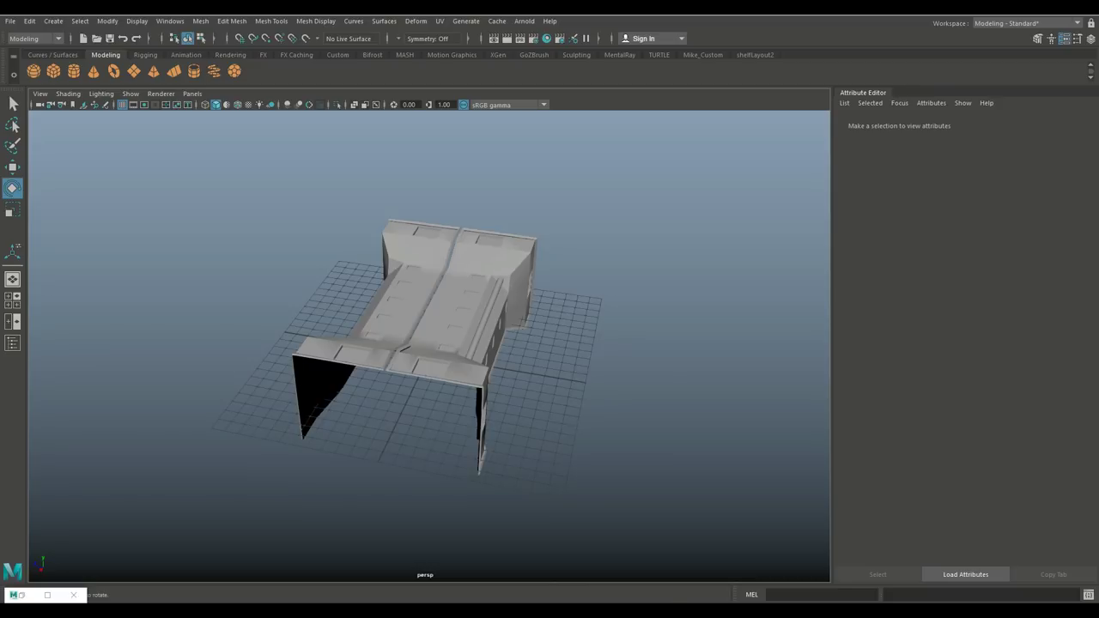
Combine the right hull half with the thin rod strip.
click(472, 292)
click(485, 316)
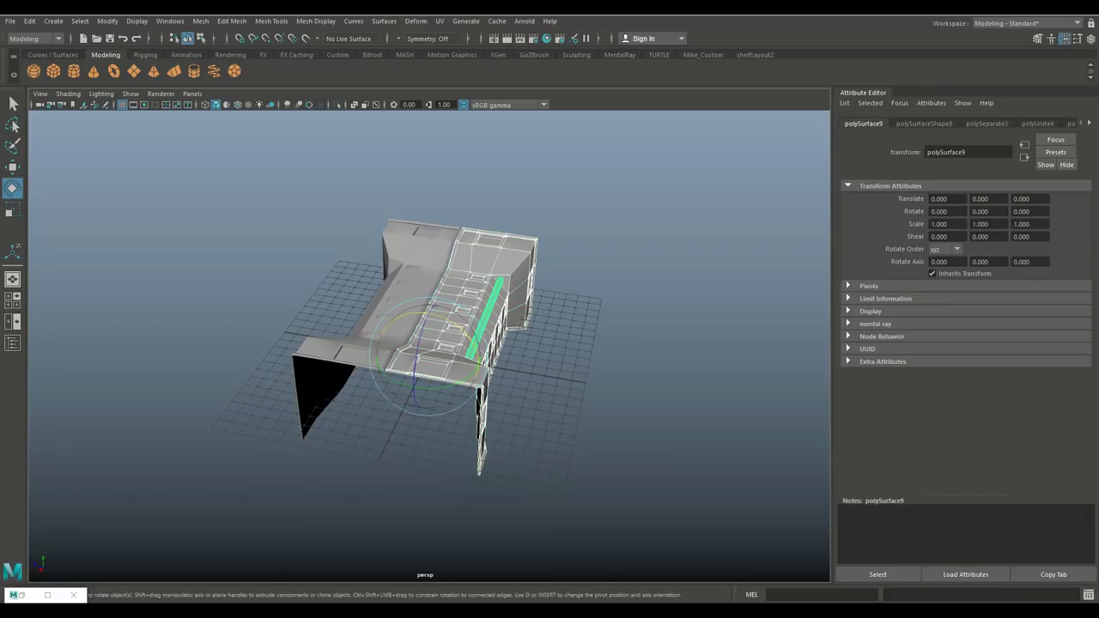
click(200, 20)
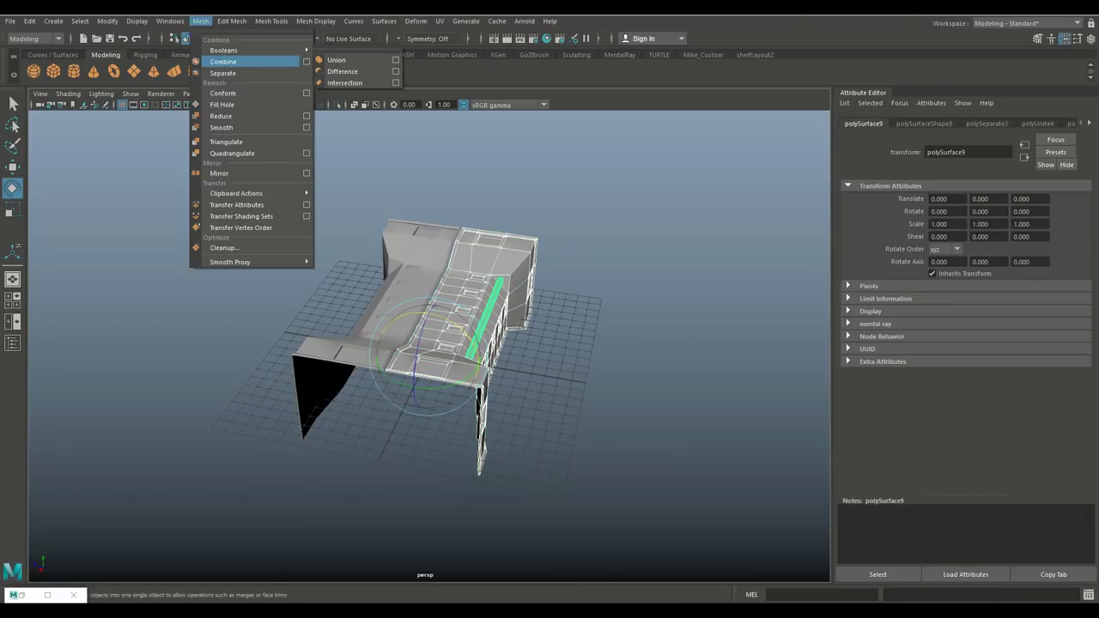
click(221, 61)
key(space)
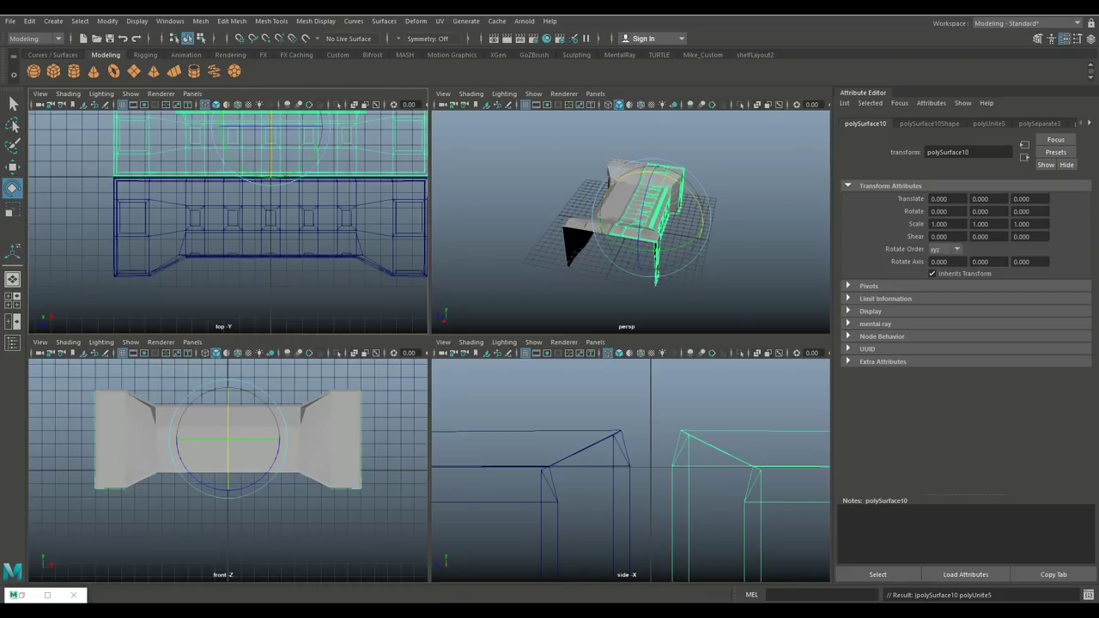
In the side view, rotate the right half's pivot axes 90° and snap it to the seam's top vertex.
key(space)
key(a)
key(d)
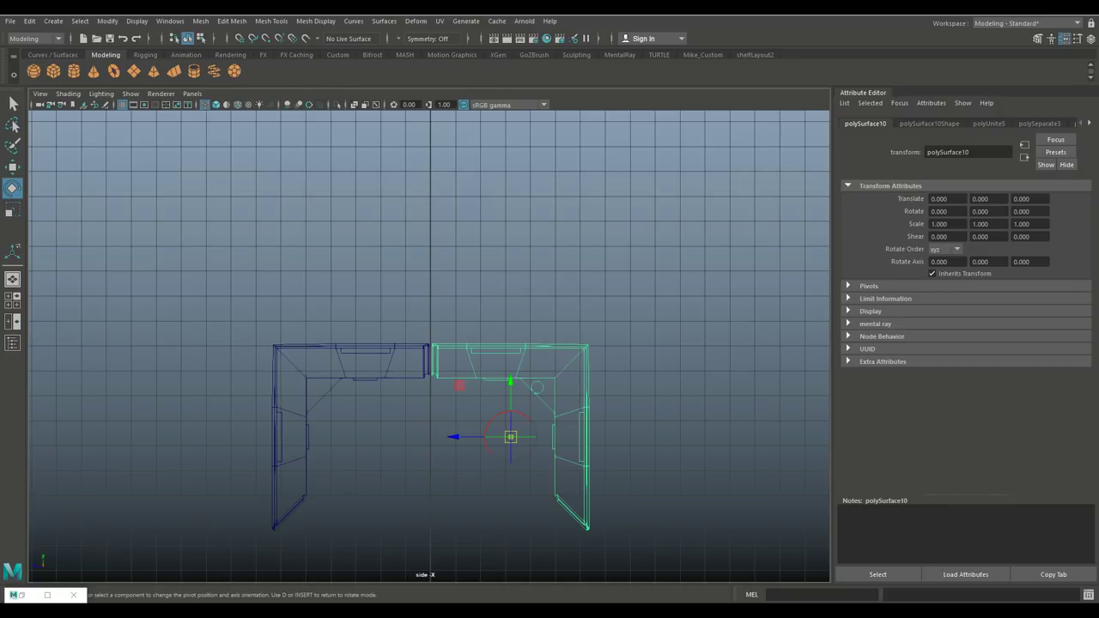
mouse_move(488, 437)
mouse_down()
mouse_move(510, 415)
mouse_move(516, 436)
mouse_move(510, 347)
mouse_move(367, 344)
mouse_move(381, 346)
mouse_up()
key(v)
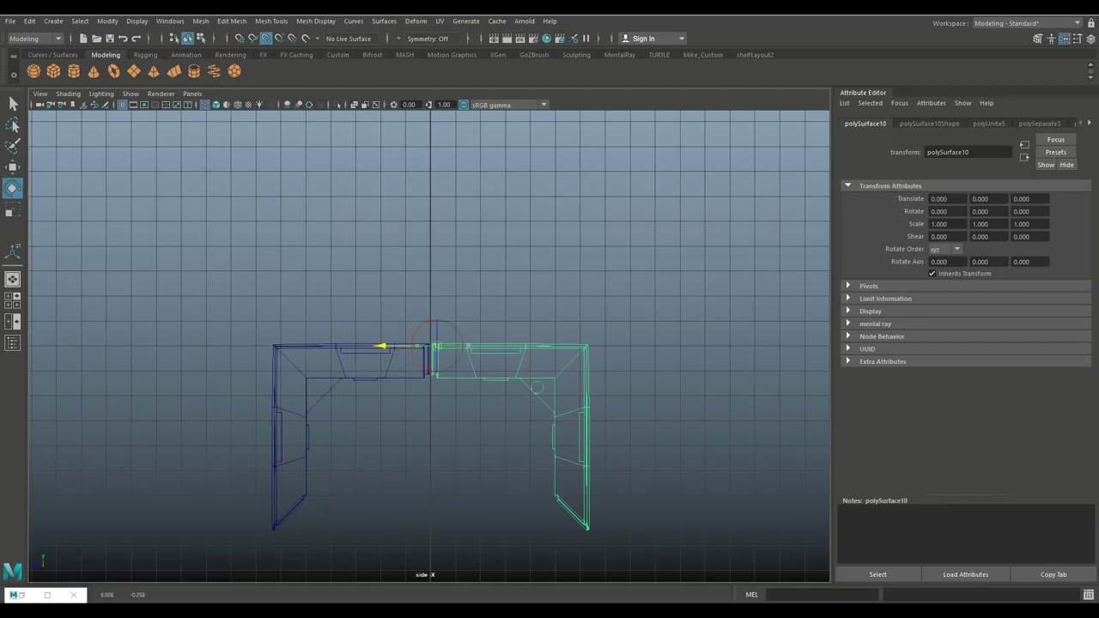
key(d)
key(d)
scroll(433, 346, up, 8)
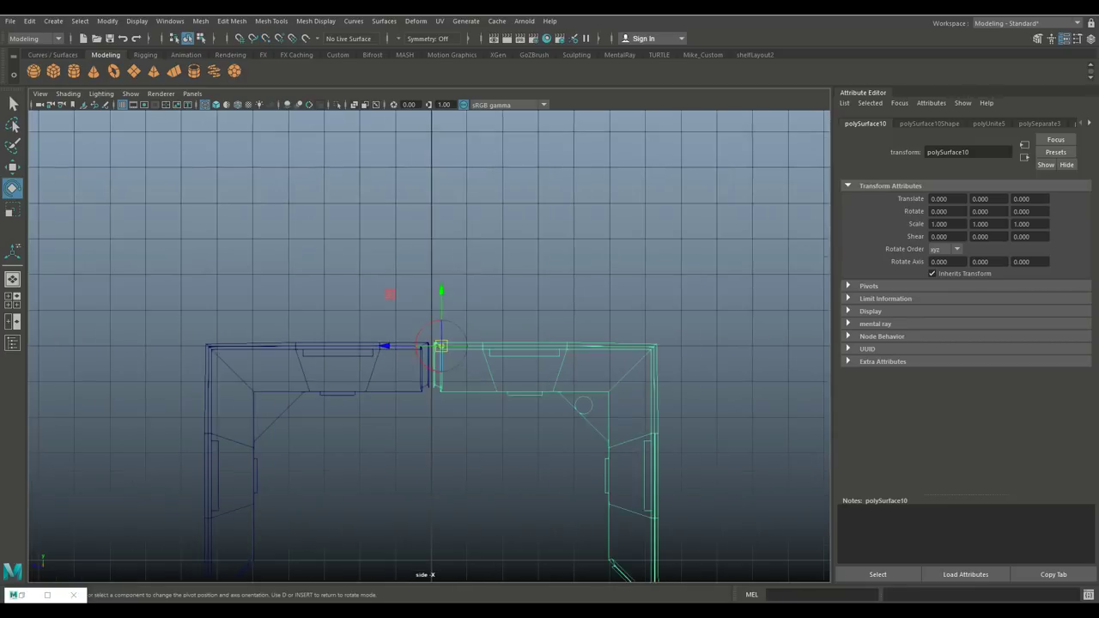
scroll(427, 344, up, 2)
key(v)
drag(533, 343, 472, 313)
key(d)
Test-rotate the half around its new pivot in the perspective view.
key(space)
key(space)
mouse_move(365, 333)
mouse_down()
mouse_move(365, 387)
mouse_move(365, 323)
mouse_up()
click(653, 481)
alt+drag(549, 343, 446, 249)
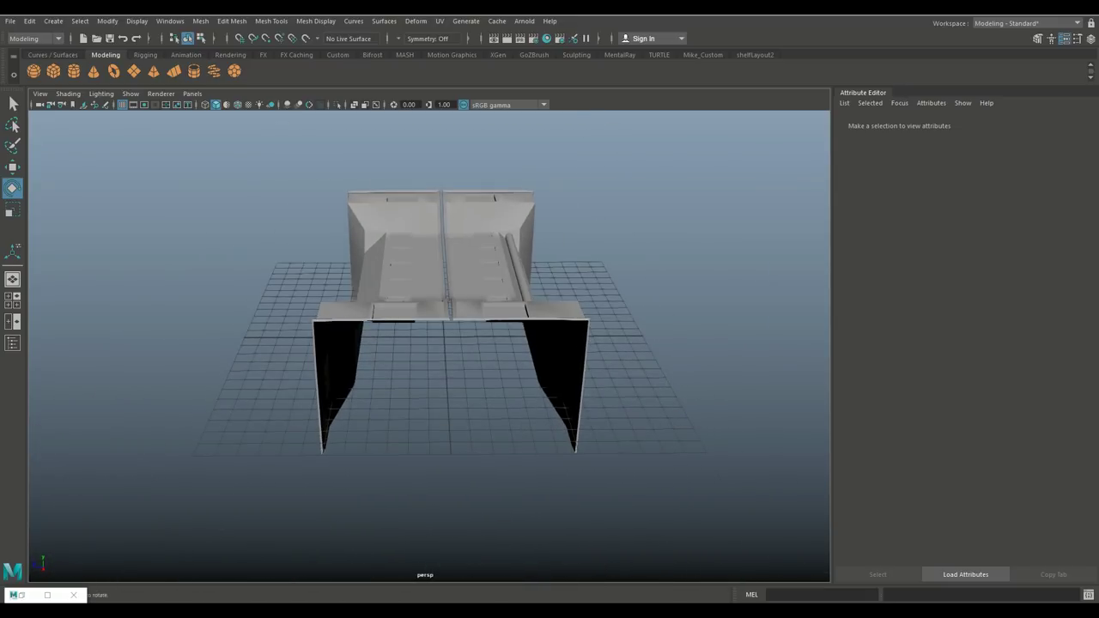
Move pCube5 out to Translate X 18.489 and flatten it to Scale Y 0.776.
click(447, 249)
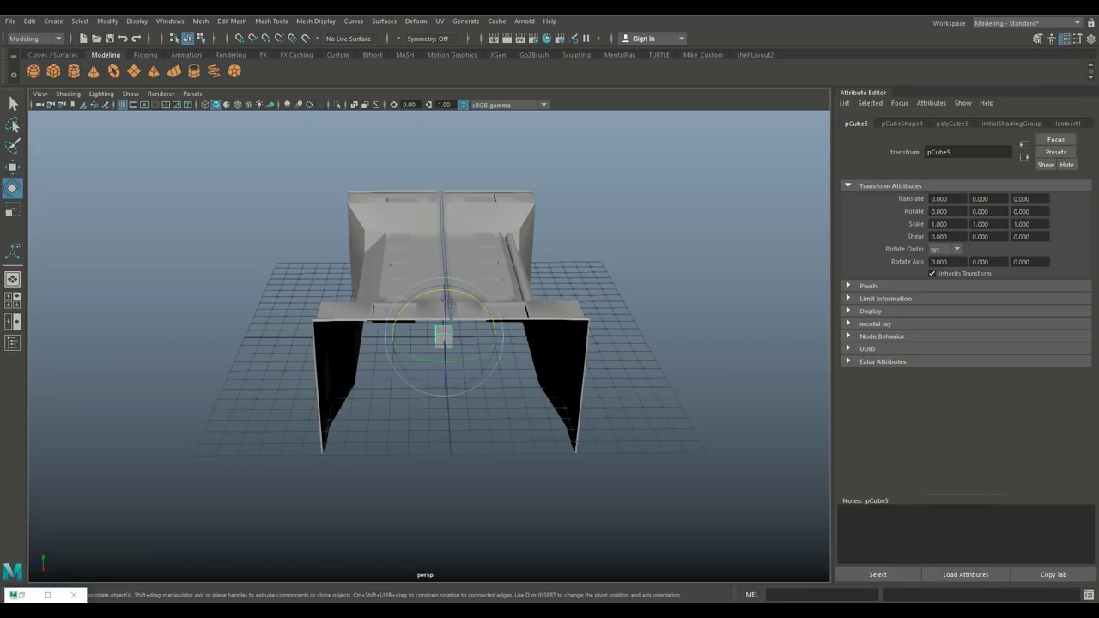
key(w)
alt+drag(446, 249, 343, 232)
drag(421, 368, 395, 408)
key(r)
drag(286, 372, 280, 420)
click(272, 21)
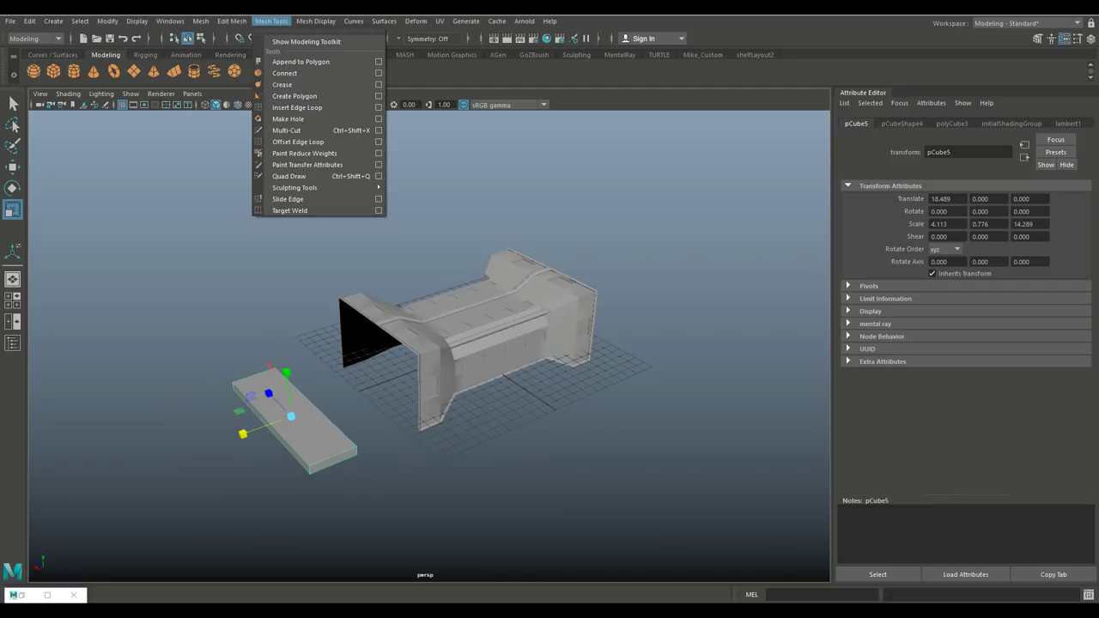
Insert two edge loops across the slab, dividing it into three sections.
click(297, 108)
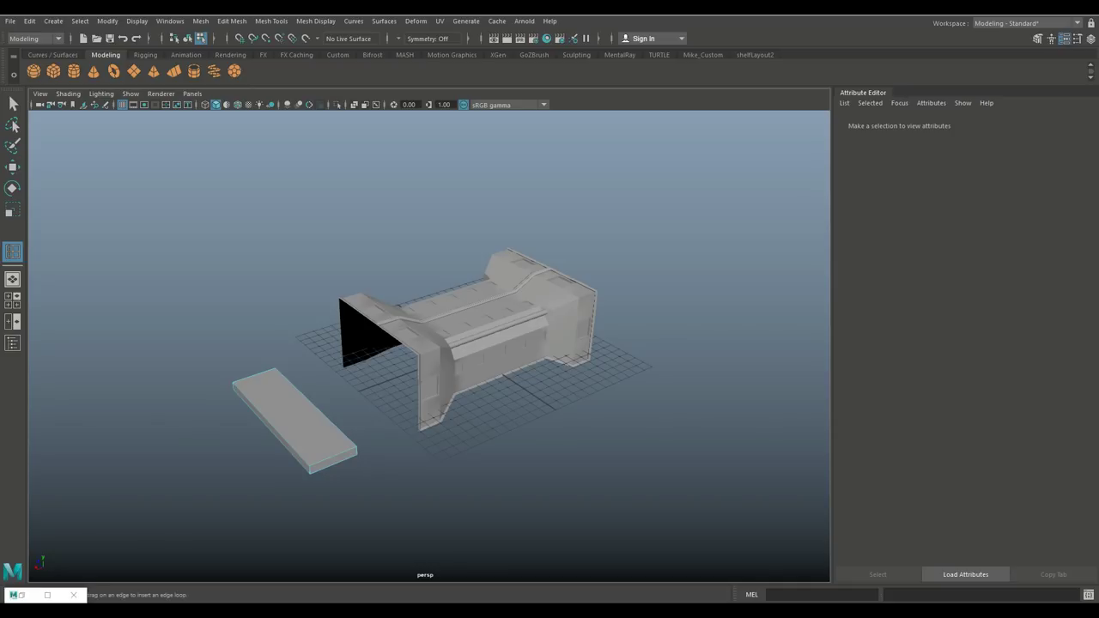
click(269, 425)
alt+drag(430, 344, 532, 292)
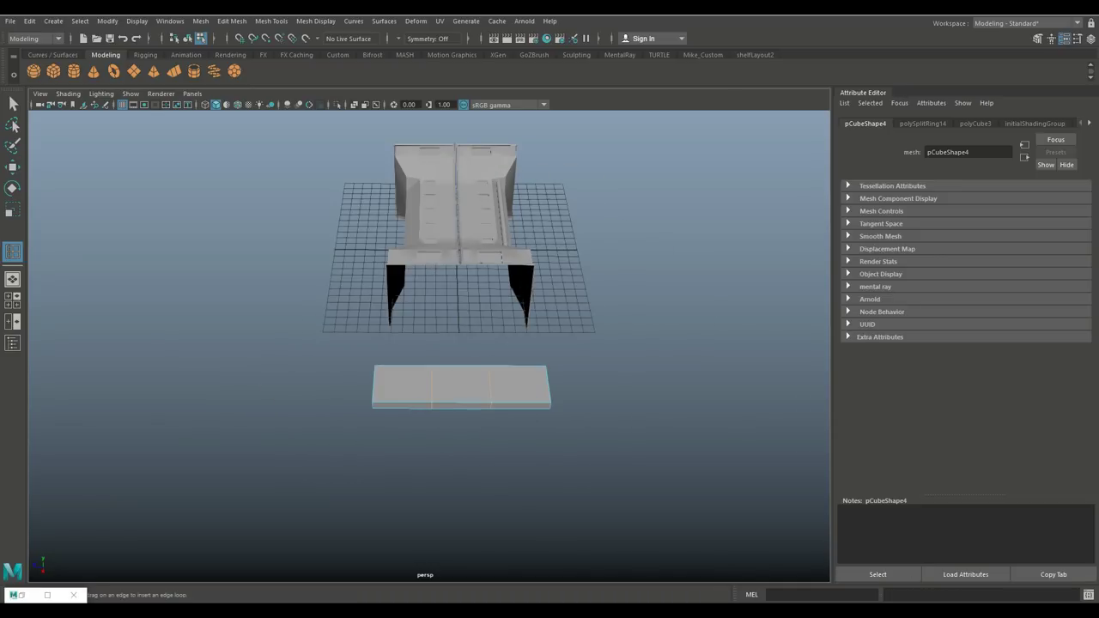
Switch to face mode and select faces on the slab.
key(q)
right_drag(417, 273, 417, 300)
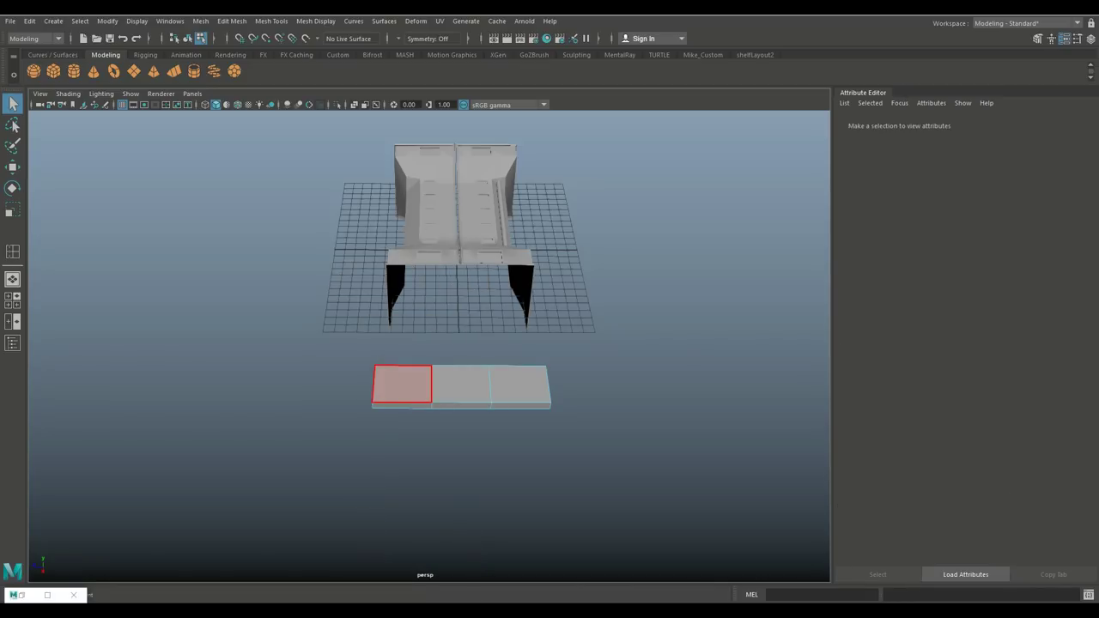
click(401, 405)
alt+drag(516, 404, 447, 352)
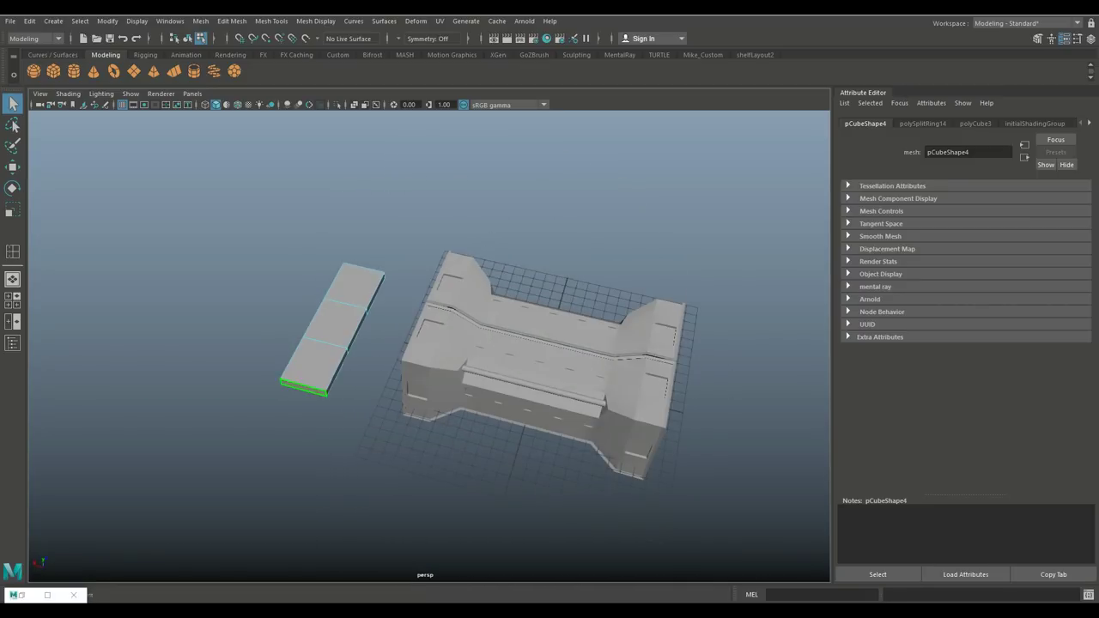
alt+drag(378, 296, 516, 284)
alt+drag(517, 382, 592, 430)
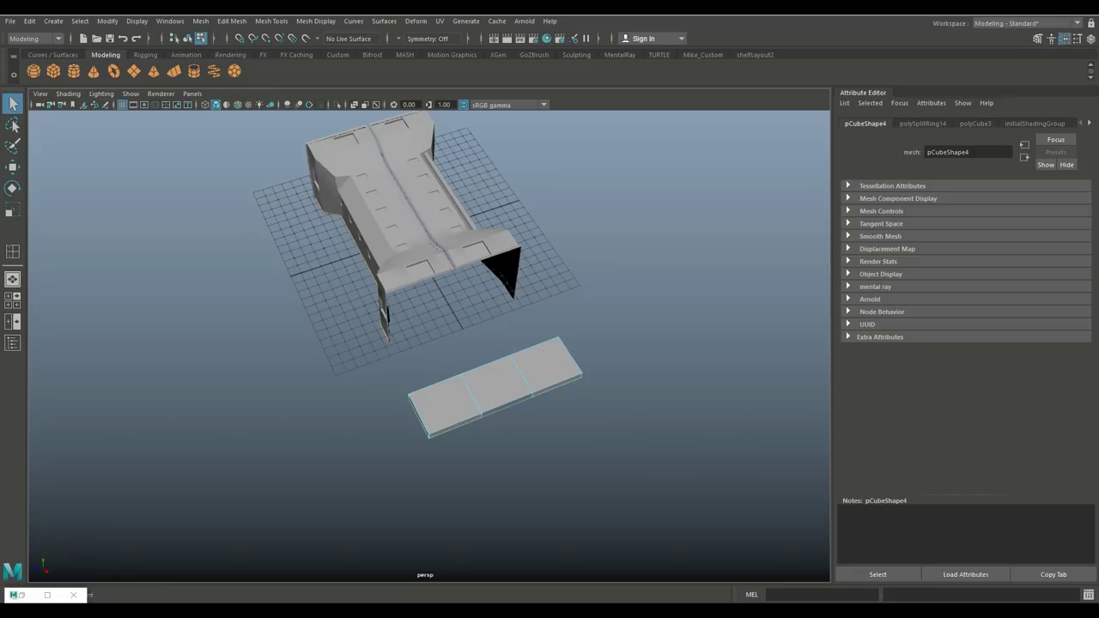
Extrude the slab's two end sections with Thickness 0.8 and Offset 0.3.
key(ctrl+e)
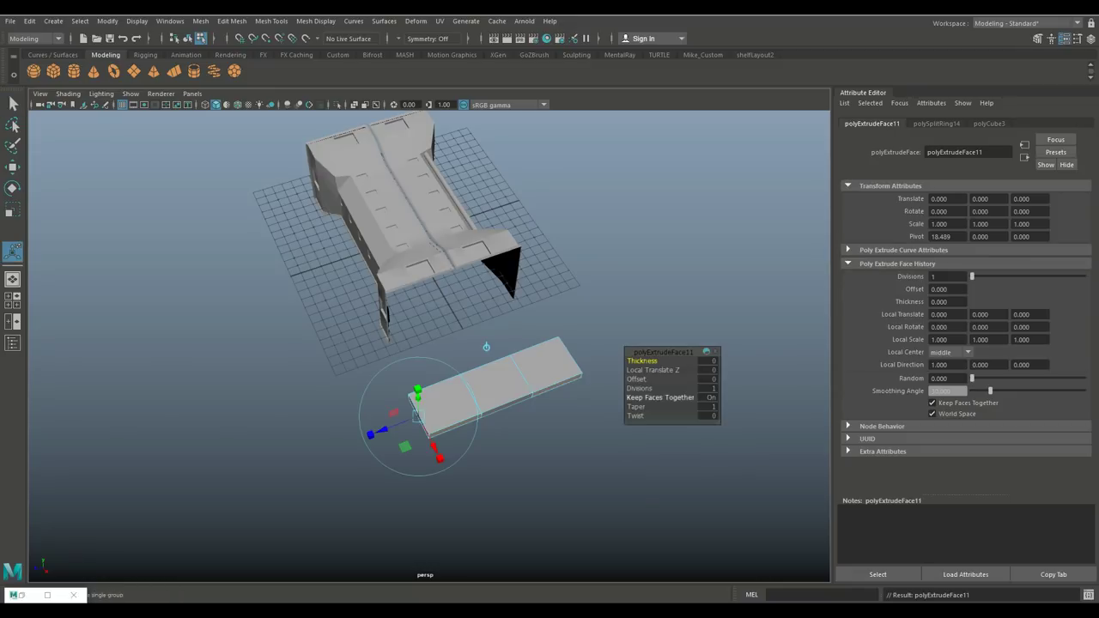
click(708, 360)
text(0.2)
key(Return)
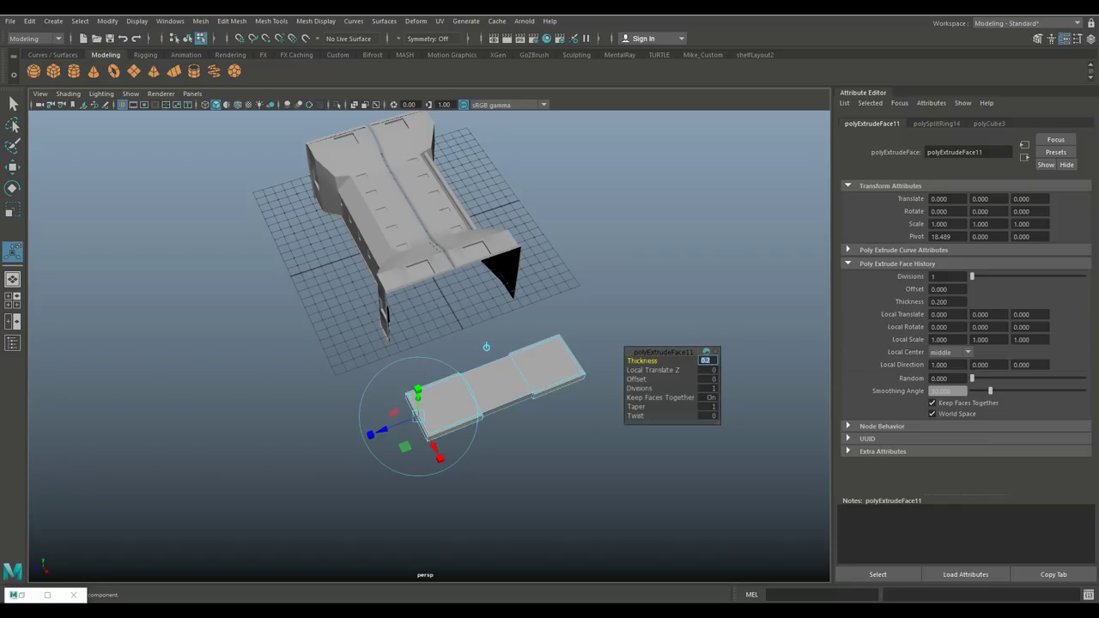
key(Return)
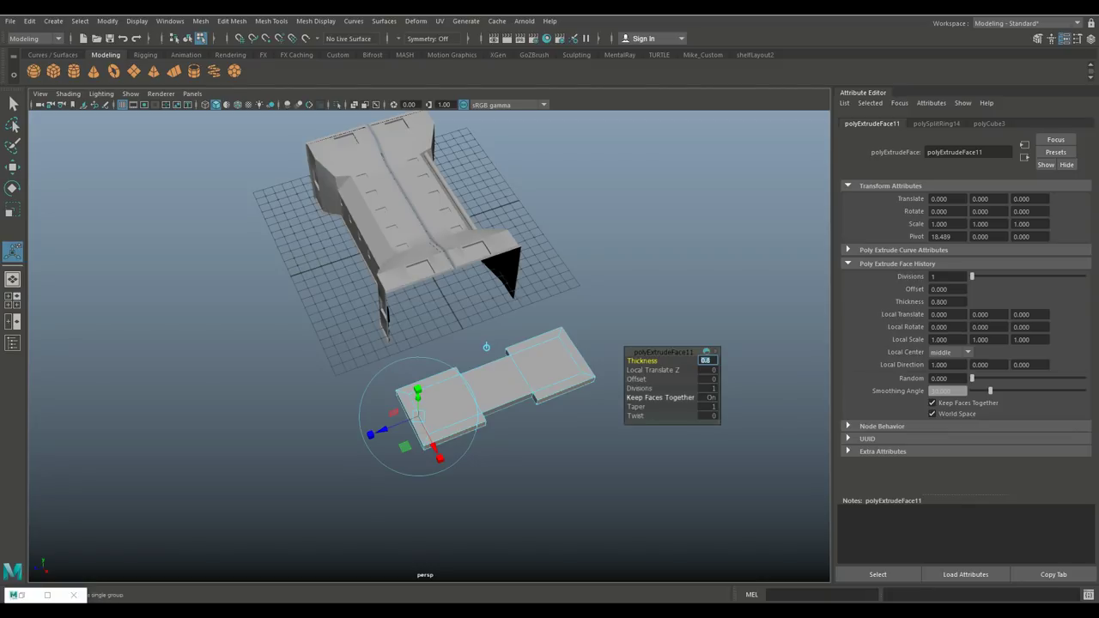
click(636, 379)
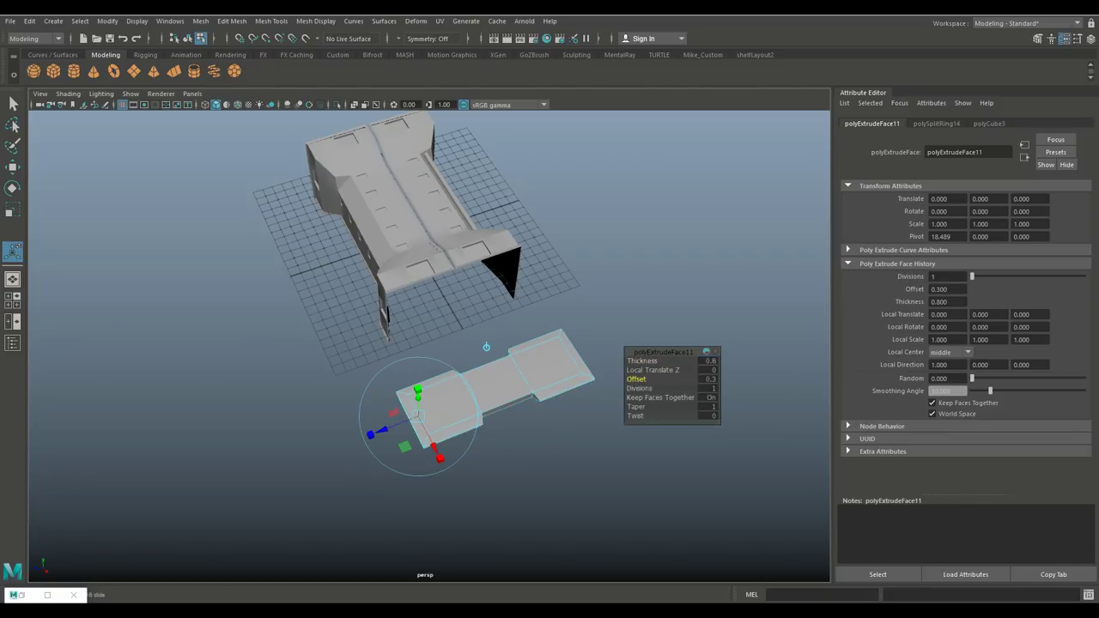
middle_drag(515, 481, 584, 481)
key(space)
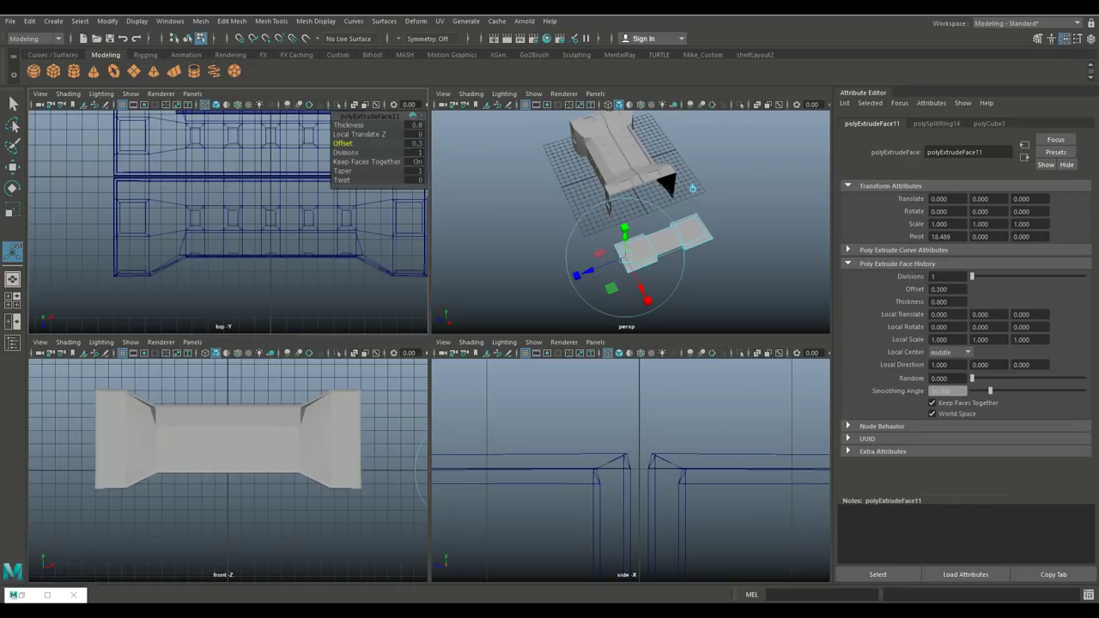
key(space)
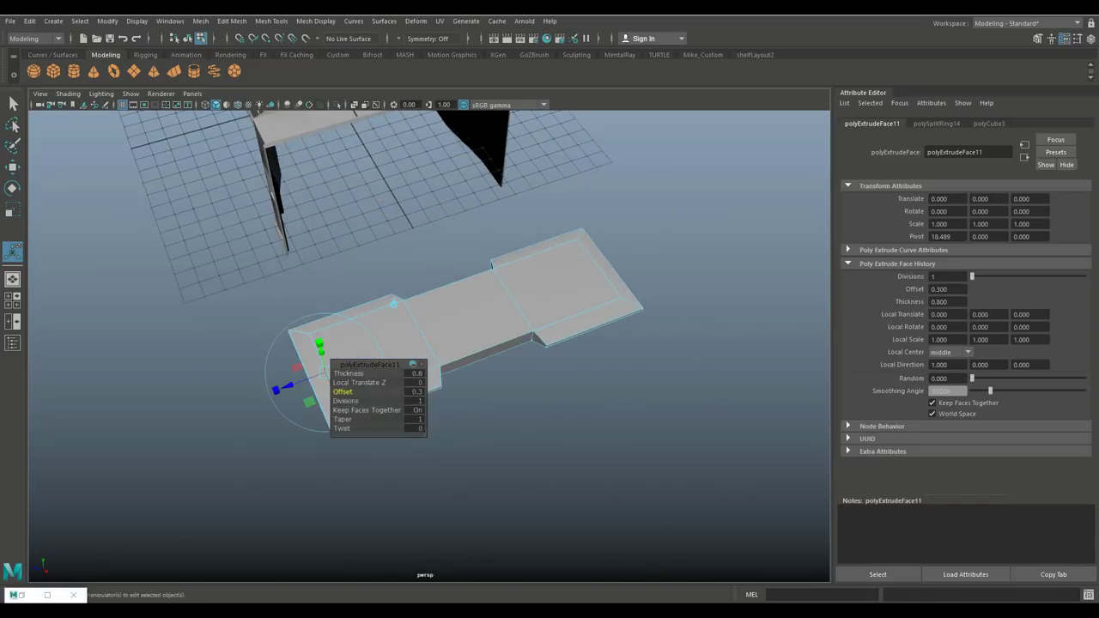
scroll(429, 344, down, 3)
alt+drag(430, 386, 481, 463)
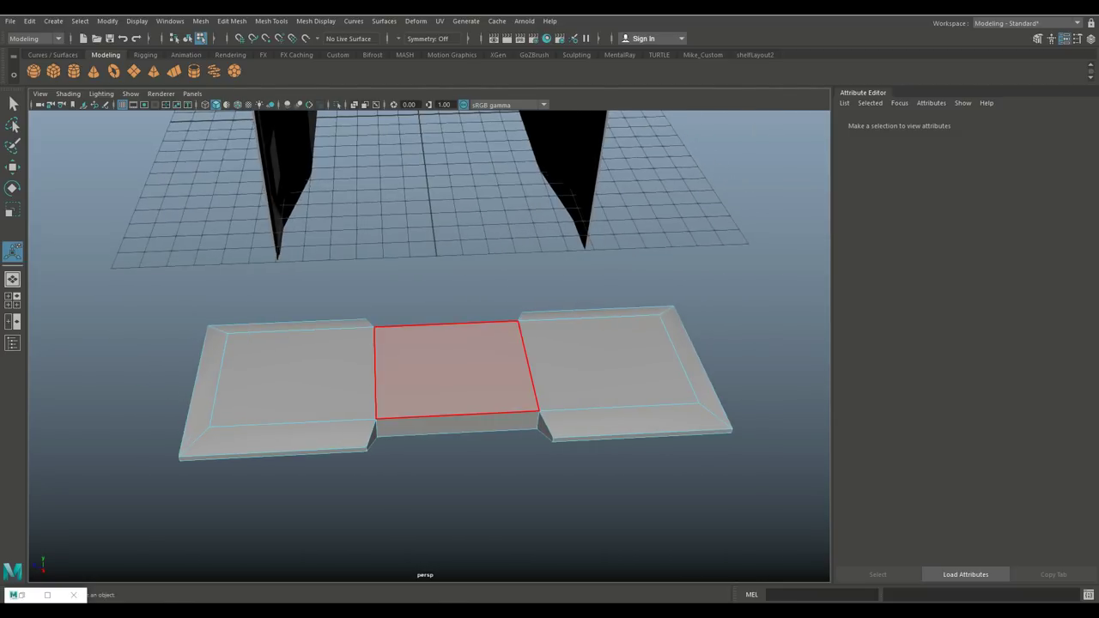
Extrude the middle face with 0.3 offset, raise it and scale it into an inset platform.
click(455, 369)
key(ctrl+e)
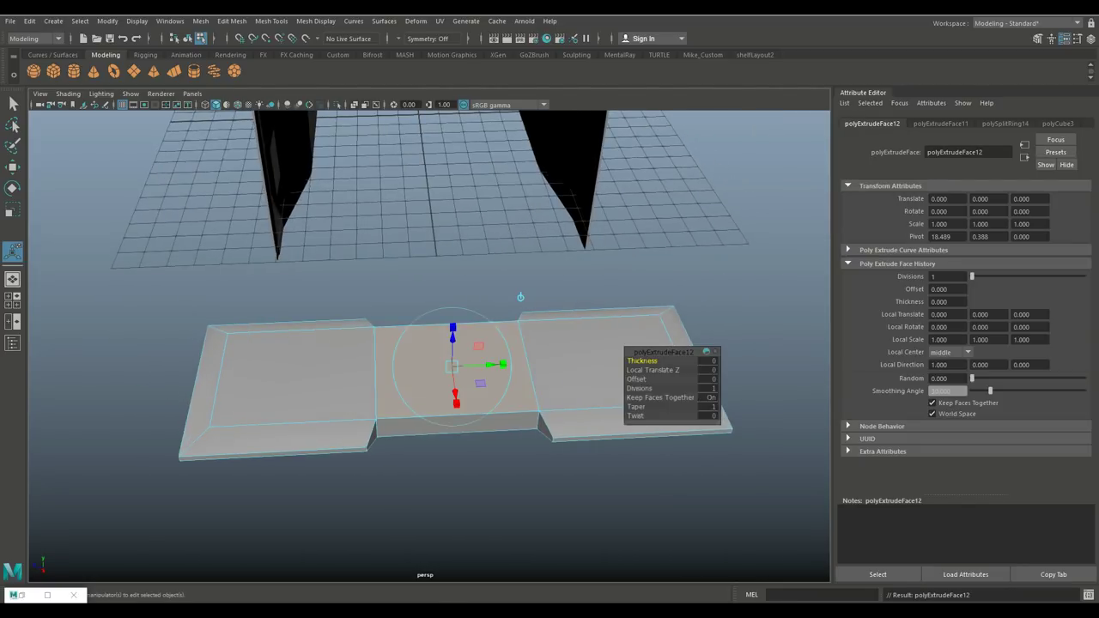
click(707, 360)
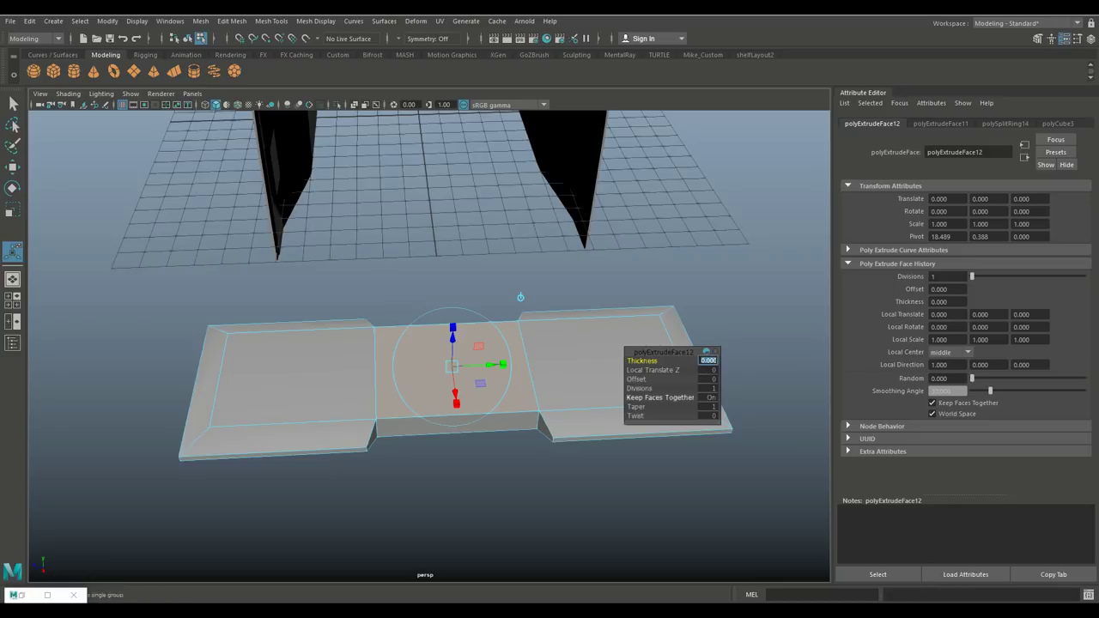
click(636, 378)
middle_drag(636, 378, 666, 379)
key(w)
shift+click(452, 327)
shift+drag(452, 324, 453, 316)
key(r)
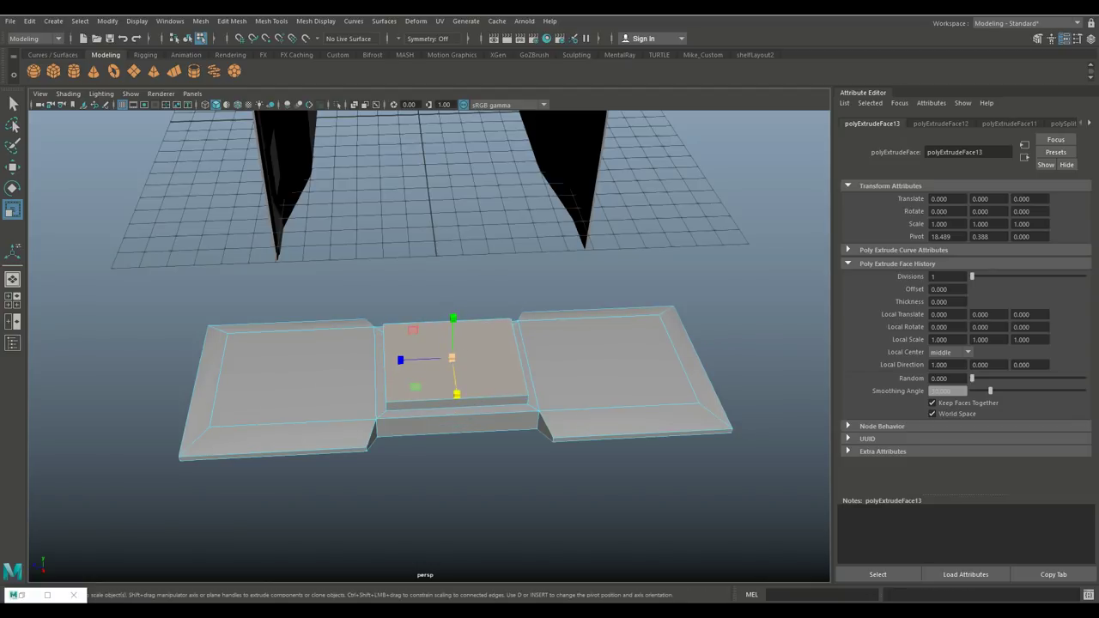
drag(452, 357, 434, 249)
click(601, 516)
Extrude the block's two underside faces and push them downward along Y.
click(313, 222)
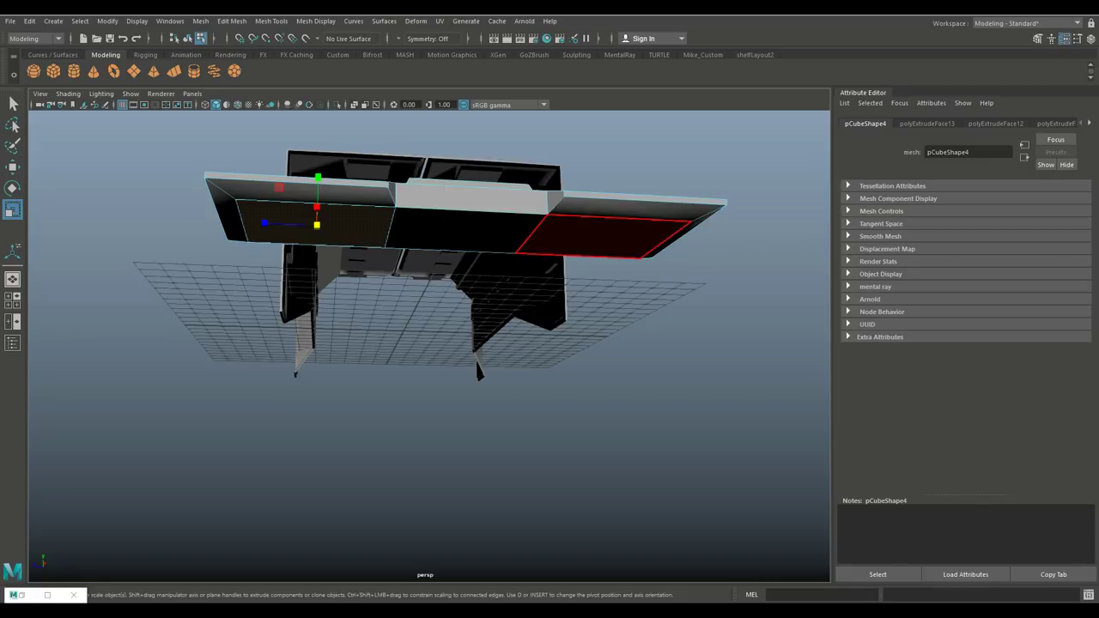
shift+click(601, 234)
key(ctrl+e)
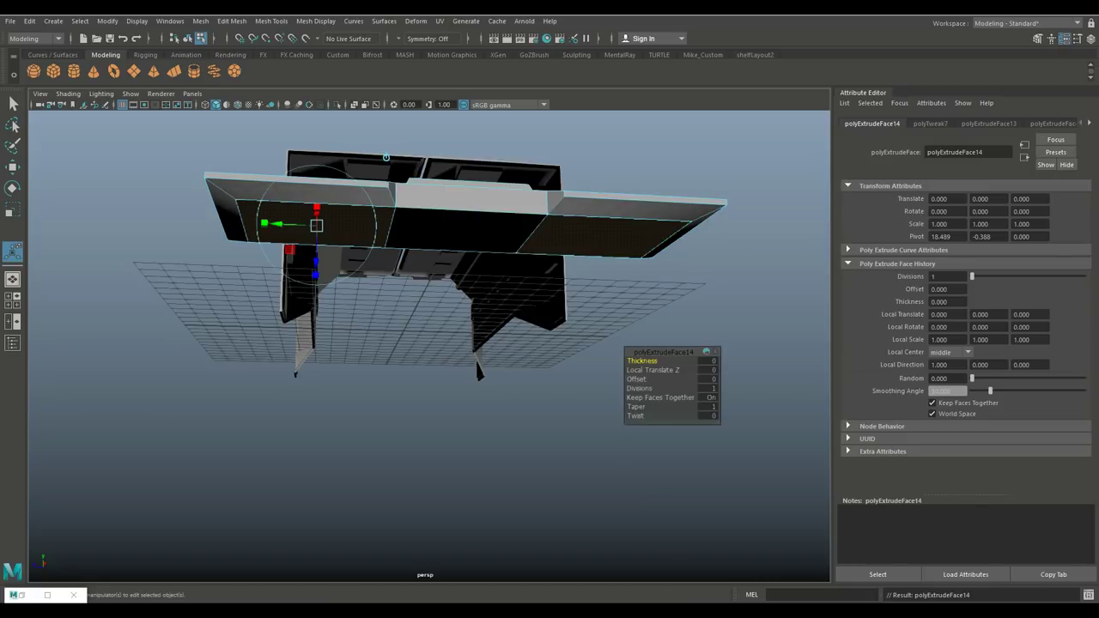
key(w)
drag(460, 182, 461, 284)
right_drag(573, 267, 633, 252)
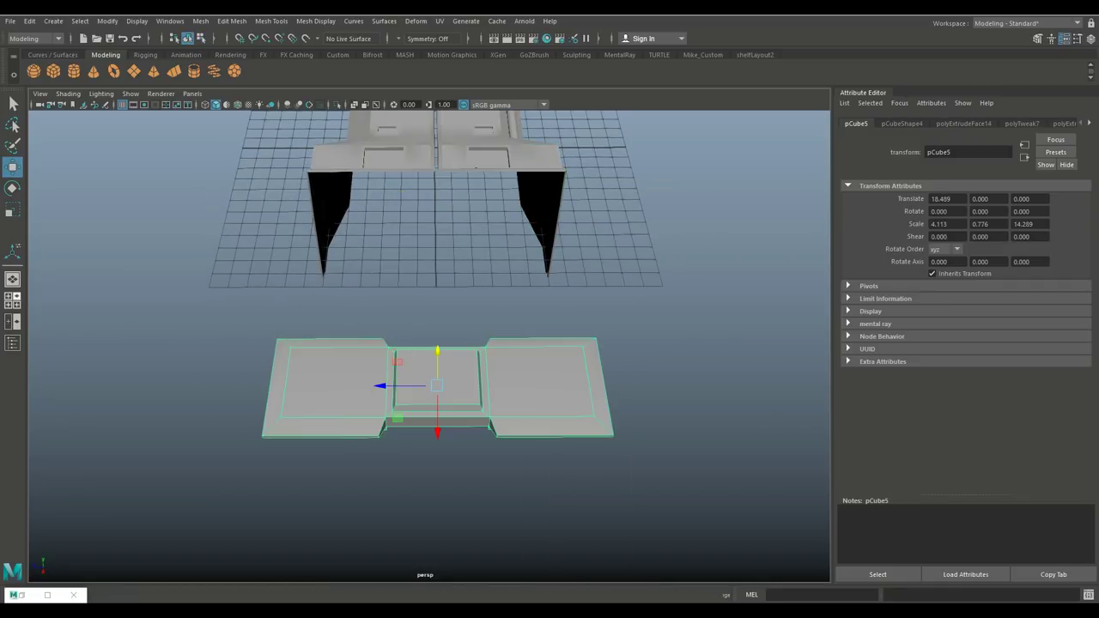
In the top view, scale the end block down and slide it to the hull's right end at X 8.911.
click(13, 301)
key(space)
scroll(429, 343, down, 5)
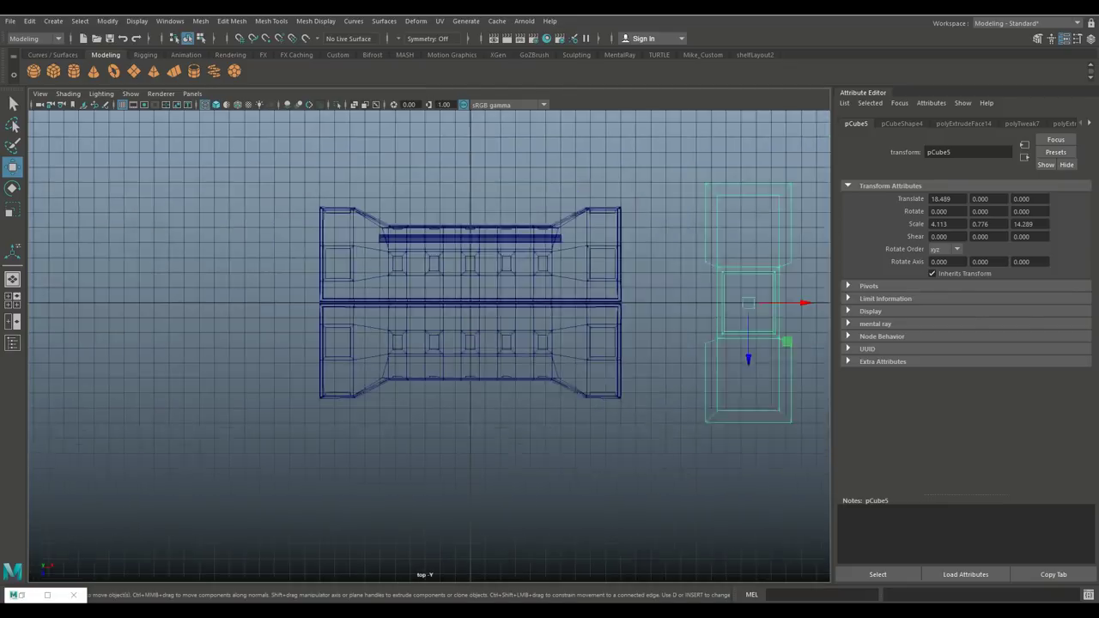
drag(661, 320, 494, 320)
key(r)
key(f)
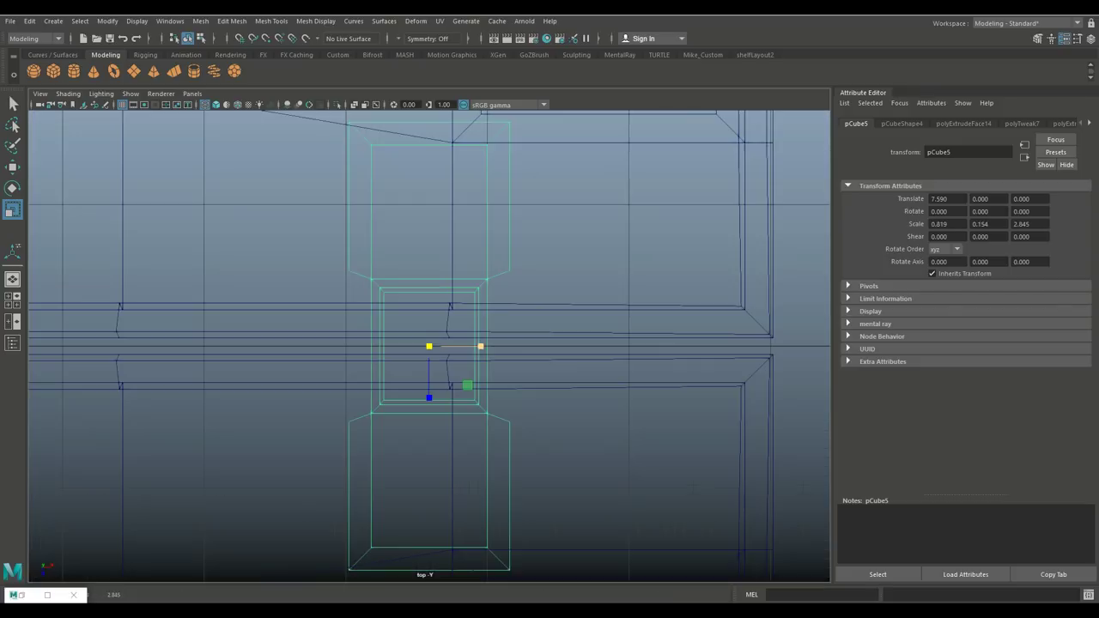
scroll(429, 346, down, 8)
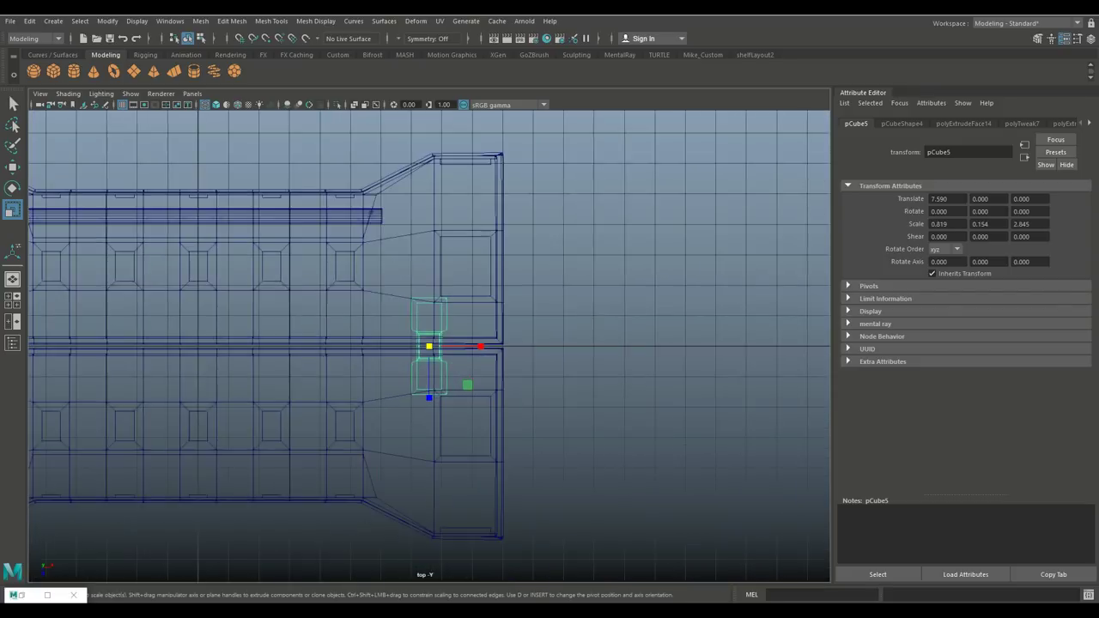
key(w)
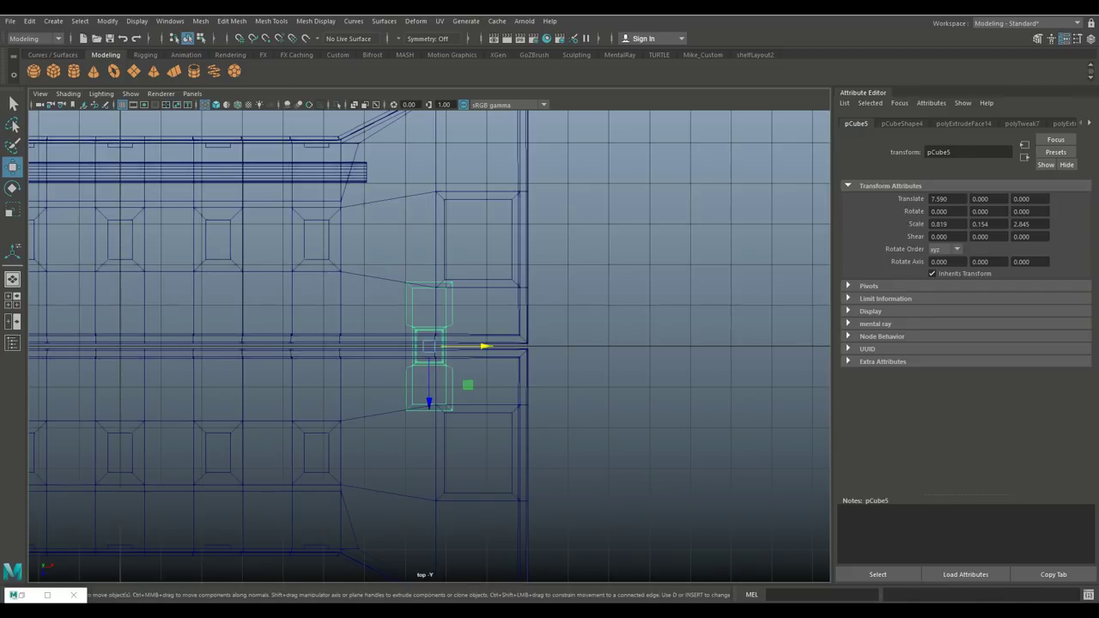
drag(485, 346, 539, 346)
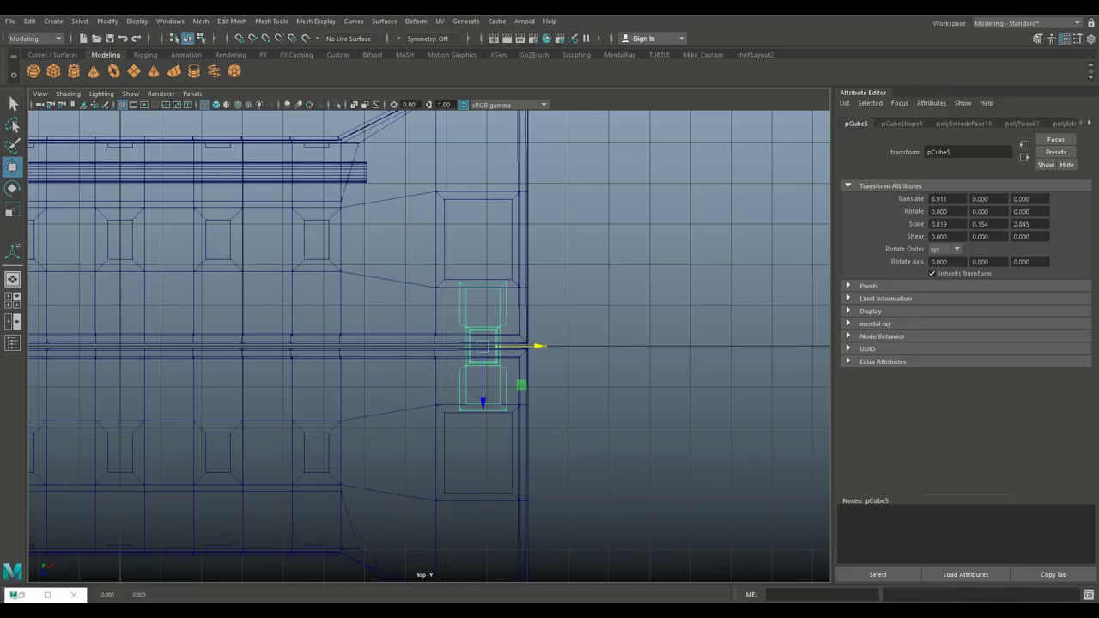
key(r)
drag(483, 347, 455, 346)
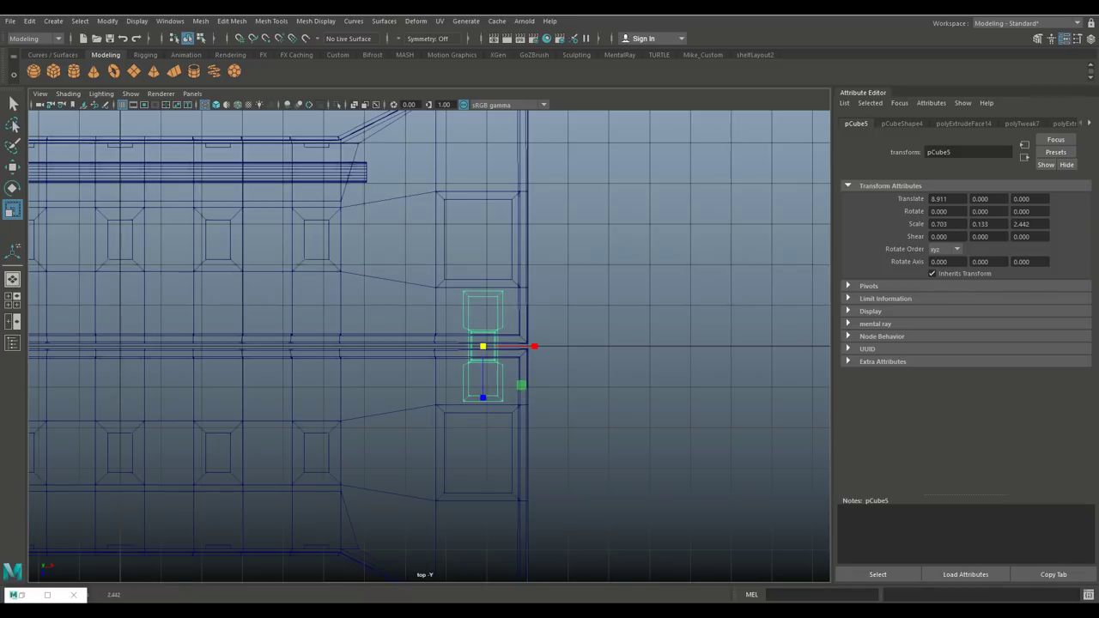
key(w)
drag(539, 346, 539, 346)
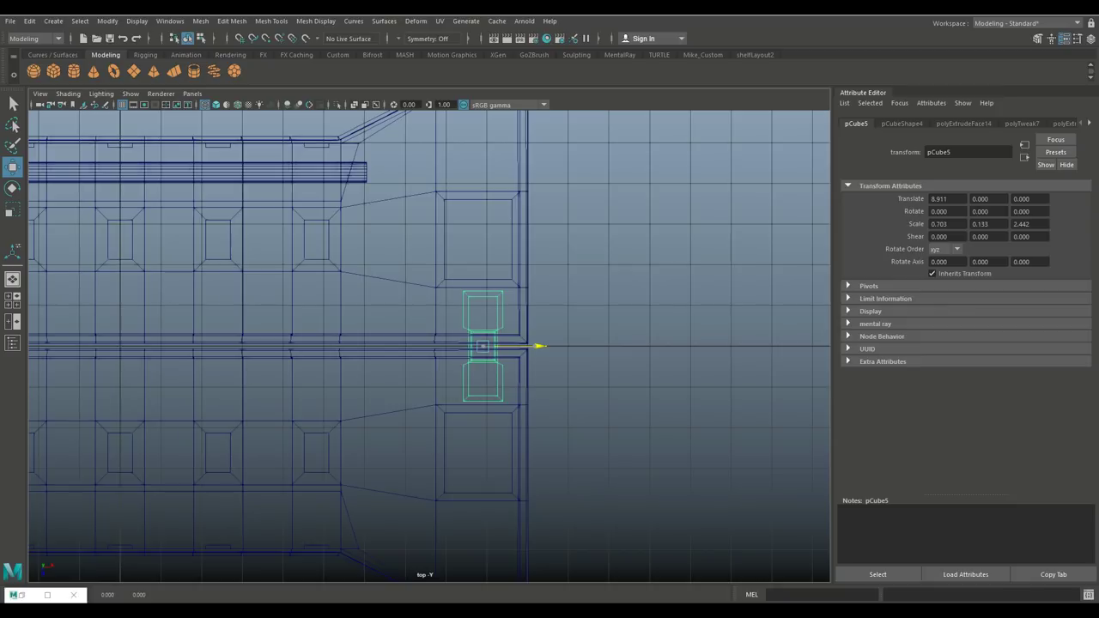
Raise the block along Y to about 6.09 so it sits on the hull's top.
key(space)
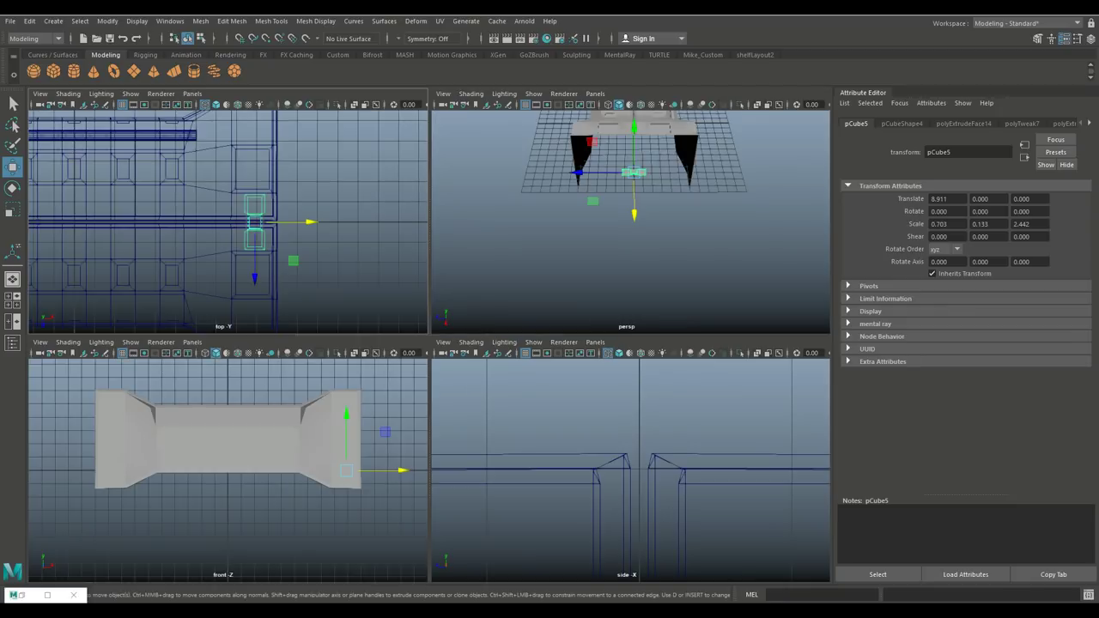
key(space)
key(f)
scroll(429, 346, down, 10)
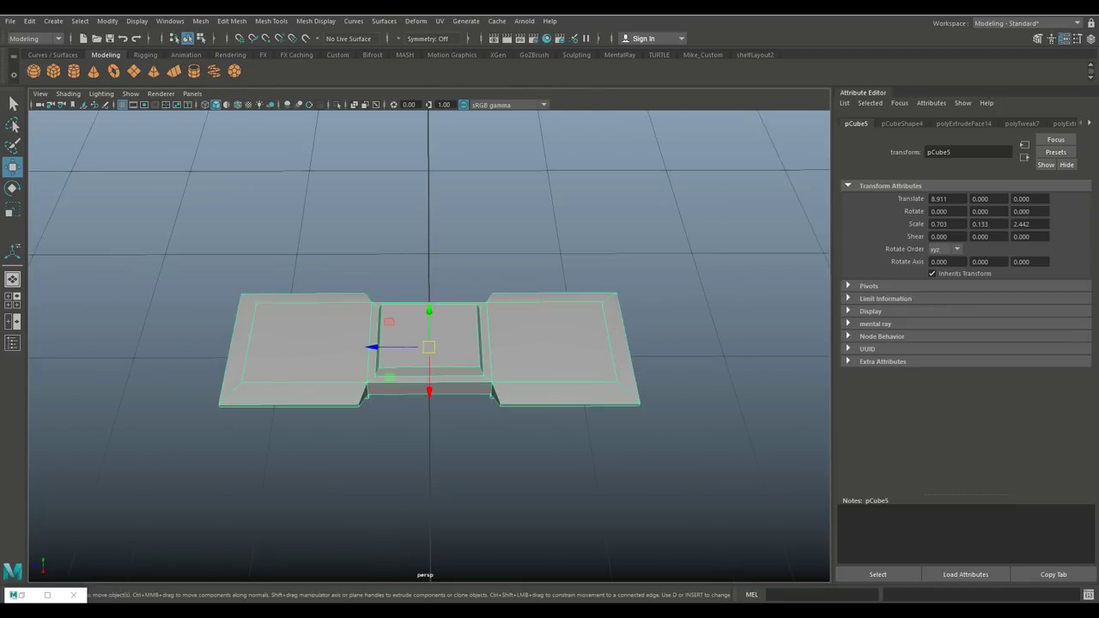
drag(429, 311, 430, 208)
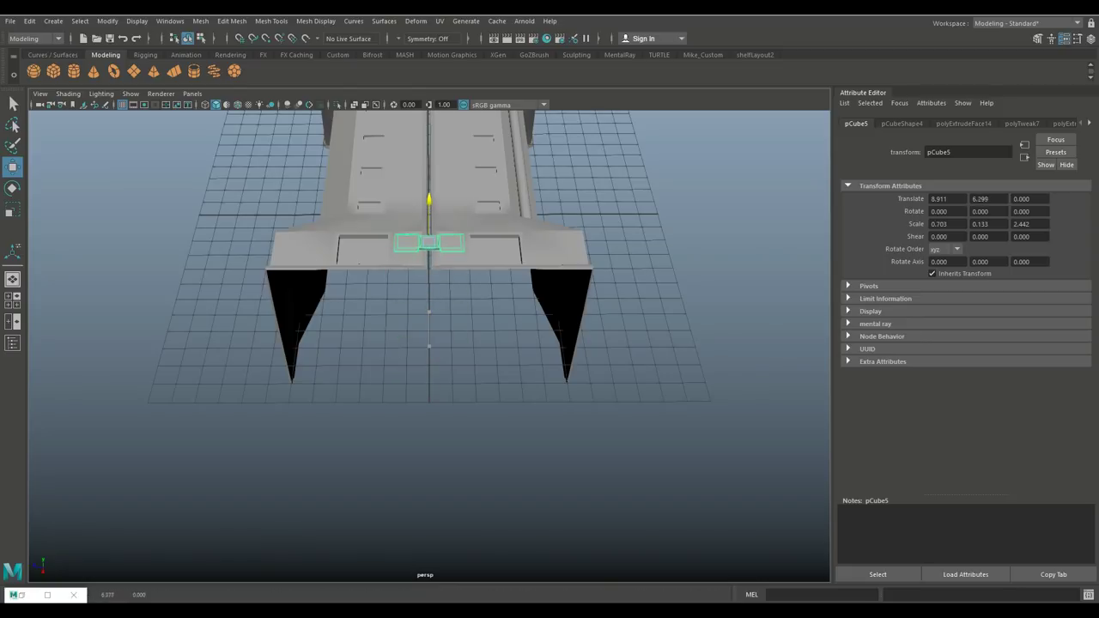
key(f)
alt+drag(429, 344, 429, 258)
drag(429, 296, 429, 323)
alt+drag(429, 343, 403, 374)
key(space)
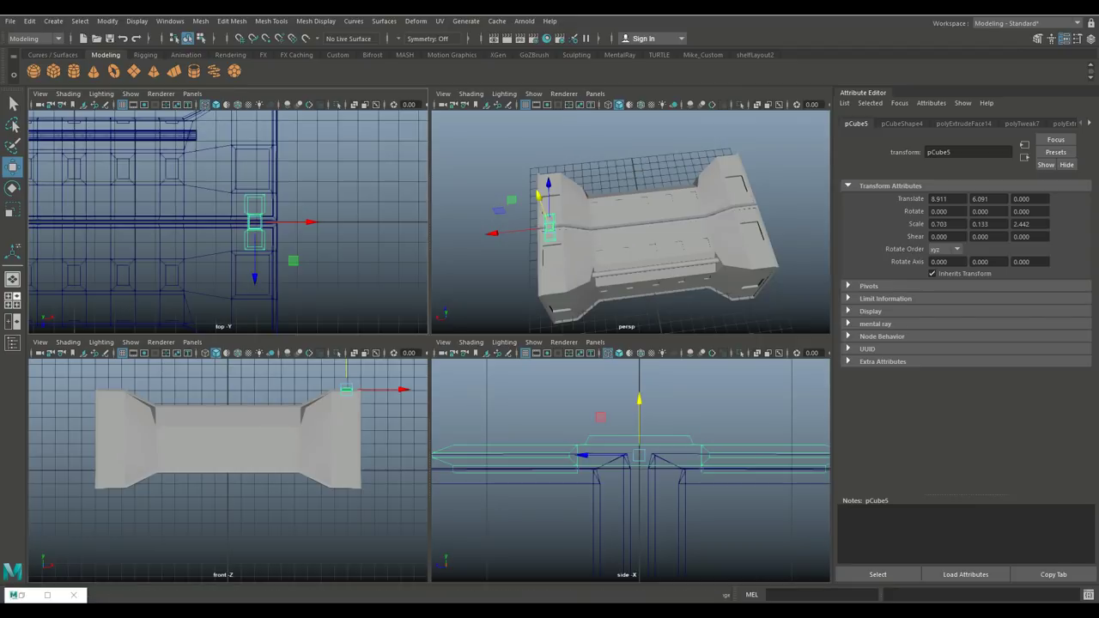
key(space)
alt+middle_drag(430, 344, 549, 339)
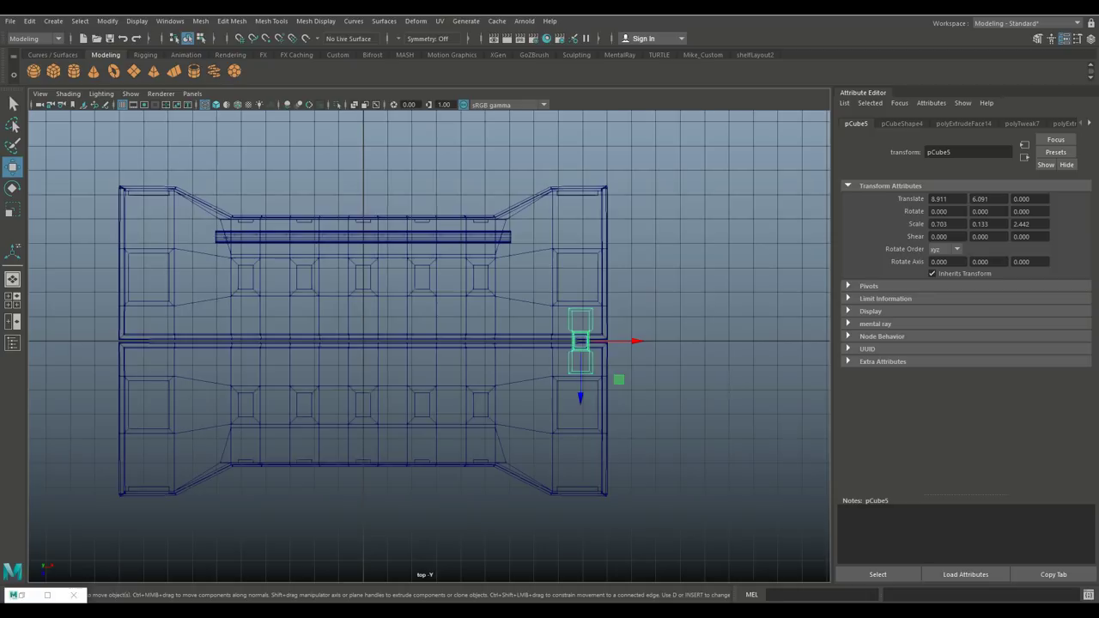
scroll(571, 313, down, 4)
Duplicate the end block and set the copy's Translate X to -8.911.
key(ctrl+d)
drag(631, 333, 330, 333)
click(944, 198)
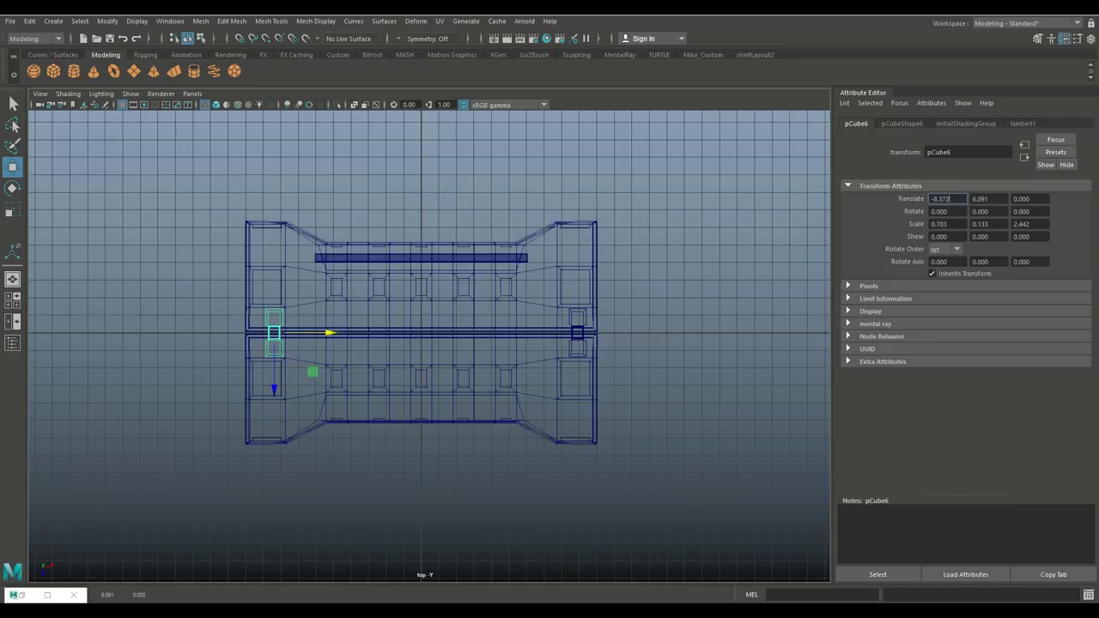
text(-8.911)
key(Return)
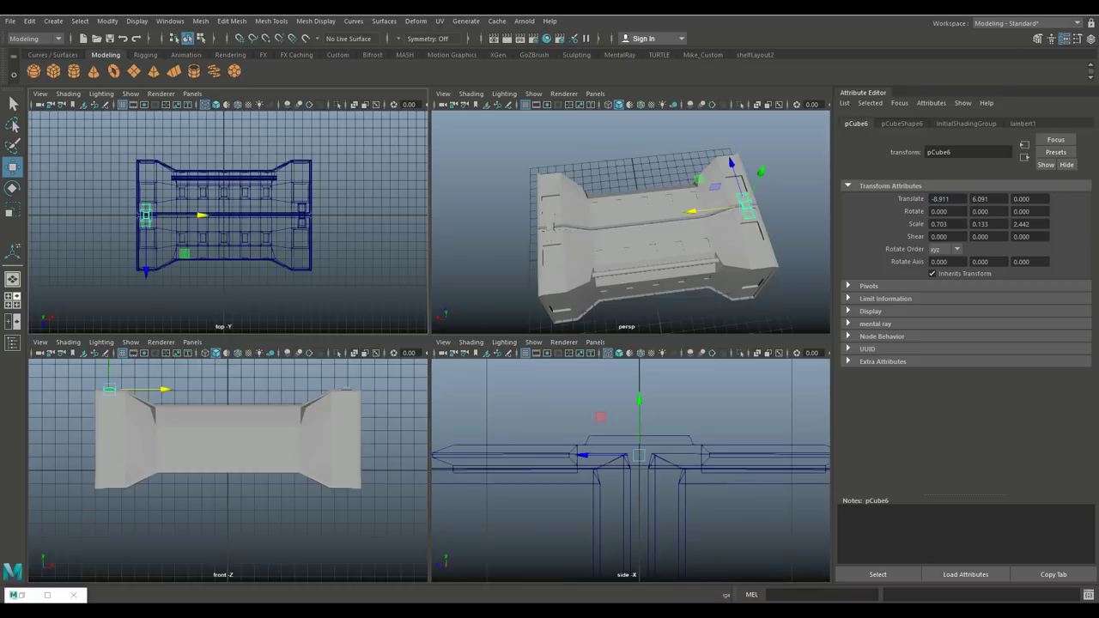
Inspect the model in the perspective view and create a new polygon cube.
click(12, 301)
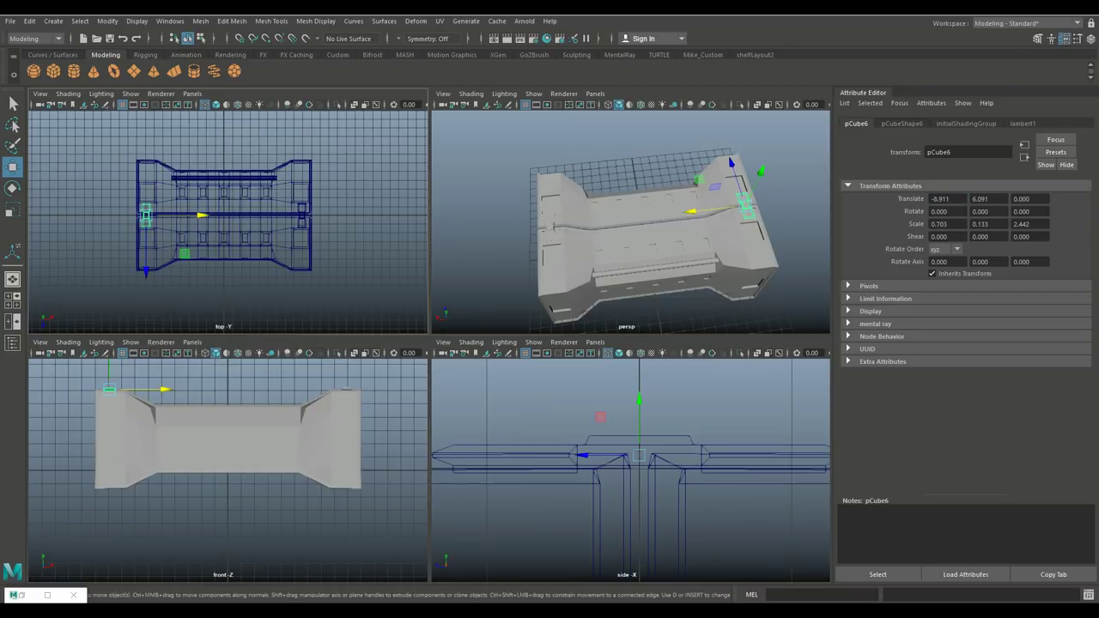
key(space)
alt+drag(481, 258, 344, 274)
click(687, 215)
alt+drag(429, 343, 141, 313)
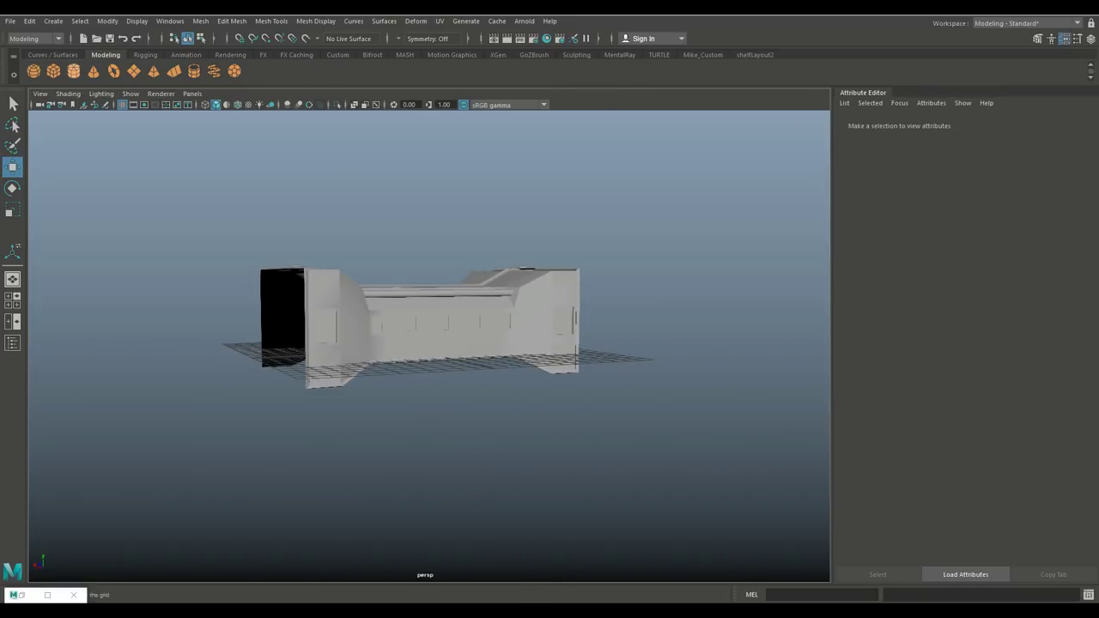
click(412, 322)
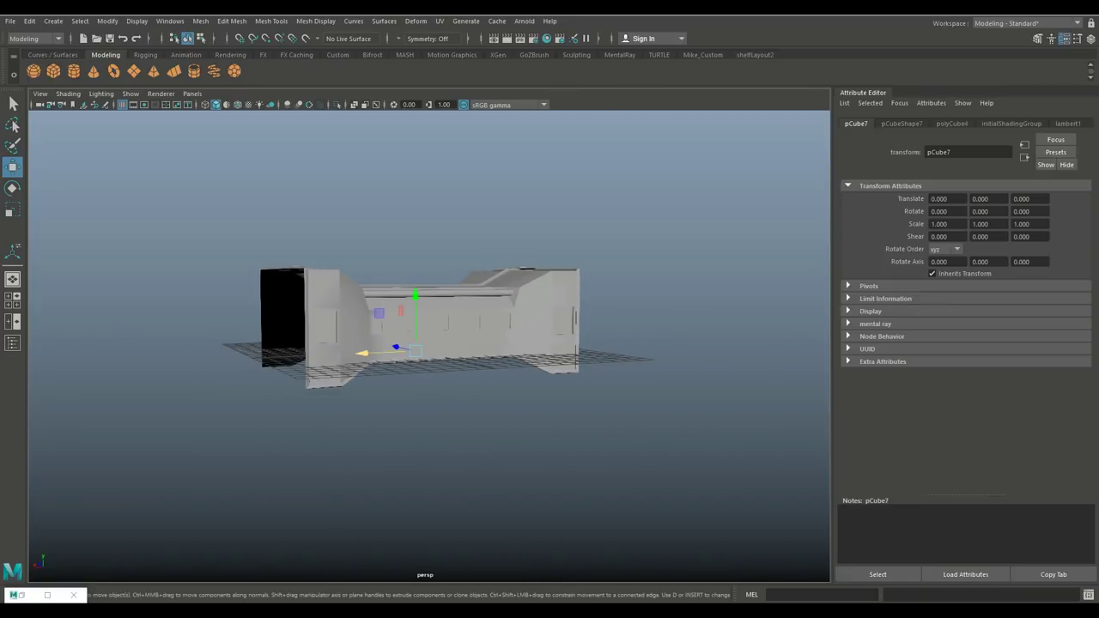
Move the new cube down to Y -5.870 and scale it to 19.922 × 10.305 × 10.305.
drag(415, 297, 414, 376)
key(r)
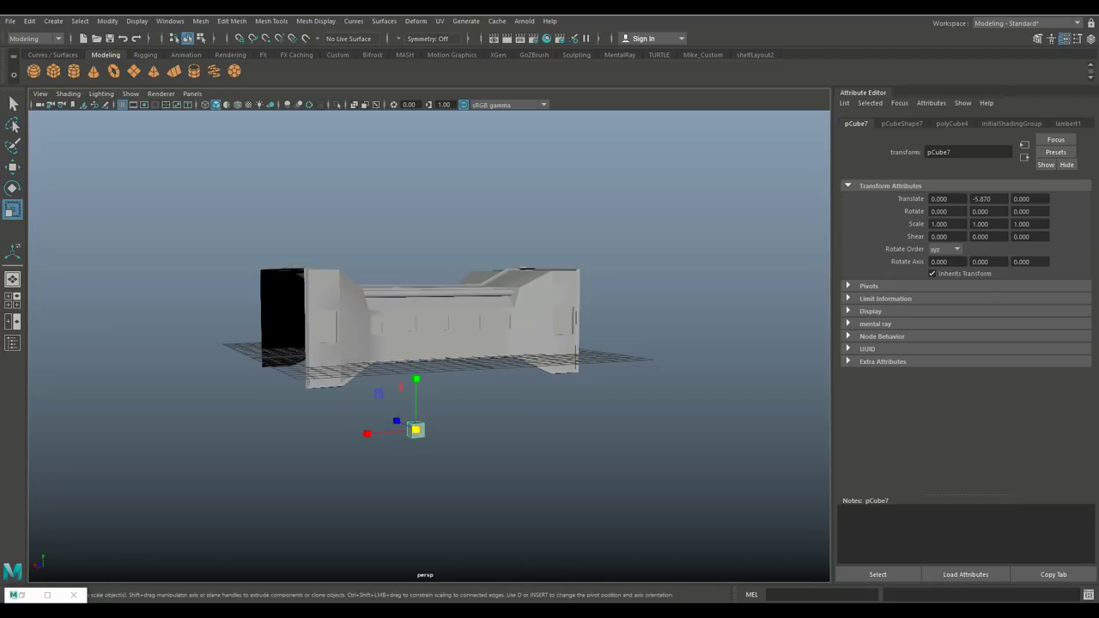
drag(416, 429, 481, 427)
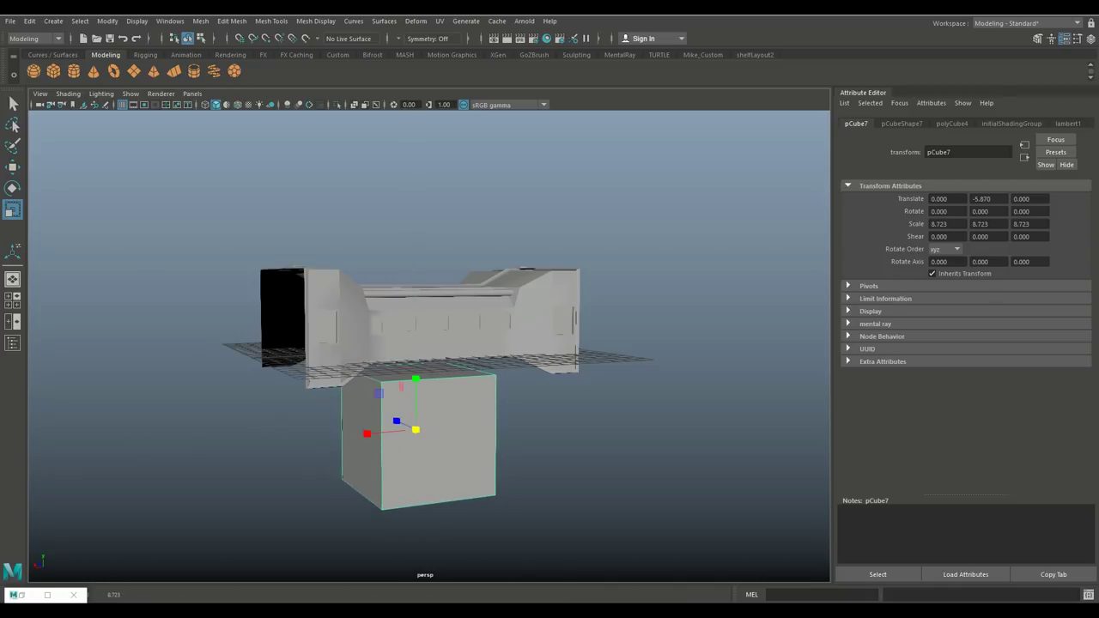
key(space)
key(space)
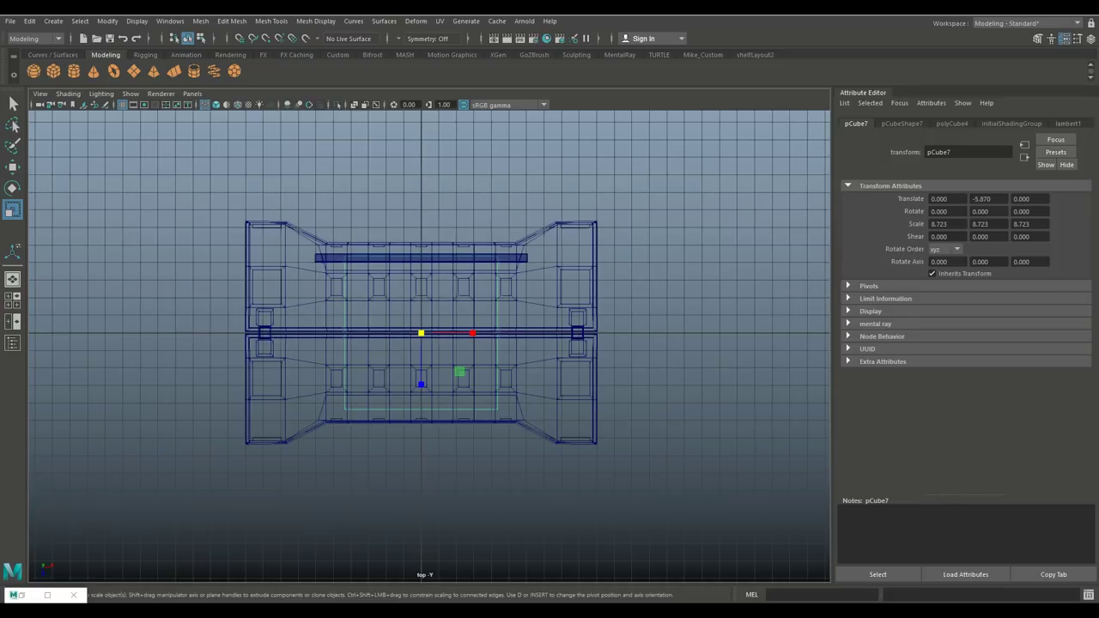
drag(481, 427, 521, 427)
drag(473, 334, 521, 333)
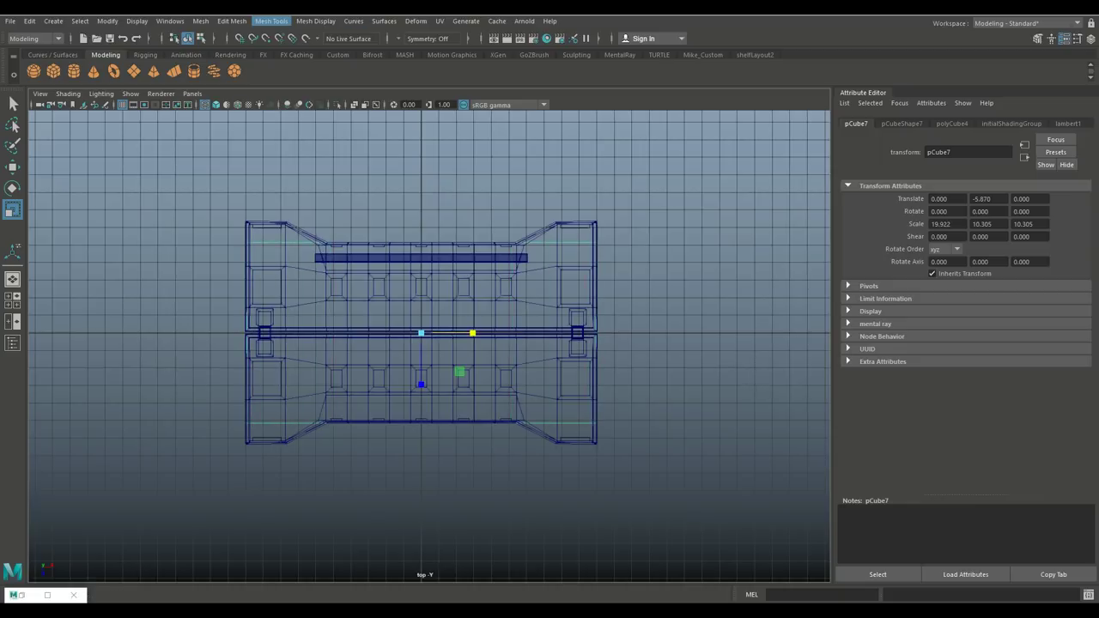
click(272, 21)
click(297, 107)
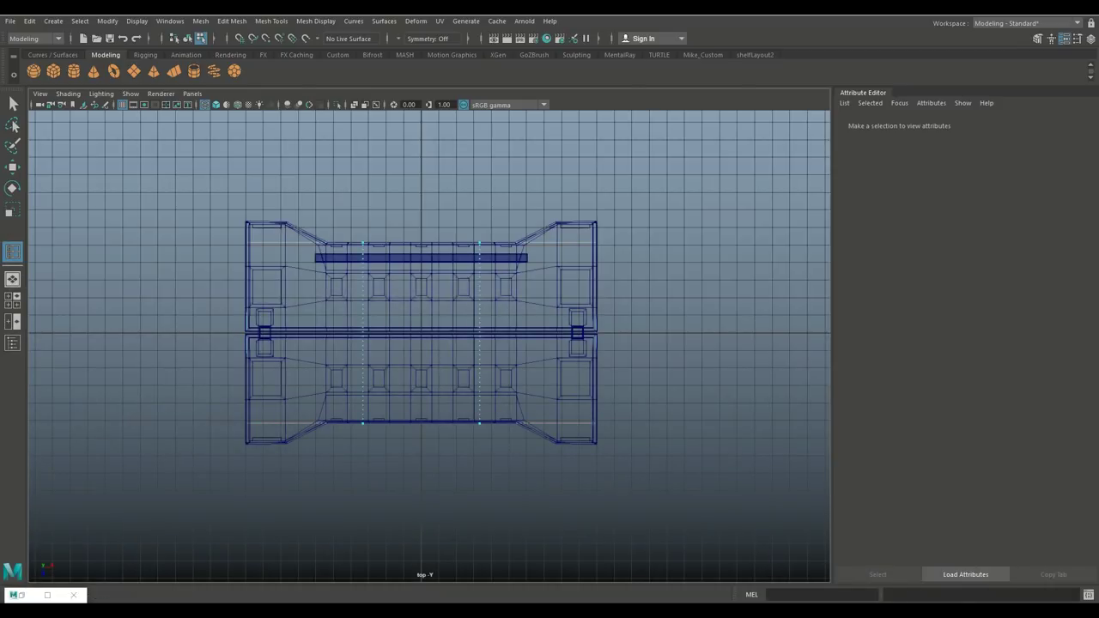
Spread the new edge loop outward and set loop insertion to equal distance from edge.
key(r)
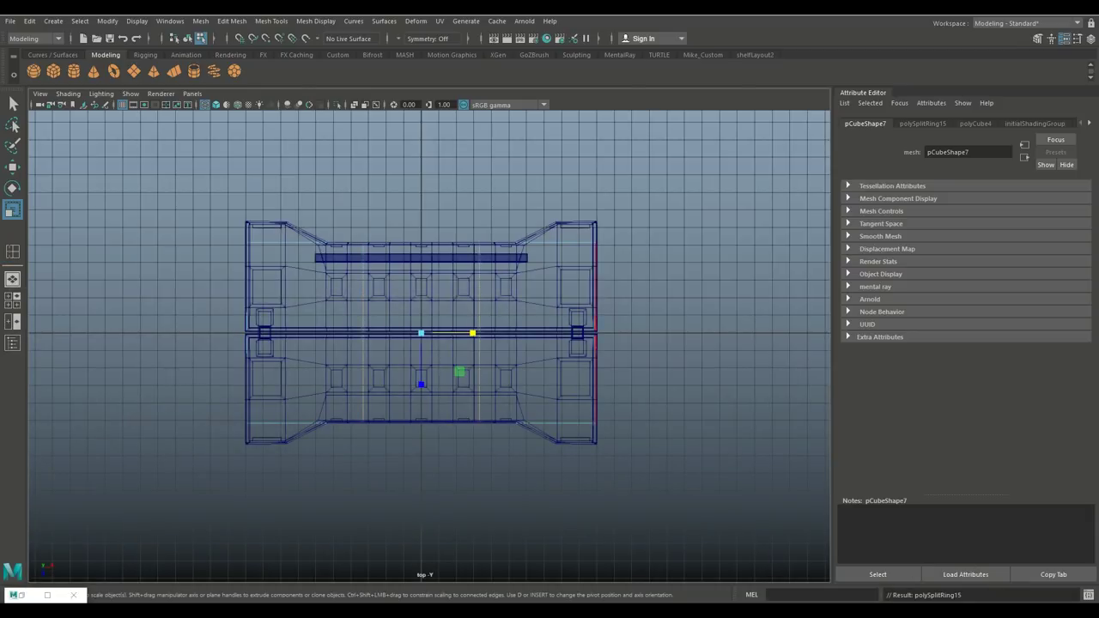
drag(472, 333, 505, 333)
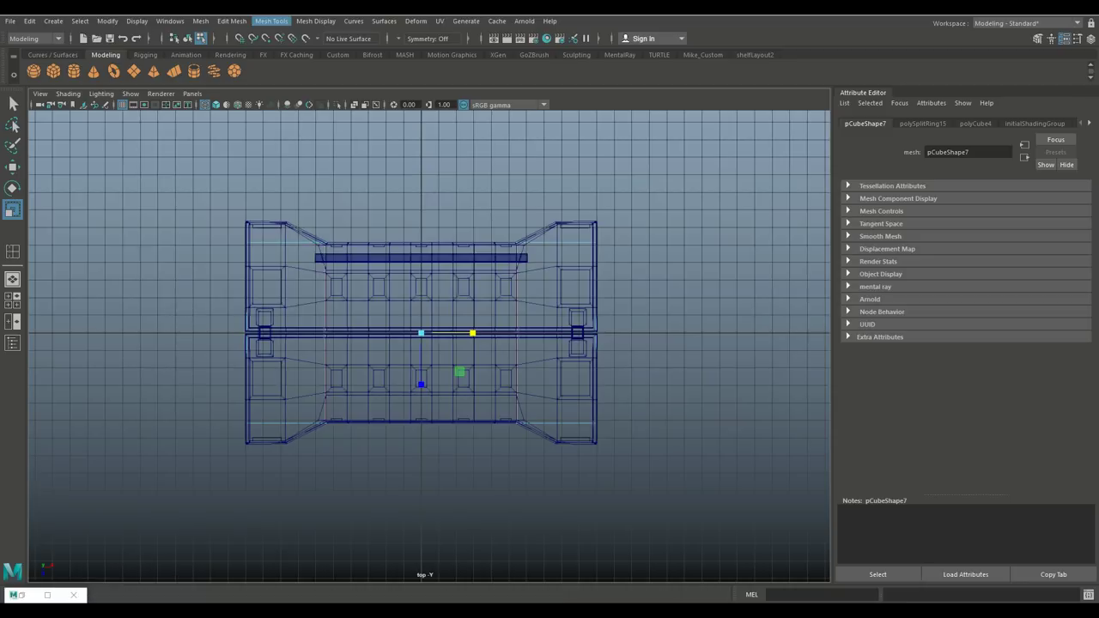
click(271, 20)
click(376, 107)
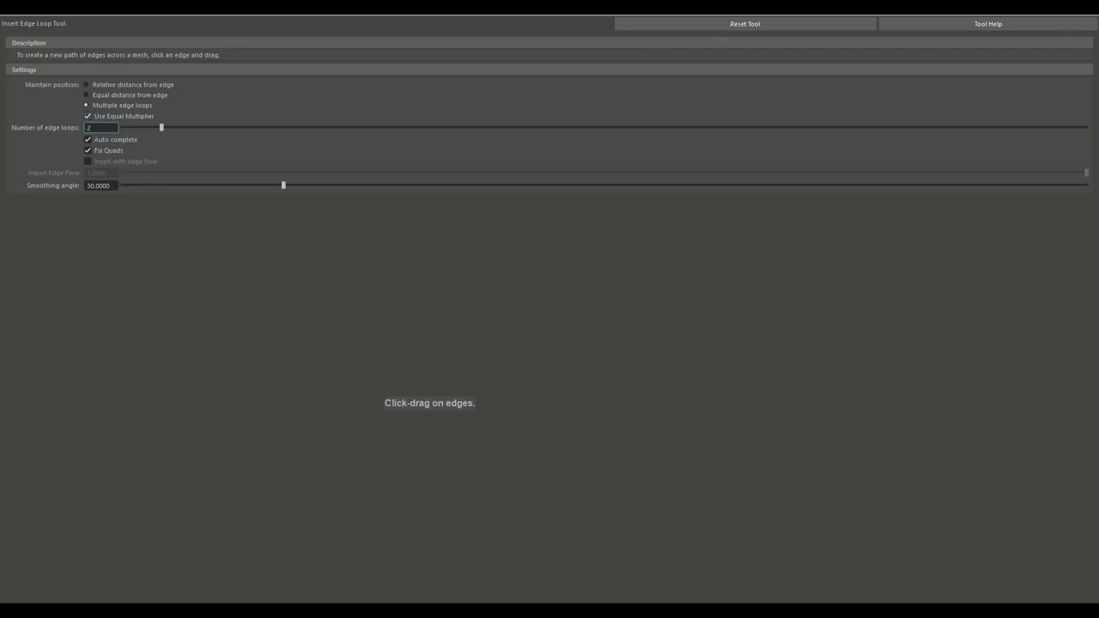
click(86, 94)
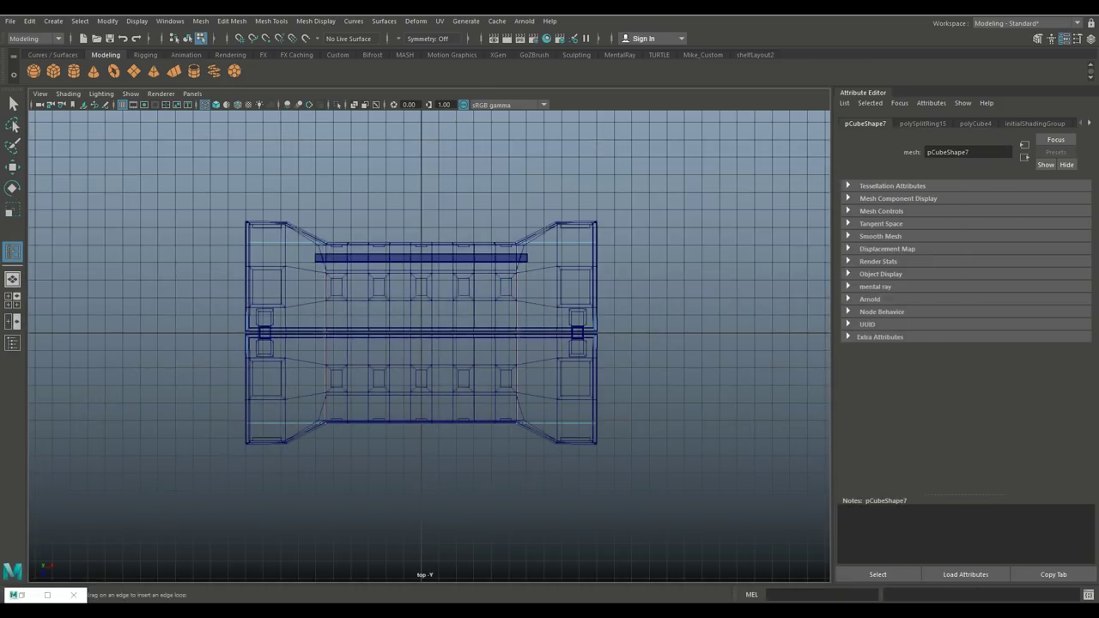
Insert vertical edge loops near the block's left and right ends.
drag(290, 243, 285, 244)
drag(566, 244, 566, 243)
drag(557, 244, 557, 244)
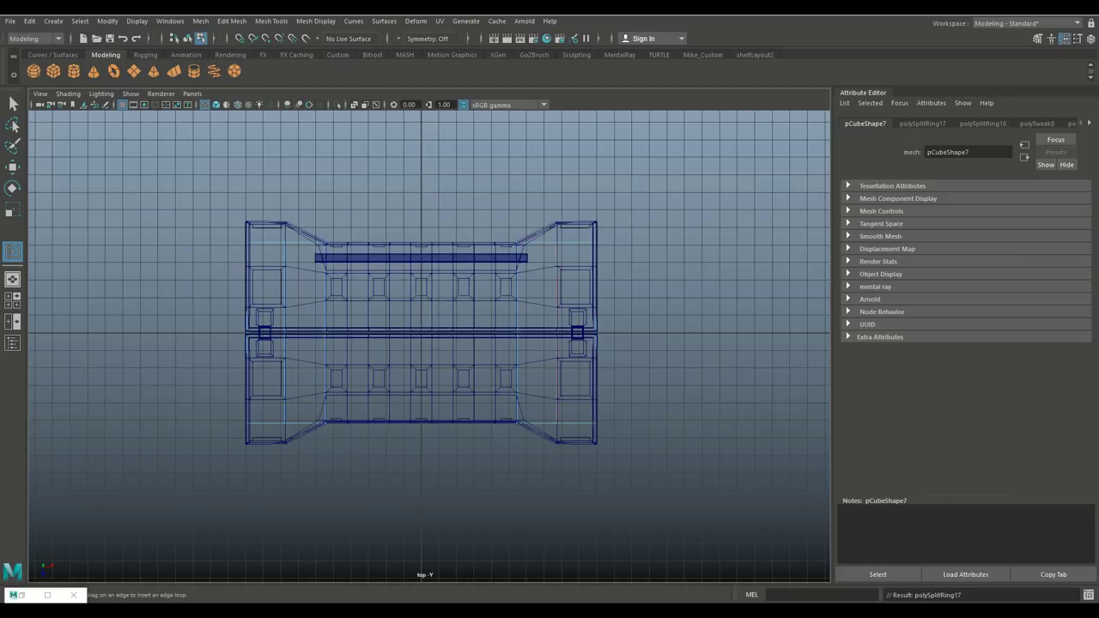
key(q)
right_click(299, 244)
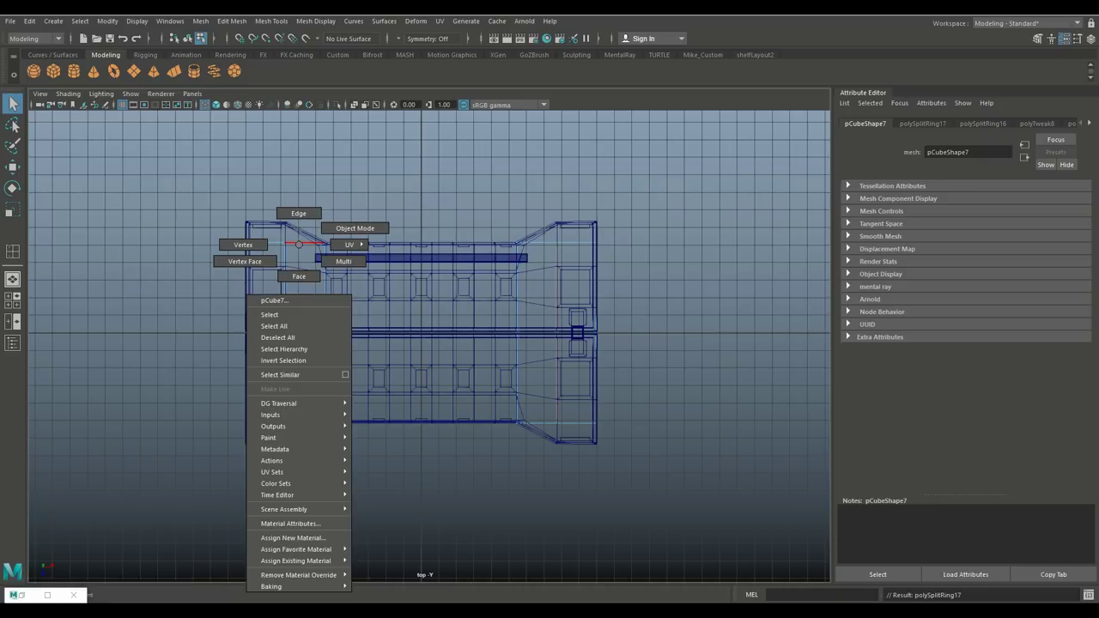
Box-select the block's side vertices and scale them outward along X.
click(354, 228)
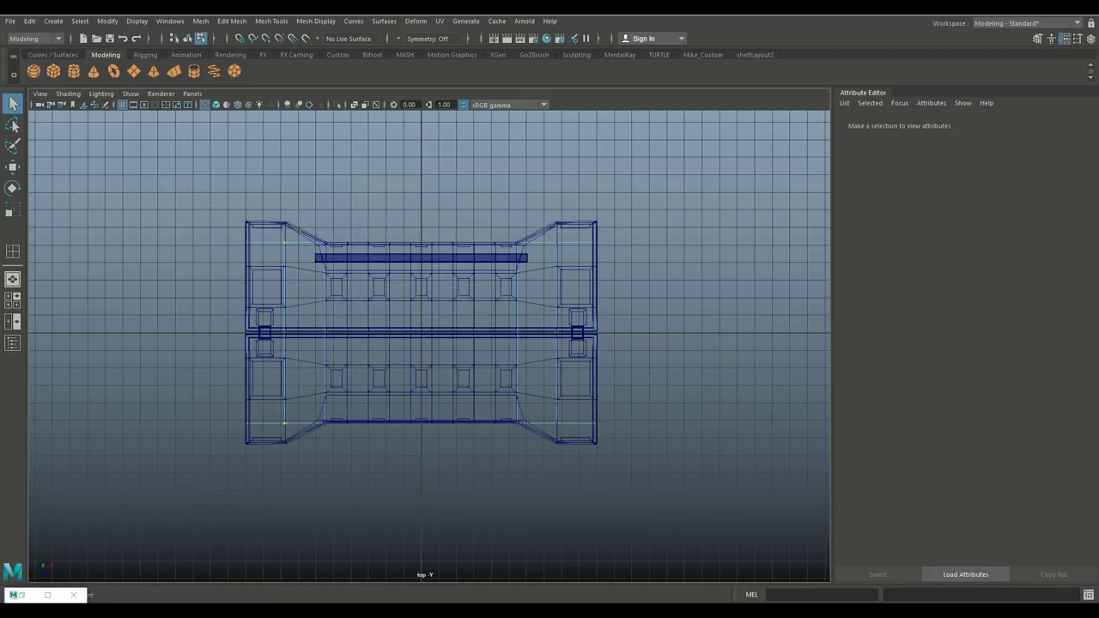
drag(643, 193, 546, 557)
key(r)
mouse_move(473, 332)
mouse_down()
mouse_move(485, 333)
mouse_move(459, 332)
mouse_move(475, 332)
mouse_up()
click(12, 298)
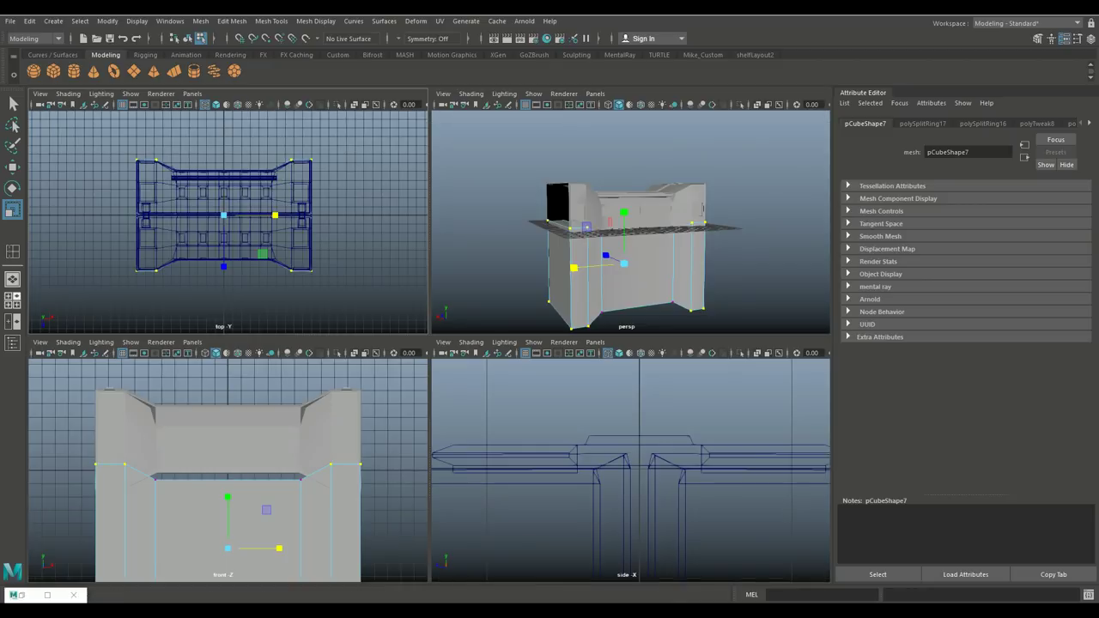
key(space)
alt+drag(430, 386, 411, 356)
right_drag(455, 270, 515, 250)
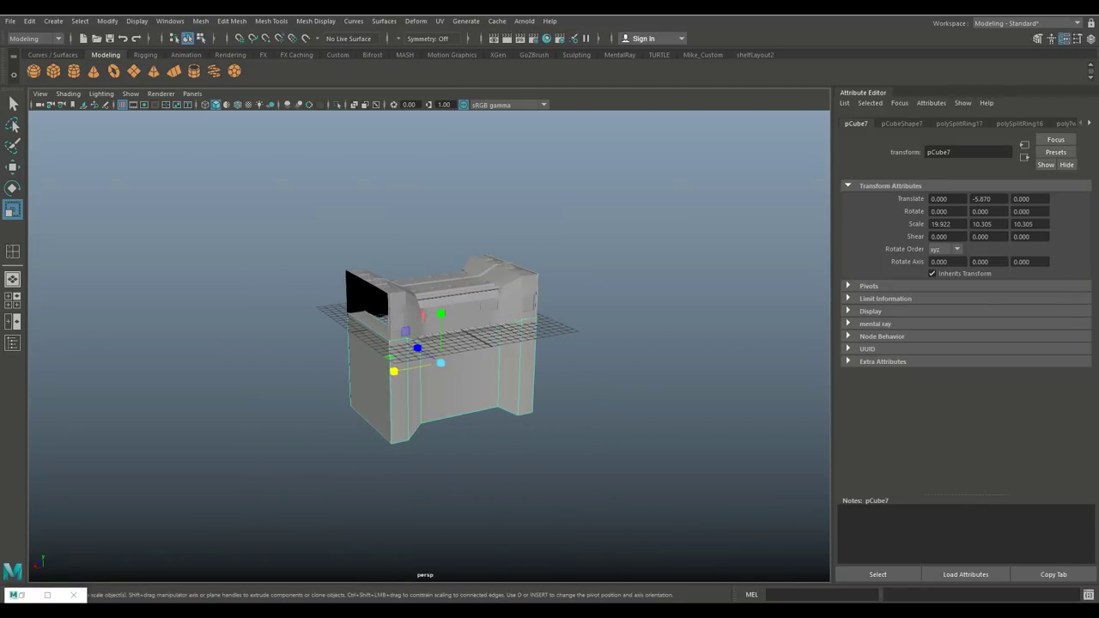
Move the block further down and insert a single horizontal edge loop around its middle.
key(w)
drag(440, 326, 399, 398)
click(271, 21)
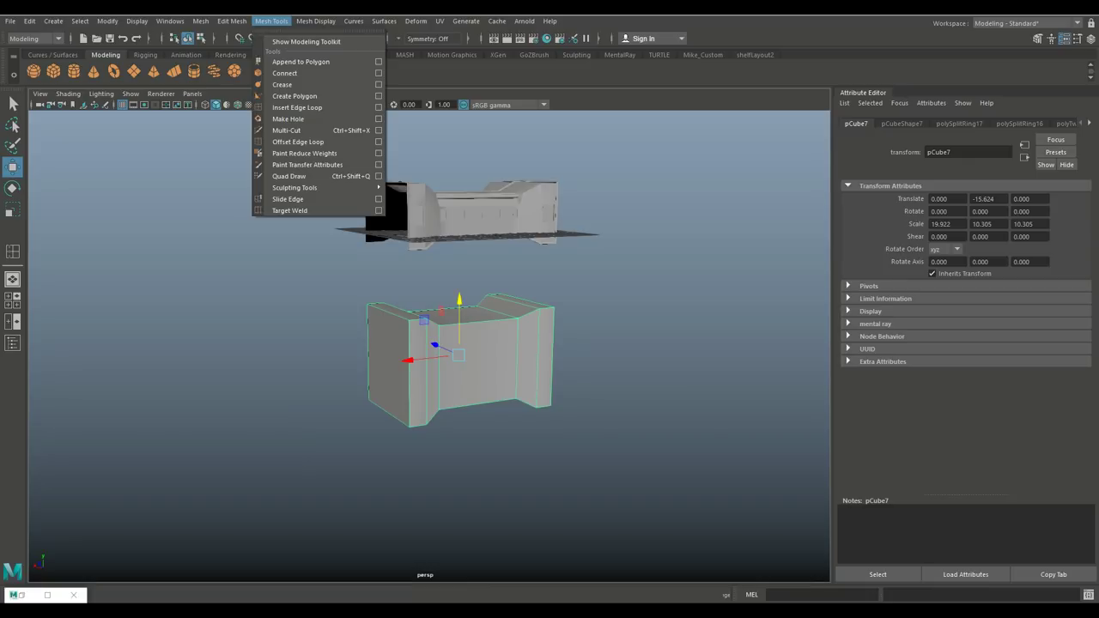
click(296, 107)
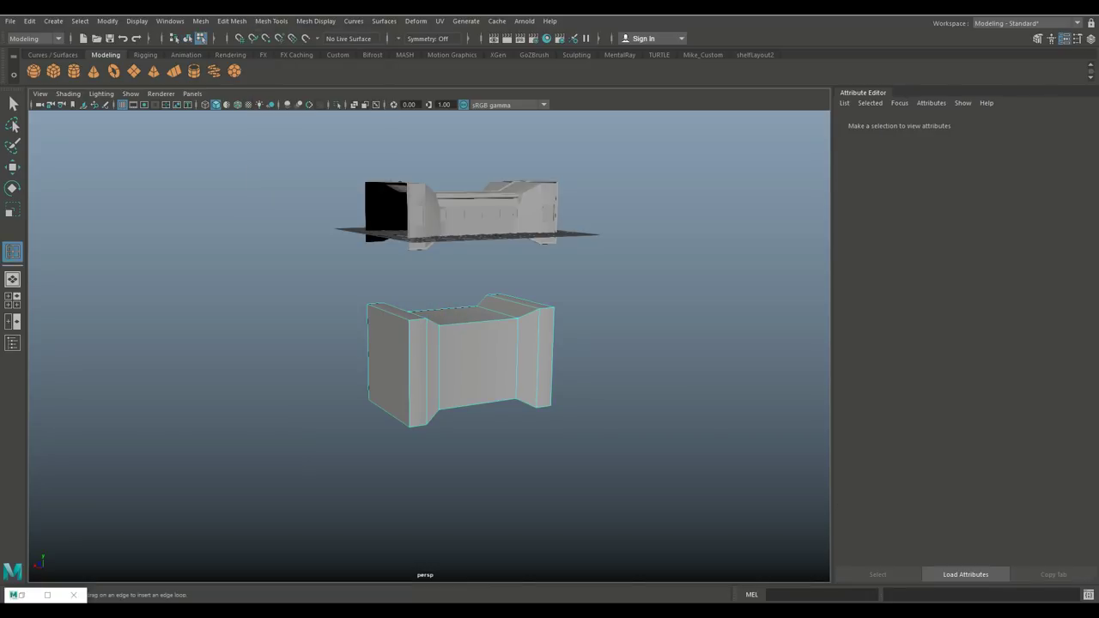
double_click(12, 252)
click(86, 104)
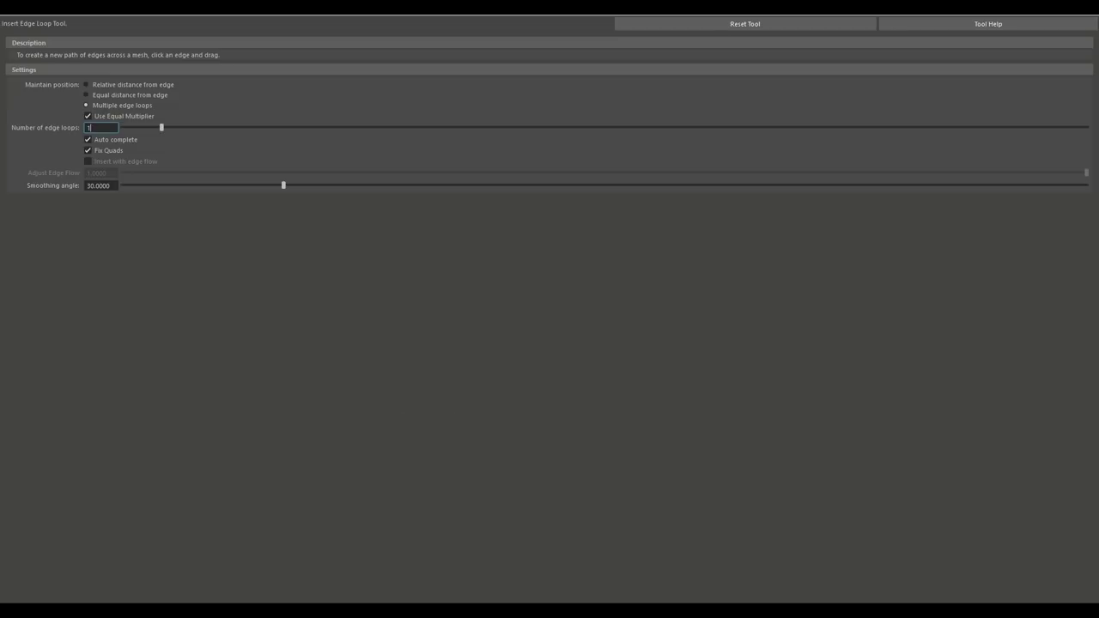
text(1)
key(Return)
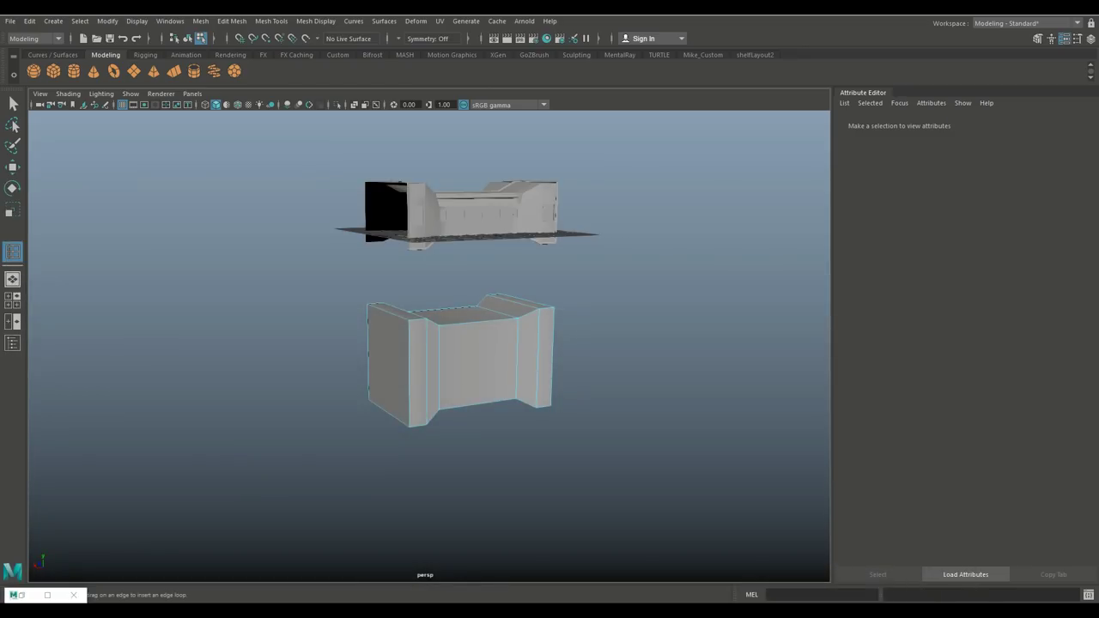
click(439, 371)
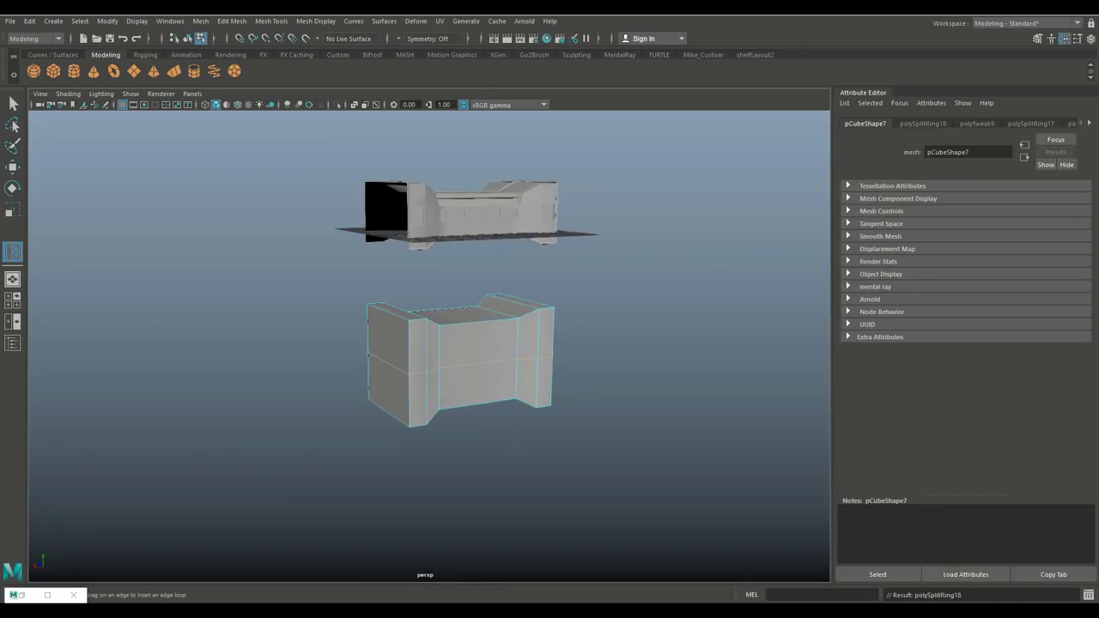
Select the block's upper faces in face mode and delete them.
alt+drag(464, 360, 498, 360)
key(q)
right_drag(447, 267, 448, 299)
alt+drag(462, 391, 461, 361)
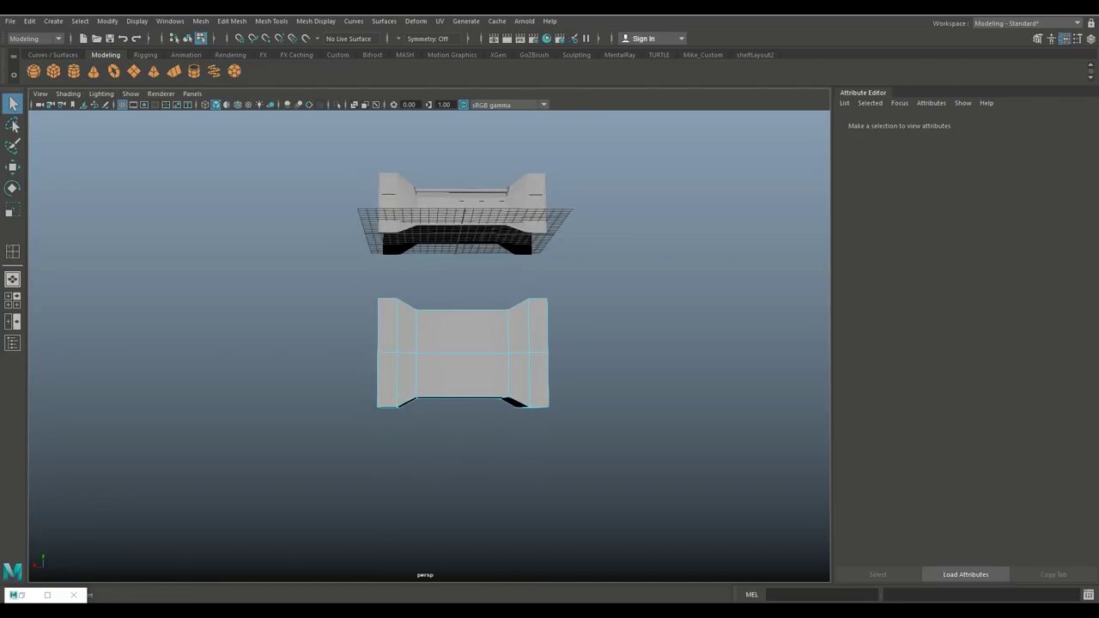
drag(302, 274, 597, 336)
key(Delete)
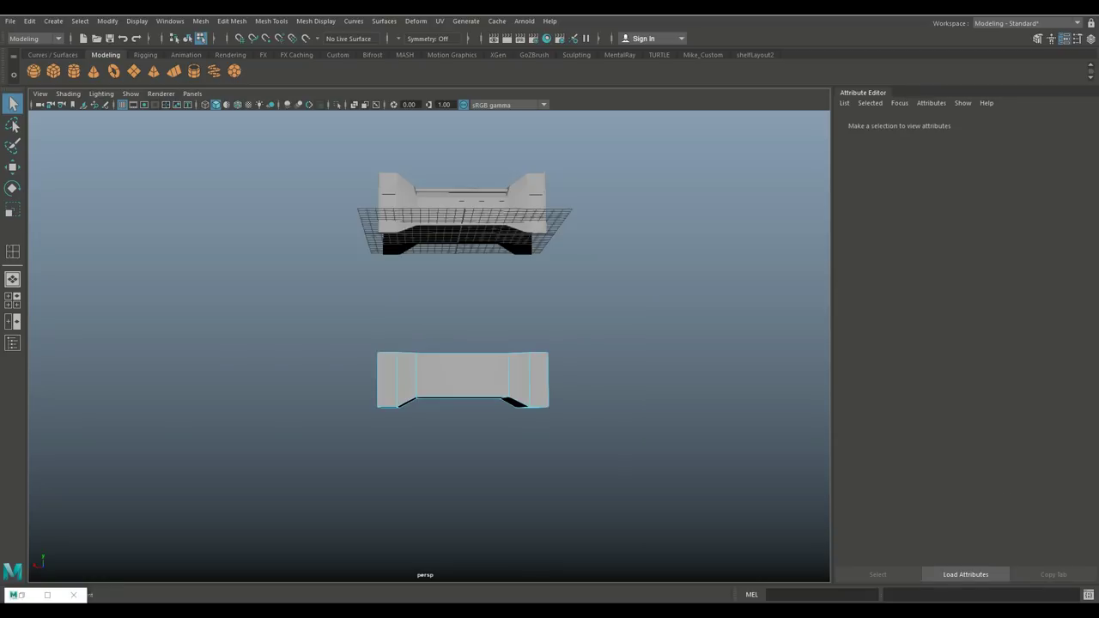
alt+drag(464, 327, 487, 352)
right_drag(481, 268, 536, 251)
scroll(481, 343, up, 4)
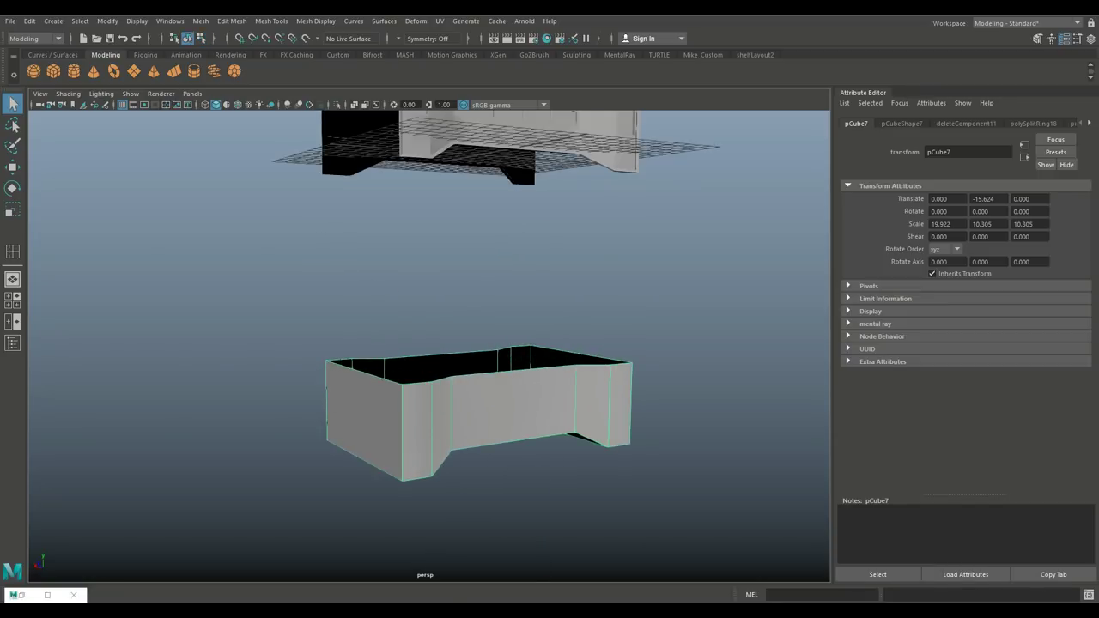
Raise the block, then lower its top vertices along Y to make it shallower.
key(w)
mouse_move(489, 352)
mouse_down()
mouse_move(489, 174)
mouse_move(507, 352)
mouse_move(549, 369)
mouse_move(493, 340)
mouse_up()
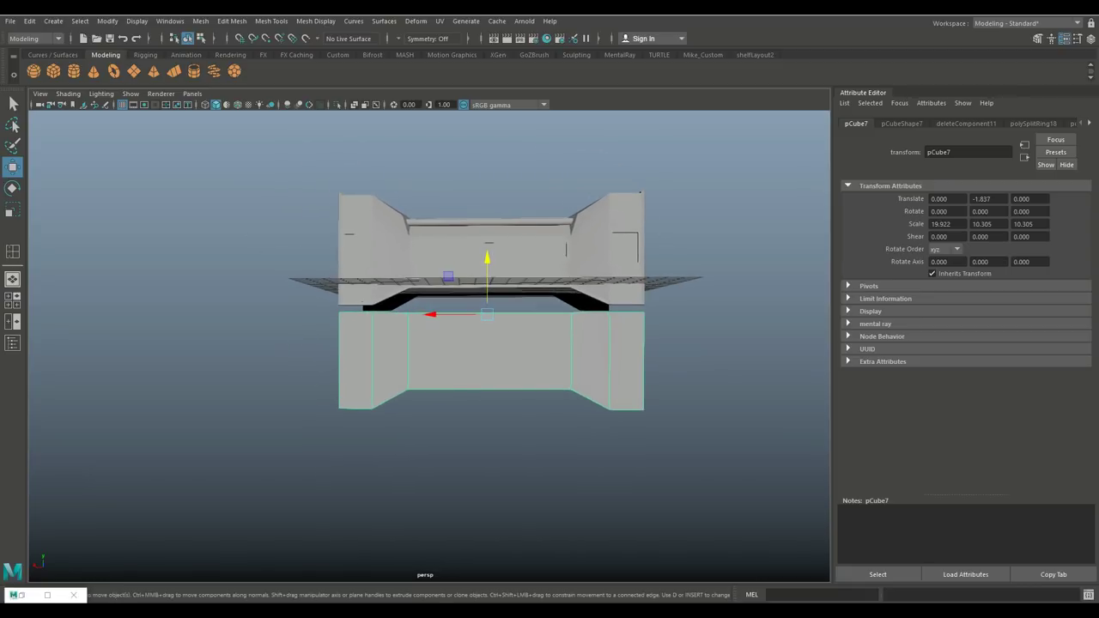
right_drag(464, 284, 413, 285)
drag(250, 269, 808, 392)
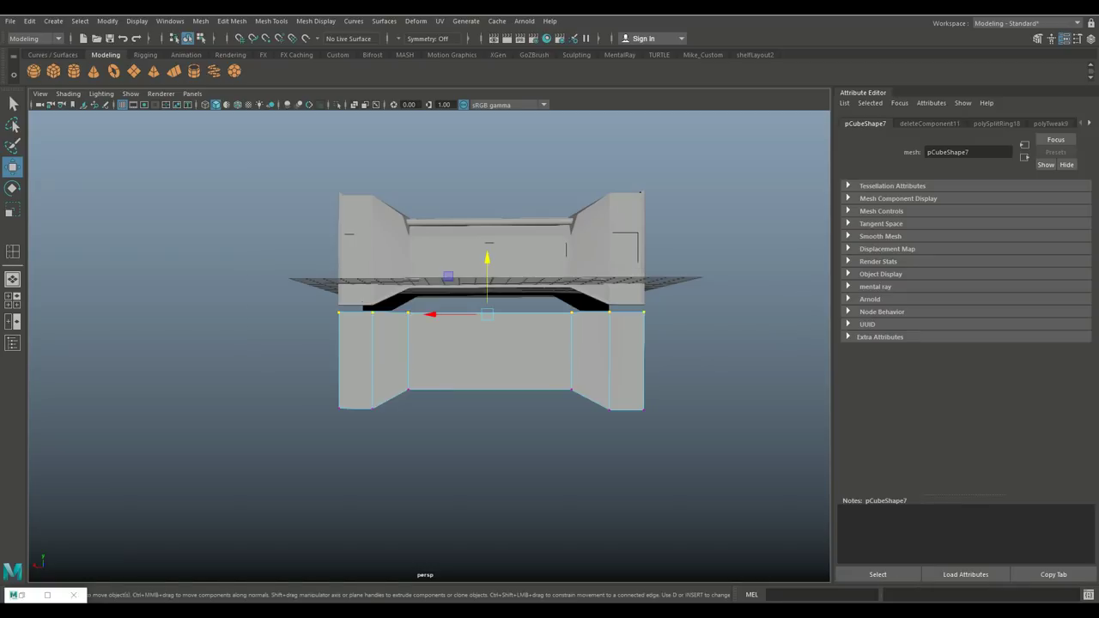
drag(487, 262, 487, 302)
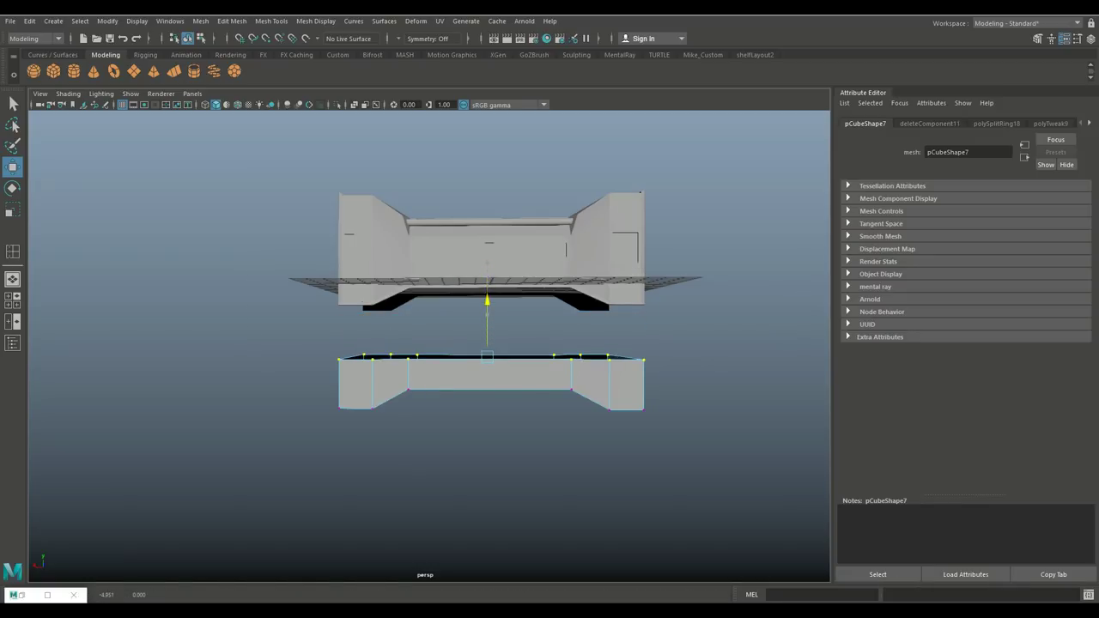
right_drag(581, 268, 642, 252)
Raise the block to Translate Y 1.757, just beneath the hull.
drag(487, 275, 486, 225)
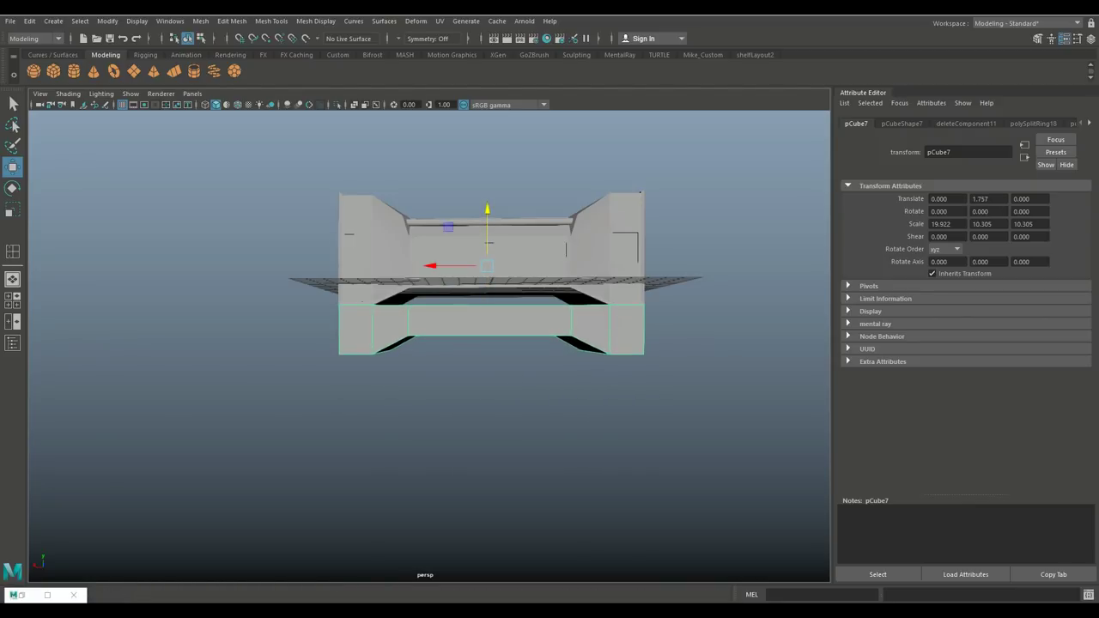
click(12, 300)
click(12, 279)
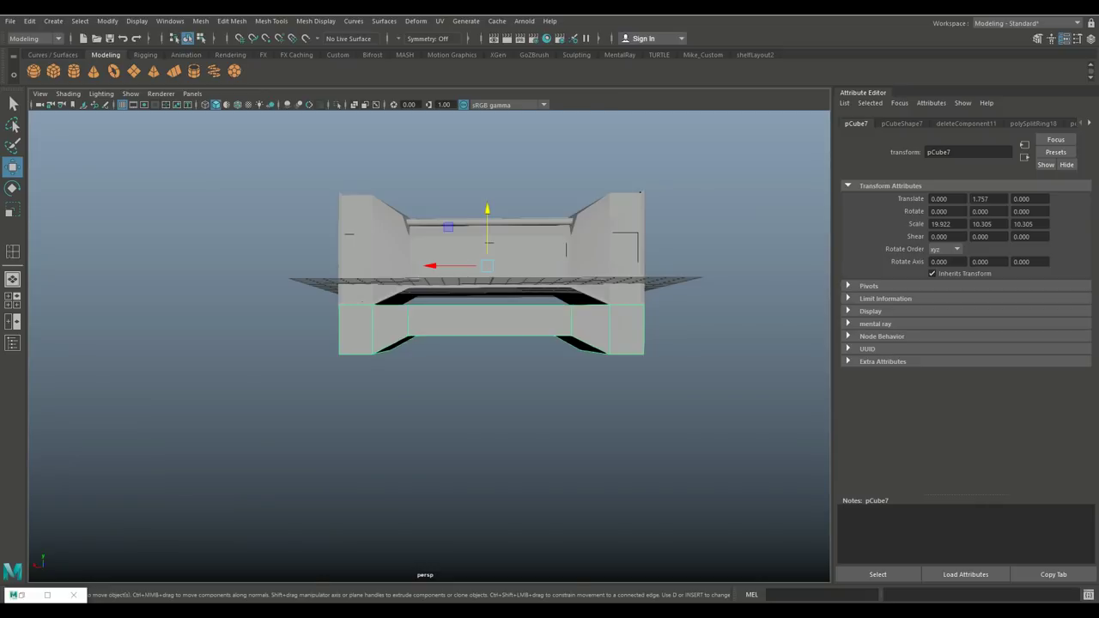
alt+drag(481, 343, 425, 268)
right_click(426, 268)
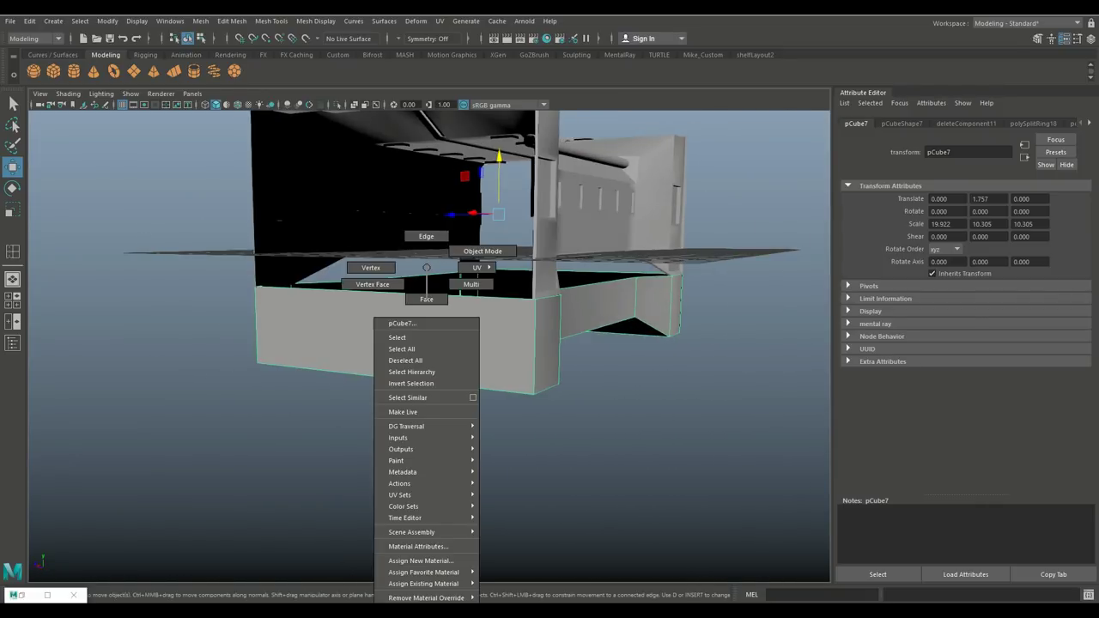
Delete pCube7's front face so the block becomes an open shell.
click(426, 299)
click(395, 335)
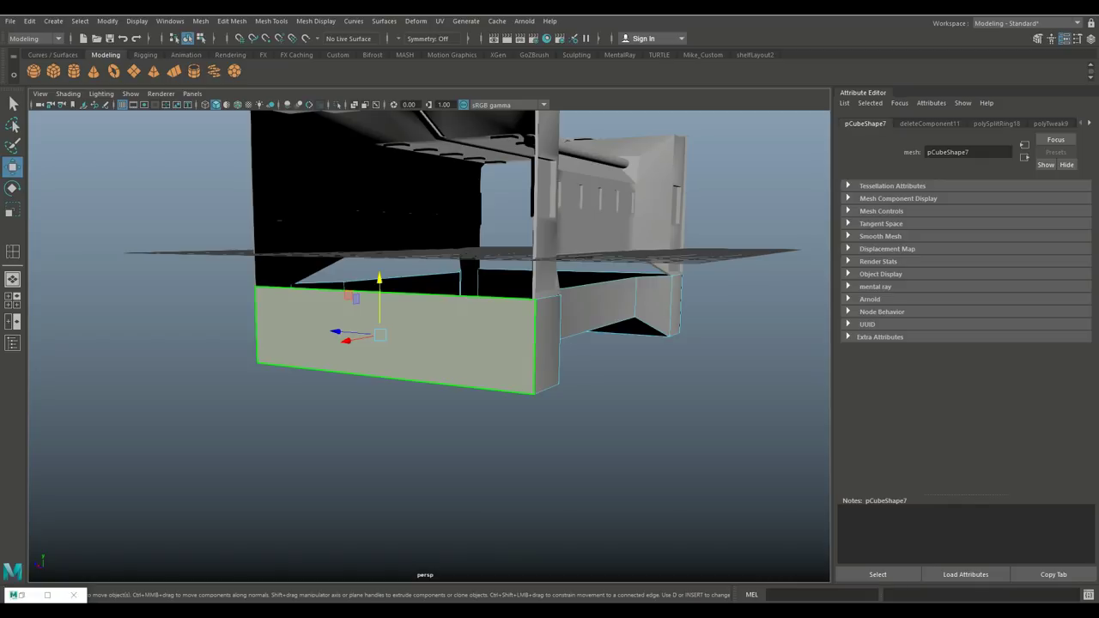
key(Delete)
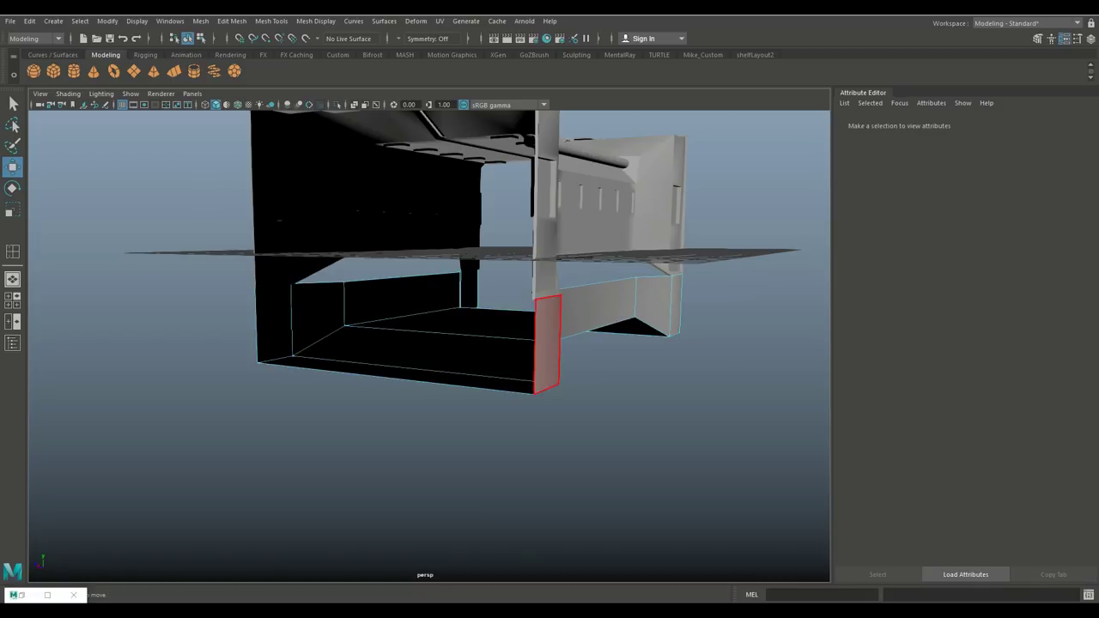
alt+drag(547, 343, 494, 343)
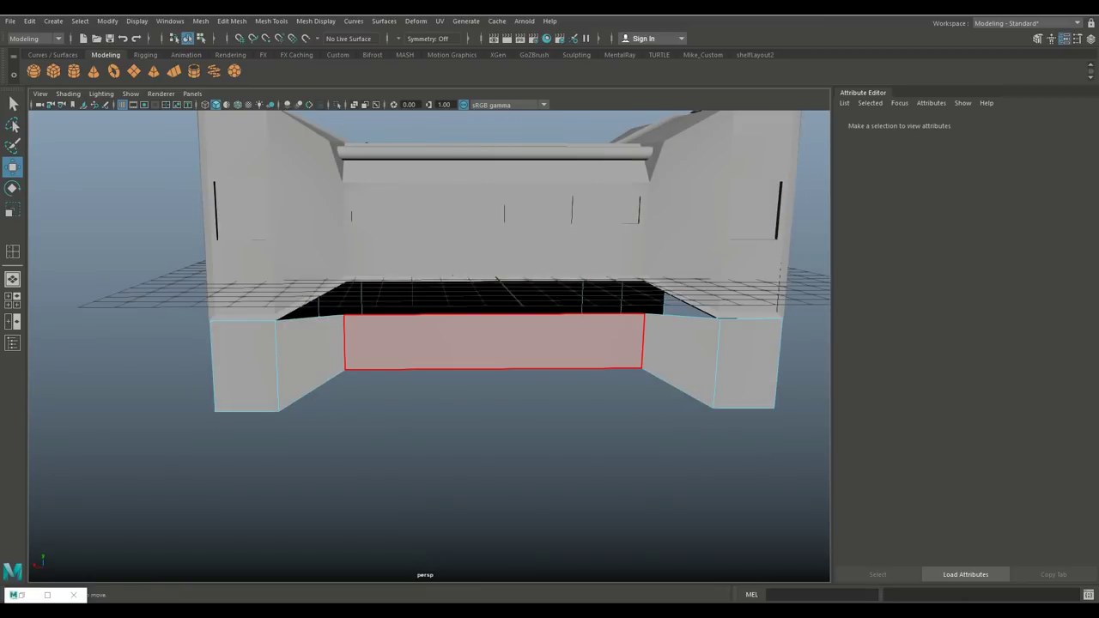
right_drag(344, 289, 306, 284)
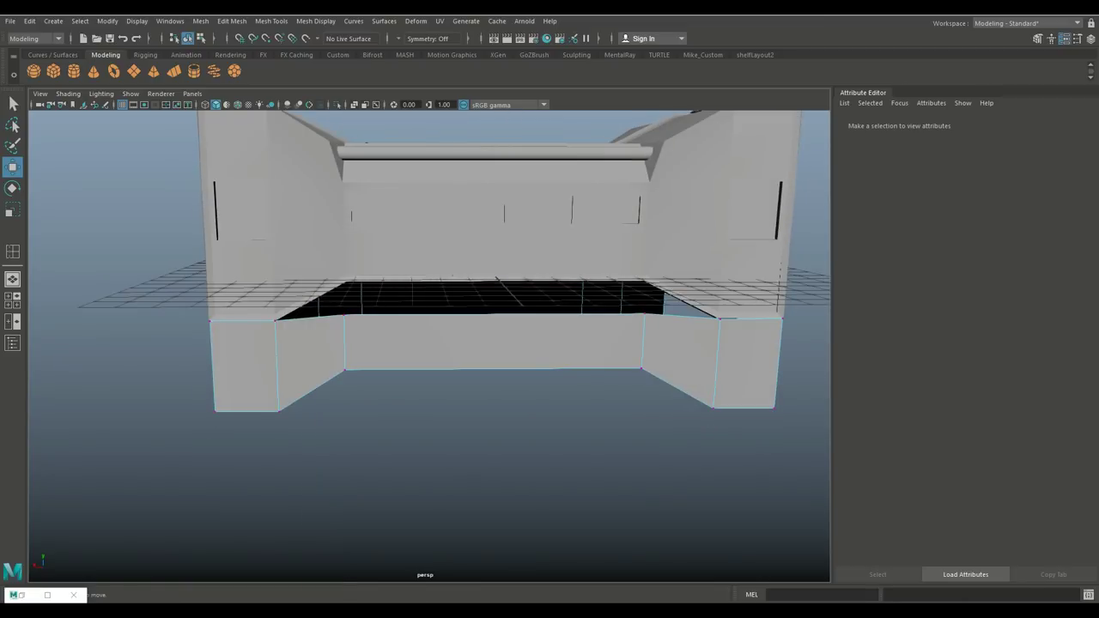
key(space)
key(space)
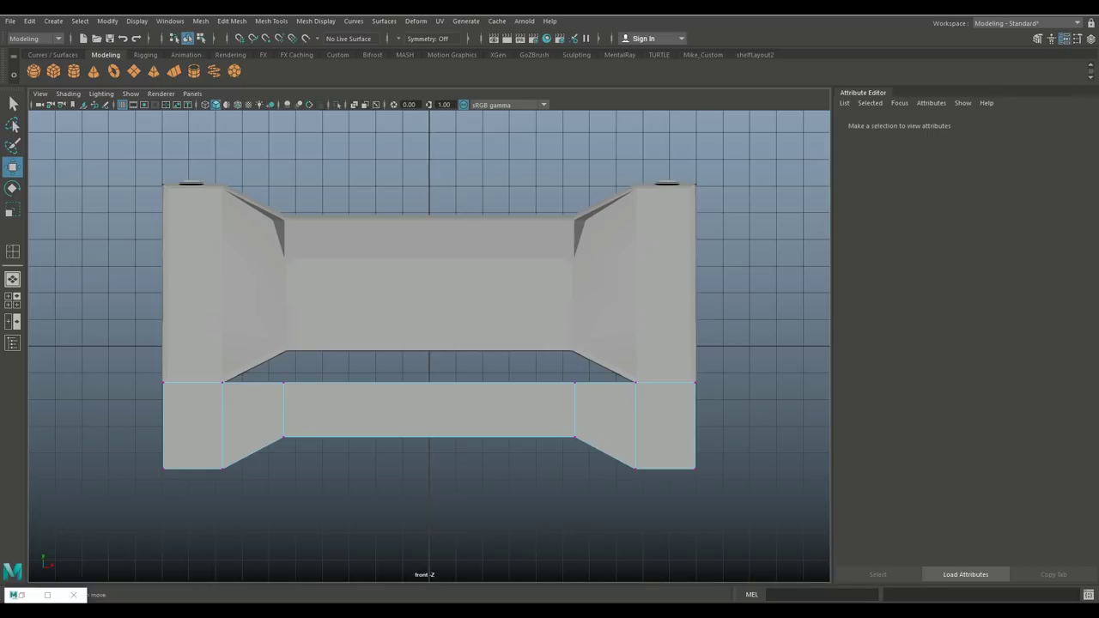
Raise the left and right inner top vertices of the block's middle section.
drag(270, 369, 296, 449)
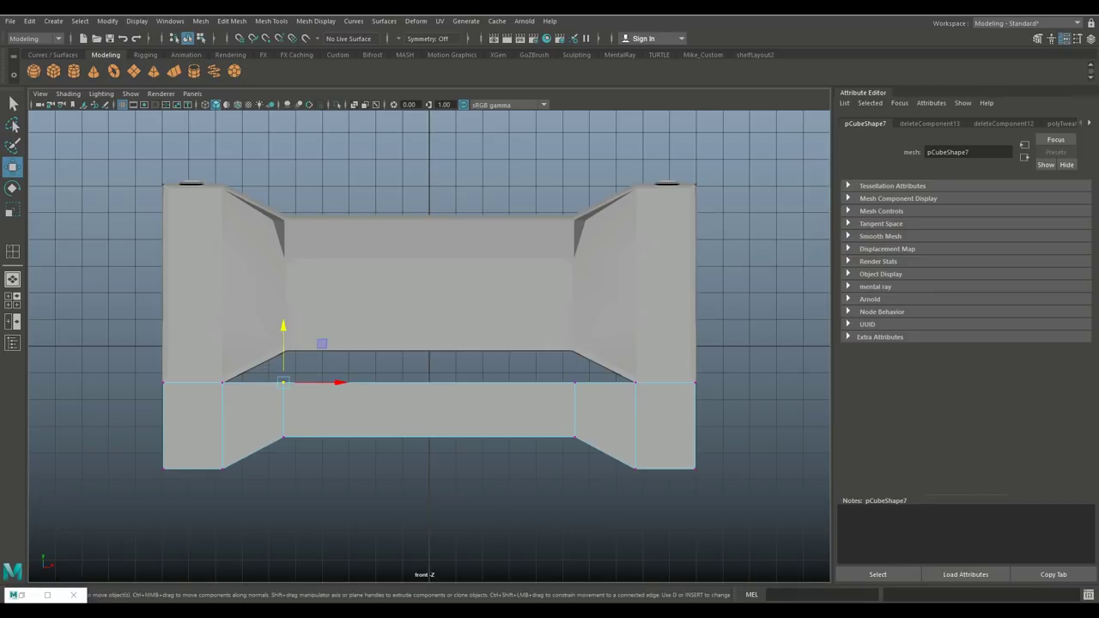
shift+drag(579, 387, 592, 451)
drag(429, 335, 429, 304)
Scale the inner vertex columns slightly inward along X in wireframe.
drag(305, 456, 266, 339)
shift+drag(554, 313, 610, 511)
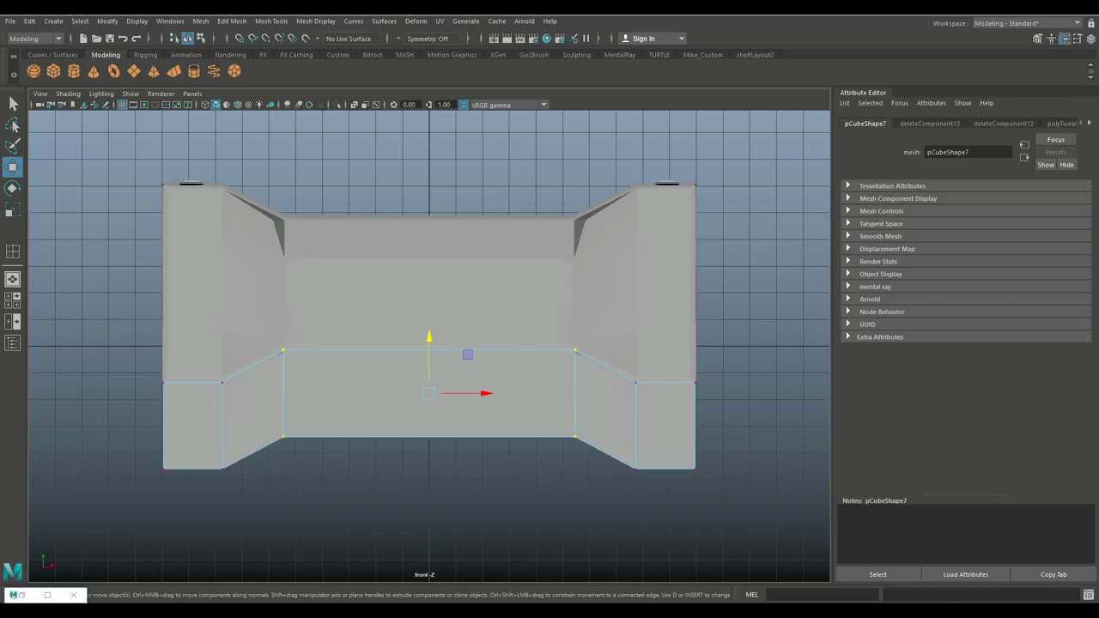
key(4)
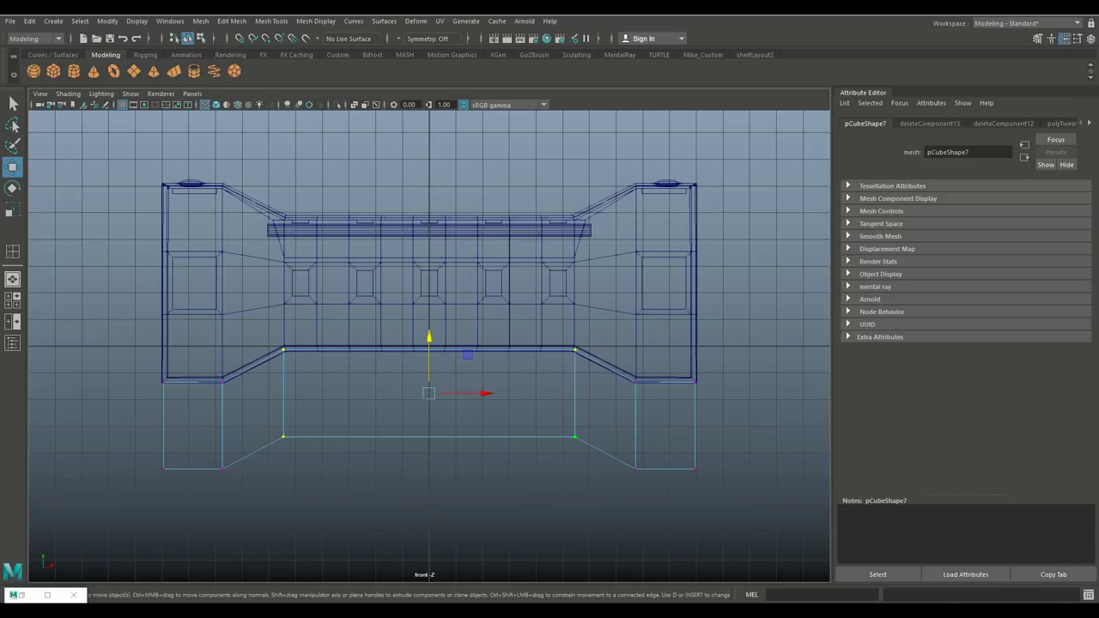
key(r)
drag(480, 393, 478, 394)
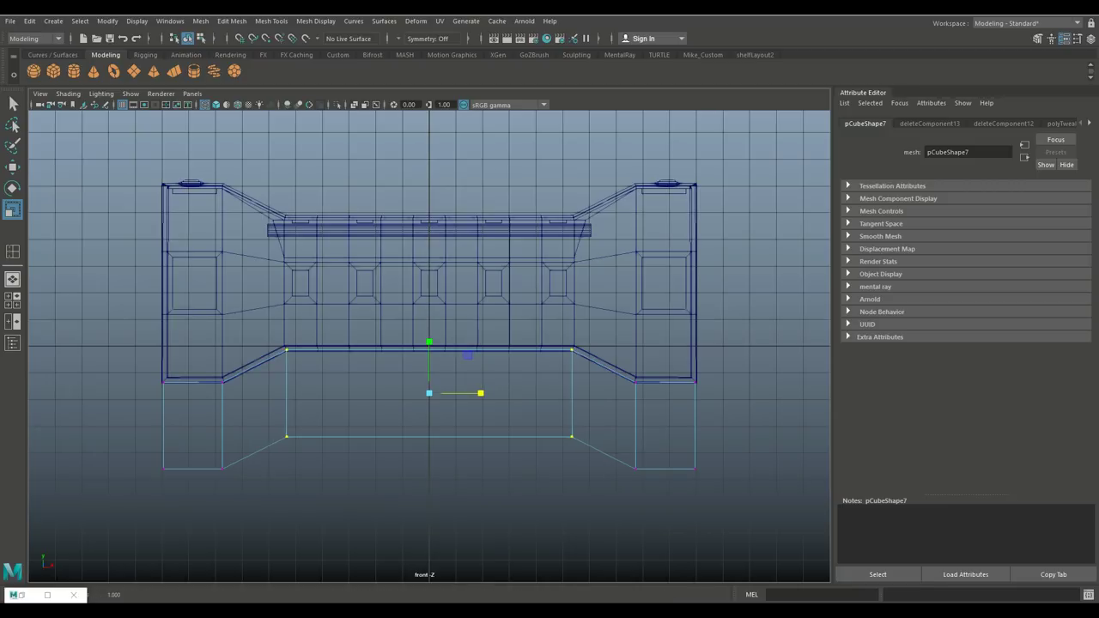
click(12, 301)
key(space)
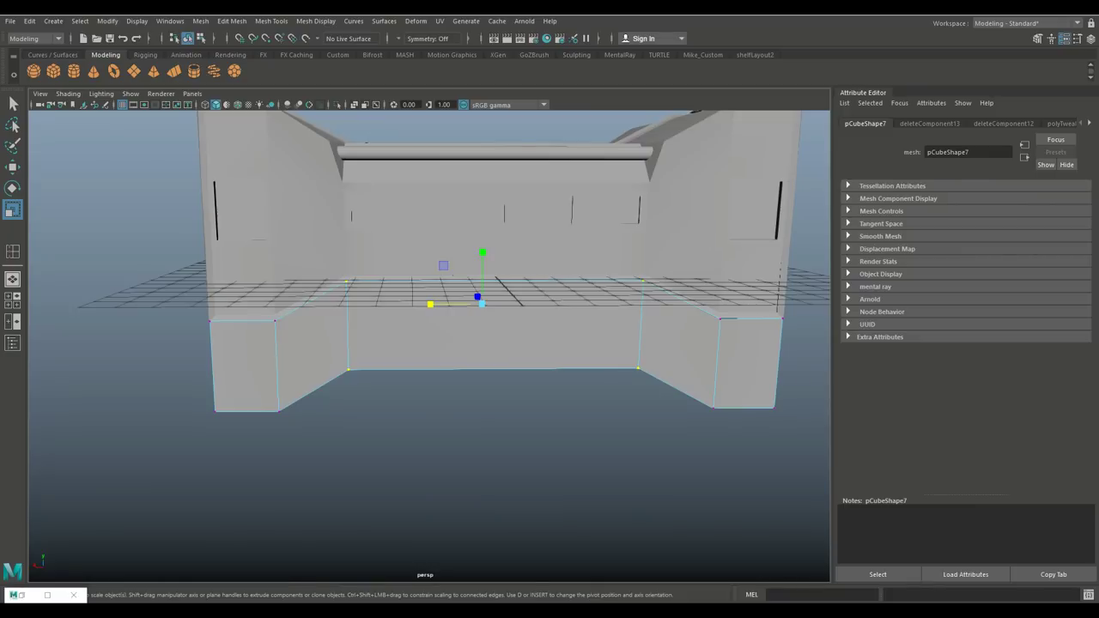
click(430, 498)
alt+drag(429, 498, 601, 516)
Lower the bottom block pCube7 slightly in Y.
right_drag(490, 268, 546, 252)
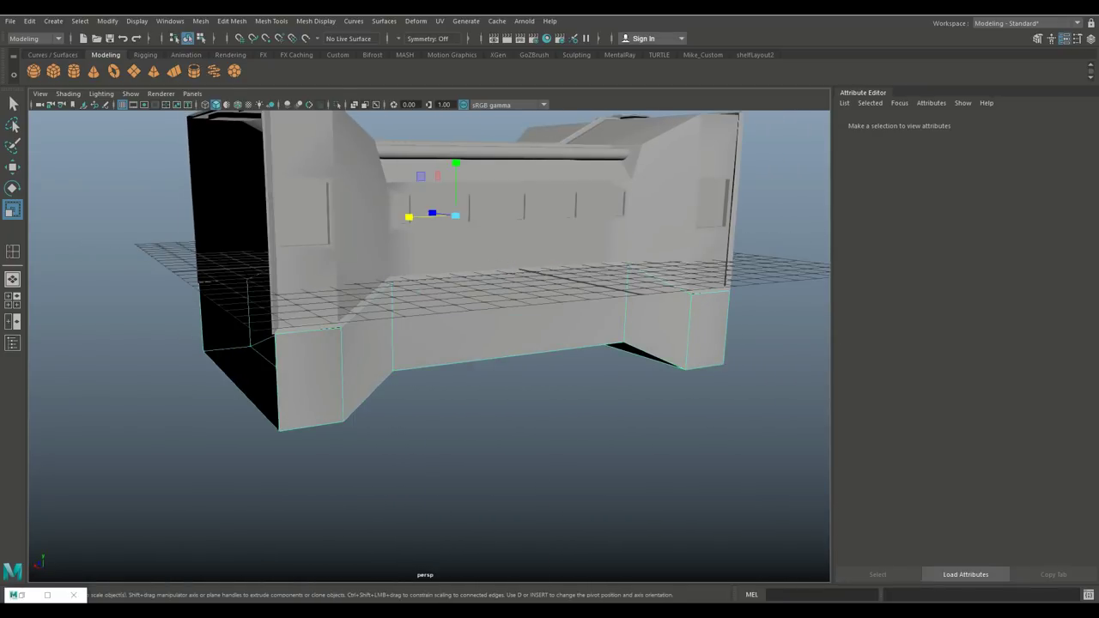
key(w)
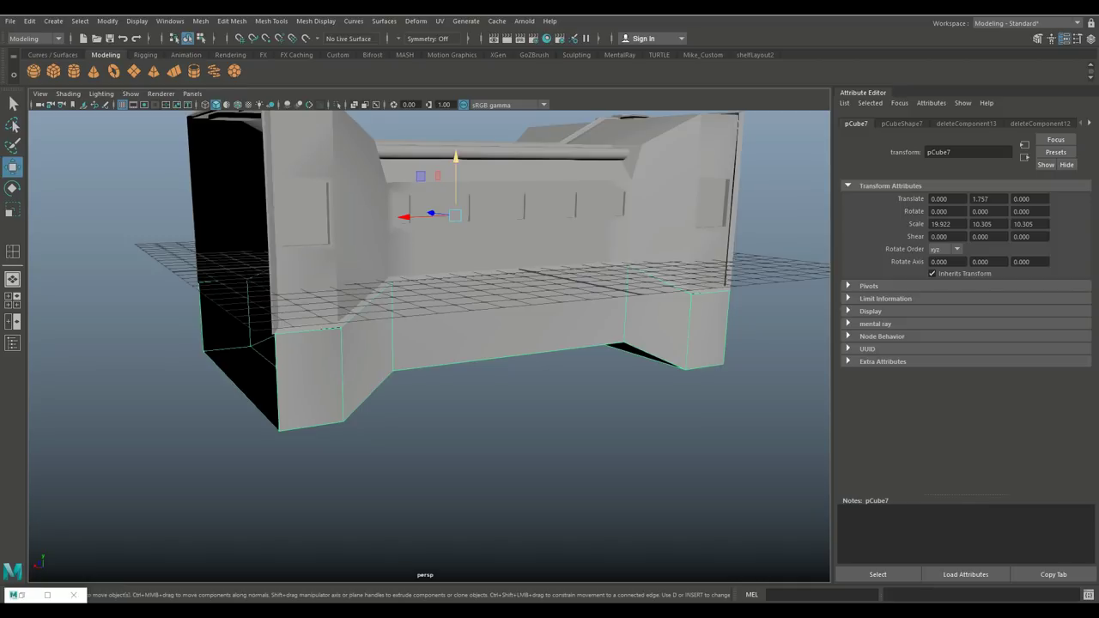
drag(456, 184, 456, 197)
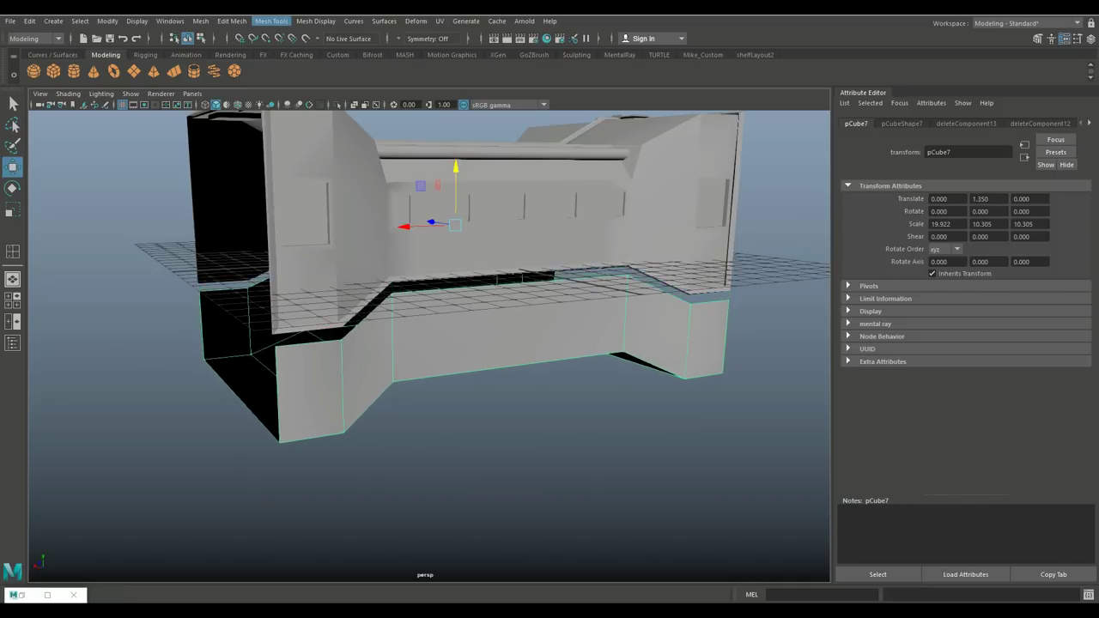
Insert two equal-distance edge loops near the left and right ends of pCube7.
click(271, 21)
click(292, 107)
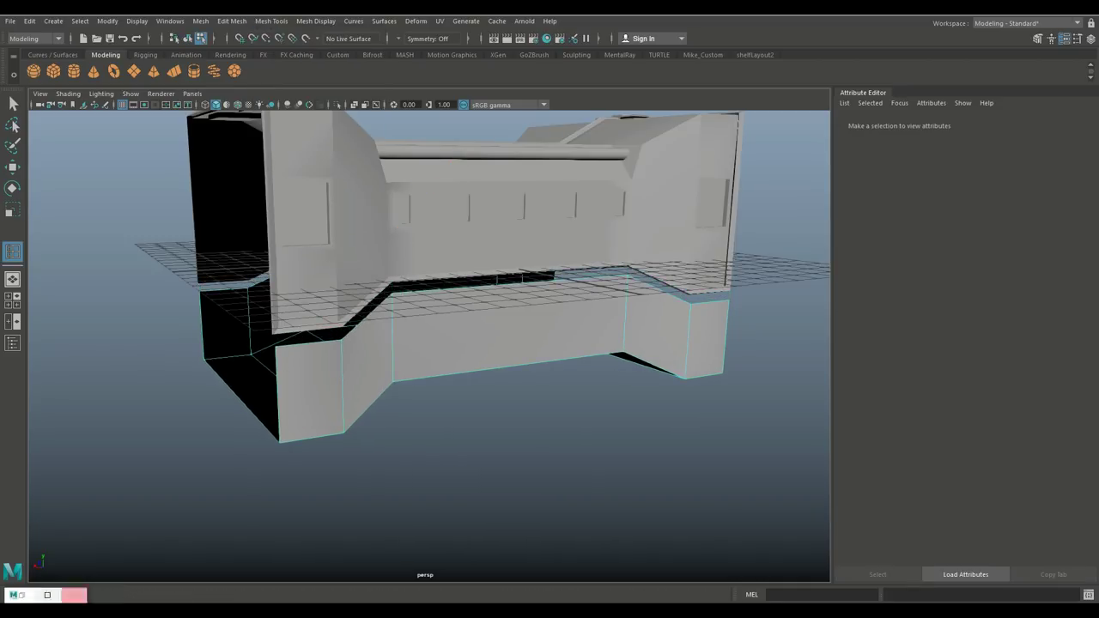
double_click(13, 251)
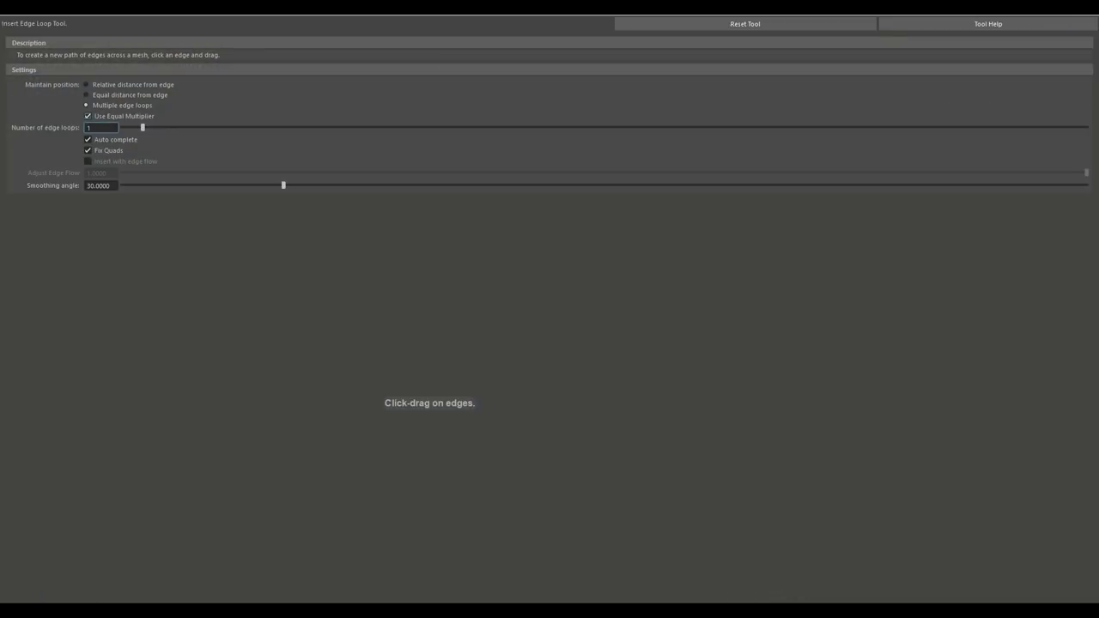
click(86, 94)
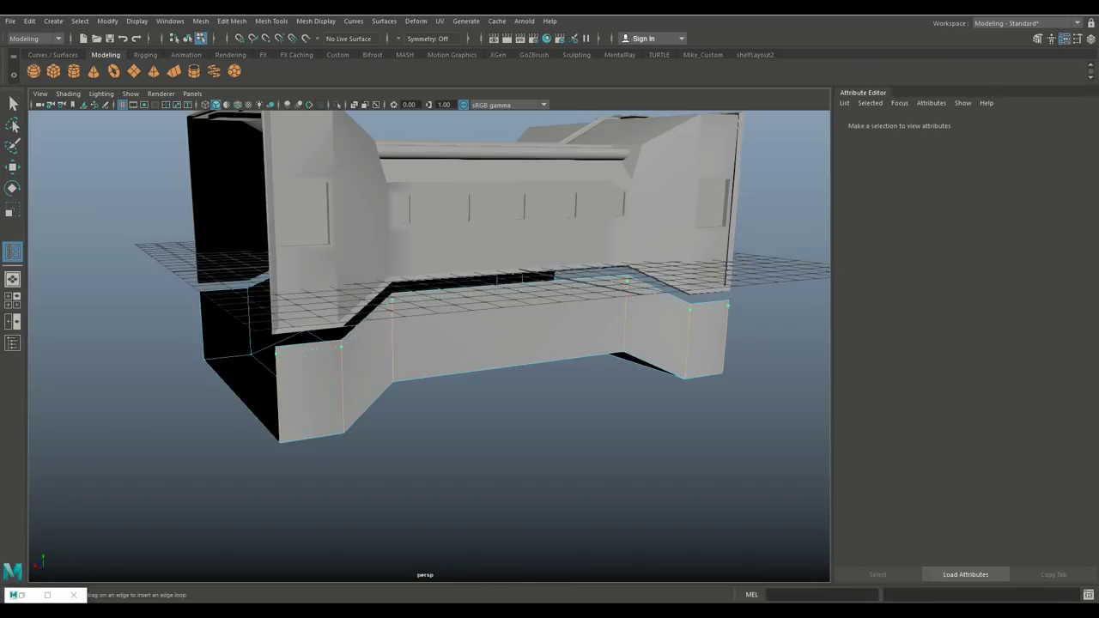
click(392, 380)
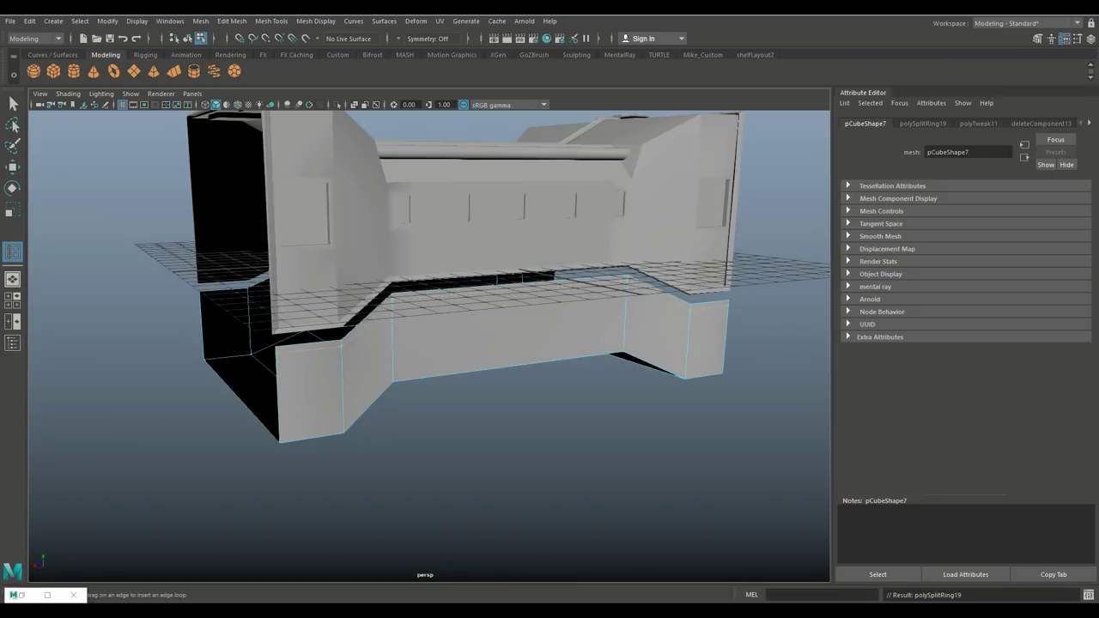
click(496, 257)
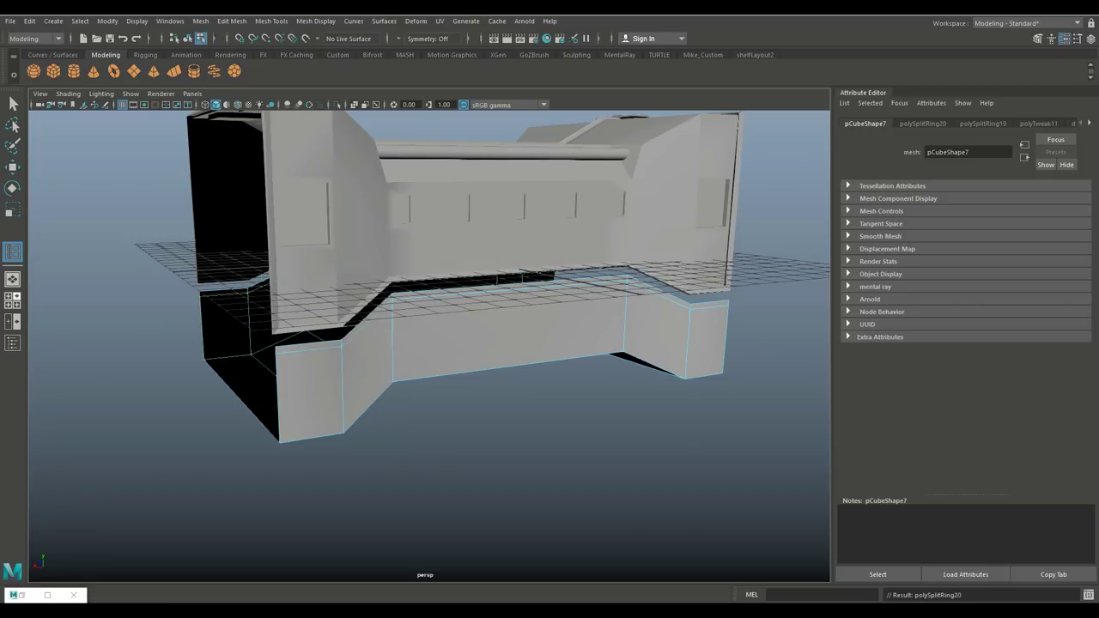
key(space)
key(space)
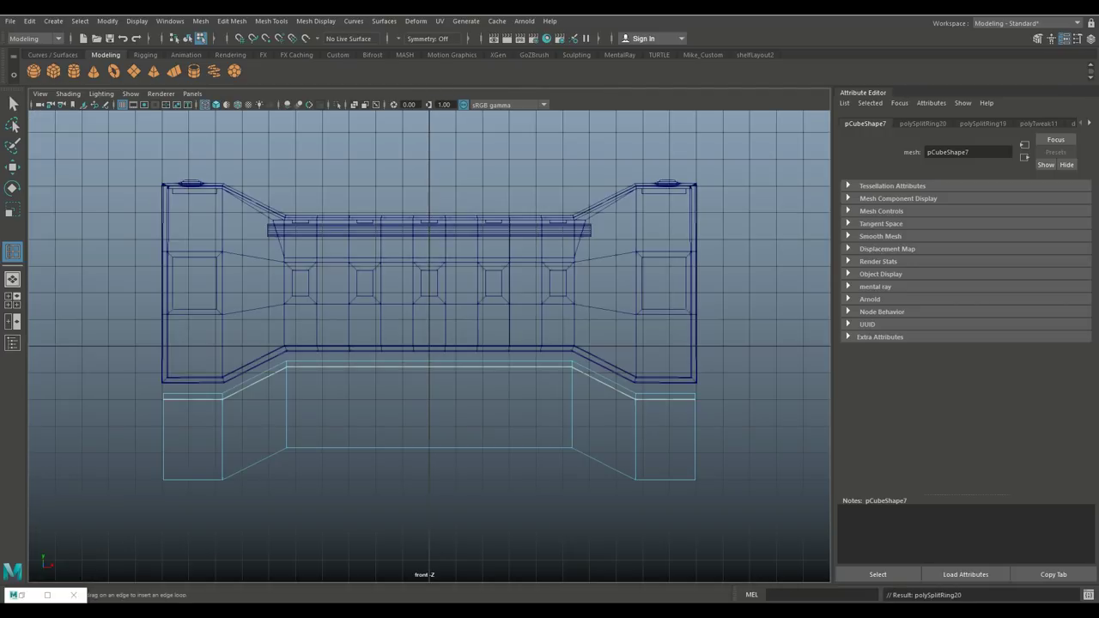
key(w)
scroll(430, 353, up, 5)
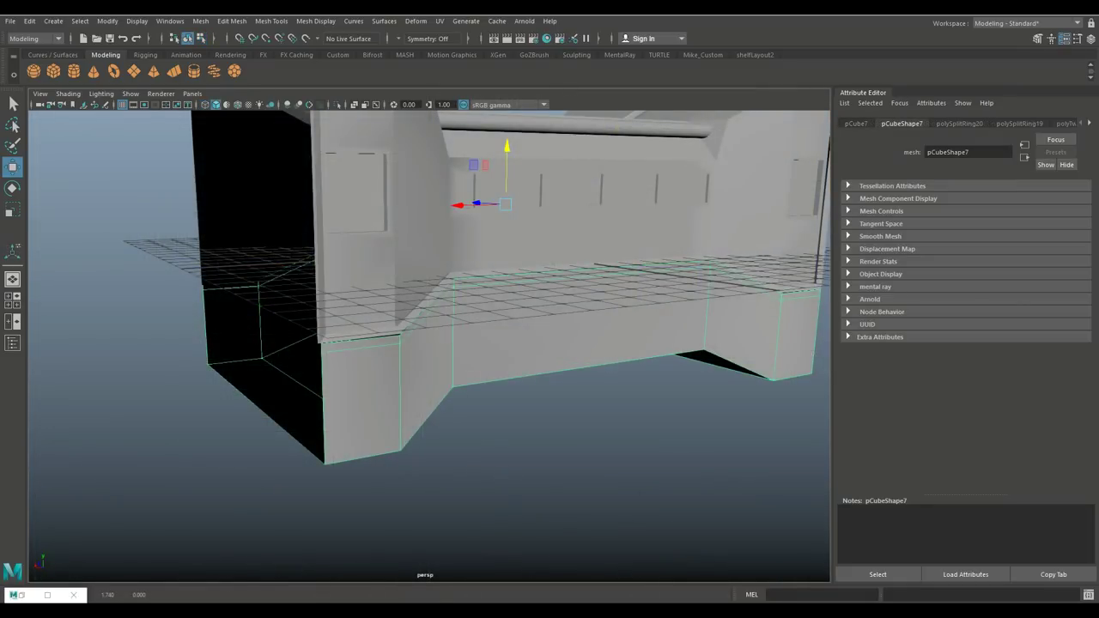
right_drag(389, 268, 389, 239)
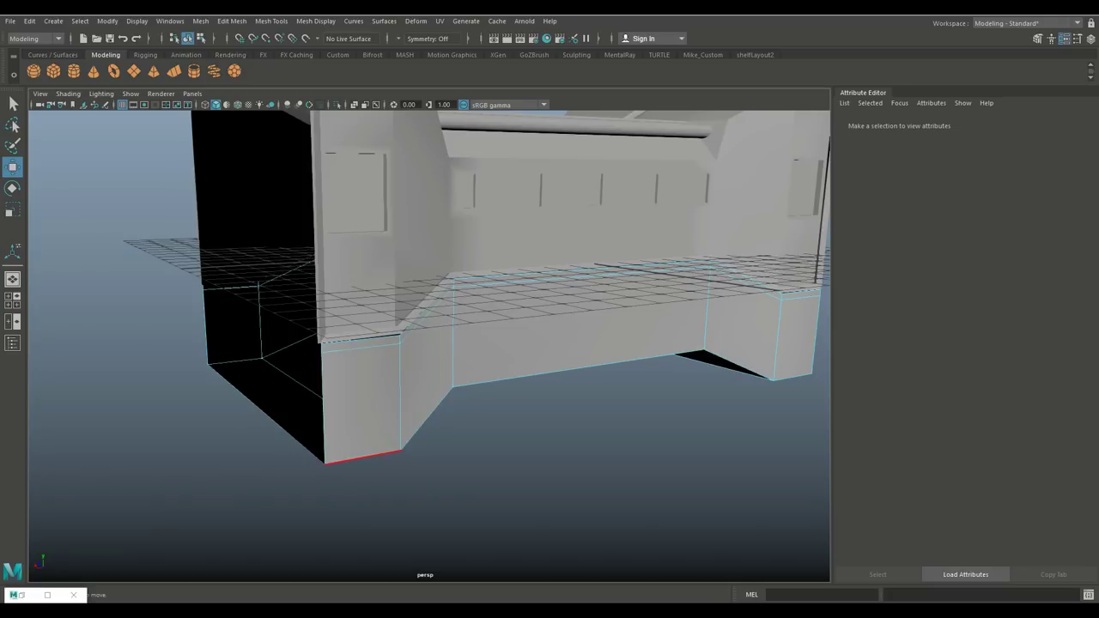
Bevel the block's bottom front edge and left side edge at Fraction 0.2.
click(362, 456)
shift+click(234, 360)
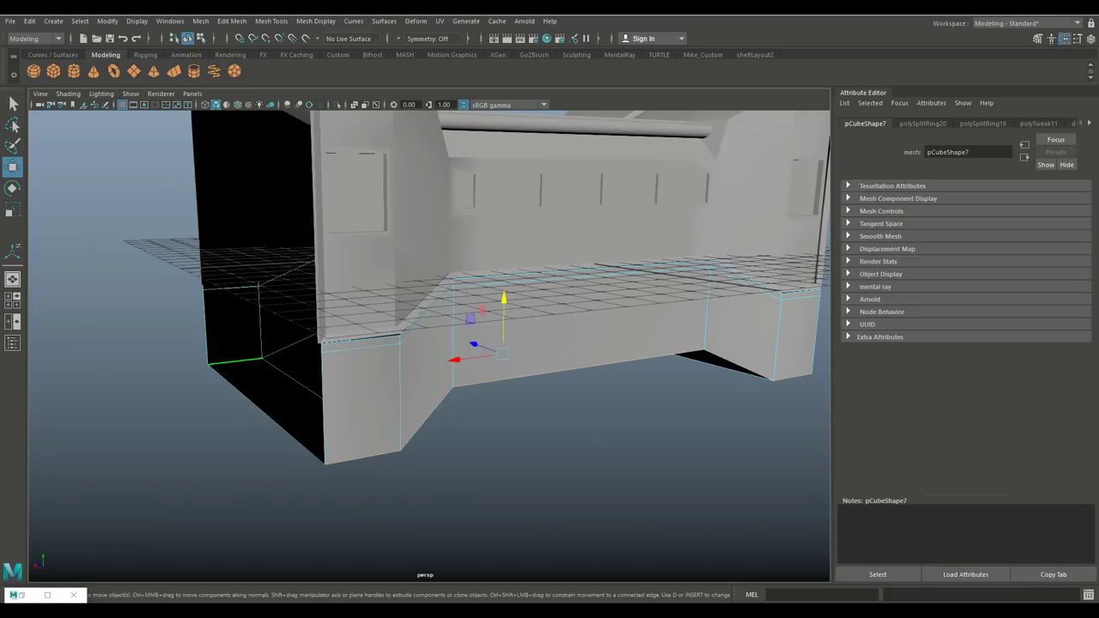
click(232, 21)
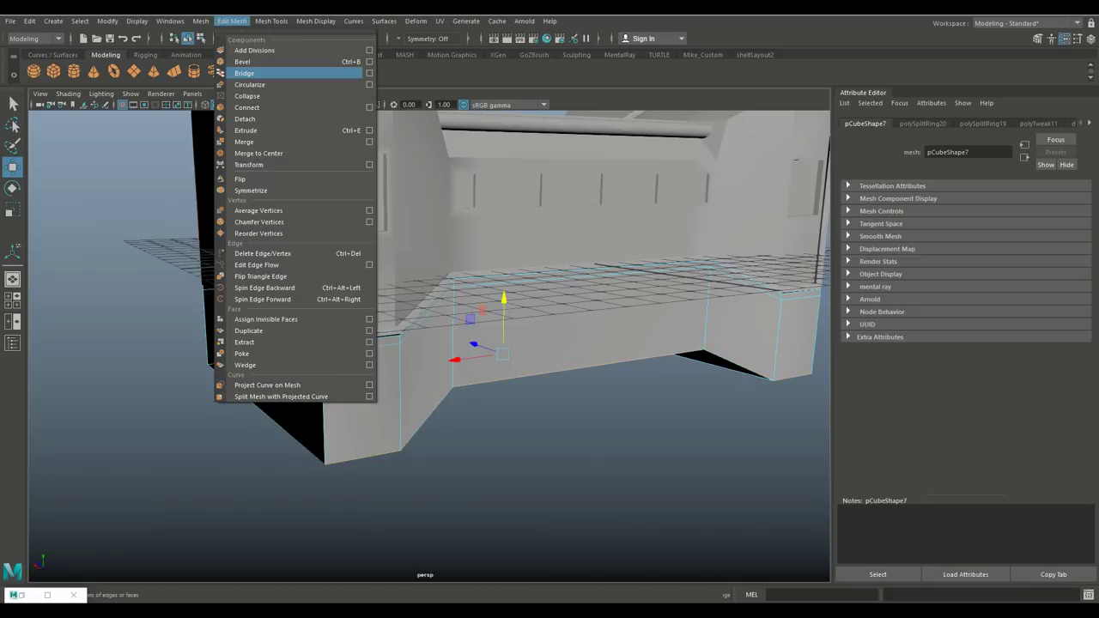
click(236, 61)
alt+drag(429, 343, 378, 339)
alt+right_drag(430, 343, 386, 326)
alt+drag(386, 326, 429, 395)
Combine the top-left and top-right small pieces into one mesh, pCube8.
click(320, 191)
key(ctrl+e)
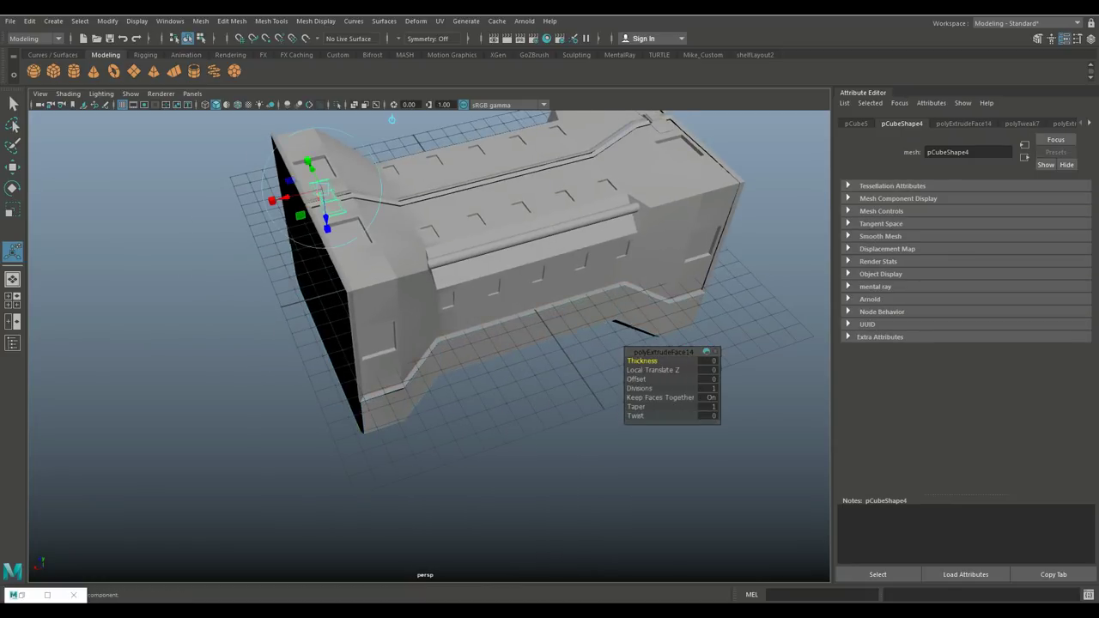
click(655, 122)
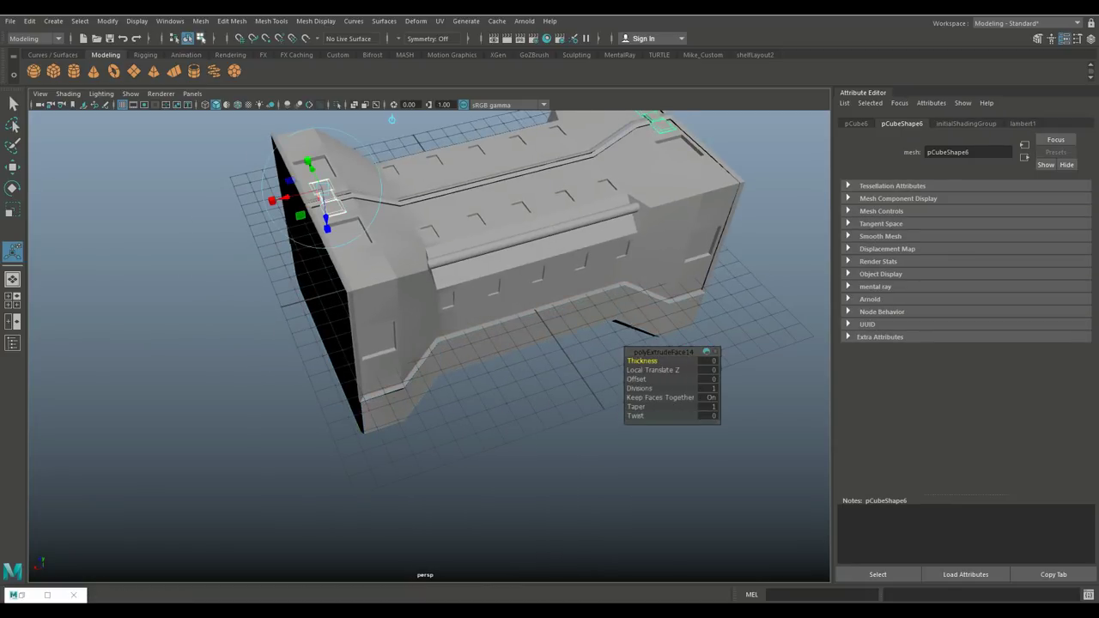
click(200, 21)
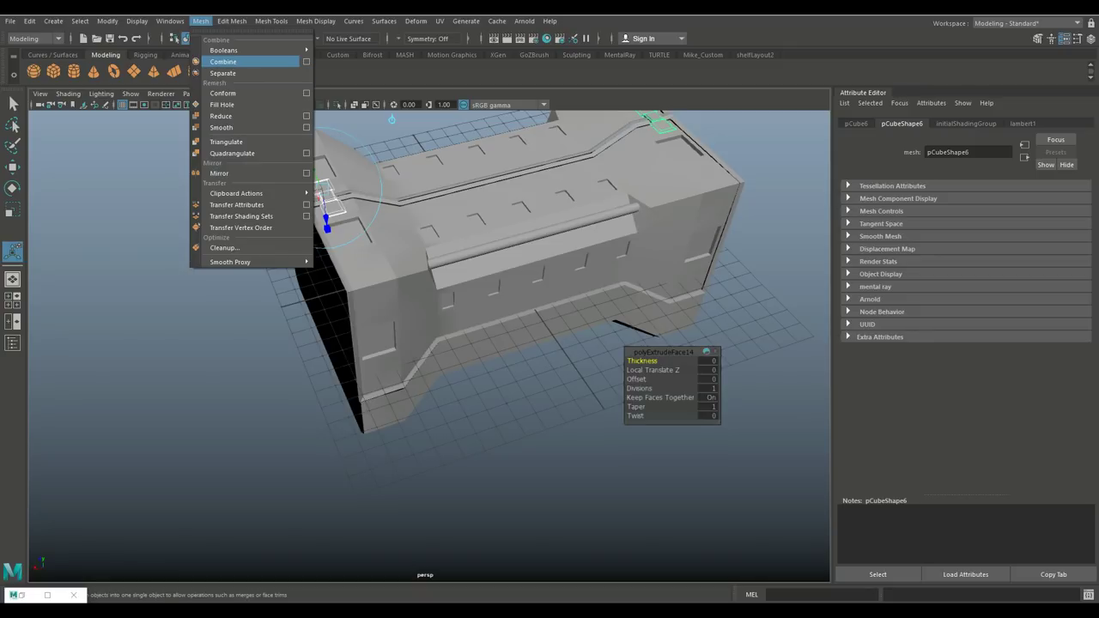
click(223, 61)
scroll(463, 292, down, 5)
Duplicate the combined pieces and rotate the copy -90° on X.
key(w)
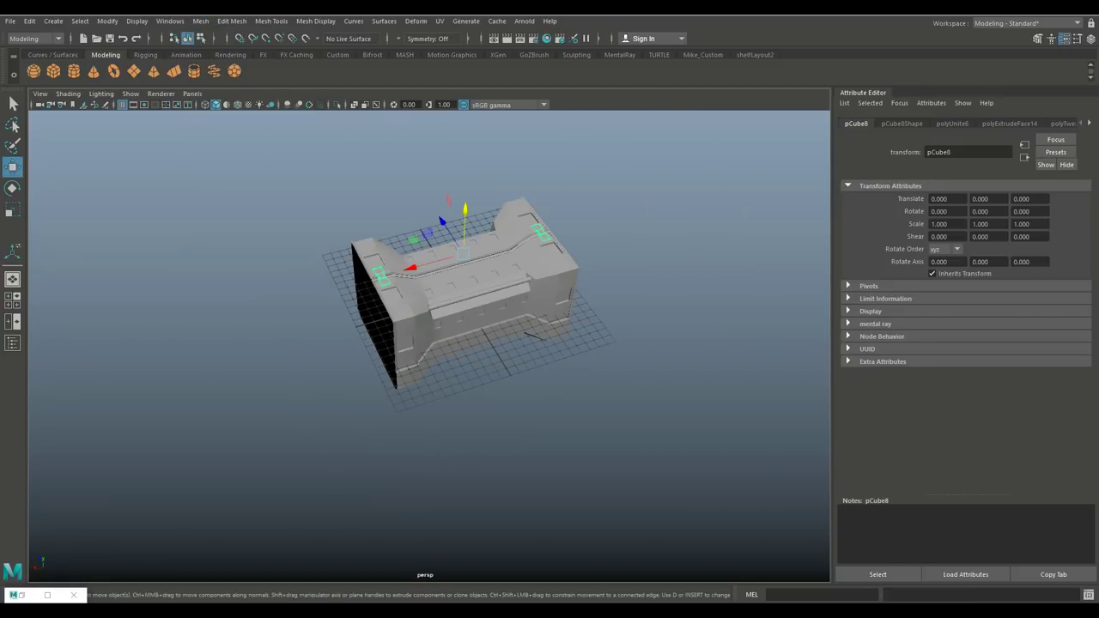
key(ctrl+d)
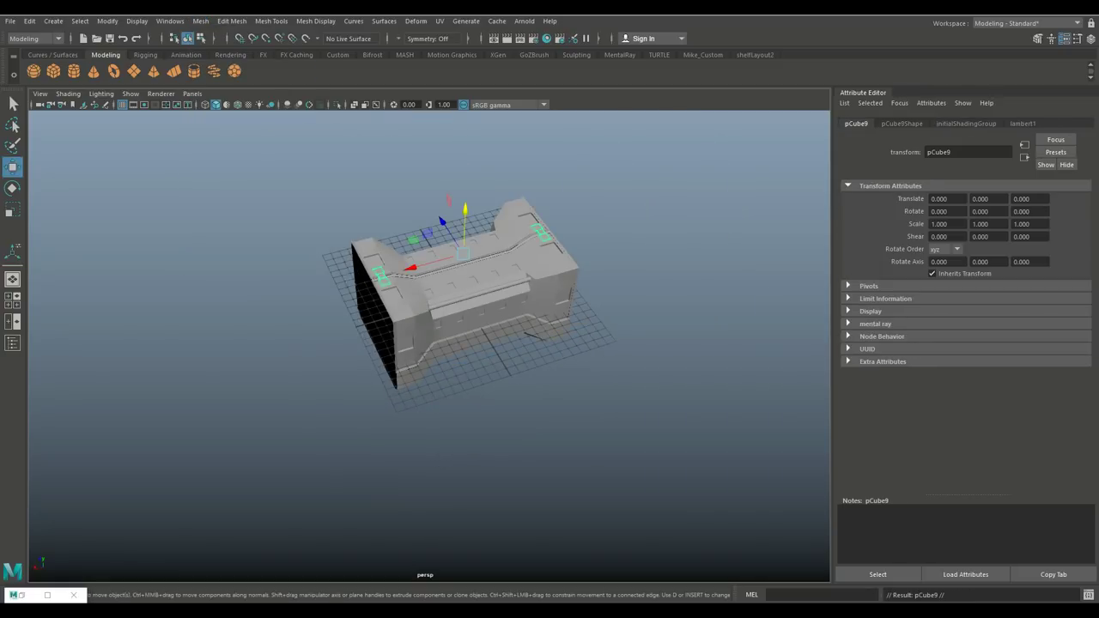
drag(427, 234, 464, 352)
key(e)
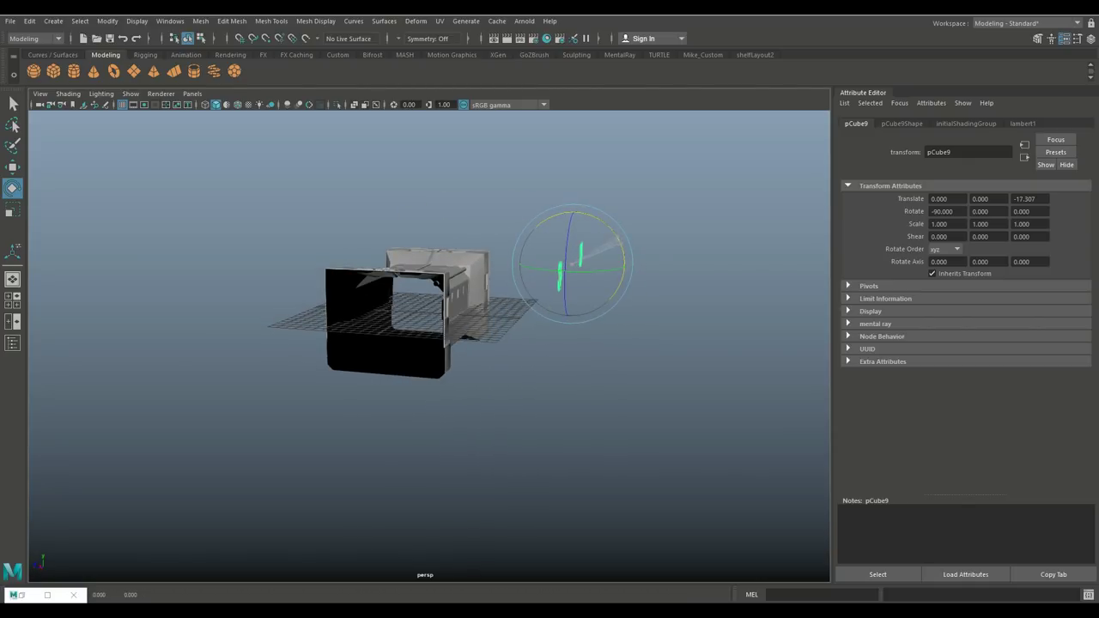
key(w)
Position the copy pCube9 at the hull's lower ends, Translate Y -7.467, Z -15.607.
drag(541, 263, 438, 261)
drag(474, 228, 474, 276)
key(space)
key(space)
drag(513, 279, 513, 340)
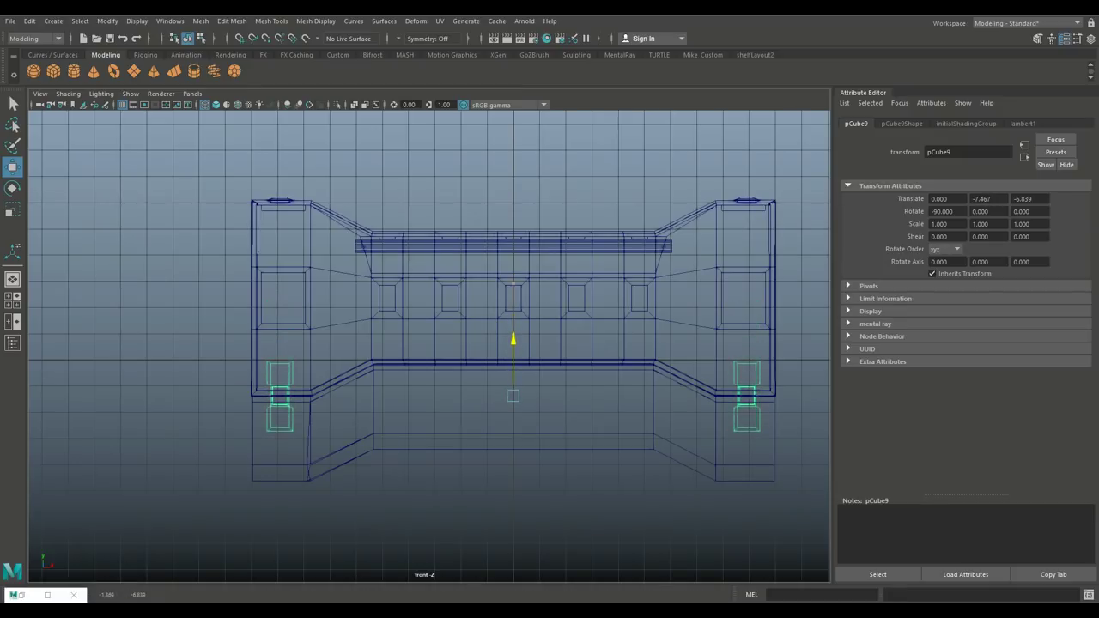
key(space)
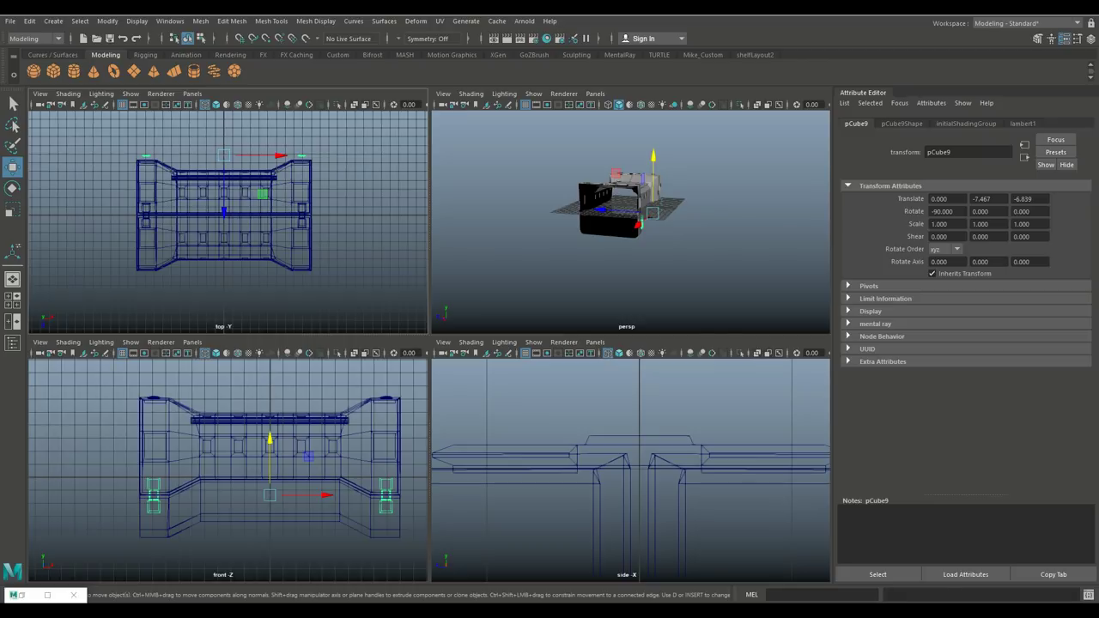
key(space)
key(f)
alt+drag(429, 344, 472, 305)
drag(374, 346, 358, 346)
alt+drag(429, 344, 550, 464)
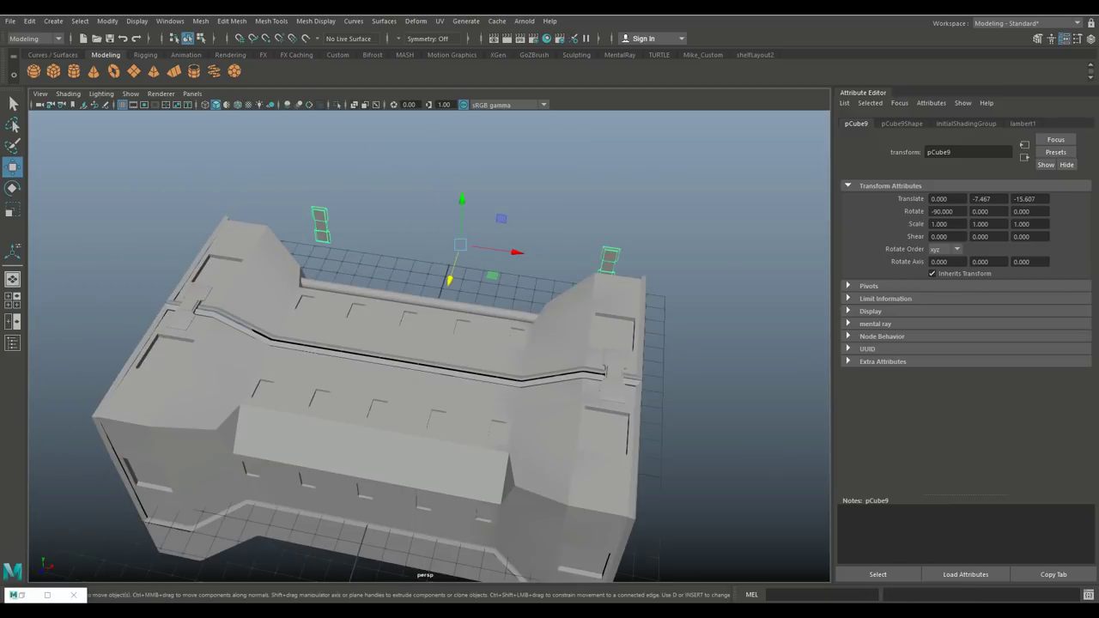
right_drag(316, 219, 314, 246)
click(320, 223)
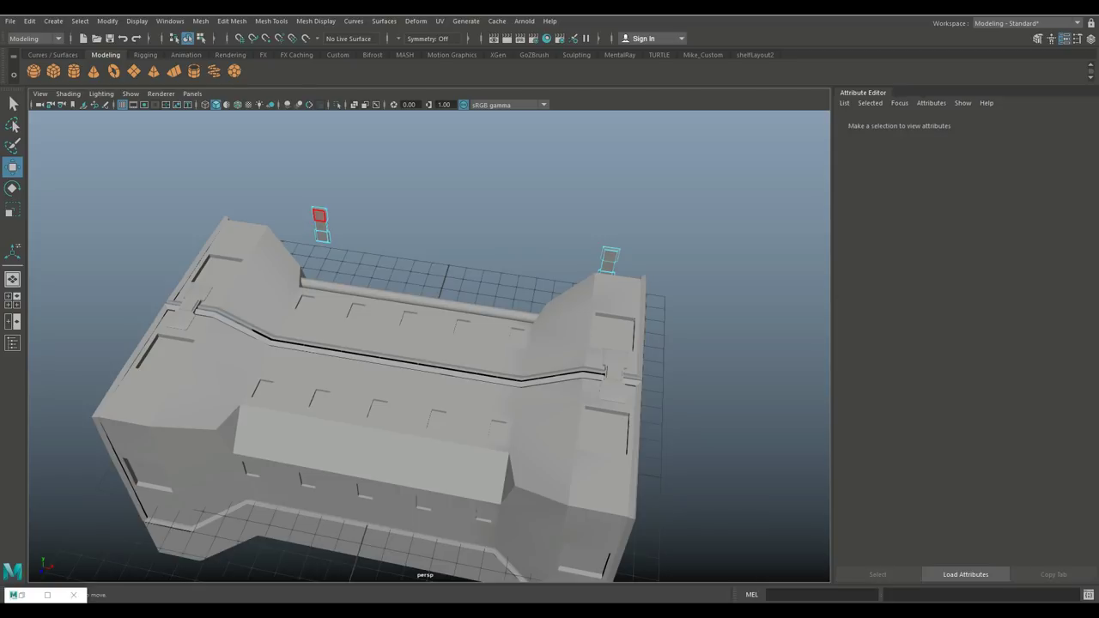
Extrude one face on each of the two small pieces outward.
shift+click(608, 265)
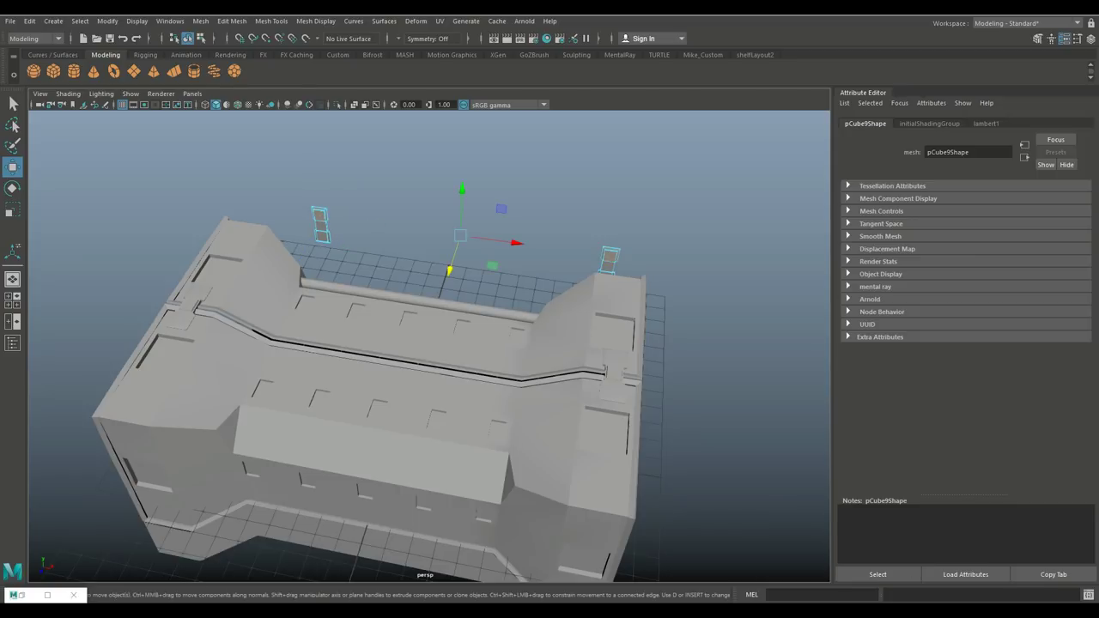
key(ctrl+e)
key(w)
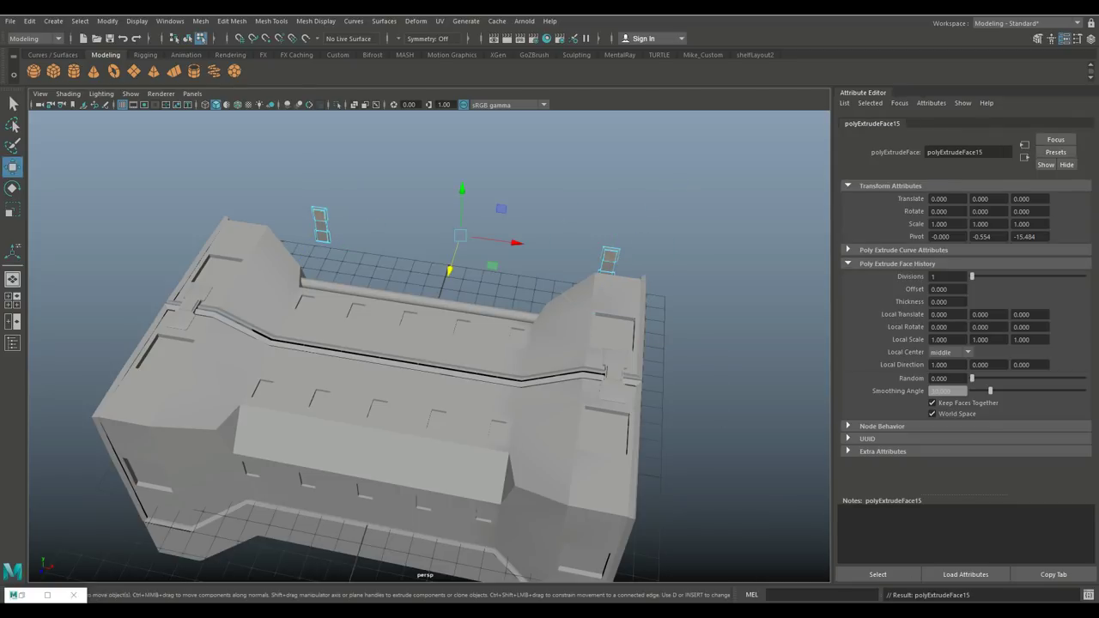
drag(448, 270, 448, 271)
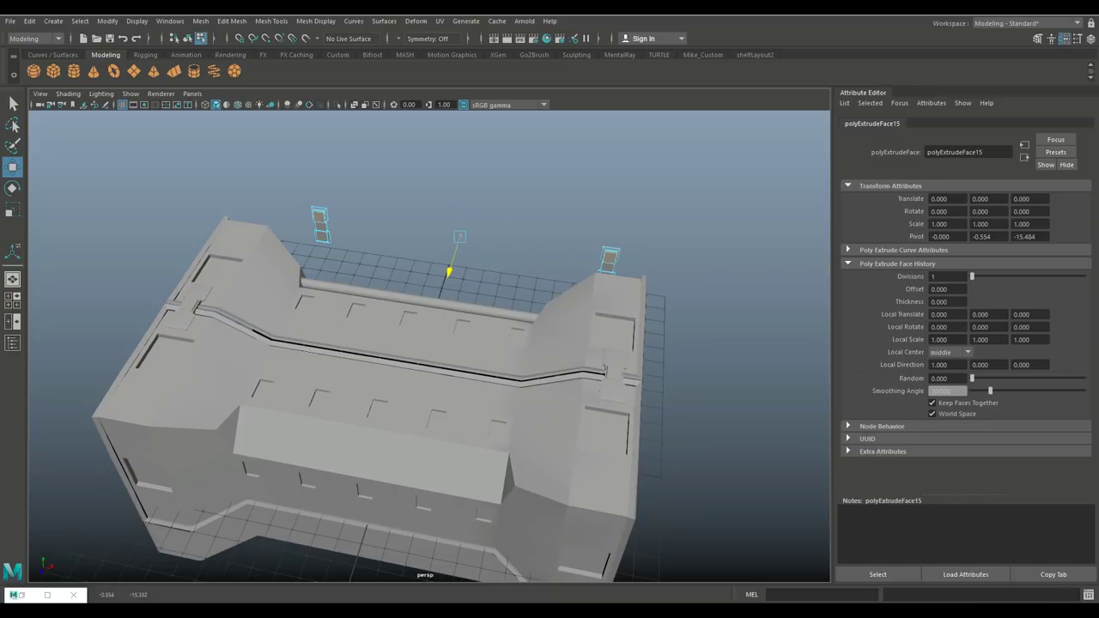
Slide the piece pair along the hull's length to Translate Z -6.443.
right_drag(597, 254, 658, 231)
scroll(421, 360, down, 5)
alt+drag(430, 343, 481, 283)
drag(478, 334, 498, 318)
scroll(421, 347, up, 5)
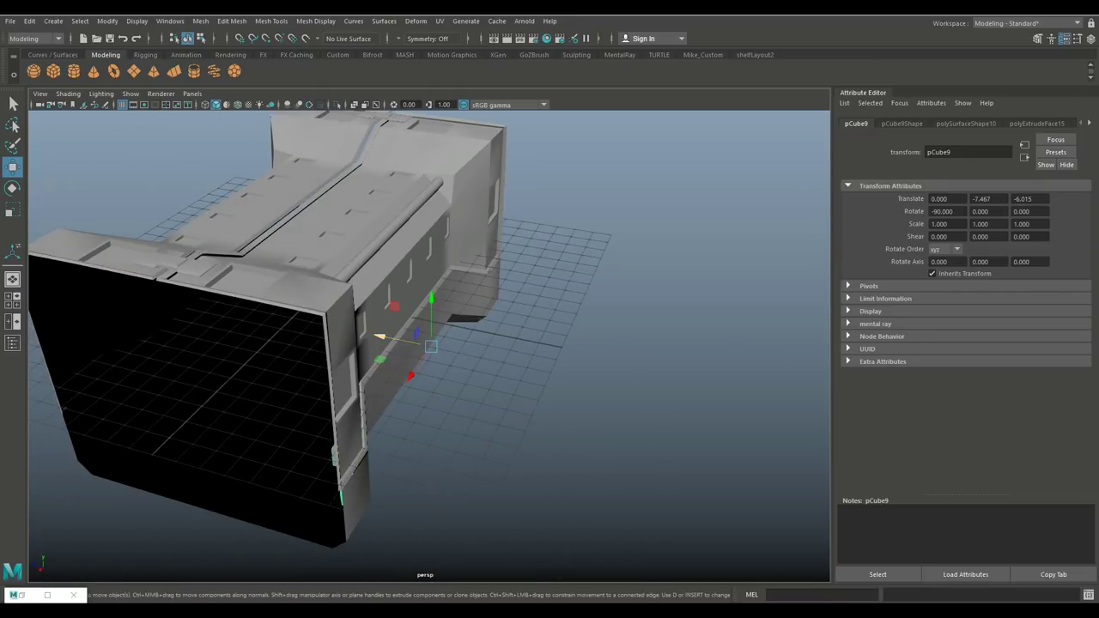
drag(378, 336, 412, 309)
scroll(430, 343, up, 3)
alt+middle_drag(412, 309, 435, 301)
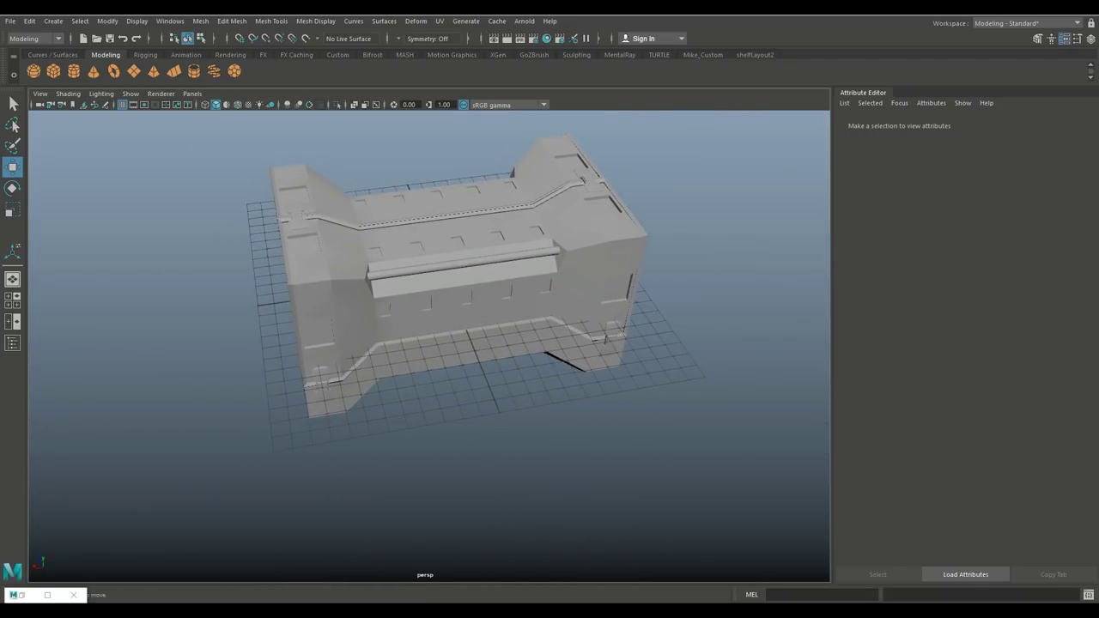
Duplicate the small piece pair, turn the copy around and place it at the hull's far end.
click(458, 327)
key(ctrl+d)
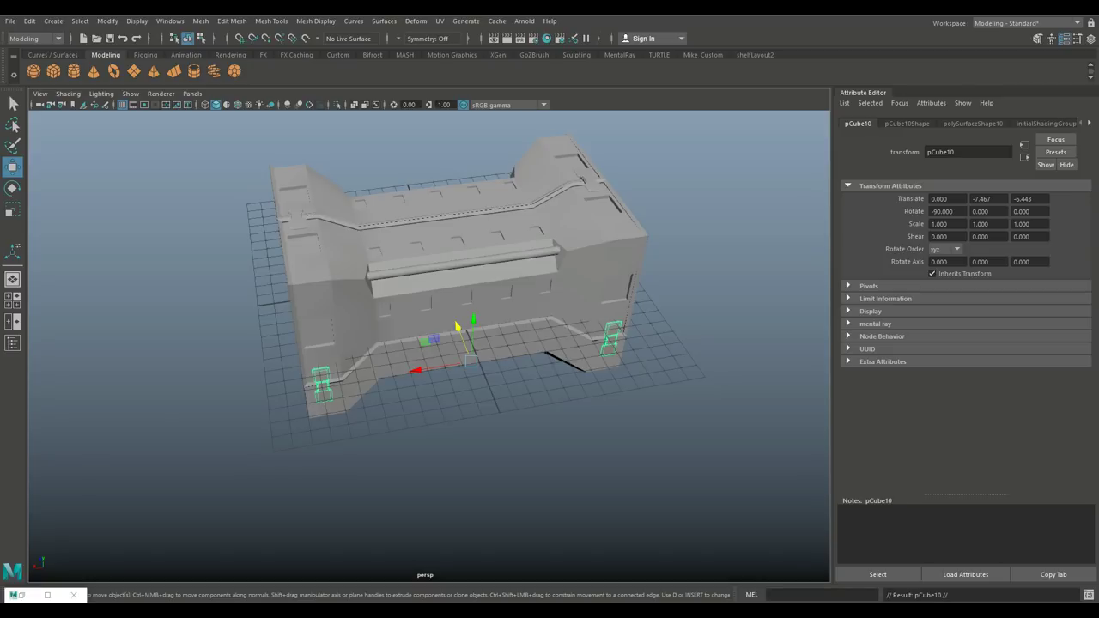
key(e)
key(w)
drag(457, 327, 380, 131)
key(e)
drag(378, 182, 455, 182)
alt+drag(429, 343, 541, 275)
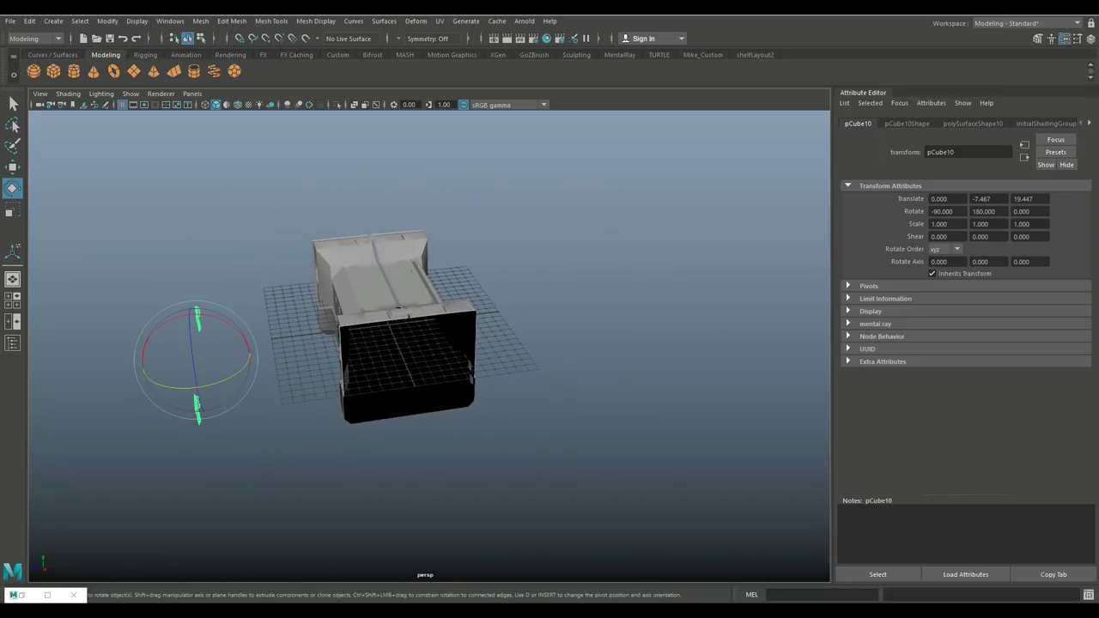
key(w)
drag(167, 363, 298, 346)
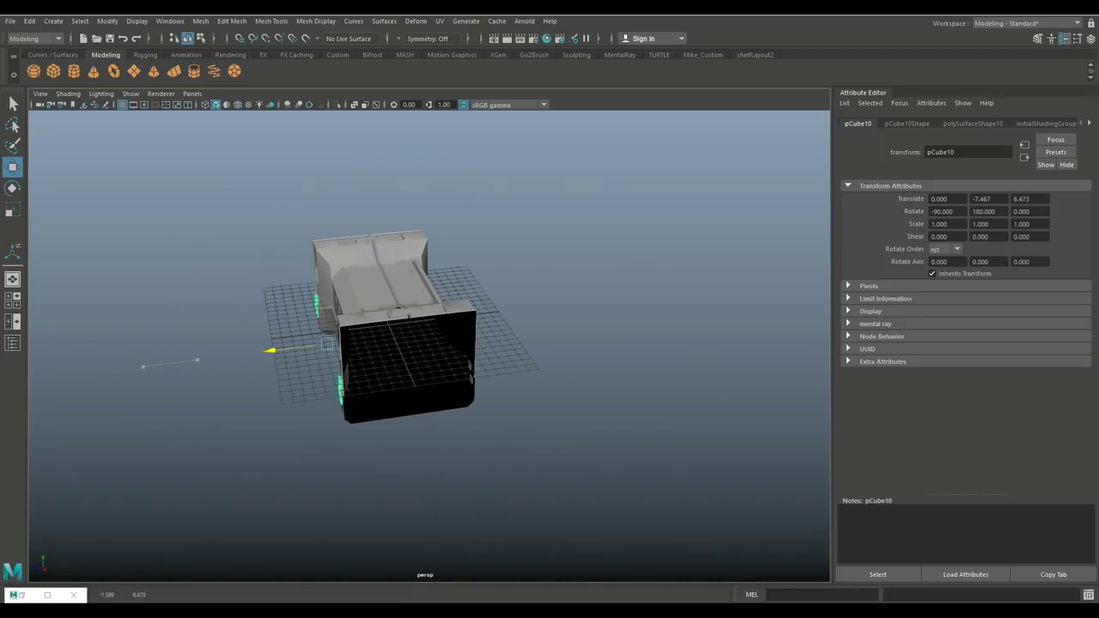
Nudge side piece pCube10 along Z from 6.495 to 6.475.
key(f)
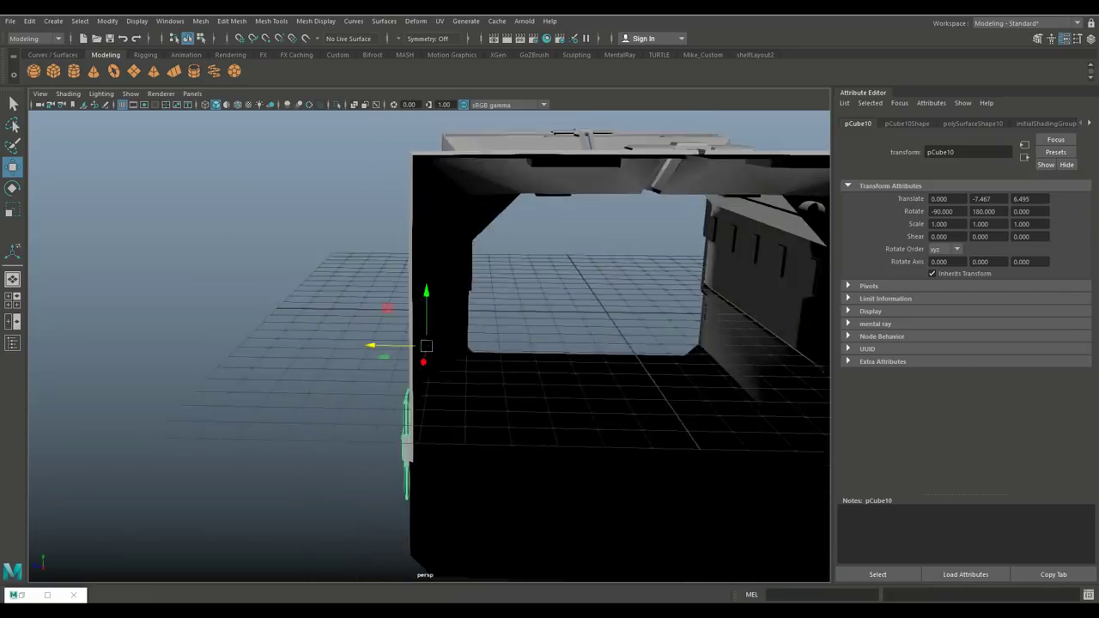
drag(396, 347, 820, 369)
scroll(429, 343, down, 5)
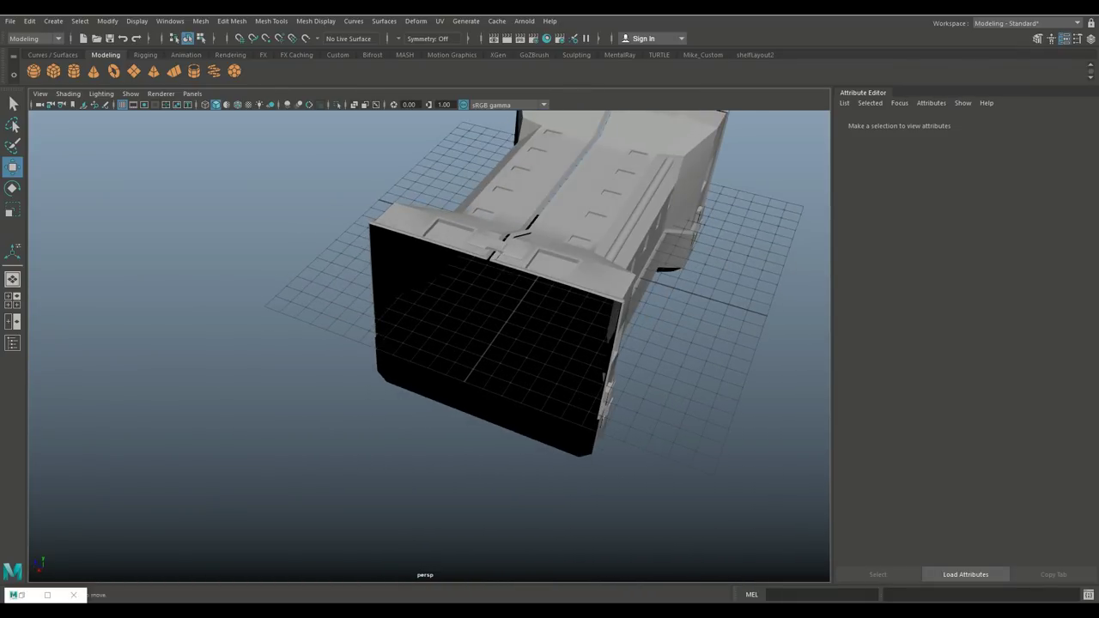
click(584, 189)
alt+drag(584, 189, 661, 275)
Slide end cube pCube11 outward along X from the hull's end, then show the four-view layout.
click(635, 215)
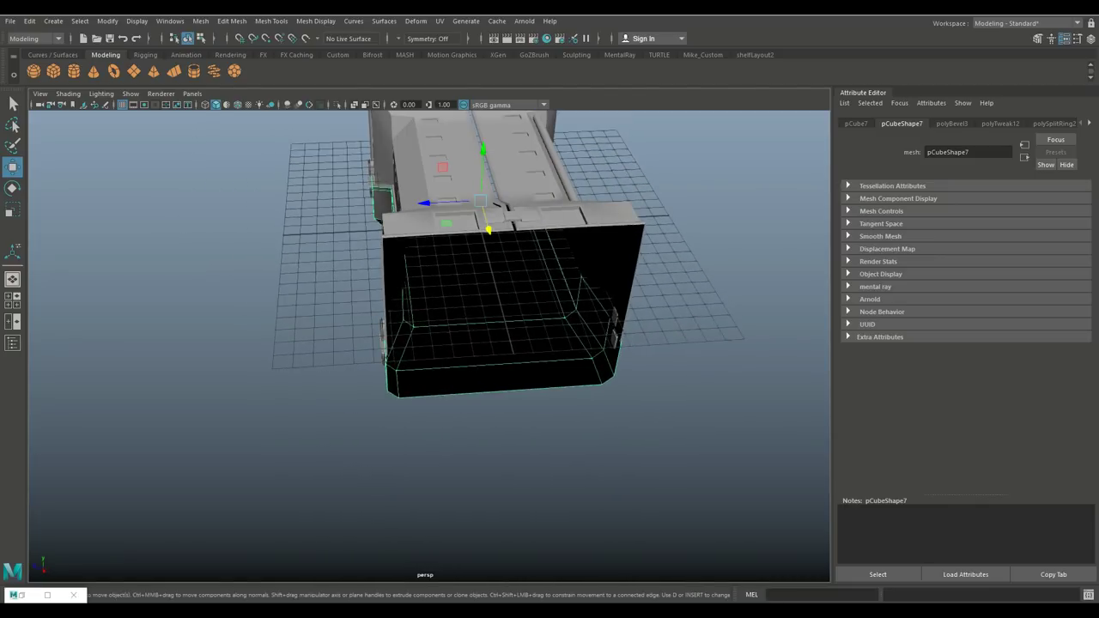
click(515, 309)
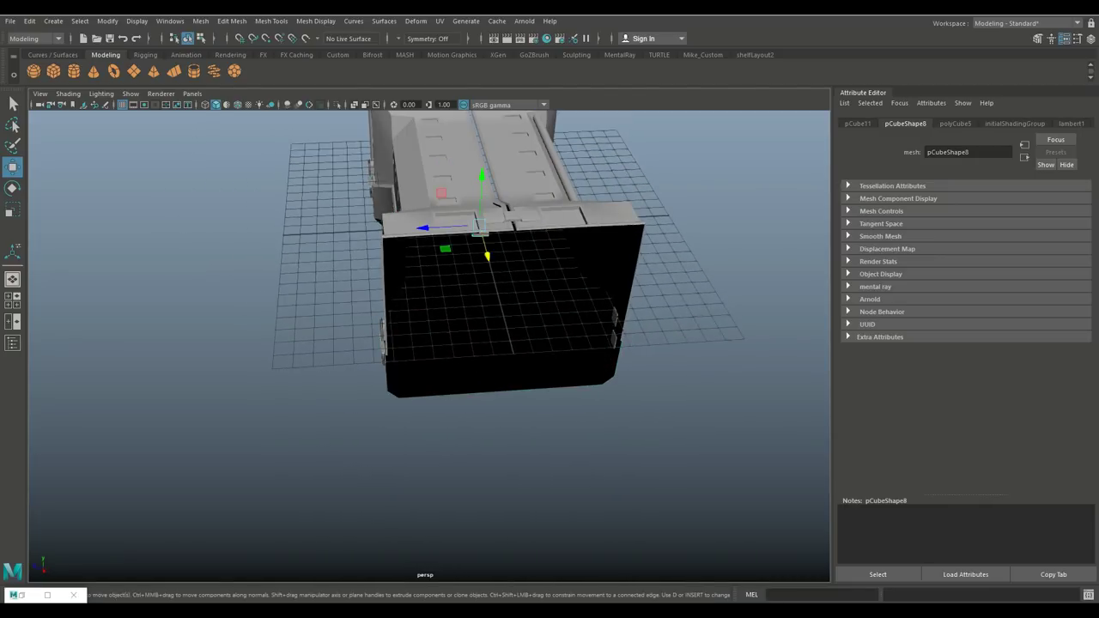
drag(487, 256, 613, 378)
key(r)
key(space)
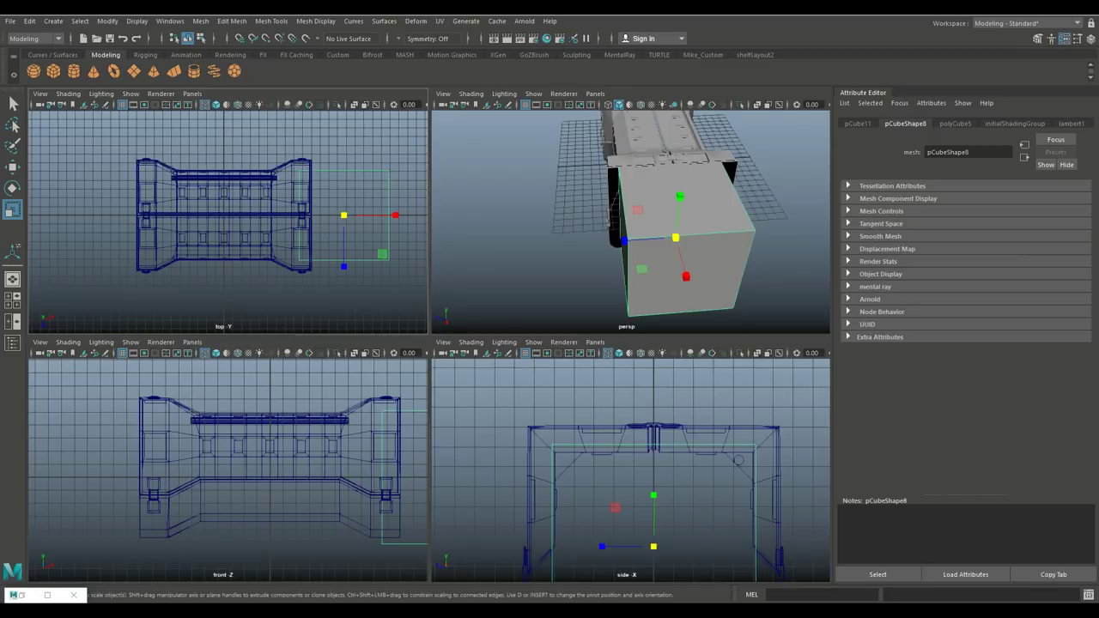
In side view, raise pCube11's top face to the hull's top and lower its bottom edge to the base.
key(space)
scroll(429, 343, down, 5)
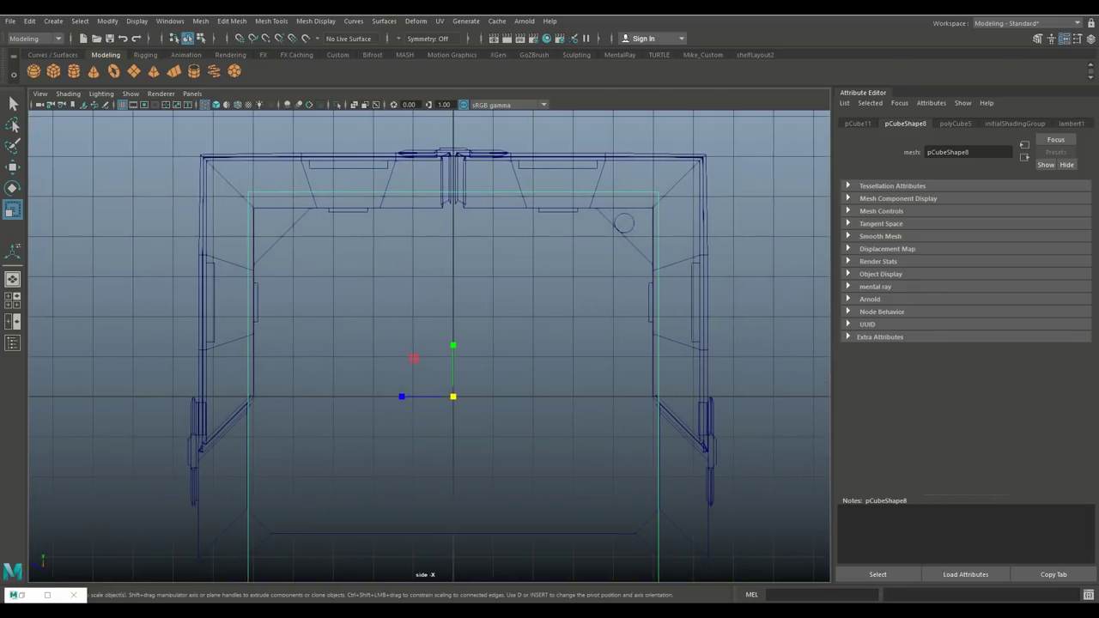
key(w)
drag(445, 339, 445, 317)
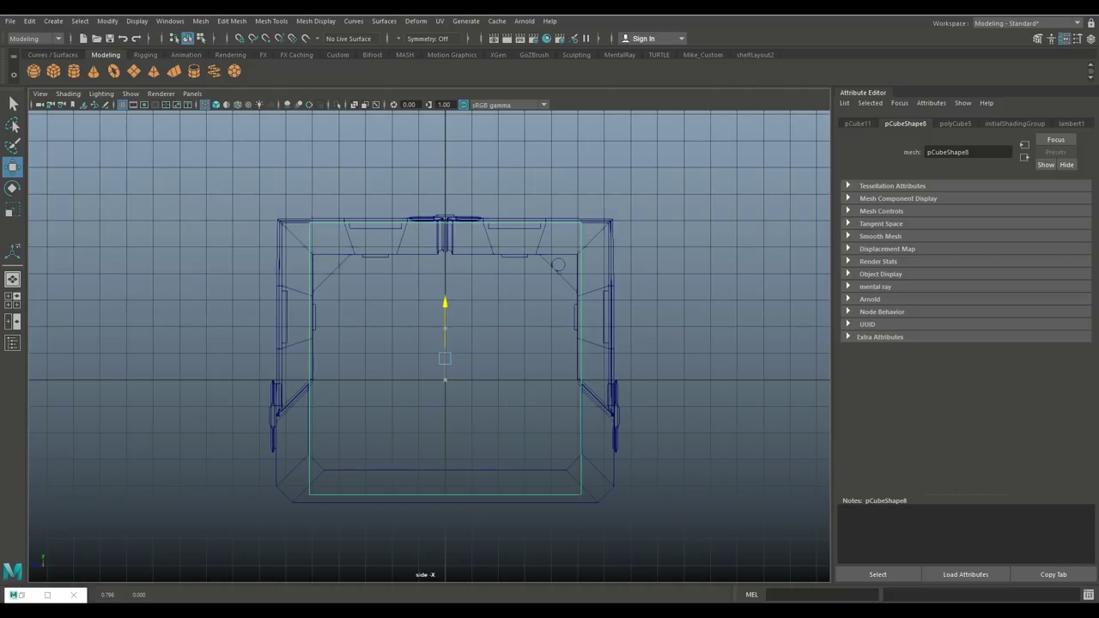
right_drag(339, 270, 283, 264)
drag(583, 476, 258, 551)
middle_drag(406, 456, 406, 463)
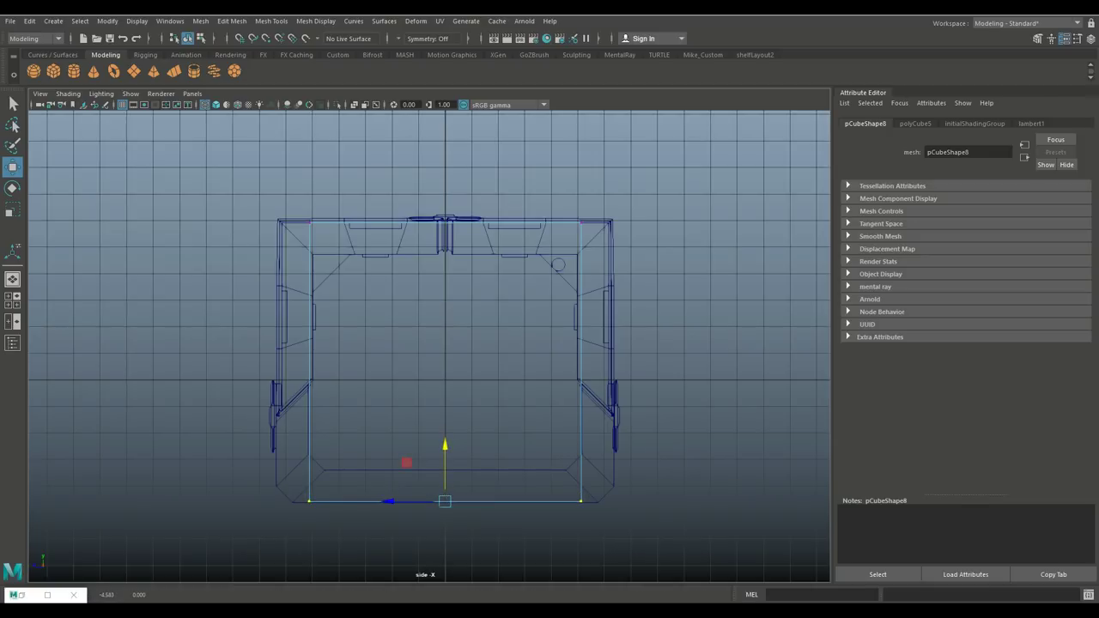
Push pCube11's left and right vertical edges out to the hull's sides.
click(270, 324)
drag(261, 362, 234, 361)
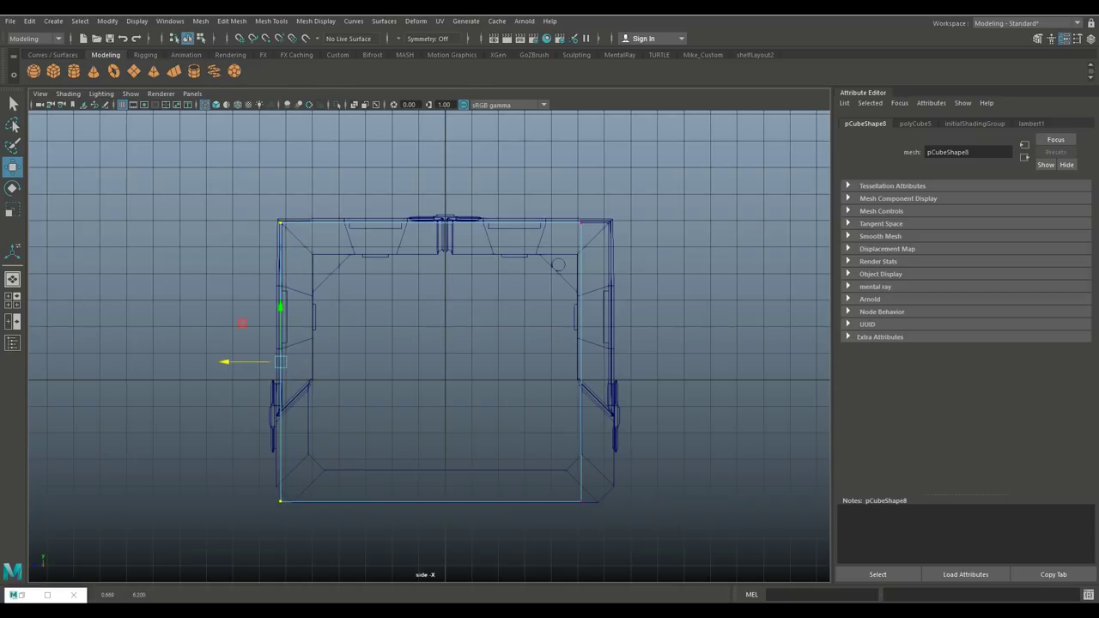
click(542, 324)
drag(528, 362, 558, 361)
key(space)
key(space)
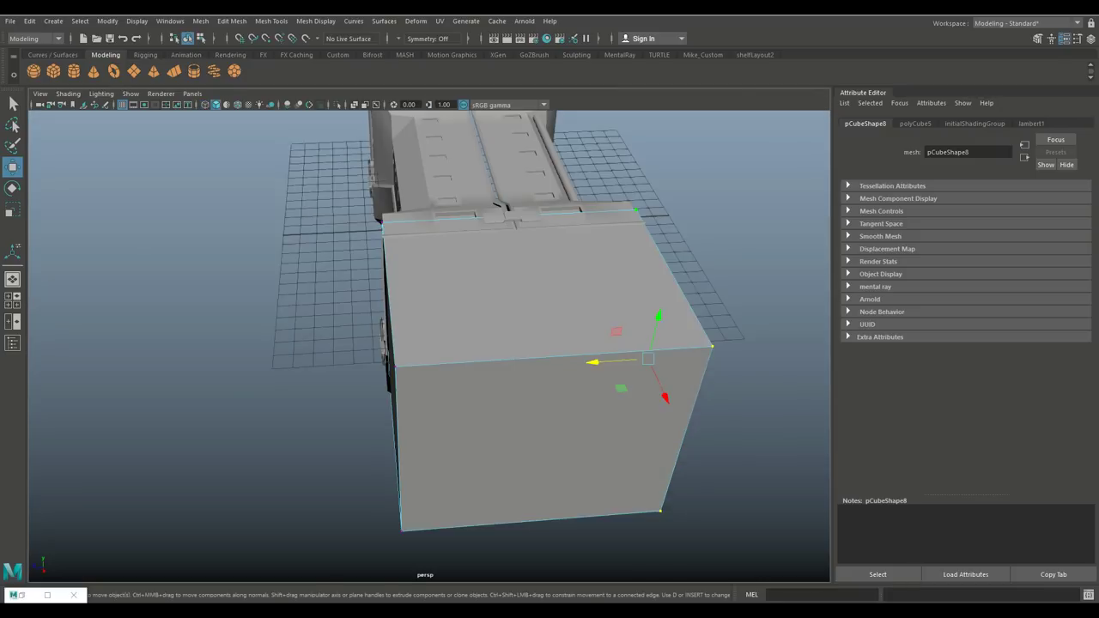
scroll(631, 214, down, 3)
alt+drag(631, 215, 549, 223)
right_drag(346, 289, 404, 250)
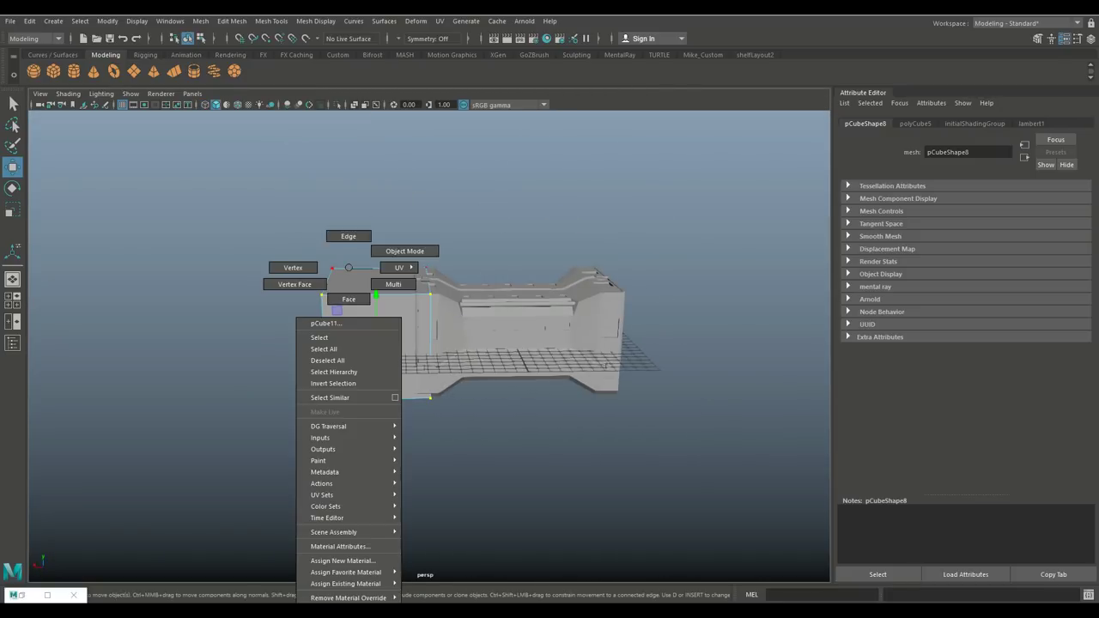
Move pCube11 along X until it butts against the hull's end.
drag(348, 329, 301, 309)
right_drag(318, 267, 363, 280)
click(344, 309)
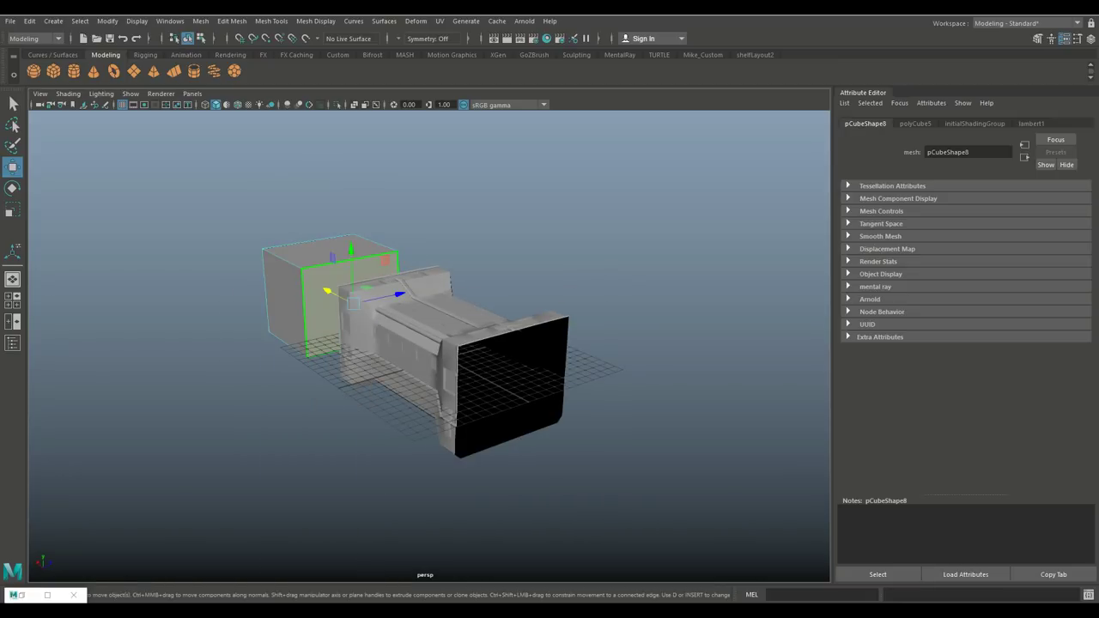
click(602, 506)
alt+drag(515, 386, 412, 382)
right_drag(233, 267, 290, 251)
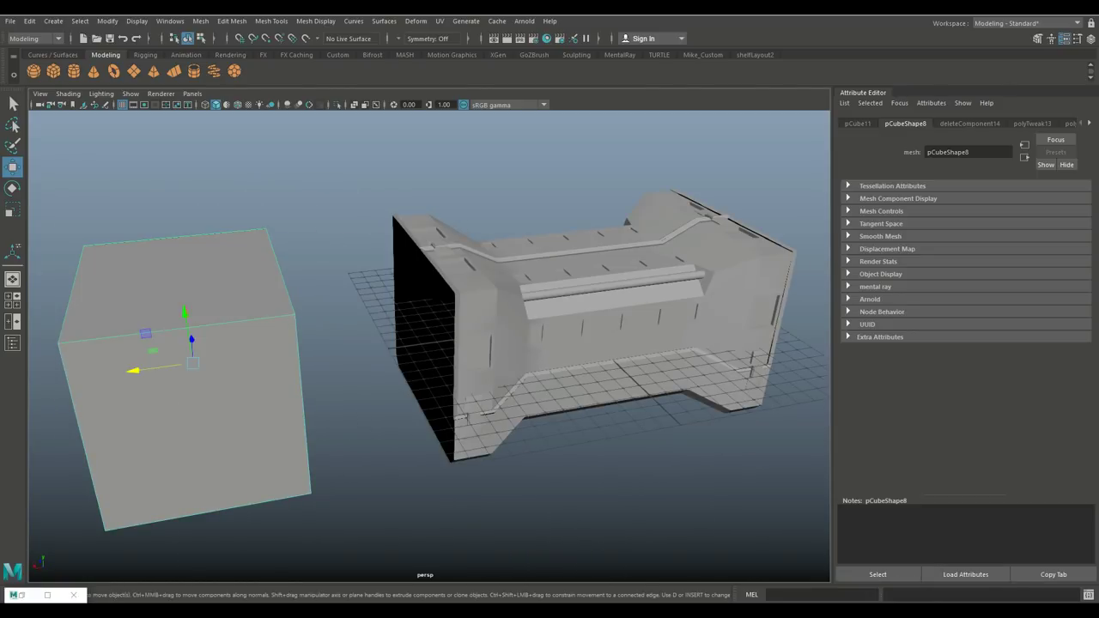
drag(159, 369, 309, 350)
scroll(429, 343, up, 5)
alt+drag(430, 343, 455, 340)
Scale pCube11 down slightly on X to shorten it.
key(r)
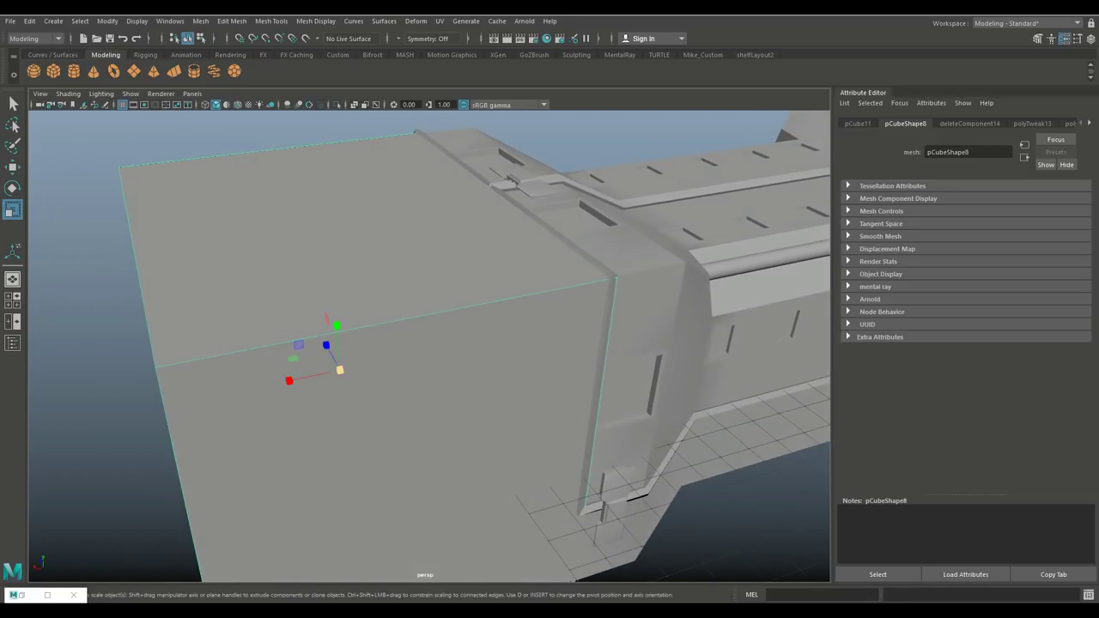
drag(289, 380, 292, 379)
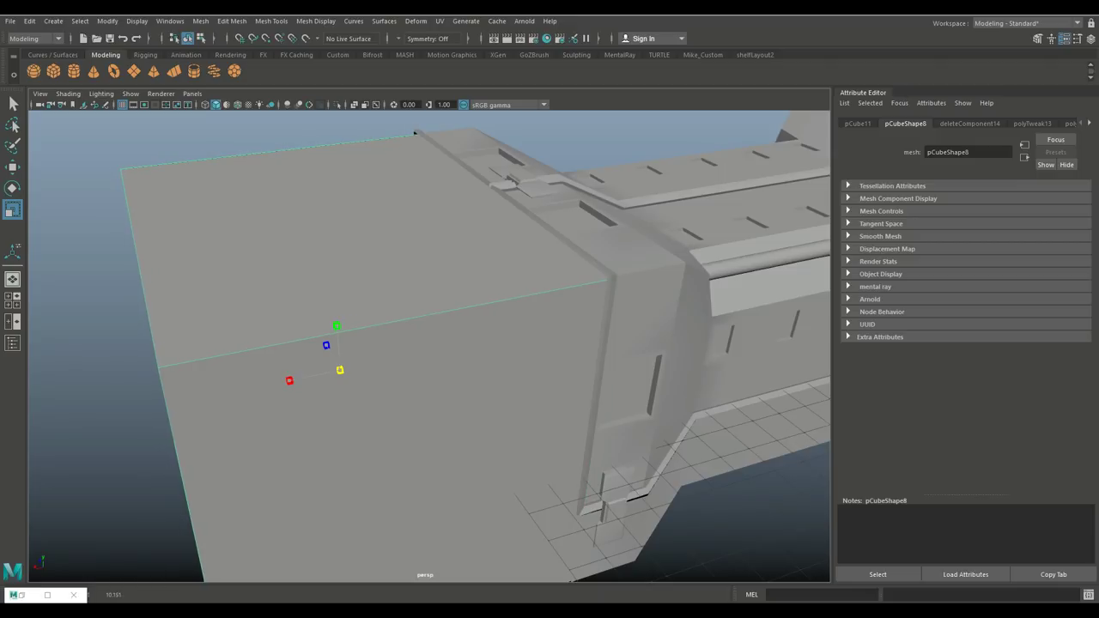
scroll(430, 344, down, 5)
alt+drag(429, 344, 406, 267)
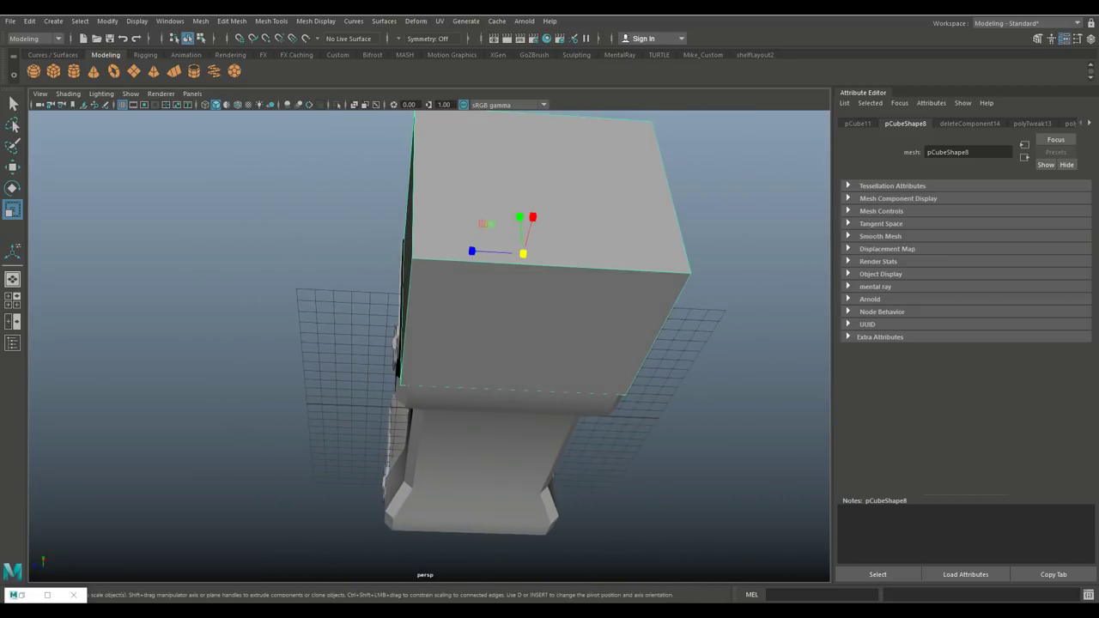
Select the end block's vertical edge and apply Edit Mesh > Bevel to it.
right_click(406, 267)
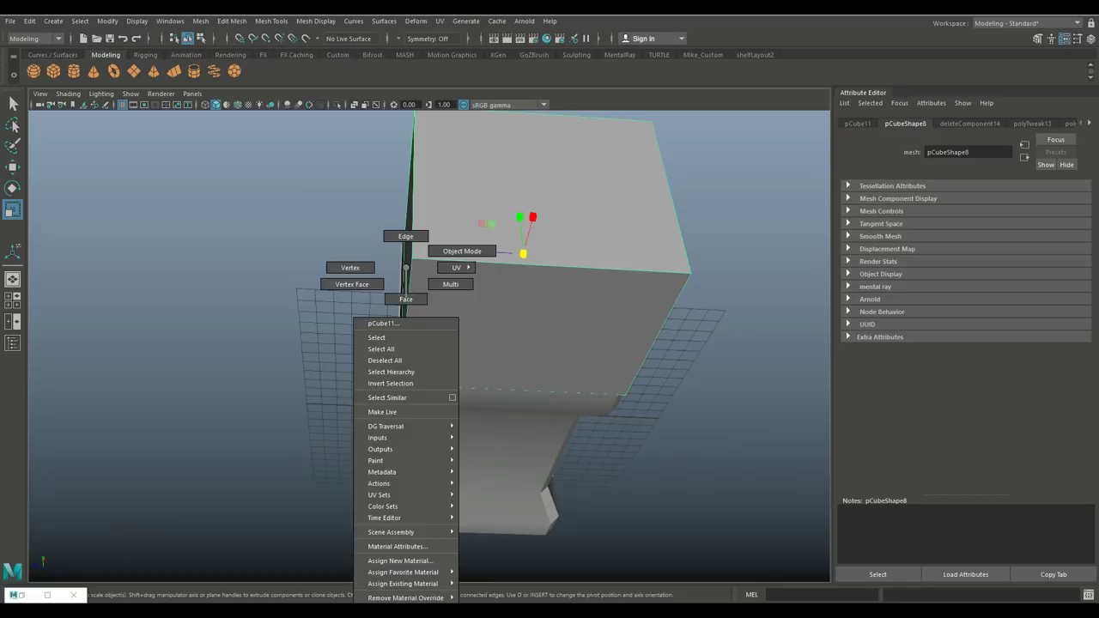
click(406, 236)
click(659, 335)
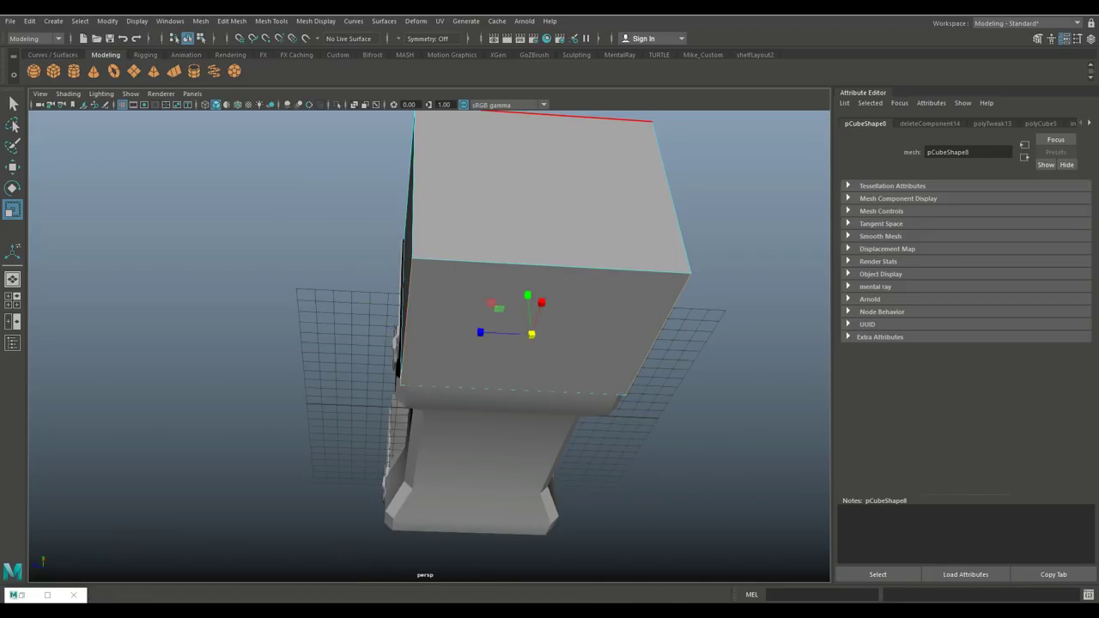
click(232, 21)
click(245, 61)
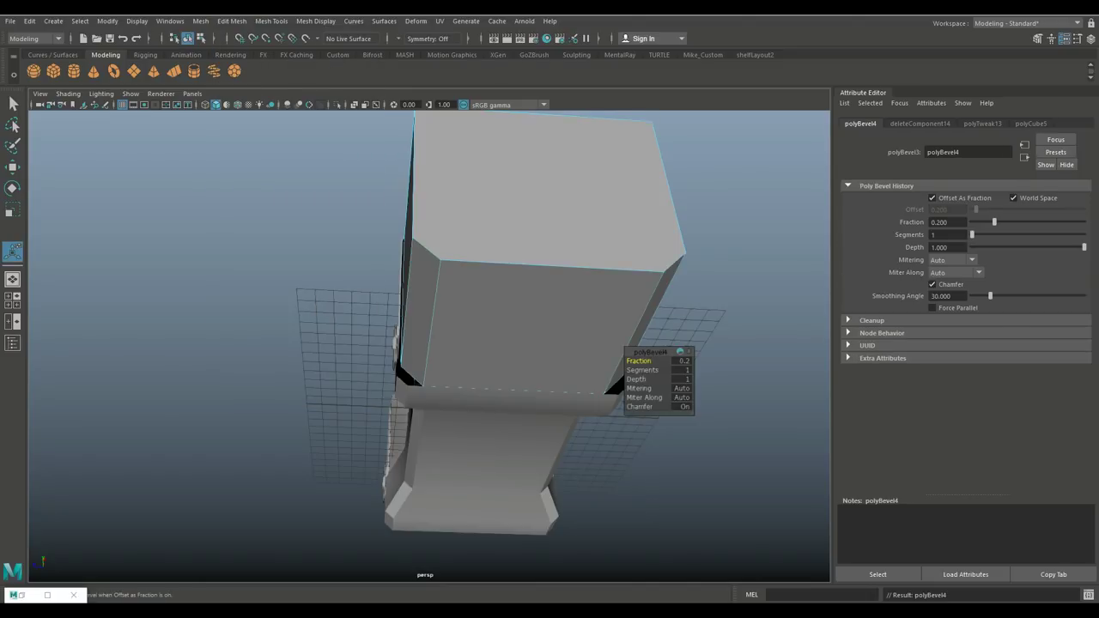
Reduce the bevel Fraction to 0.1 and orbit to inspect the bevelled block.
click(12, 300)
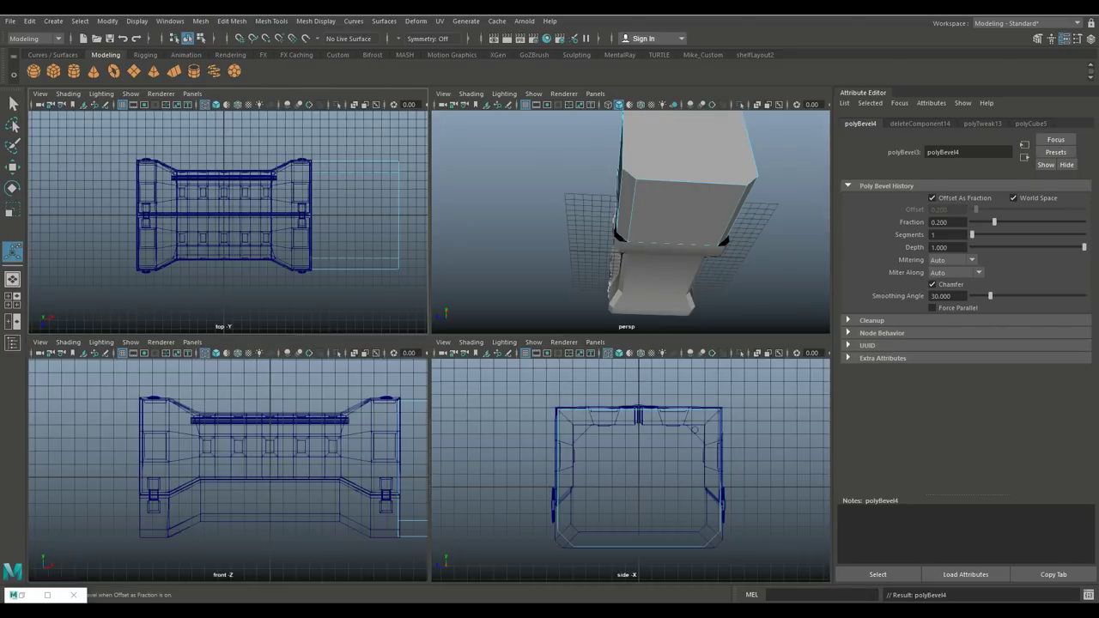
key(space)
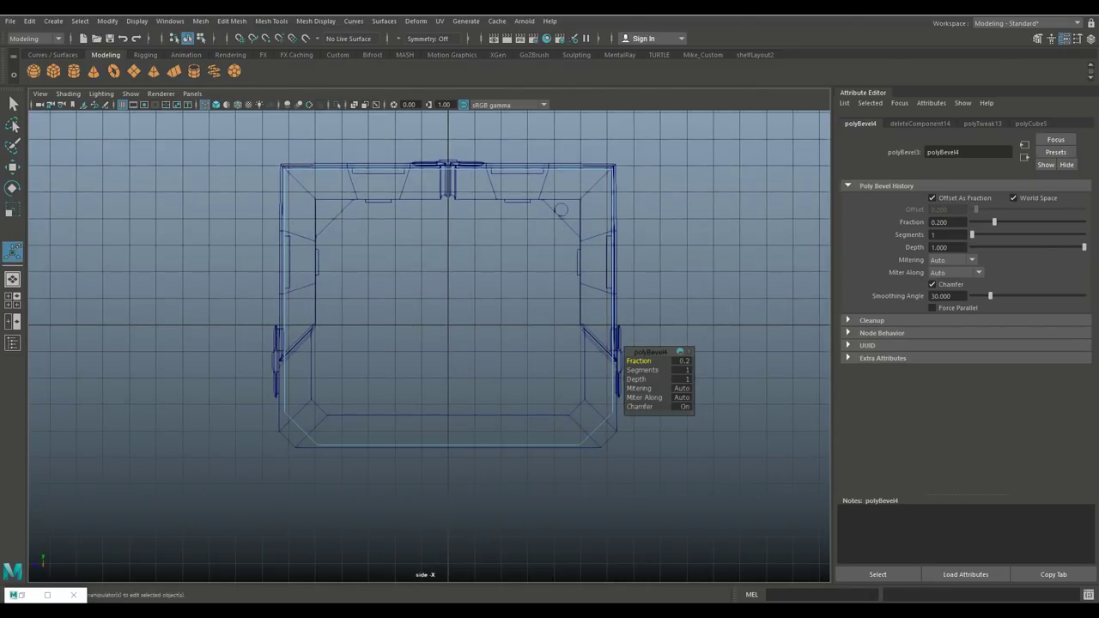
click(682, 360)
key(Return)
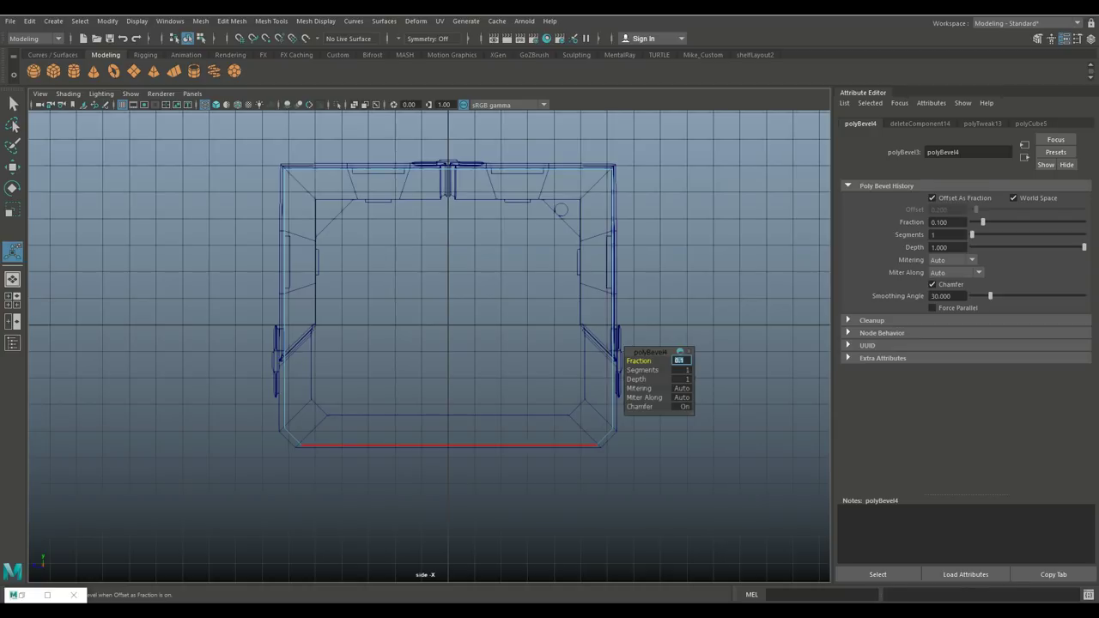
click(13, 301)
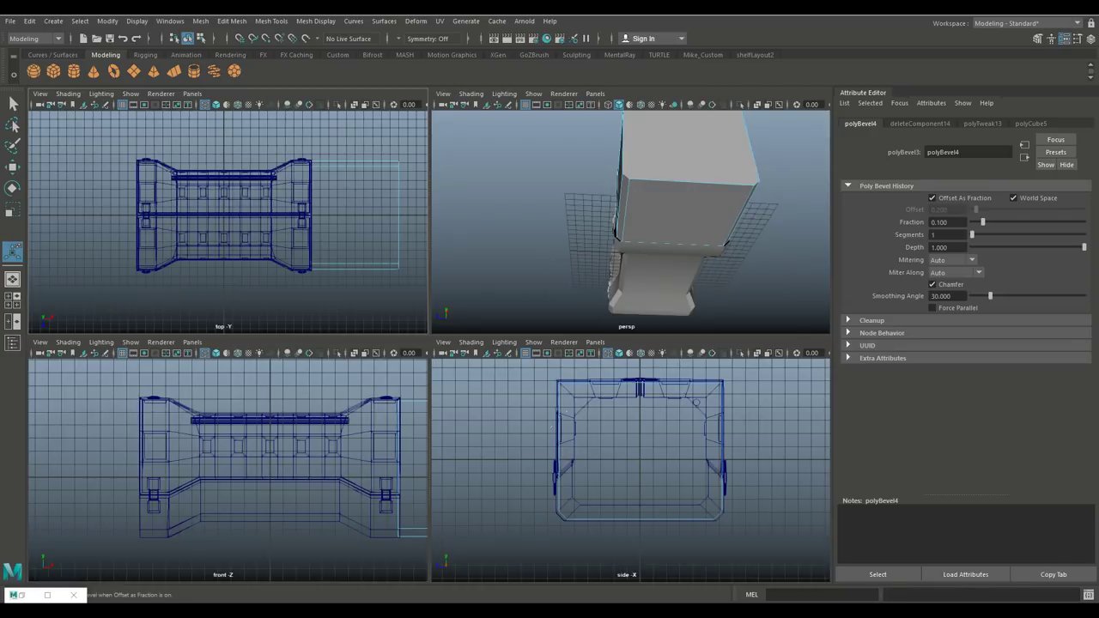
key(space)
alt+drag(429, 343, 515, 326)
Insert an edge loop around the end block close to the hull.
click(730, 481)
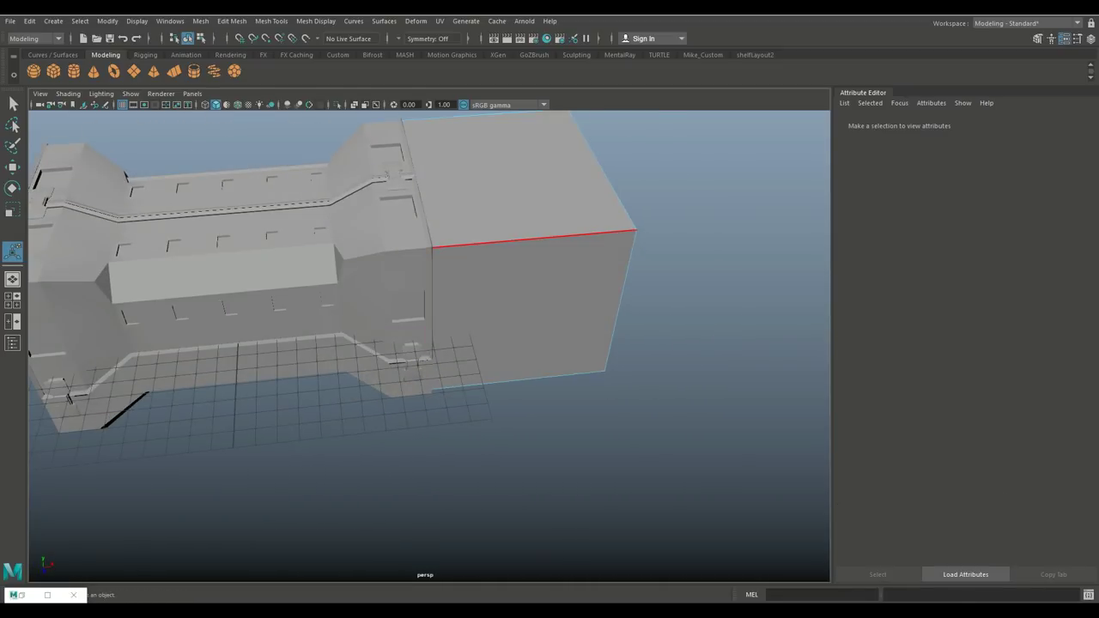
right_drag(594, 180, 594, 214)
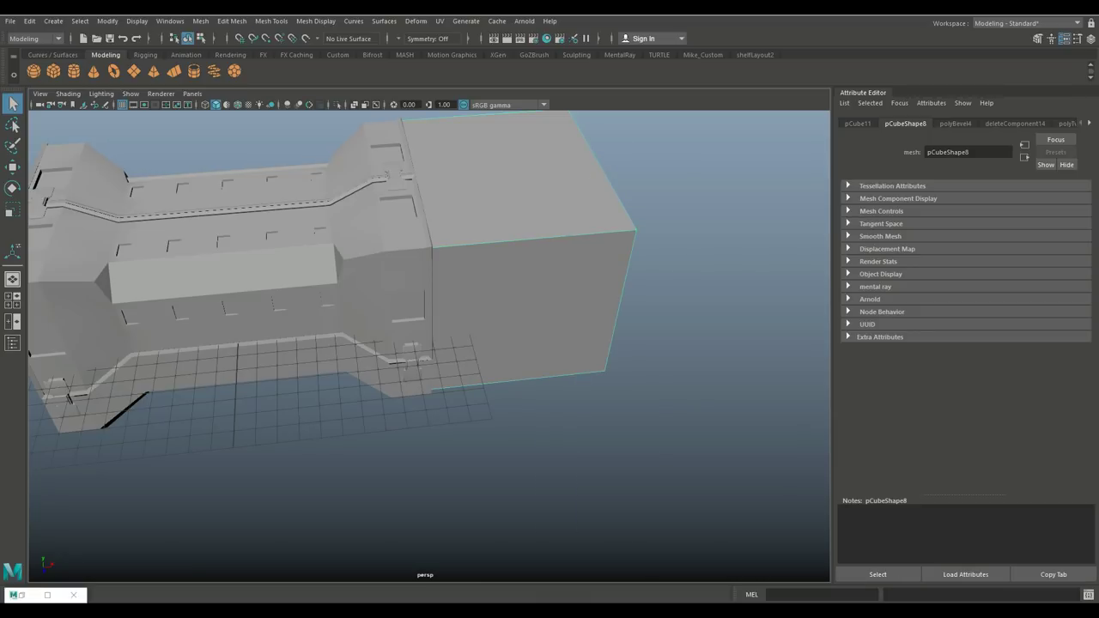
click(271, 21)
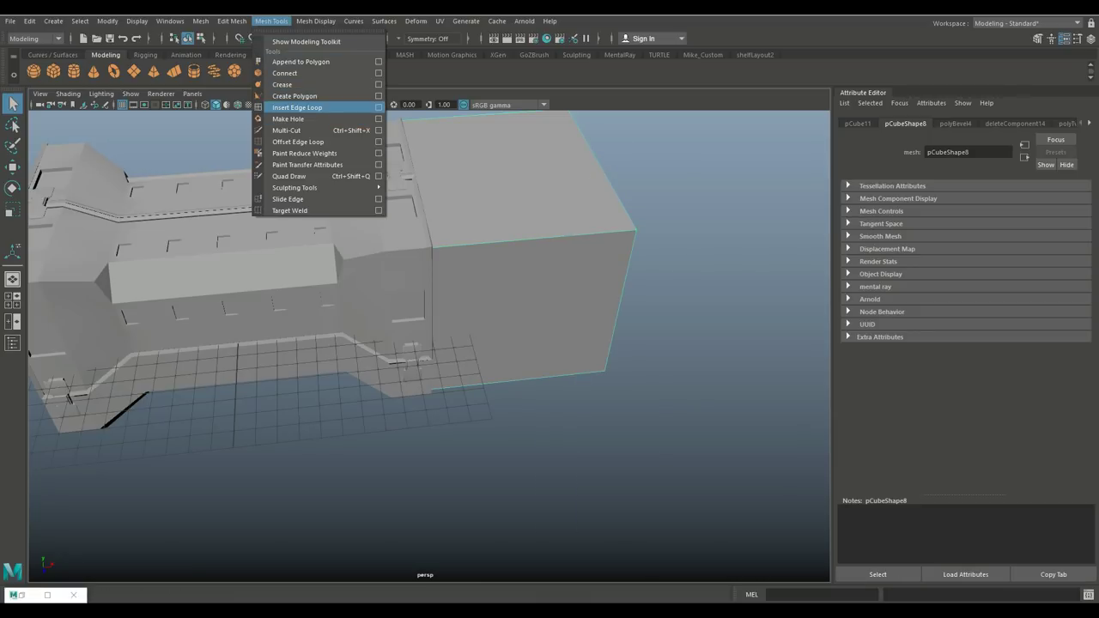
click(378, 108)
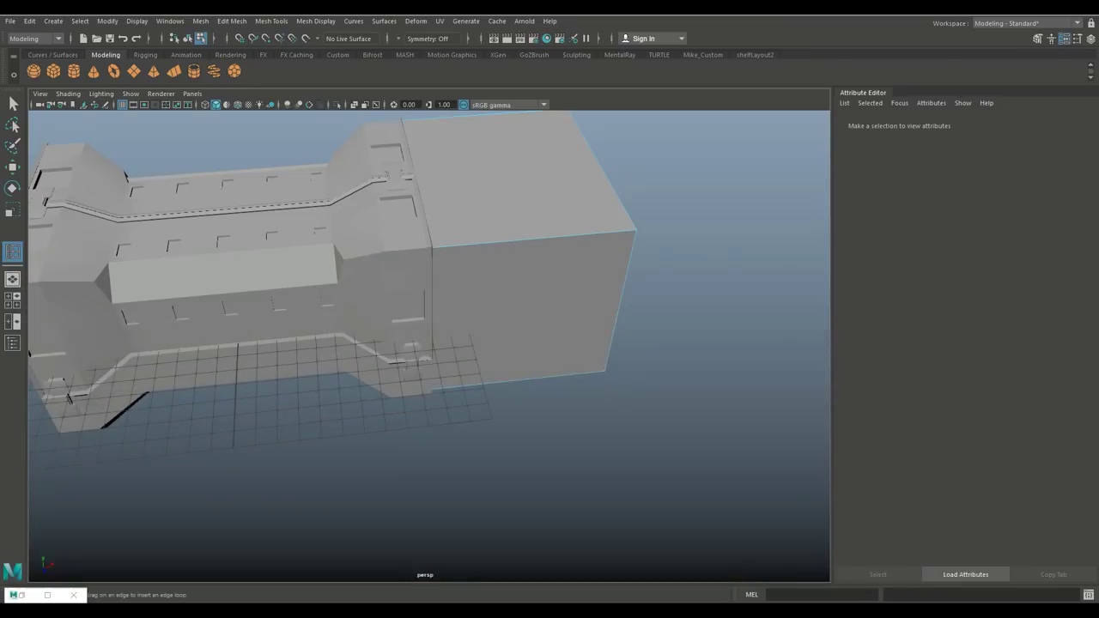
click(451, 247)
scroll(429, 343, up, 6)
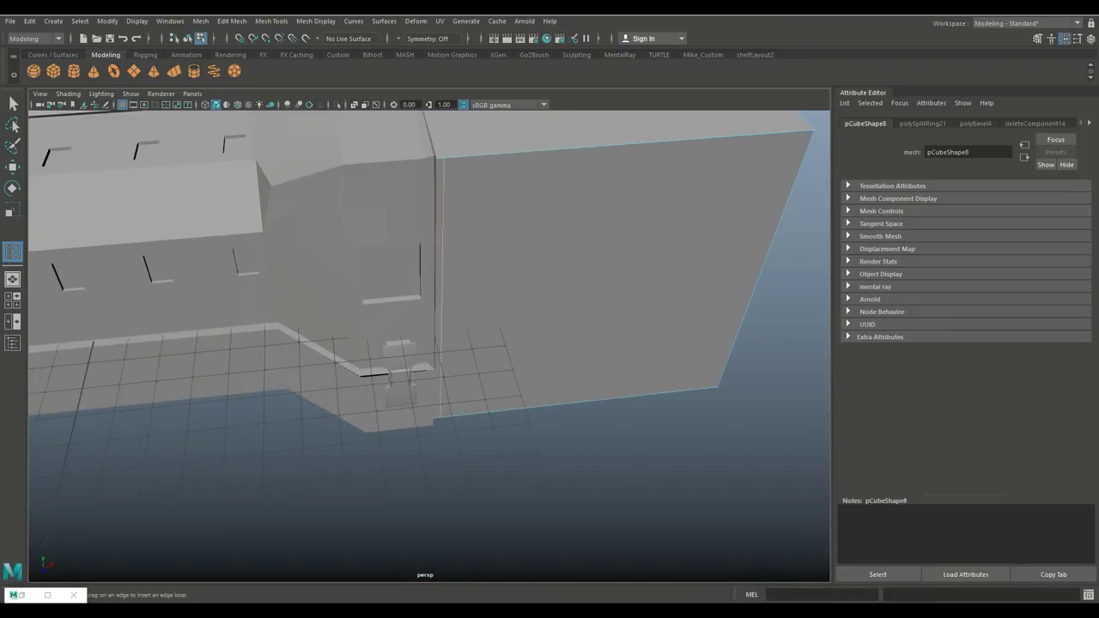
Select the block's outer end face and extrude it with Ctrl+E.
key(q)
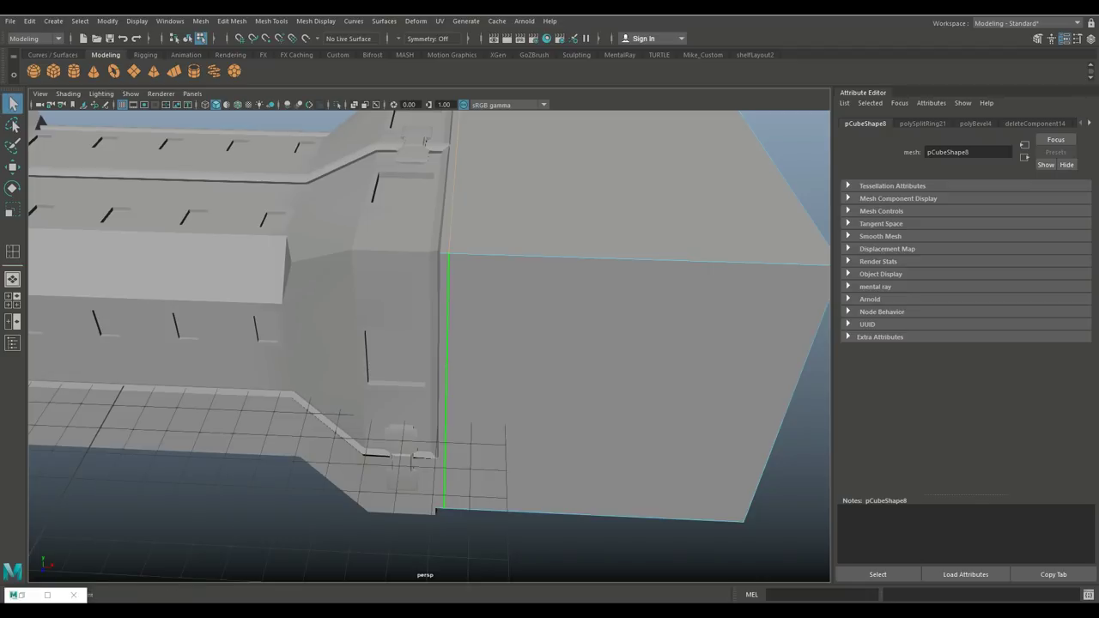
right_drag(444, 252, 441, 218)
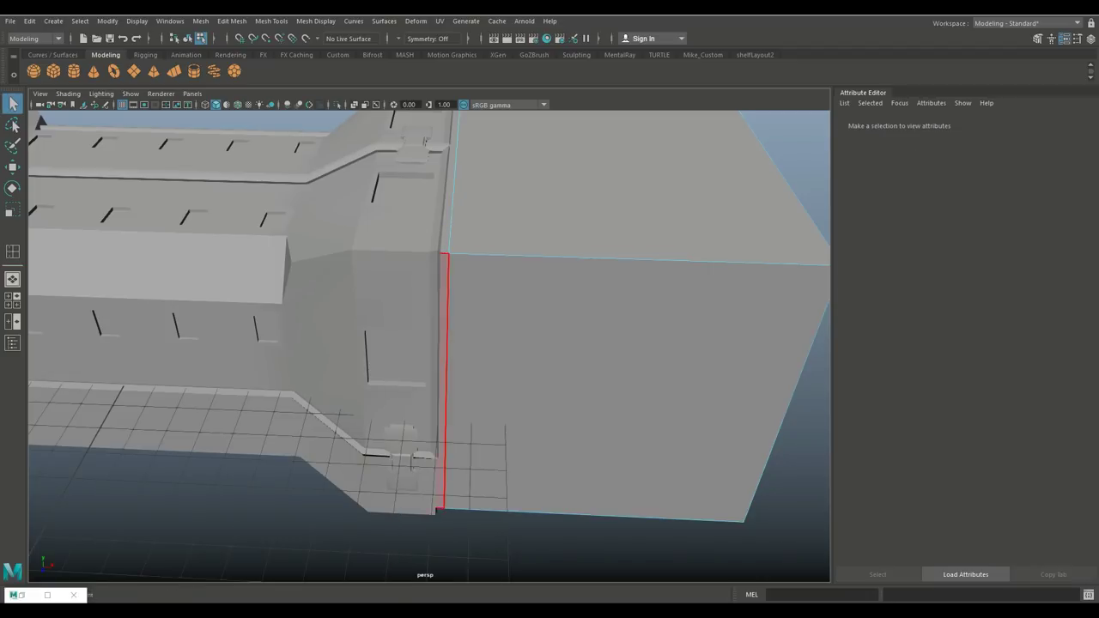
click(441, 344)
scroll(429, 344, down, 5)
alt+drag(515, 343, 481, 404)
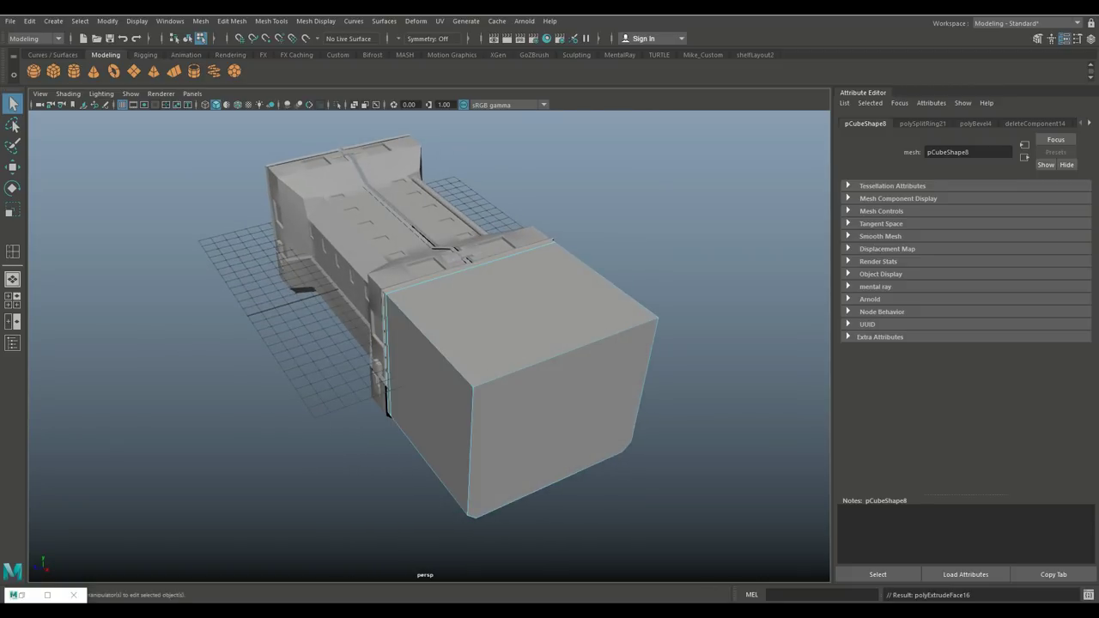
key(ctrl+e)
Confirm the extrusion's Thickness value, clear the selection and orbit to a low side view.
click(708, 360)
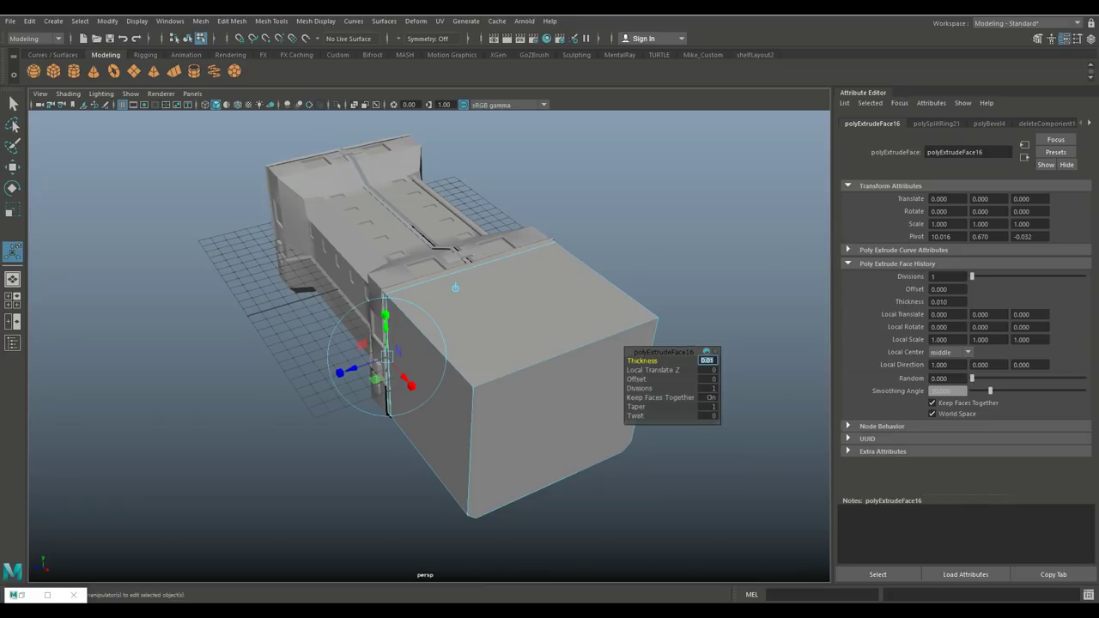
key(Return)
click(730, 481)
alt+drag(516, 344, 361, 305)
Select the block's far-end vertices and slide them inward toward the hull.
right_click(535, 267)
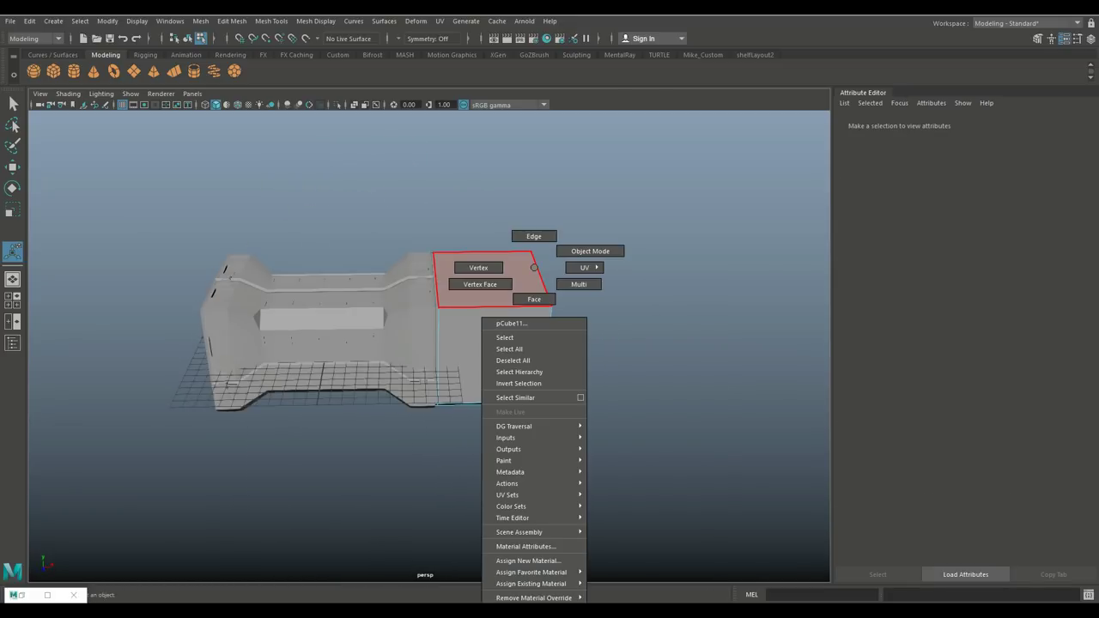
click(478, 267)
drag(667, 201, 483, 533)
key(w)
drag(584, 325, 503, 326)
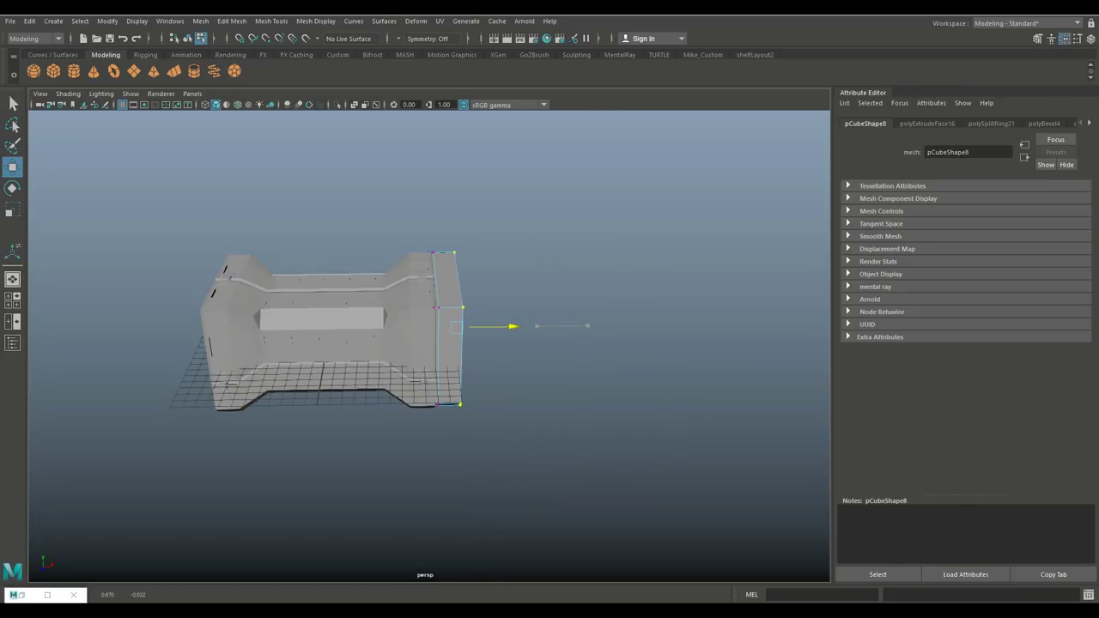
alt+drag(412, 344, 413, 289)
click(315, 21)
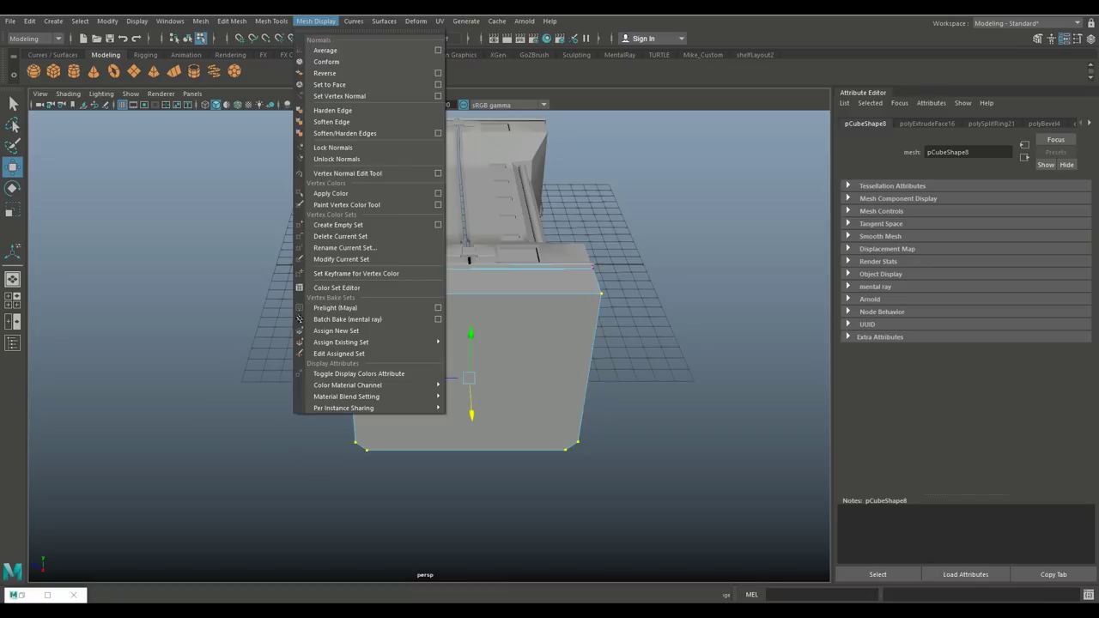
Insert two evenly spaced edge loops across the end block using Multiple edge loops set to 2.
mouse_move(271, 21)
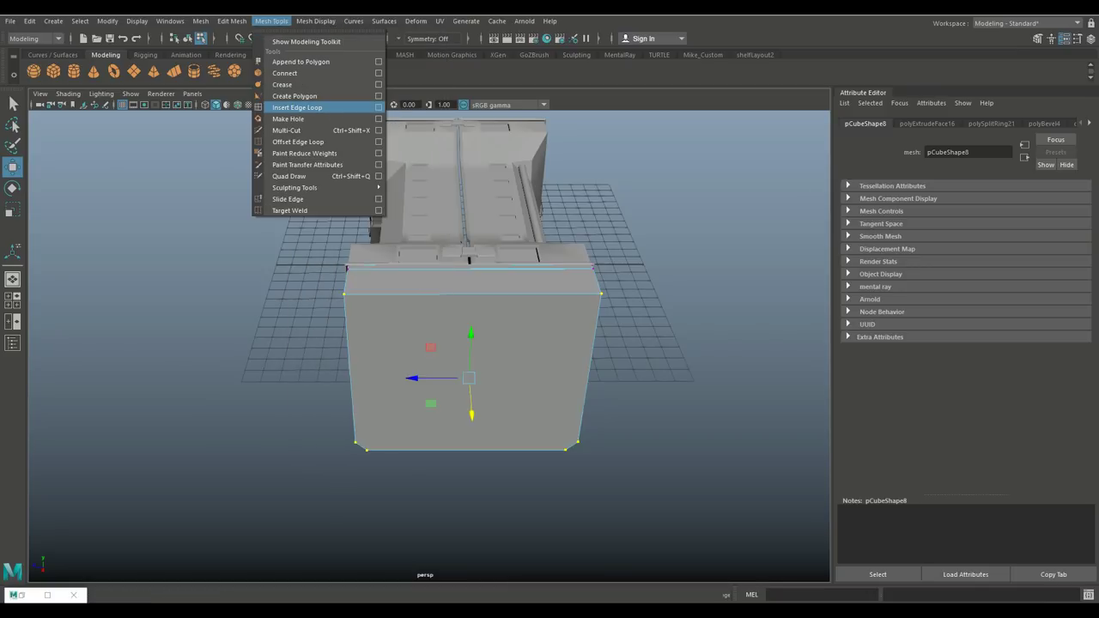
click(297, 107)
click(47, 594)
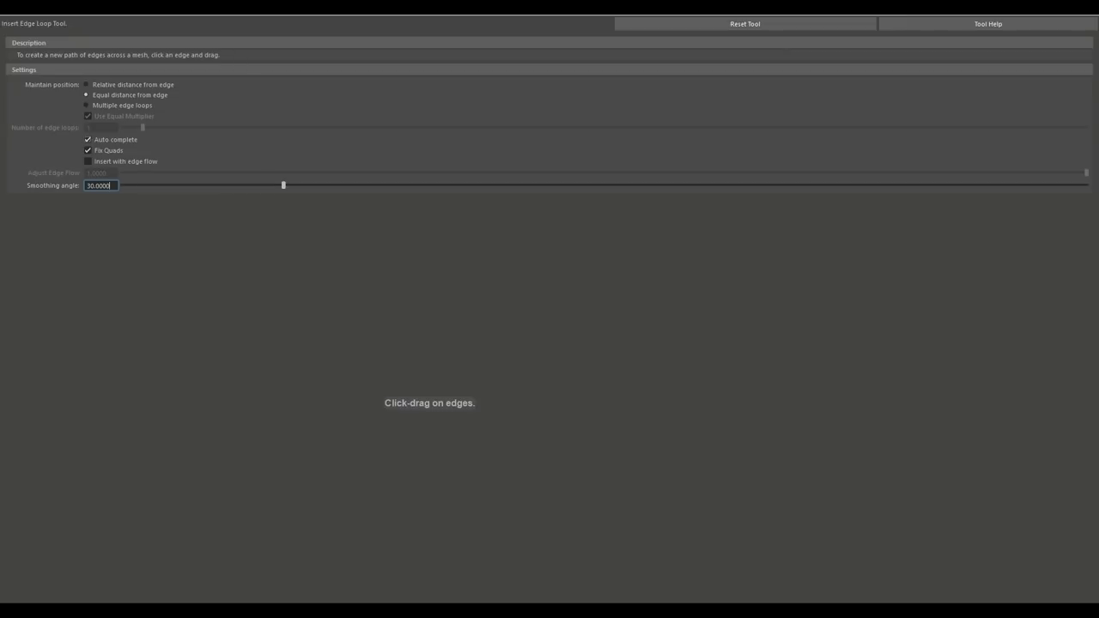
click(86, 104)
click(101, 127)
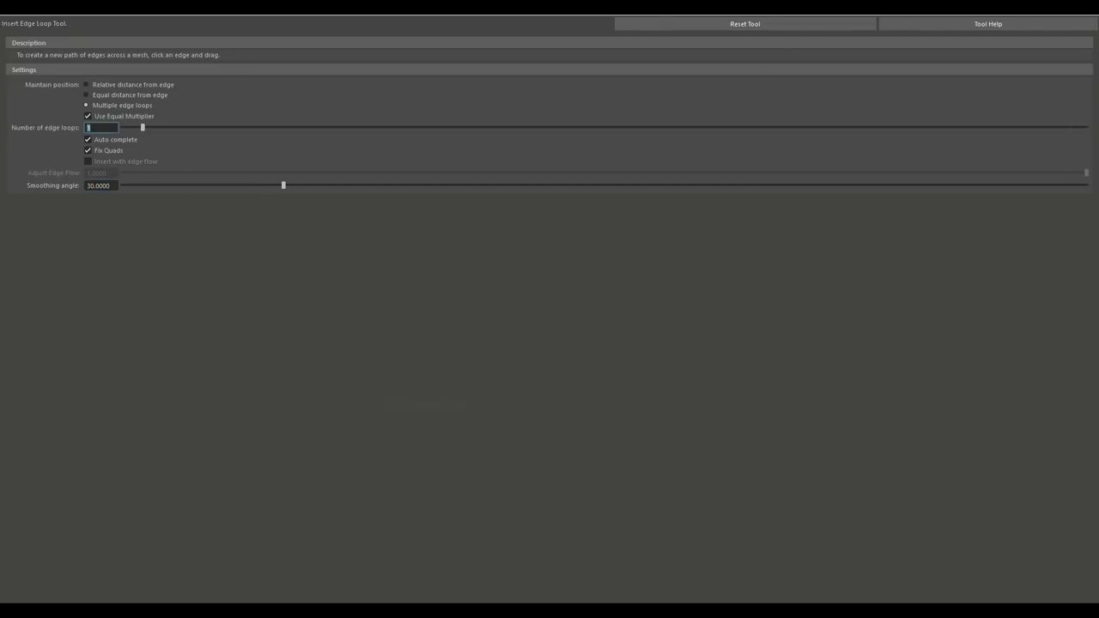
click(1036, 6)
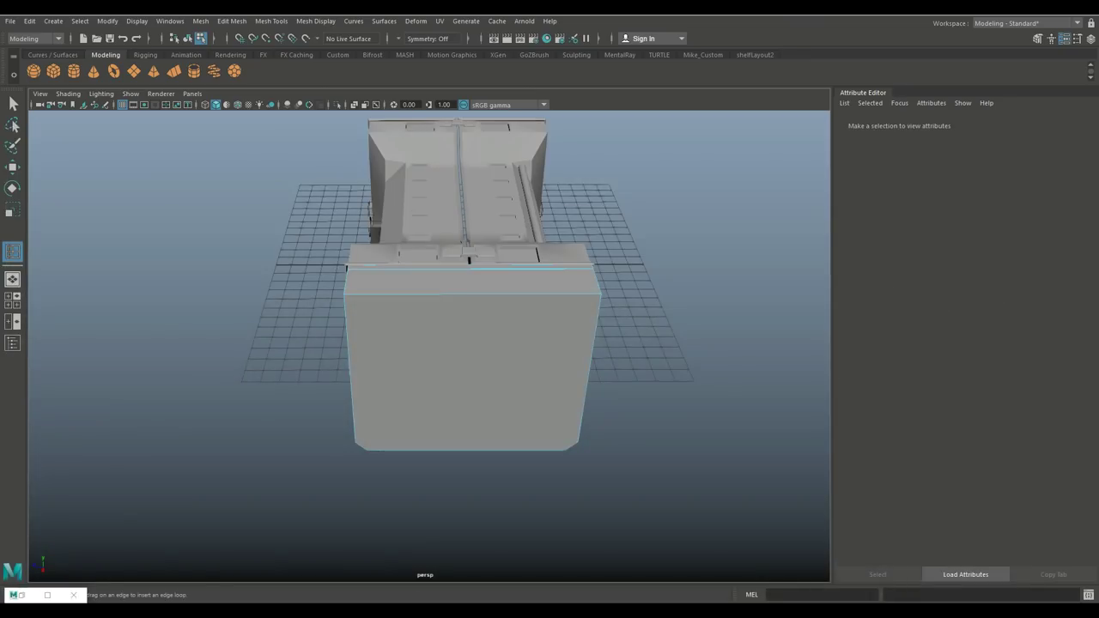
click(541, 269)
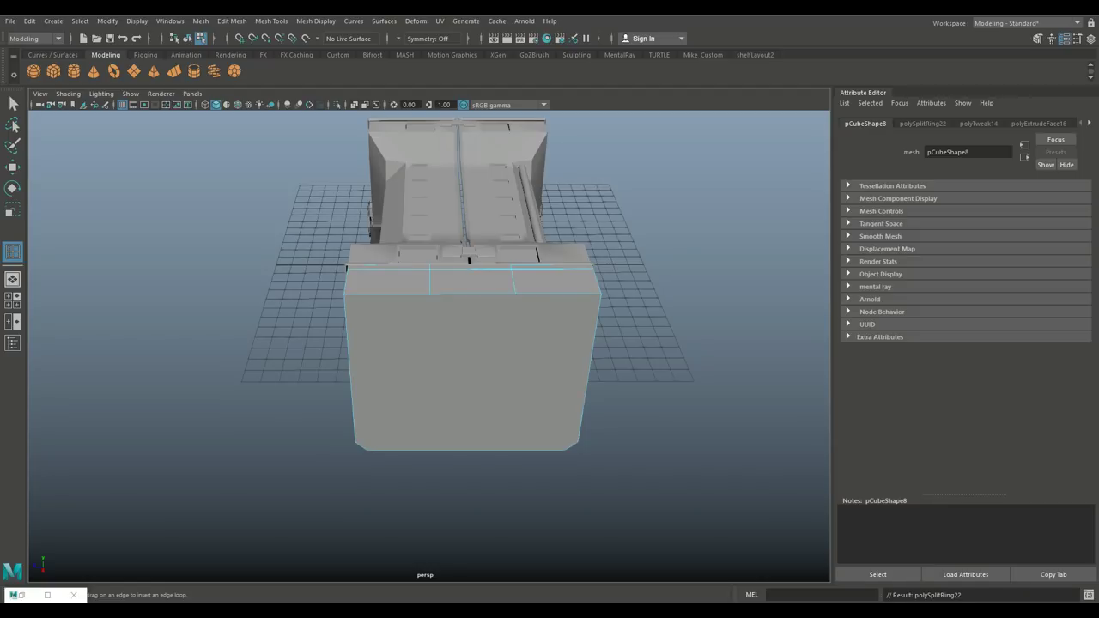
click(469, 259)
alt+drag(469, 259, 485, 275)
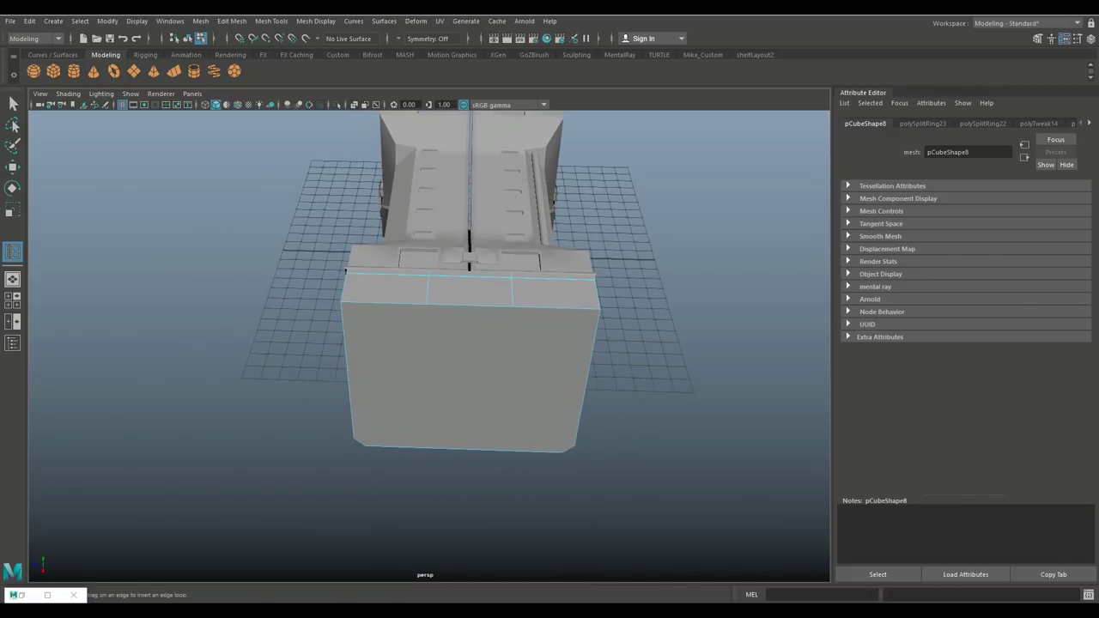
click(1038, 39)
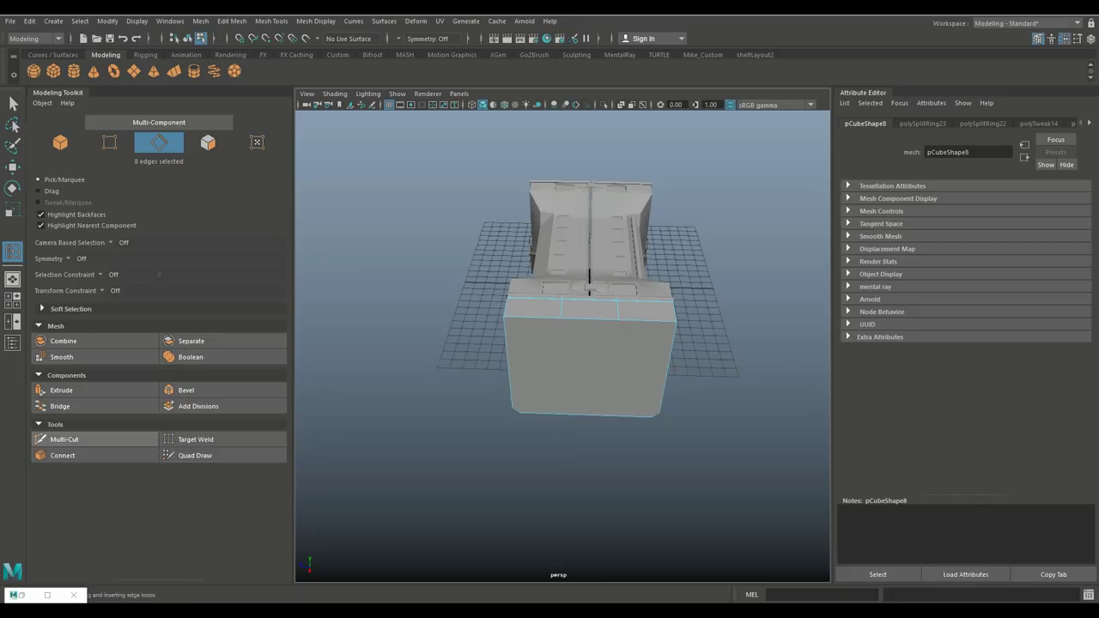
Try a Multi-Cut across the end block in wireframe, then return to shaded view.
click(61, 438)
alt+drag(558, 361, 516, 322)
key(4)
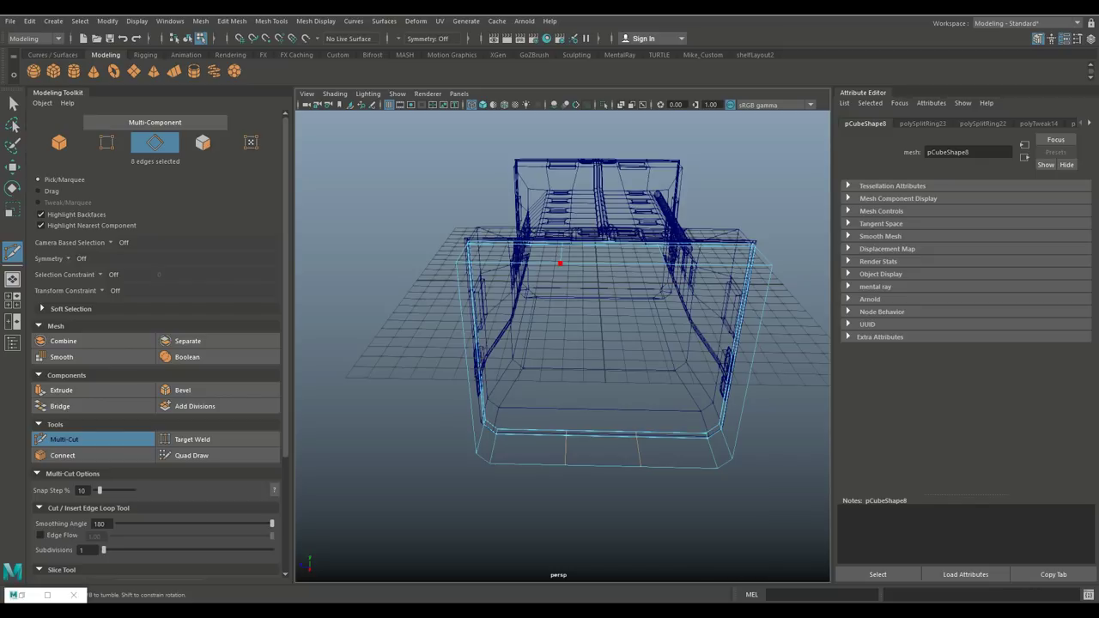
click(560, 262)
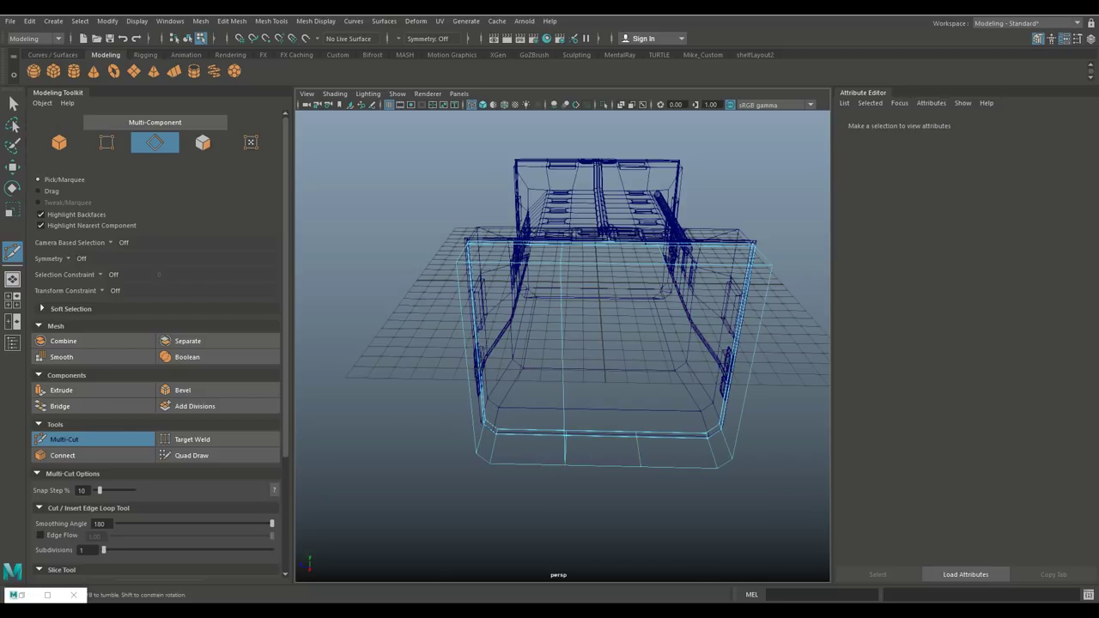
click(640, 466)
click(1038, 38)
click(319, 522)
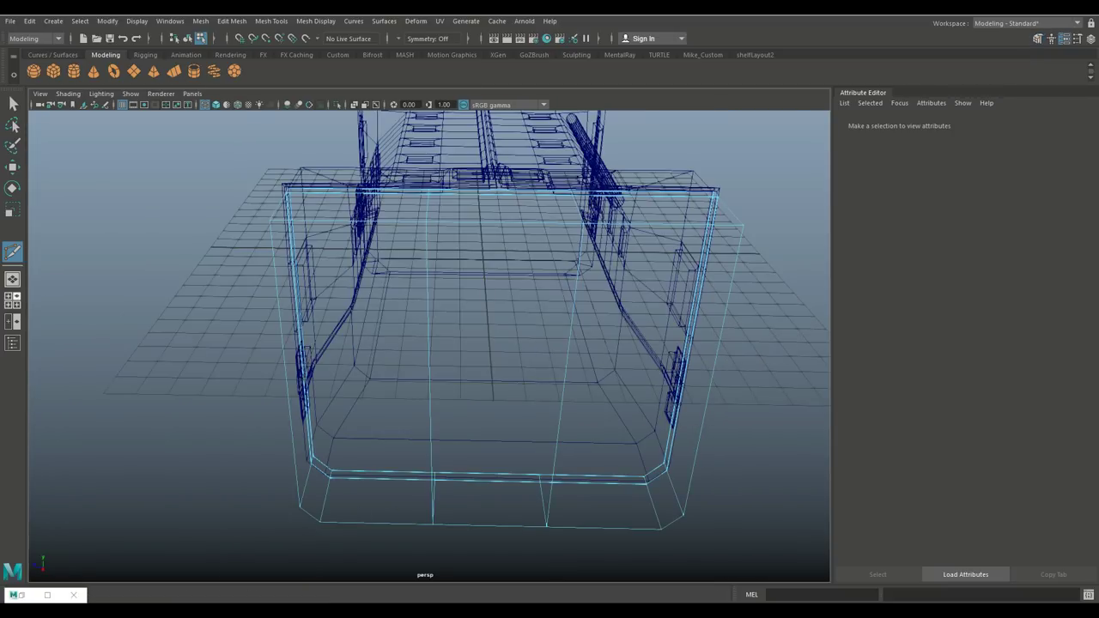
key(space)
key(space)
click(583, 225)
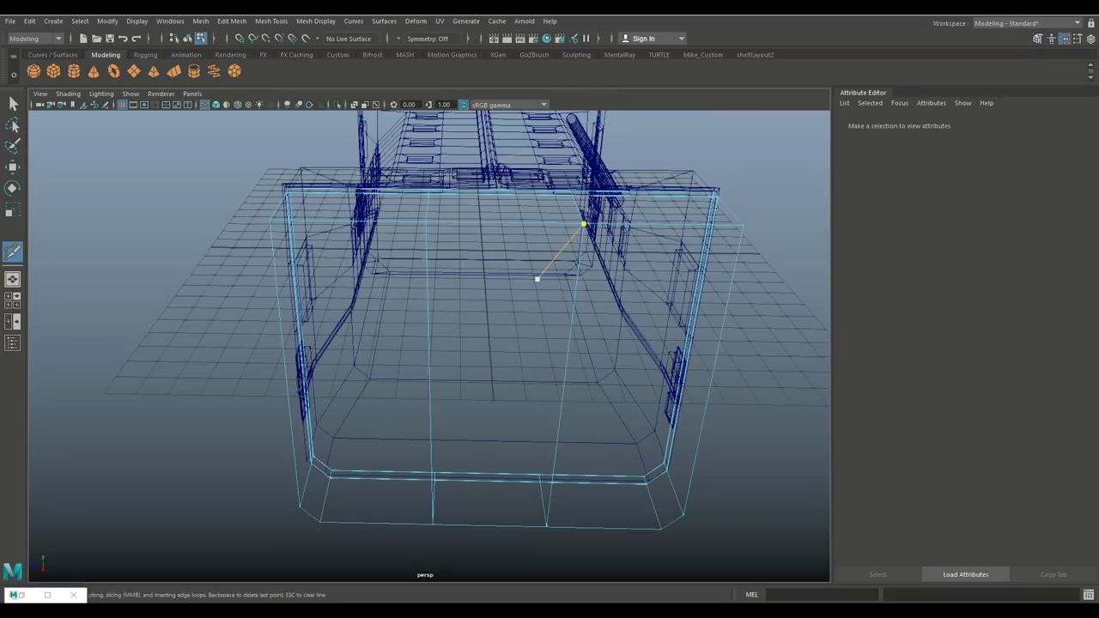
key(5)
scroll(536, 278, down, 5)
mouse_move(537, 278)
alt+mouse_down()
mouse_move(515, 283)
mouse_move(601, 273)
alt+mouse_up()
key(q)
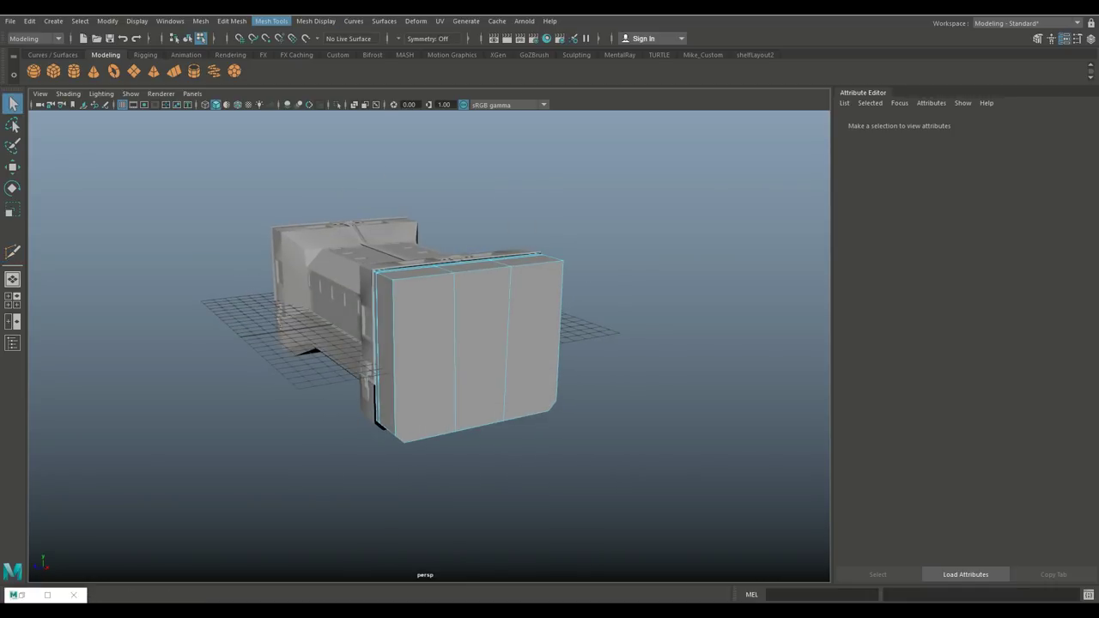
Insert another edge loop across the end block with Insert Edge Loop.
click(272, 21)
click(297, 108)
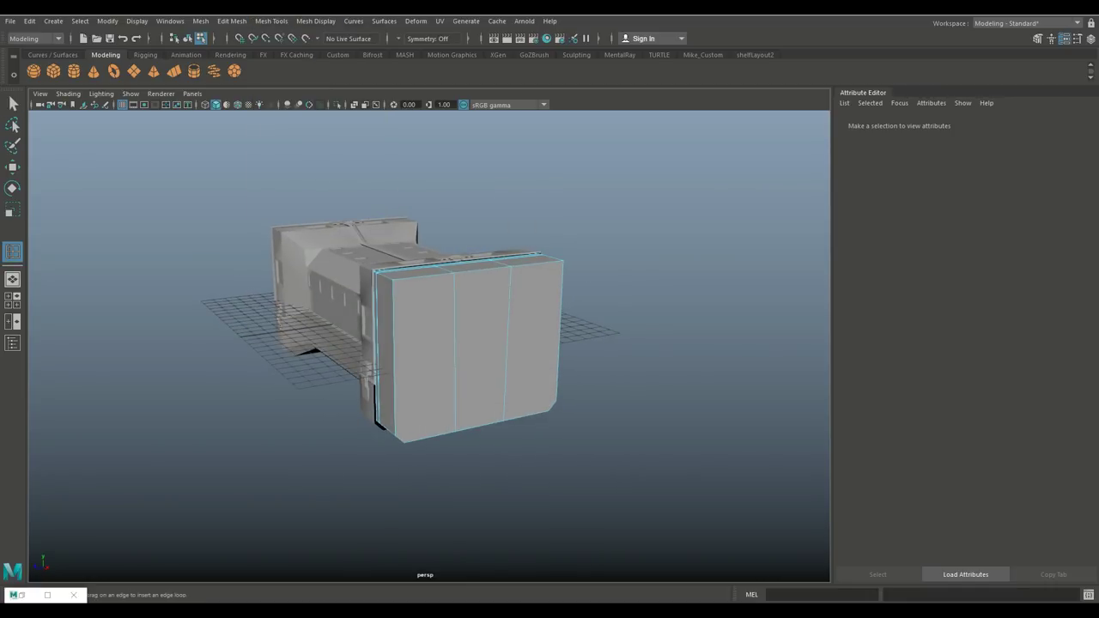
click(375, 352)
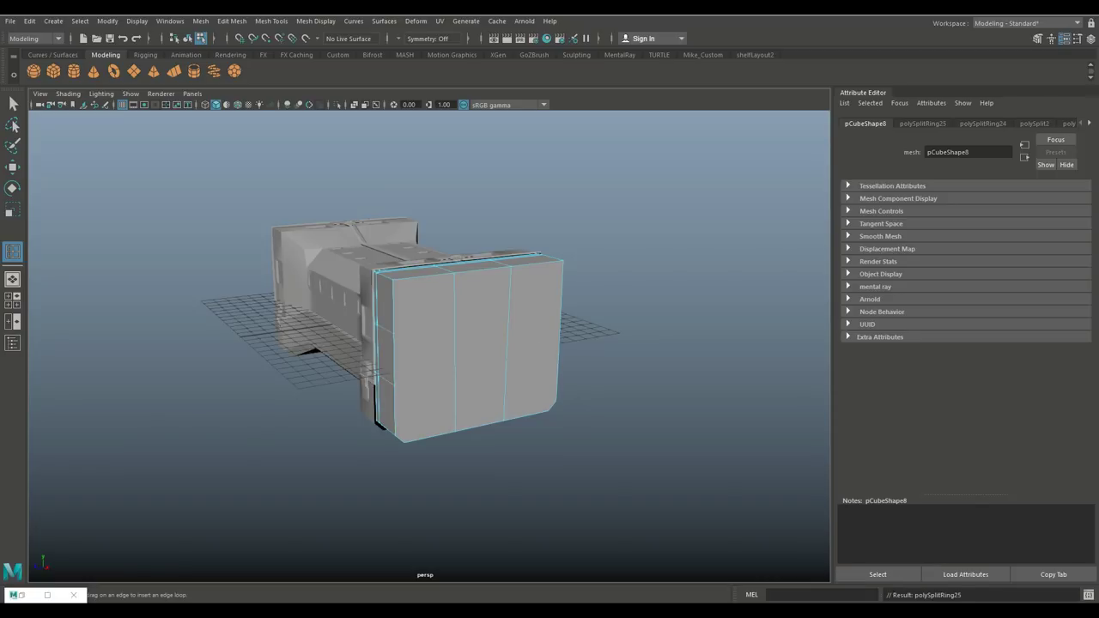
click(1038, 38)
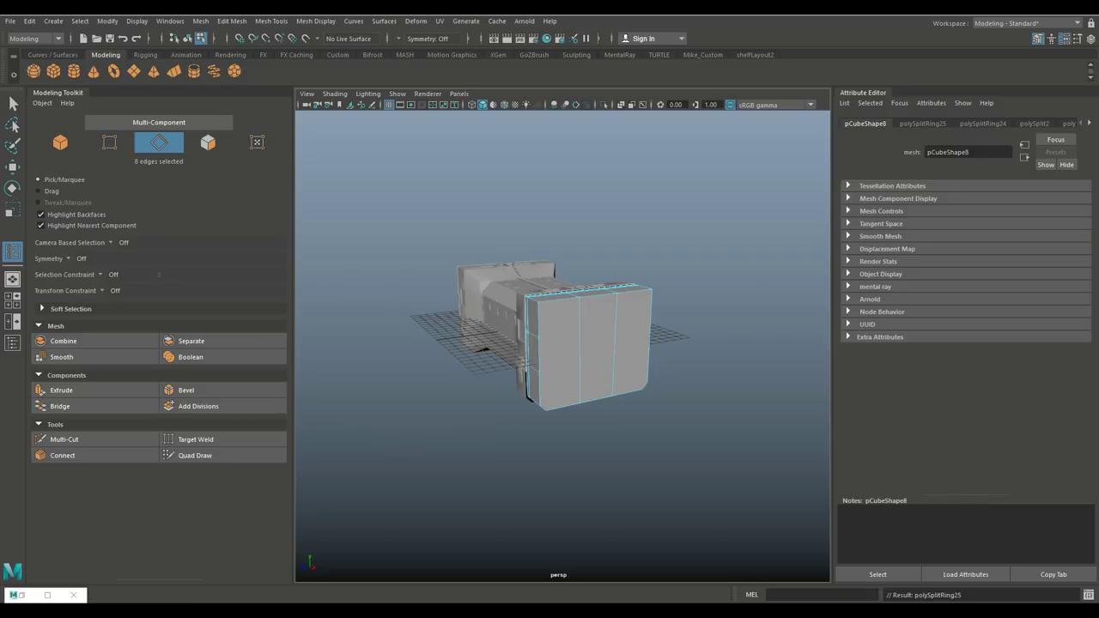
Multi-Cut two horizontal lines across the end block's front in wireframe, then restore shaded display.
click(61, 455)
click(64, 438)
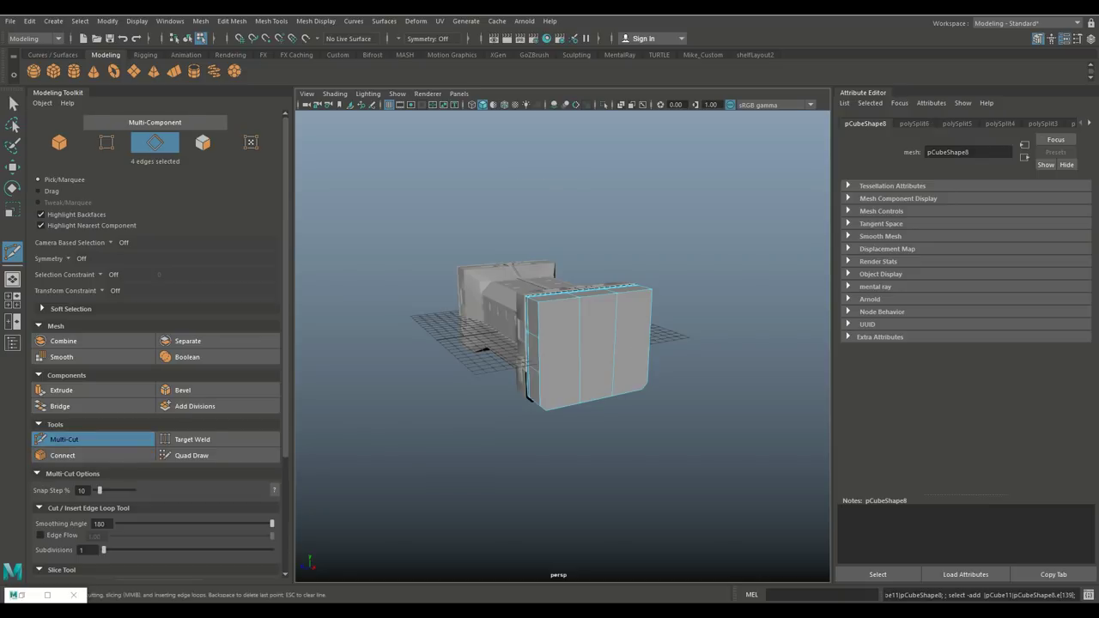
key(4)
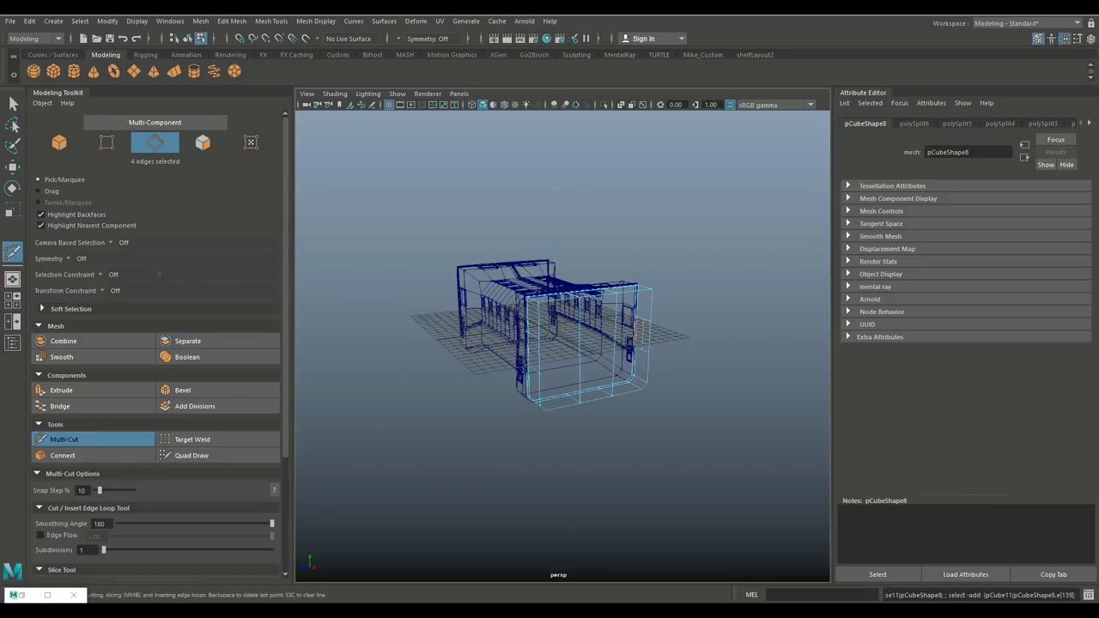
click(538, 374)
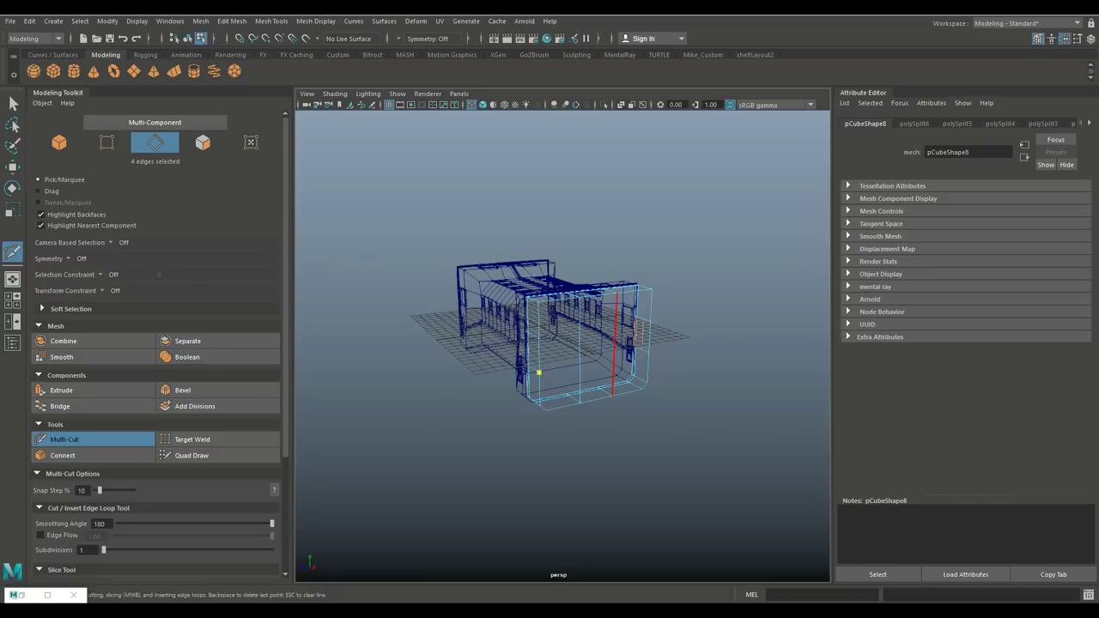
click(648, 352)
key(Return)
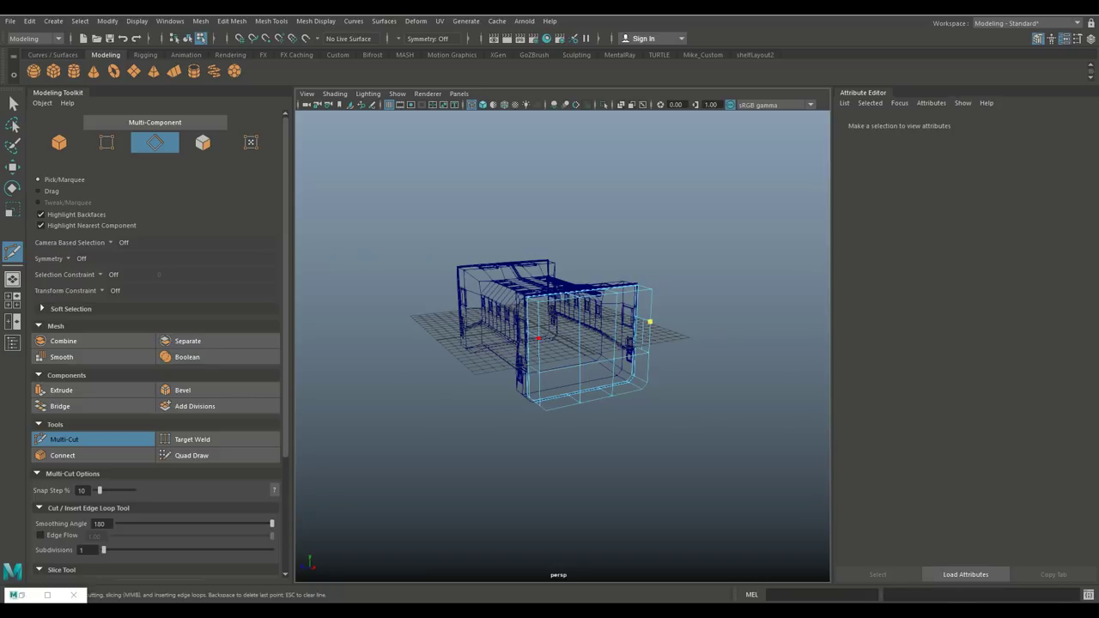
click(539, 339)
key(q)
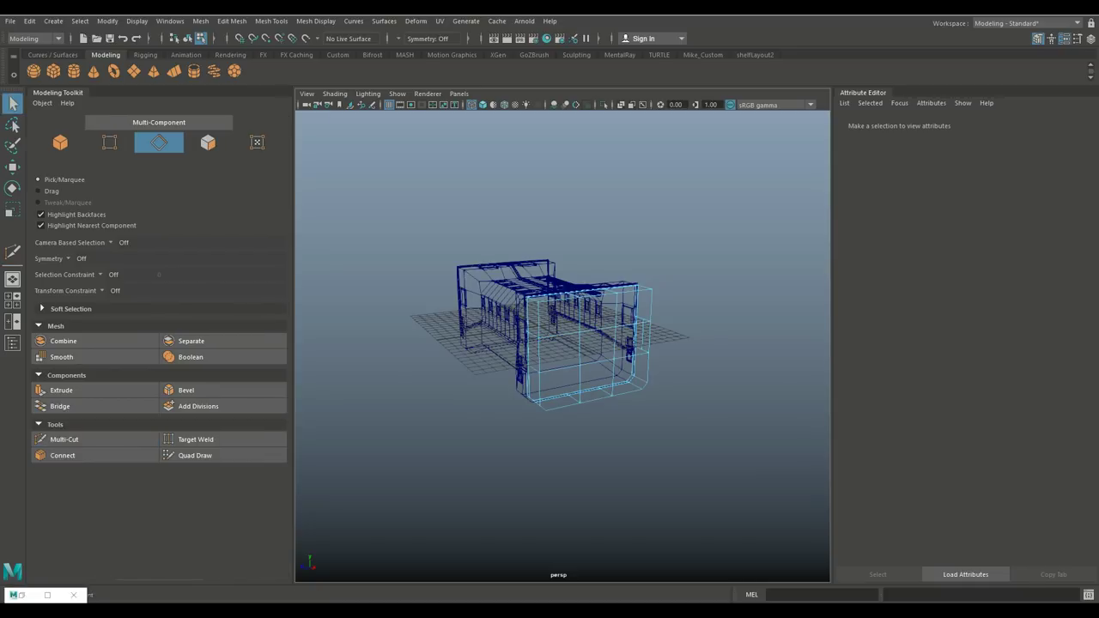
key(5)
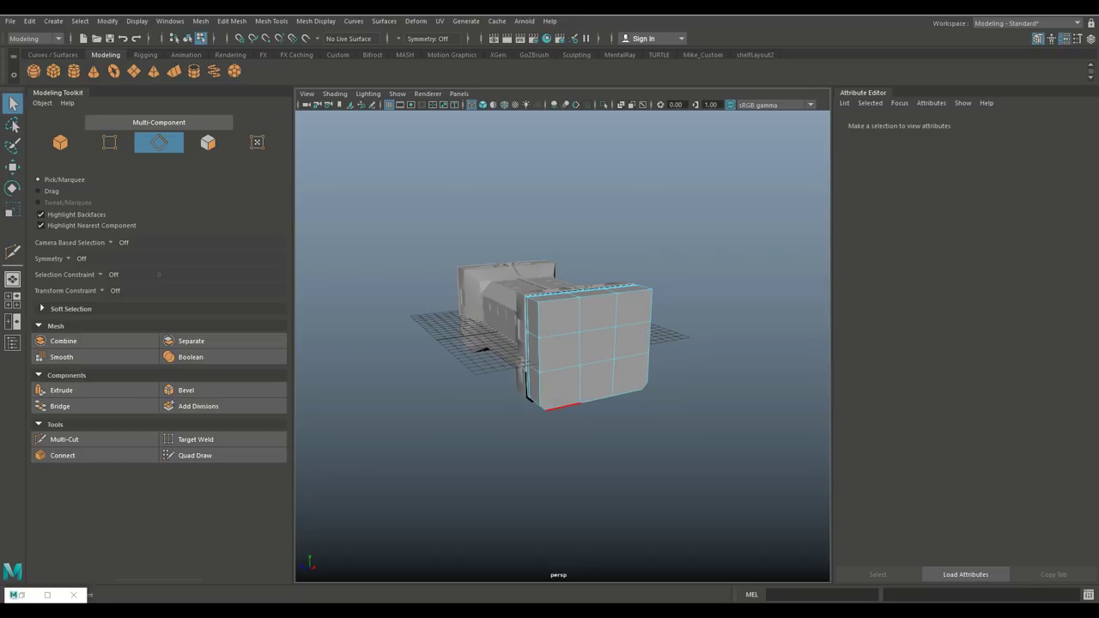
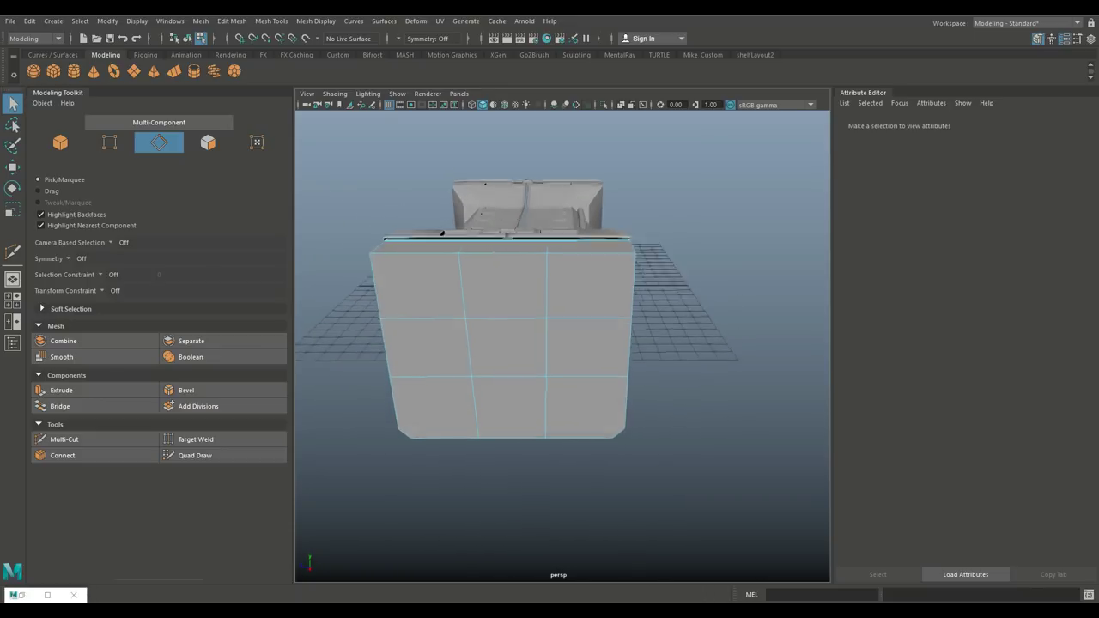
Maximize the perspective view and zoom out on the end cap.
key(space)
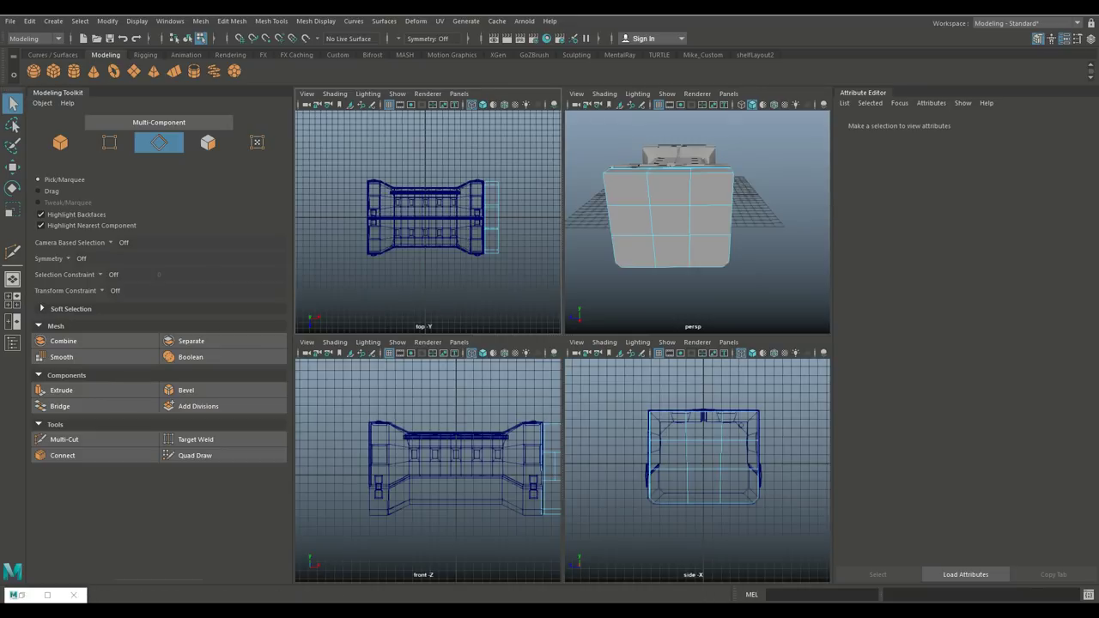
key(space)
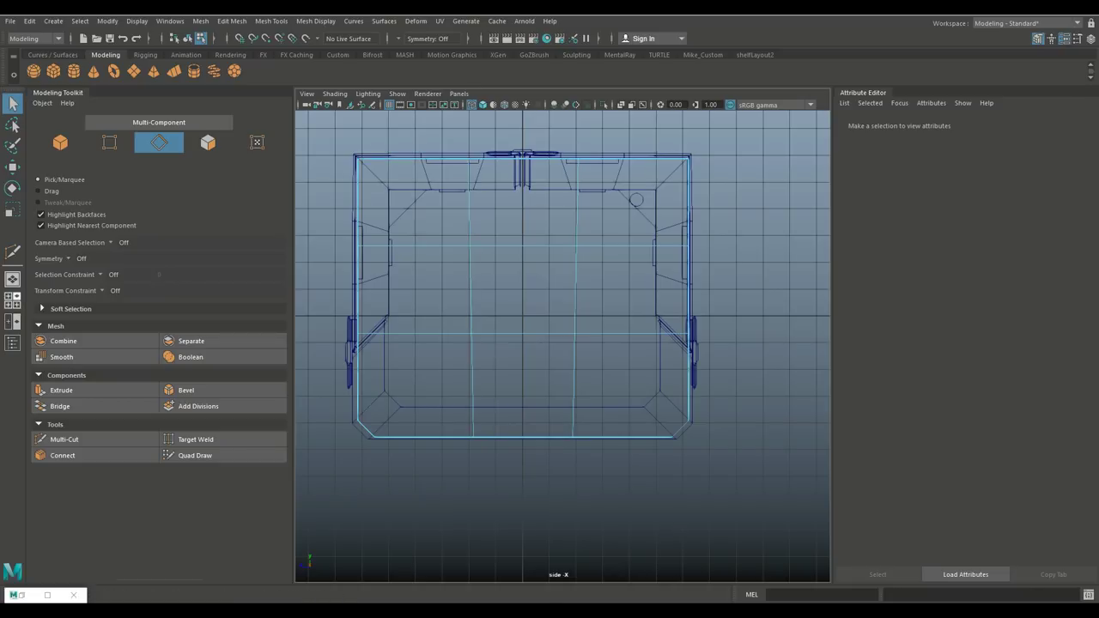
click(12, 300)
key(space)
scroll(558, 378, down, 5)
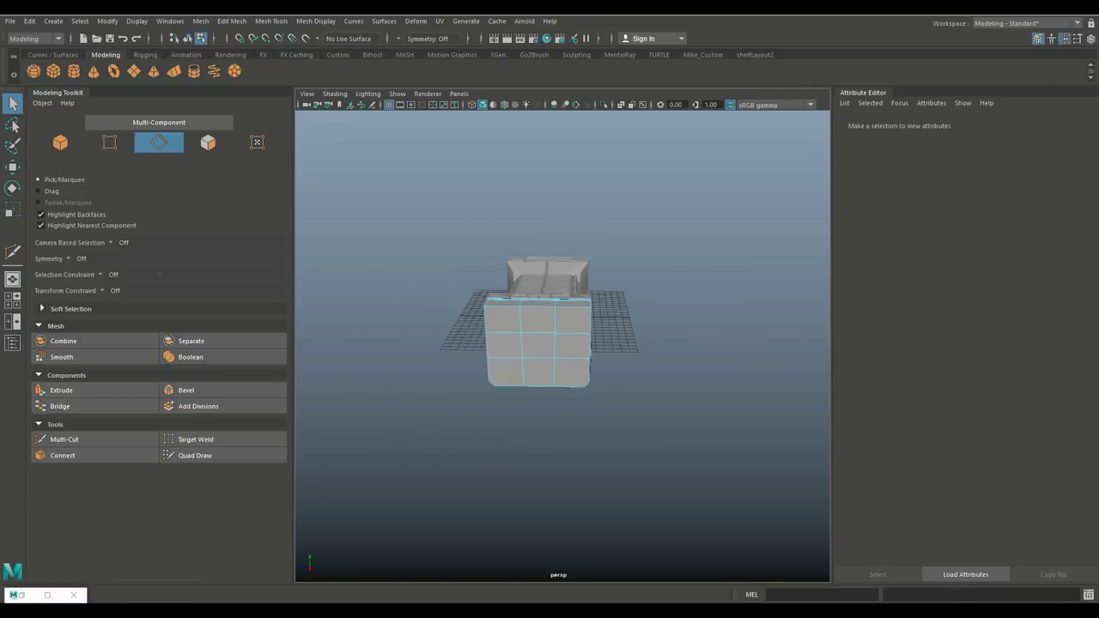
In Face mode, select the four corner faces of the end cap.
right_drag(507, 268, 507, 299)
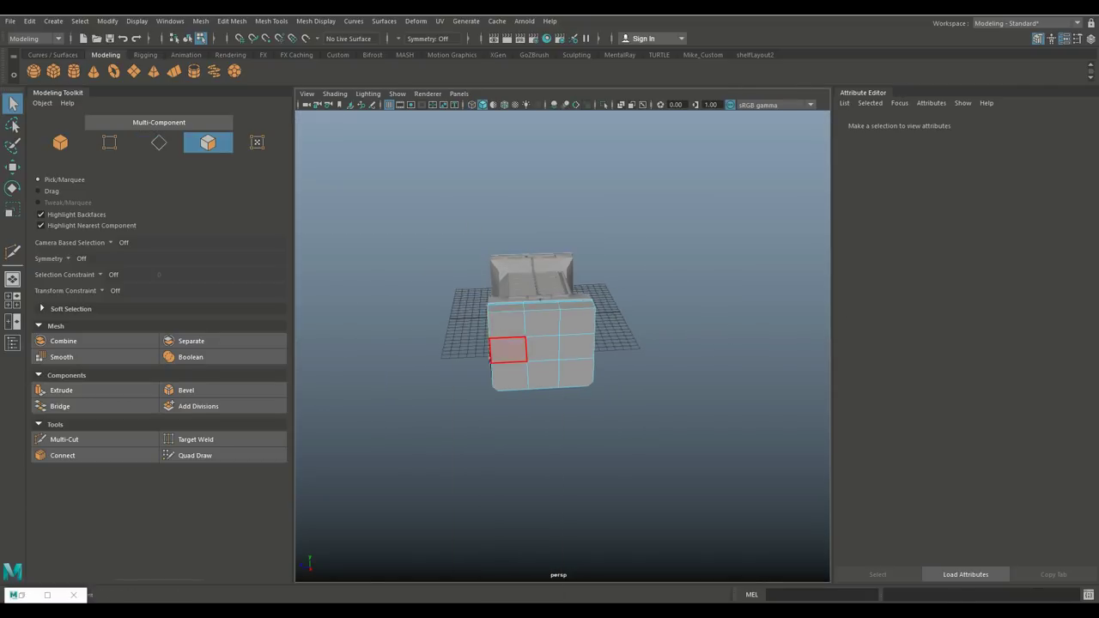
click(509, 376)
shift+click(575, 319)
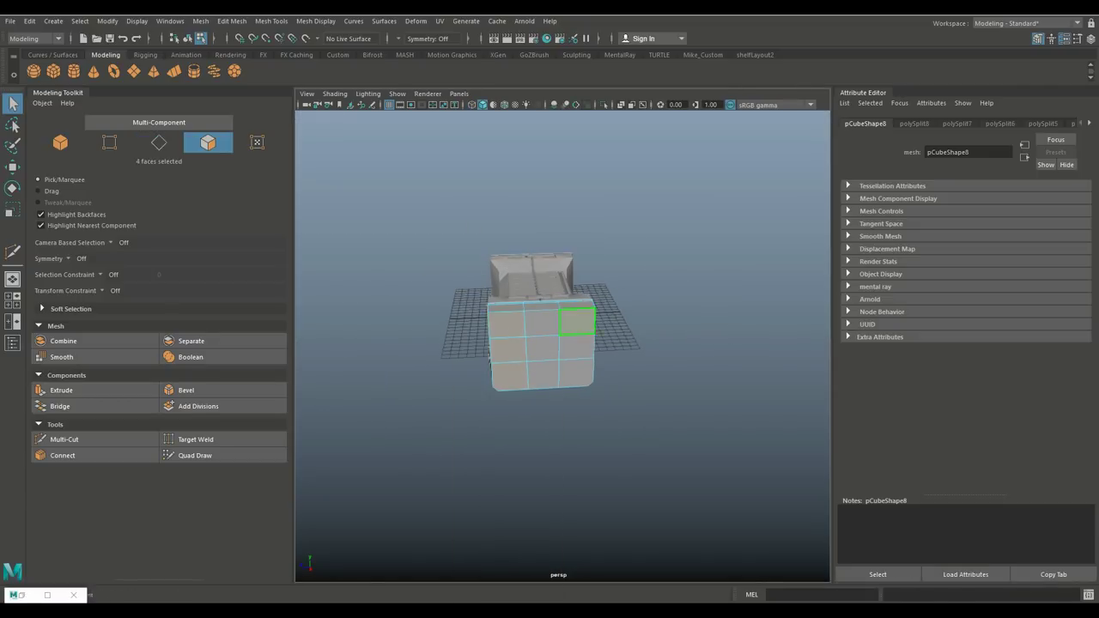
shift+click(575, 372)
shift+click(576, 372)
shift+click(509, 377)
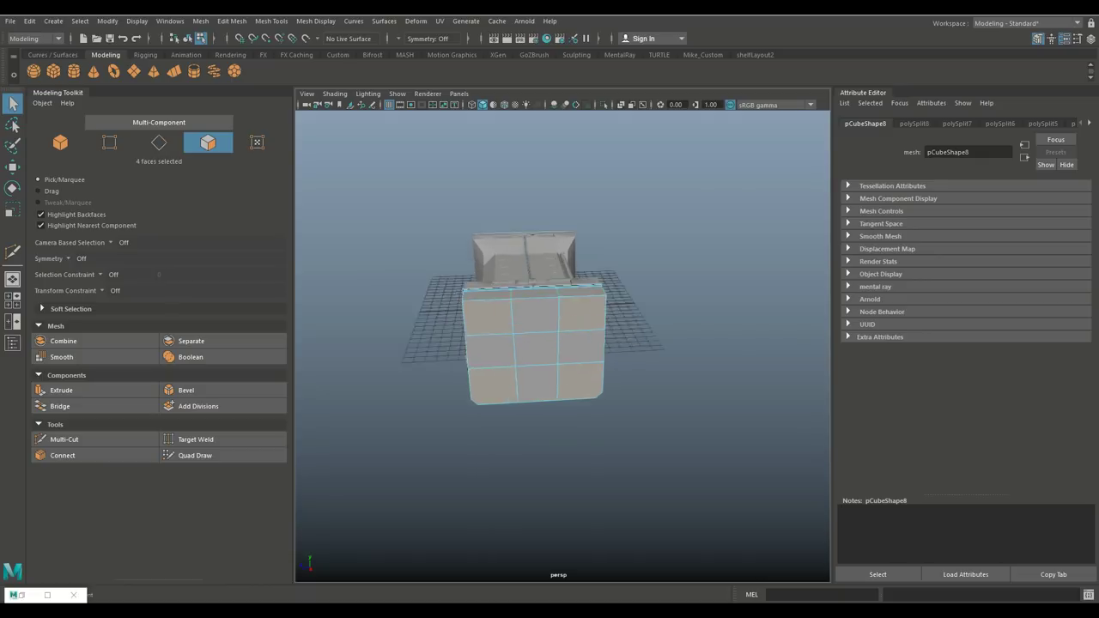
Extrude the four corner faces outward into raised blocks.
scroll(510, 376, up, 4)
alt+drag(509, 376, 584, 395)
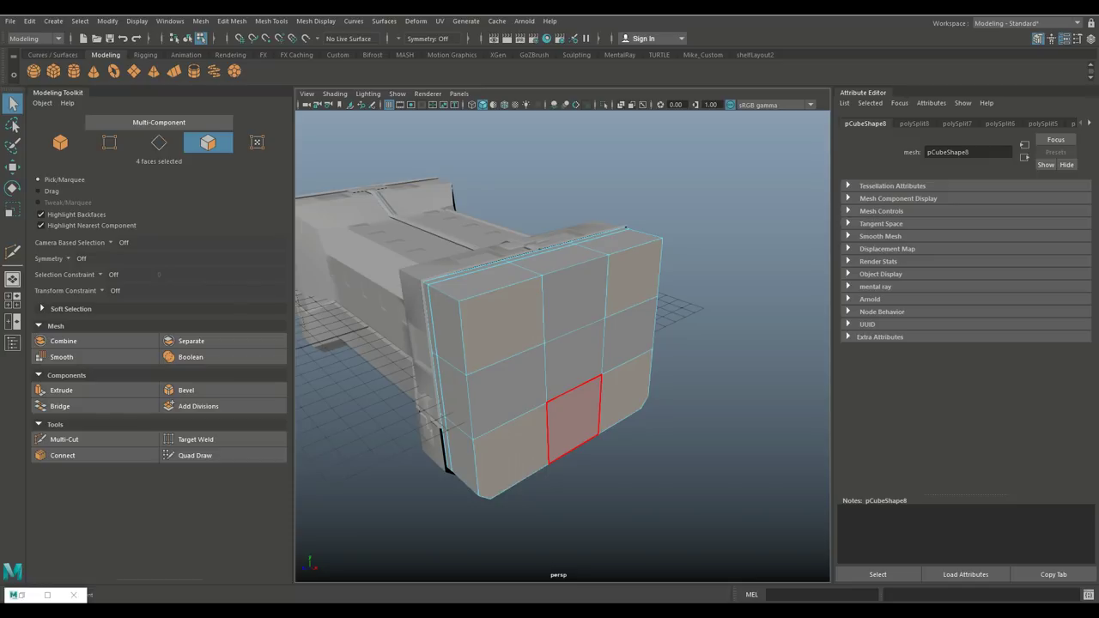
key(ctrl+e)
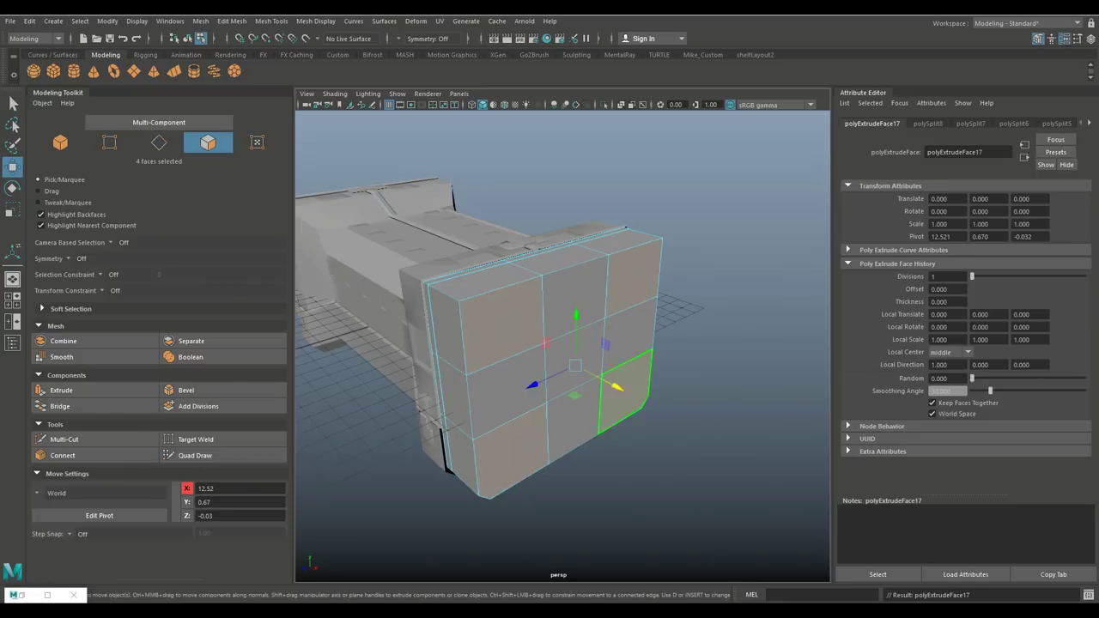
mouse_move(617, 387)
shift+mouse_down()
mouse_move(641, 398)
mouse_move(601, 404)
mouse_move(635, 369)
mouse_move(618, 391)
mouse_move(627, 386)
shift+mouse_up()
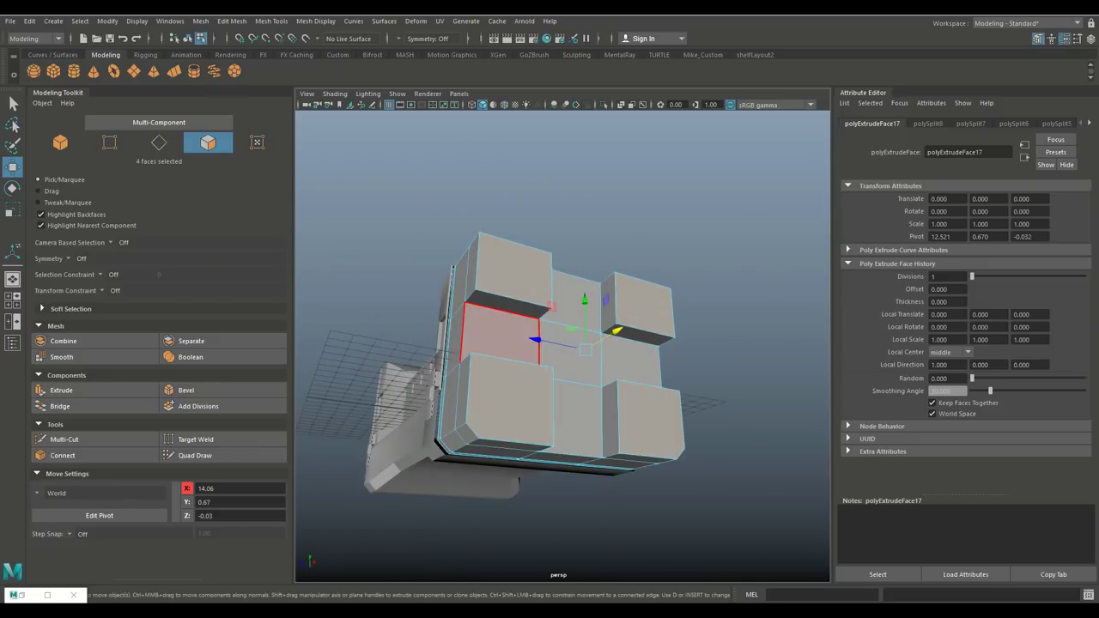
right_drag(524, 303, 524, 240)
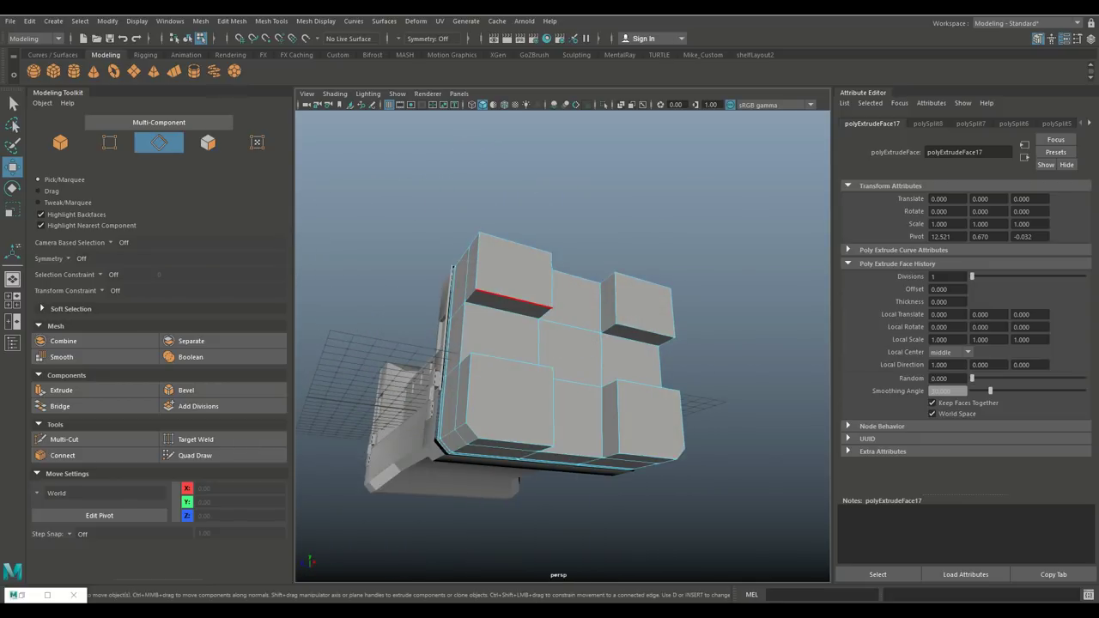
Select the blocks' outer edges and move them inward to slant the blocks.
click(508, 301)
shift+click(512, 361)
shift+click(640, 333)
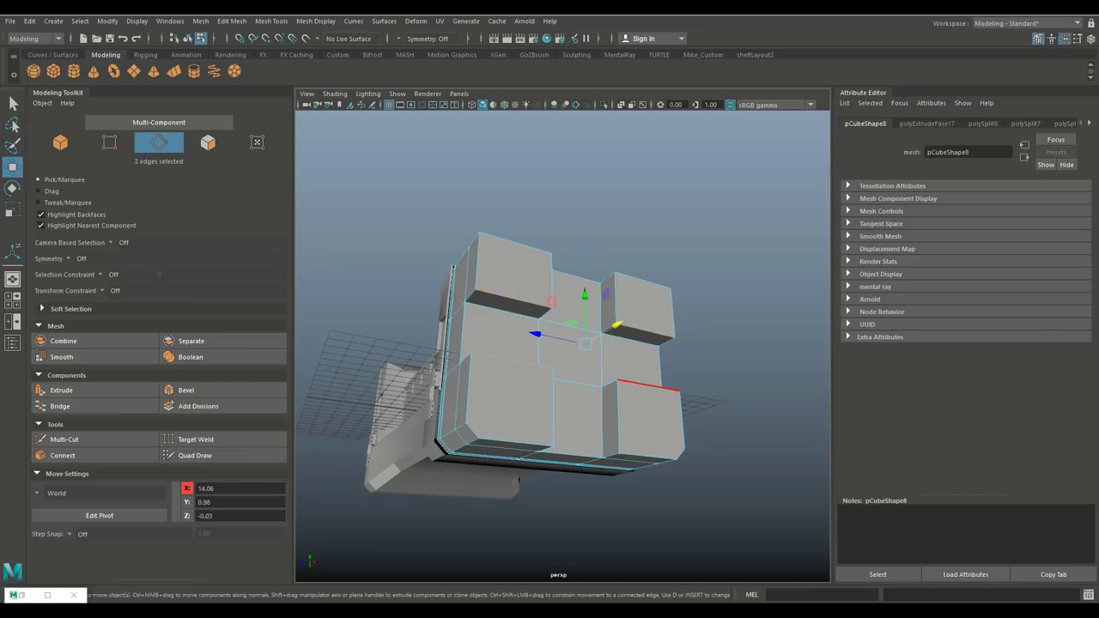
alt+drag(639, 333, 531, 318)
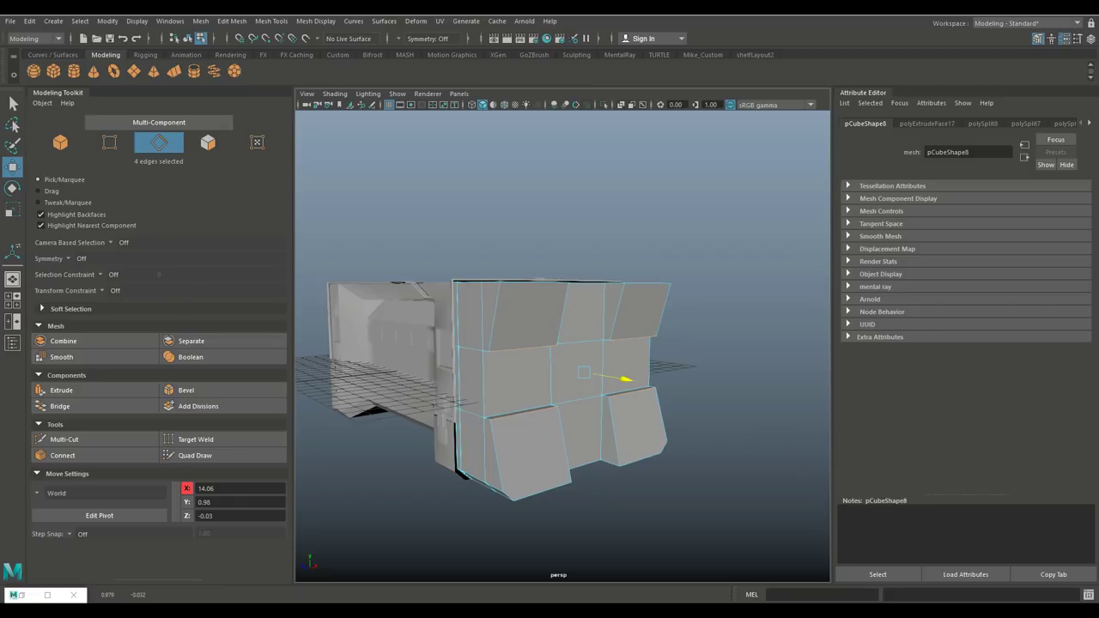
alt+drag(532, 319, 533, 348)
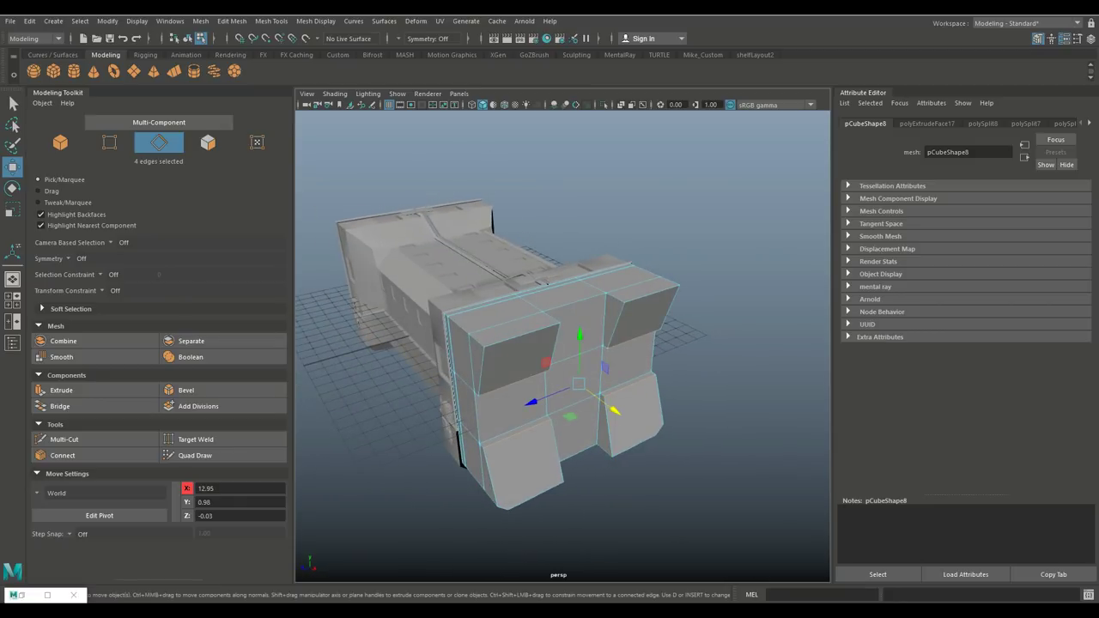
In Vertex mode, select two corner vertices of the blocks.
right_drag(498, 273, 442, 267)
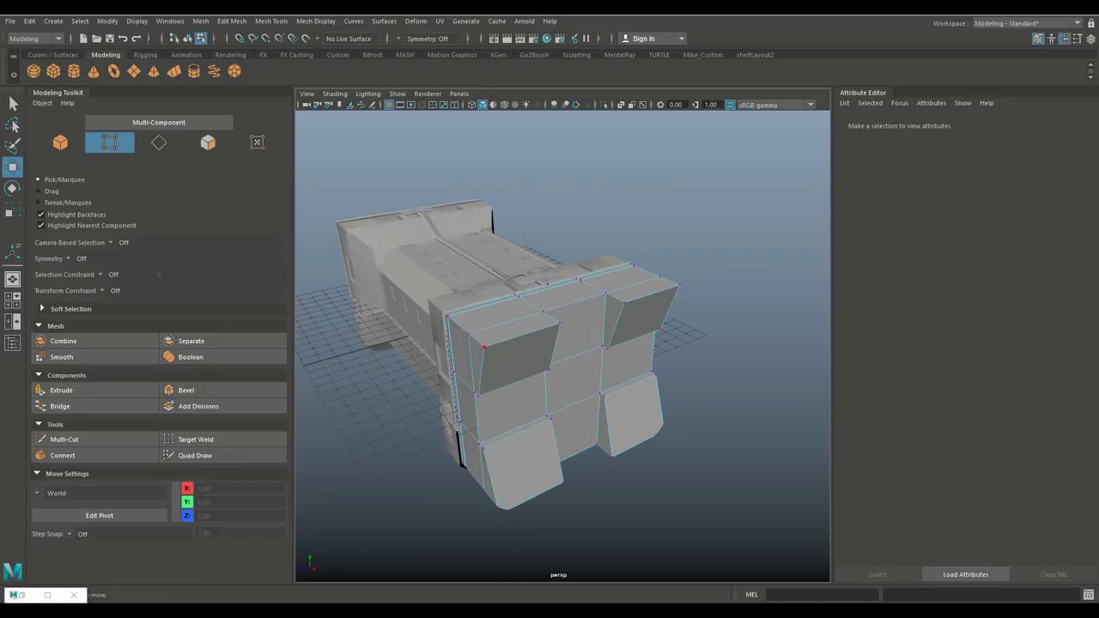
click(485, 347)
shift+click(678, 284)
alt+drag(558, 343, 581, 317)
click(232, 20)
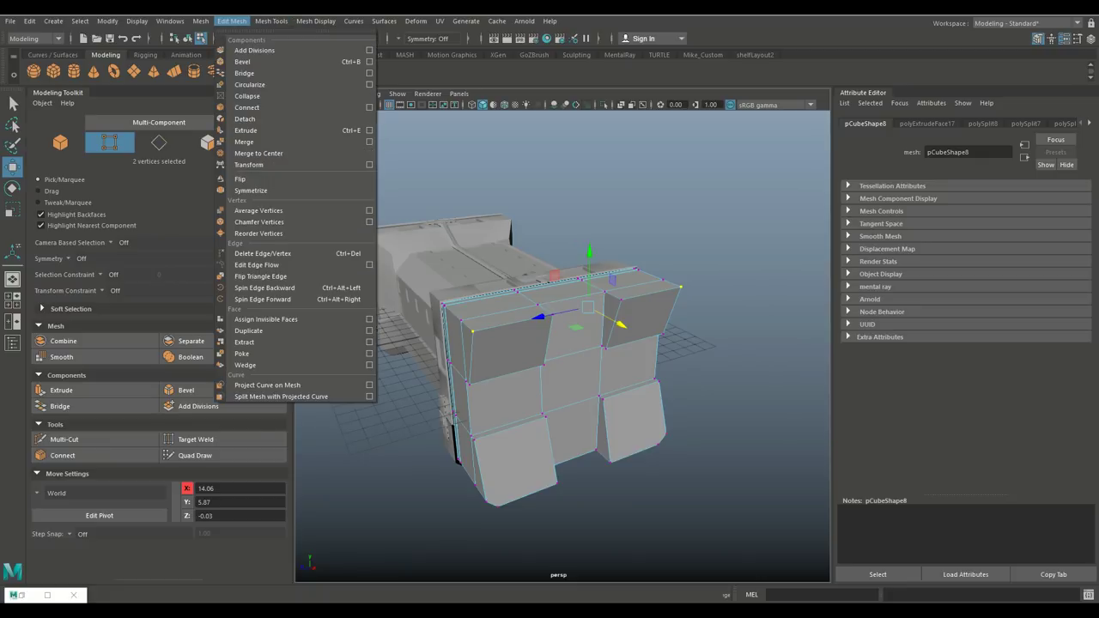
mouse_move(200, 21)
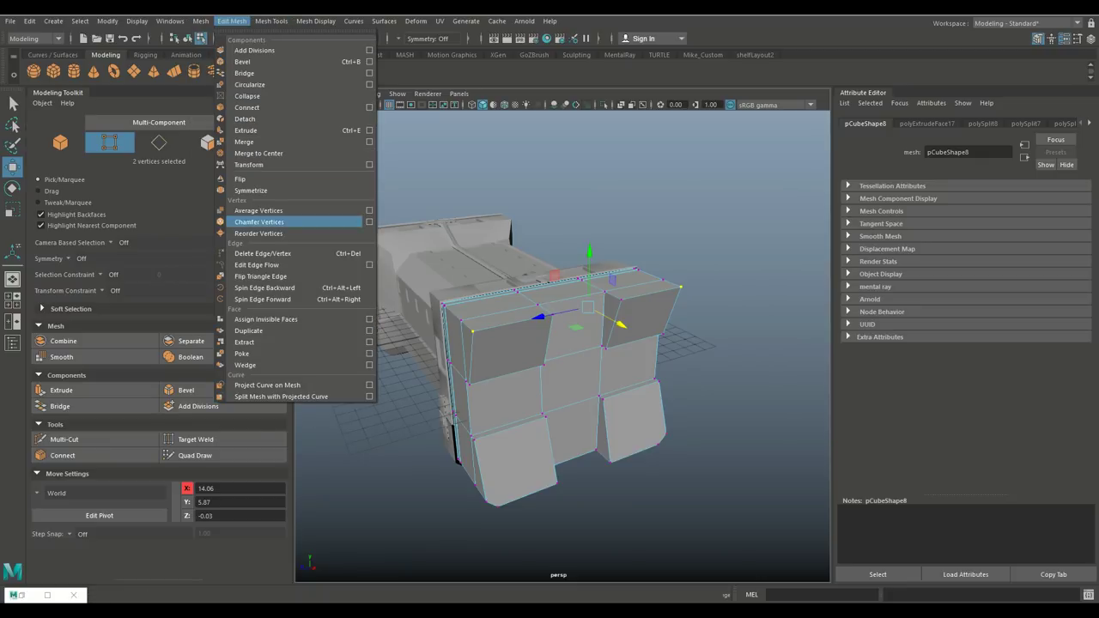
click(259, 221)
alt+drag(447, 515, 459, 488)
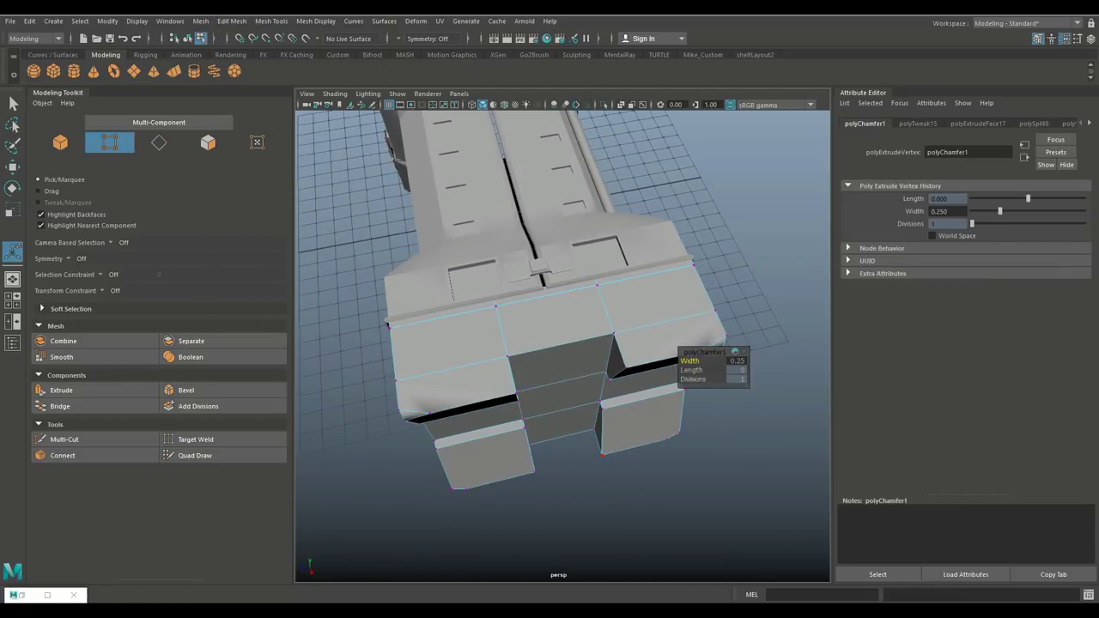
key(ctrl+z)
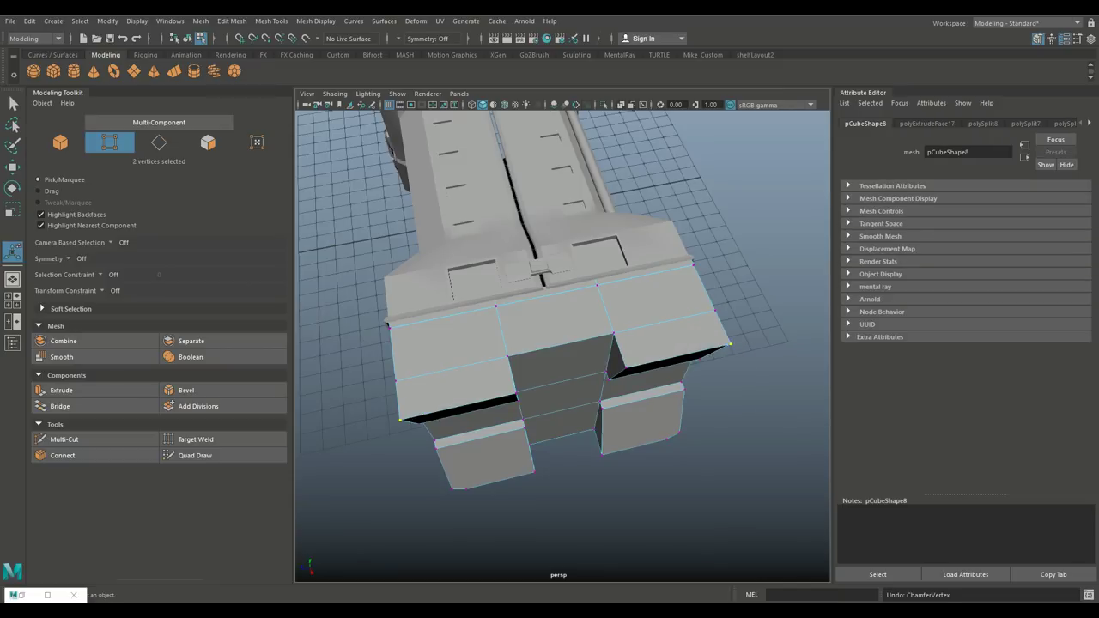
alt+drag(563, 344, 666, 320)
right_drag(476, 274, 480, 296)
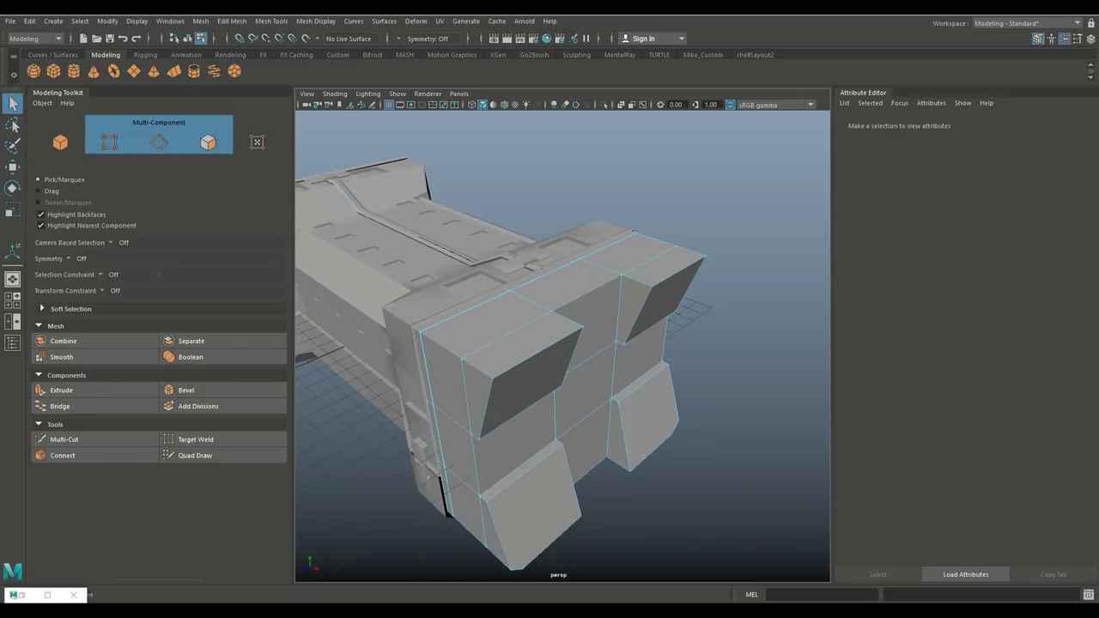
right_drag(498, 276, 503, 244)
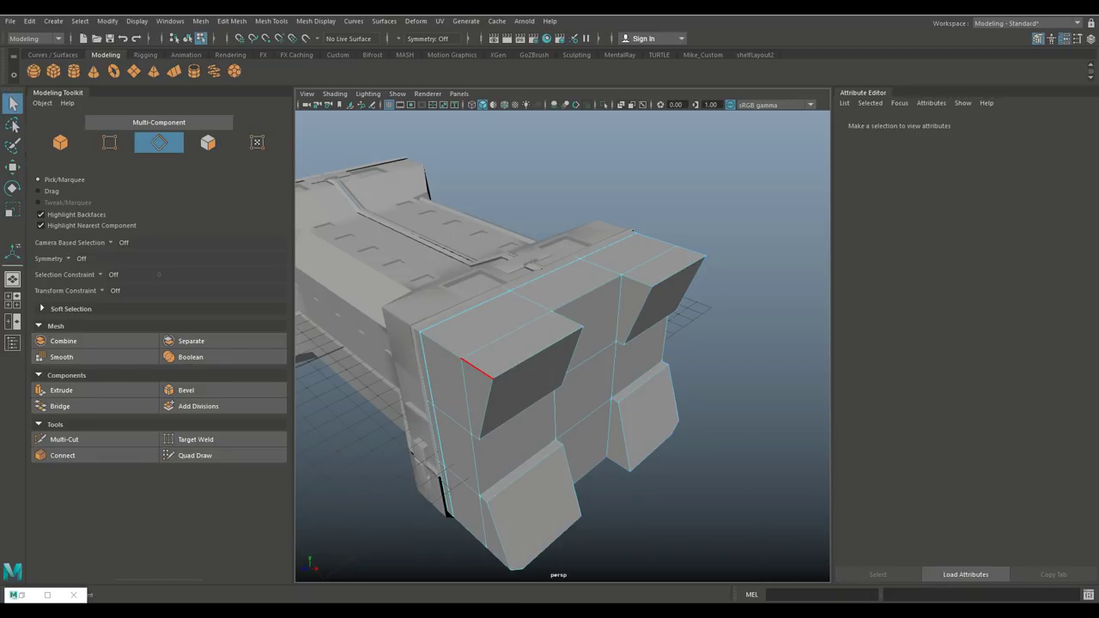
Bevel two outer block edges with Edit Mesh > Bevel at 0.2 fraction.
click(536, 352)
shift+click(572, 356)
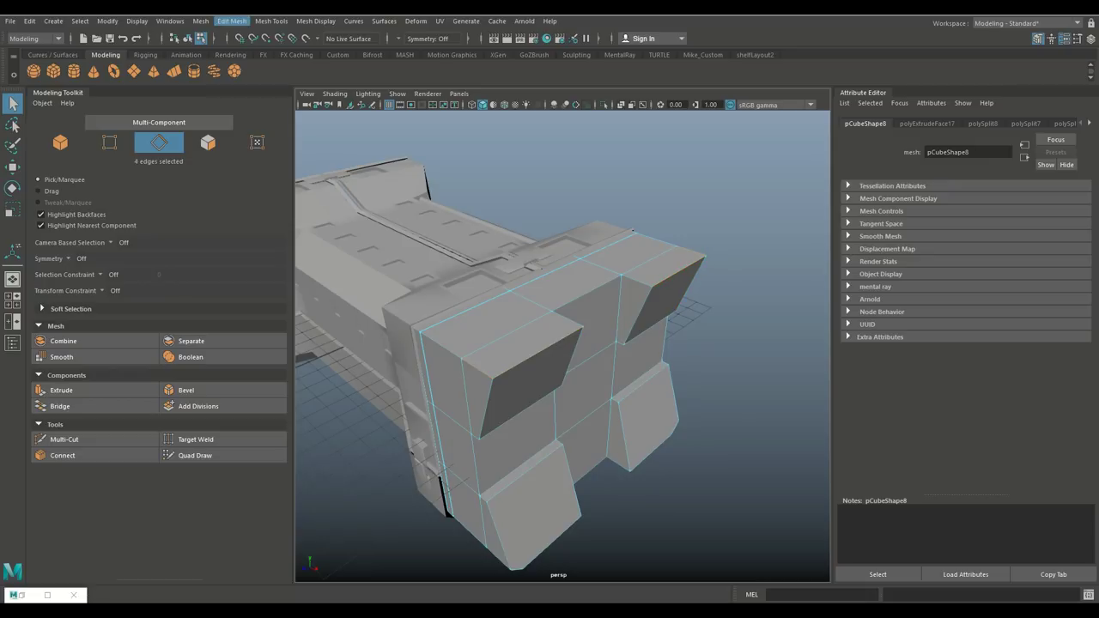
click(232, 21)
click(249, 73)
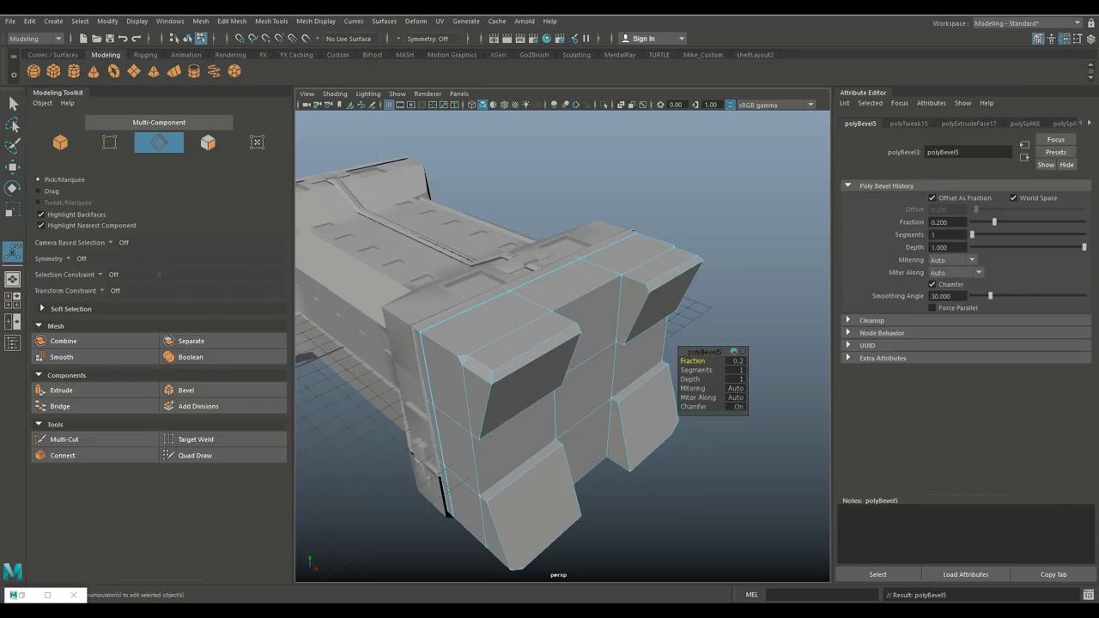
alt+drag(558, 361, 481, 317)
scroll(559, 344, up, 3)
Bevel another corner block's edge with Ctrl+B, then return to Object Mode.
click(456, 388)
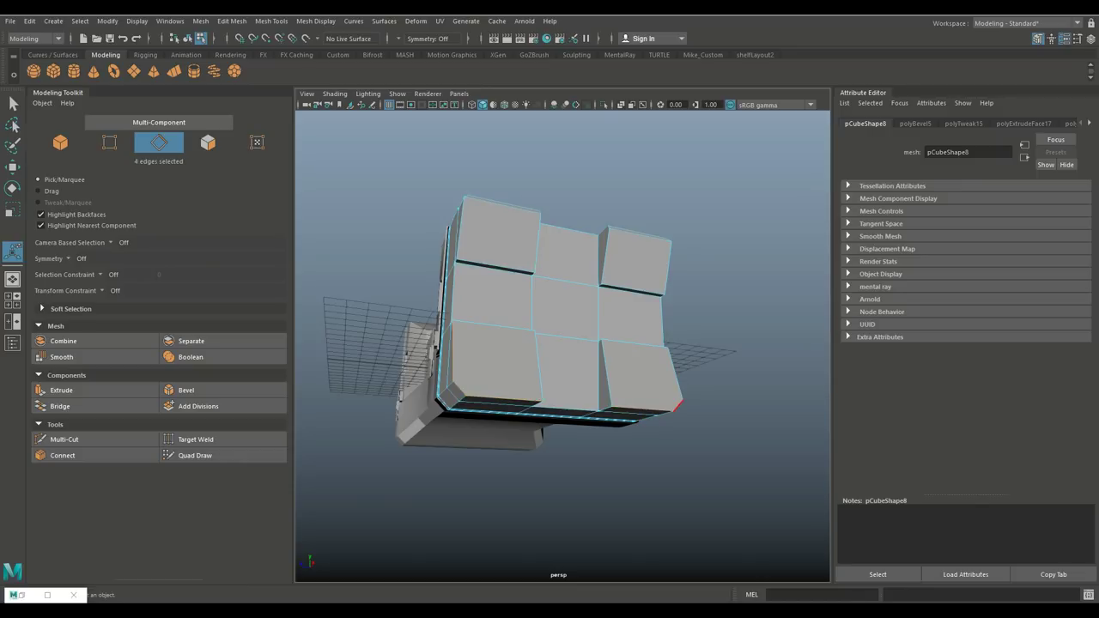
key(ctrl+b)
alt+drag(515, 327, 527, 413)
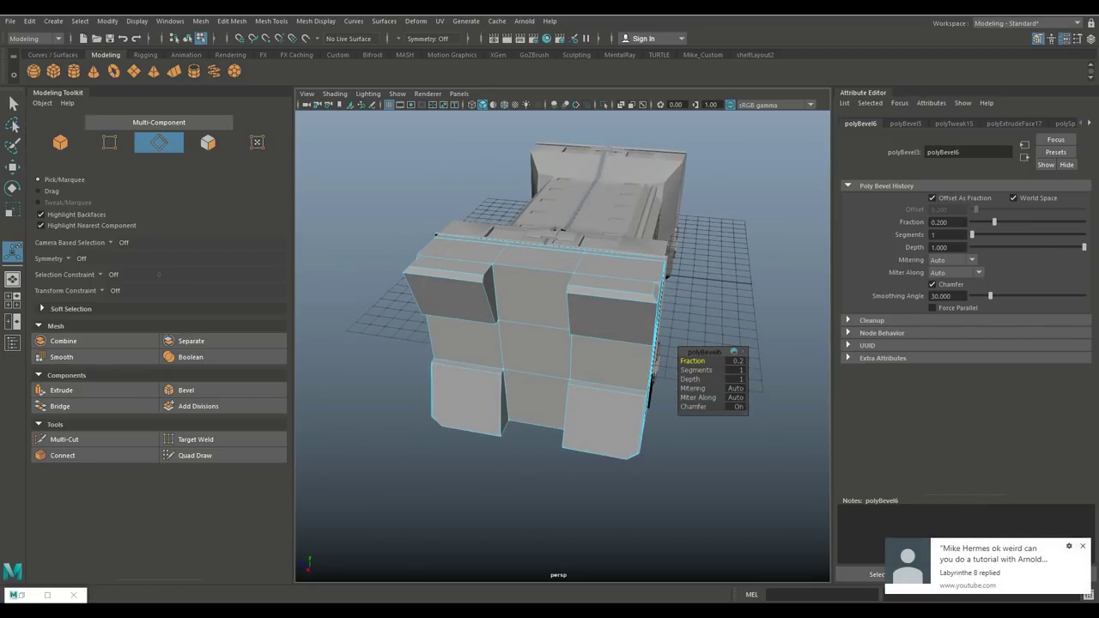
alt+drag(527, 413, 678, 365)
right_drag(641, 273, 700, 252)
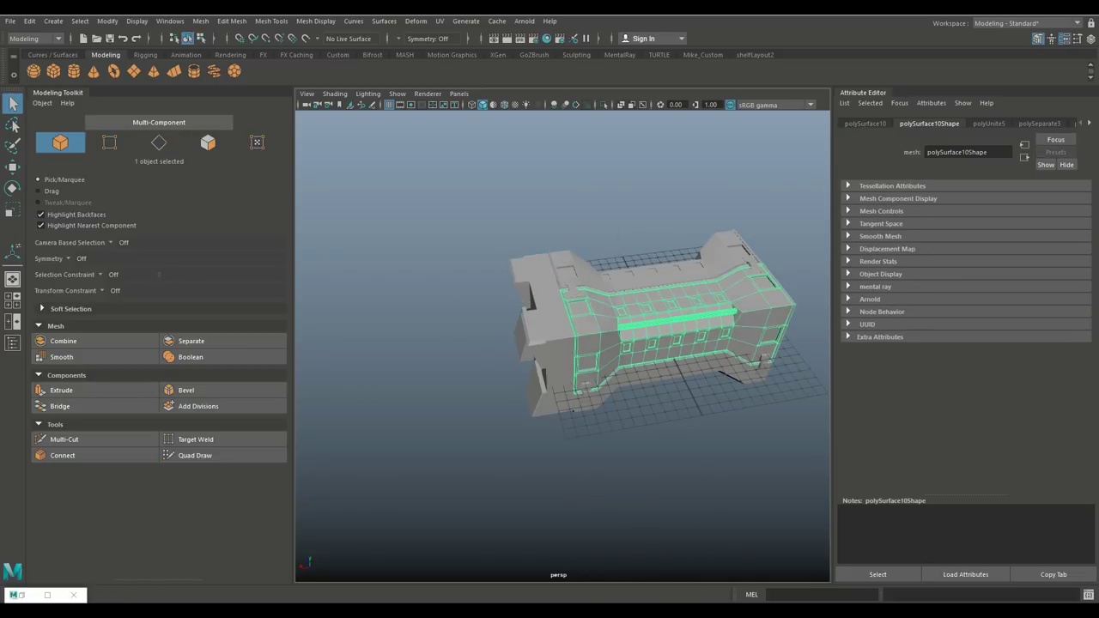
Combine the trim pieces, duplicate them, and slide the copy past the corridor's end.
click(200, 21)
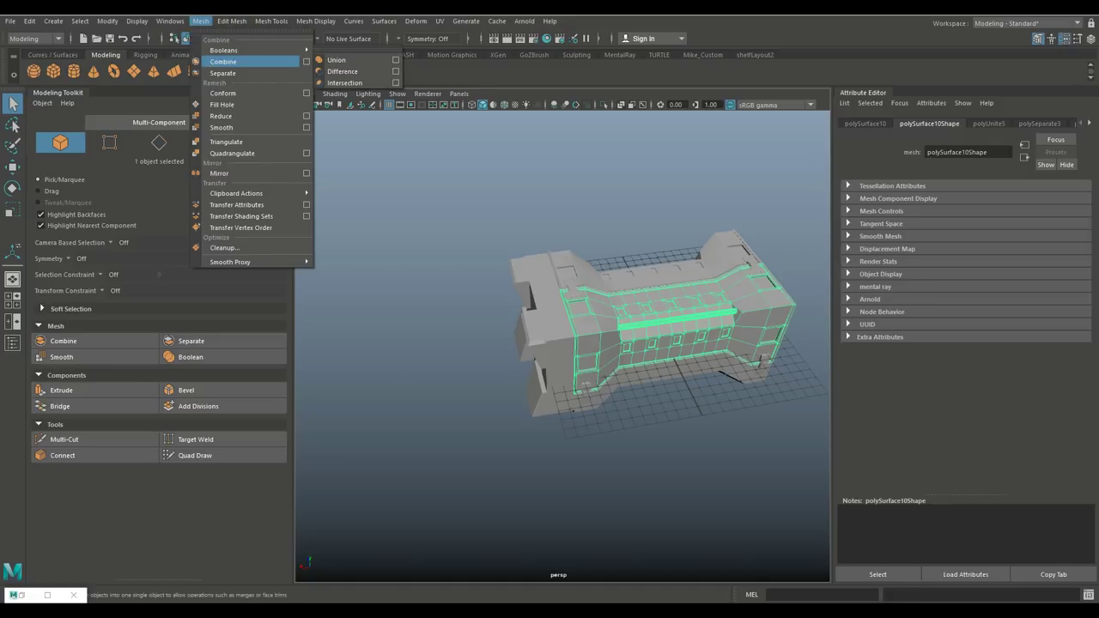
click(222, 62)
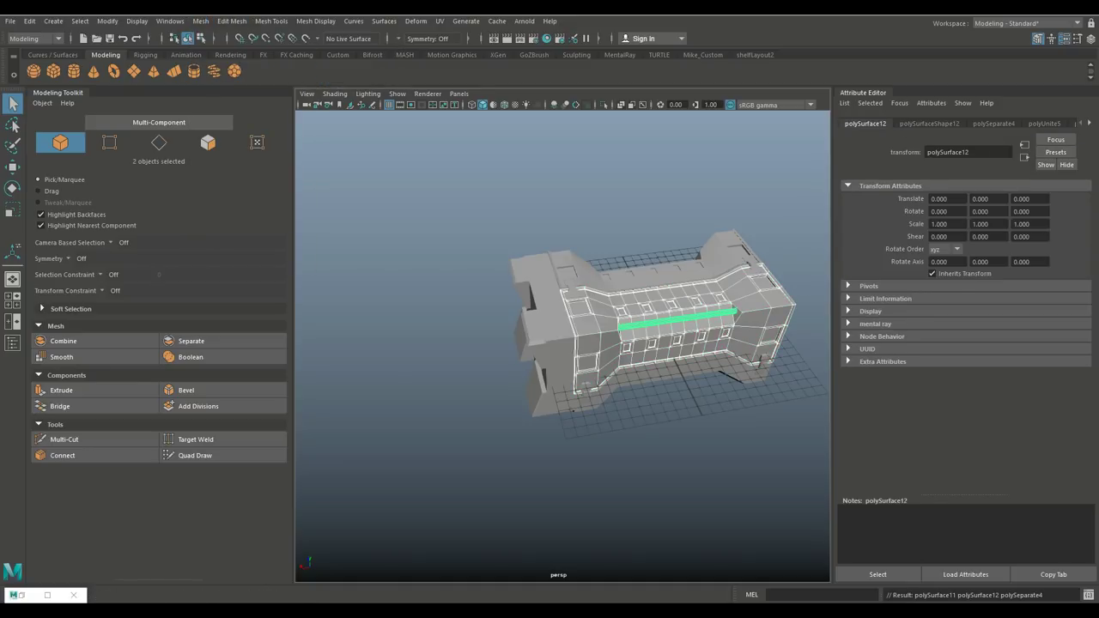
key(ctrl+d)
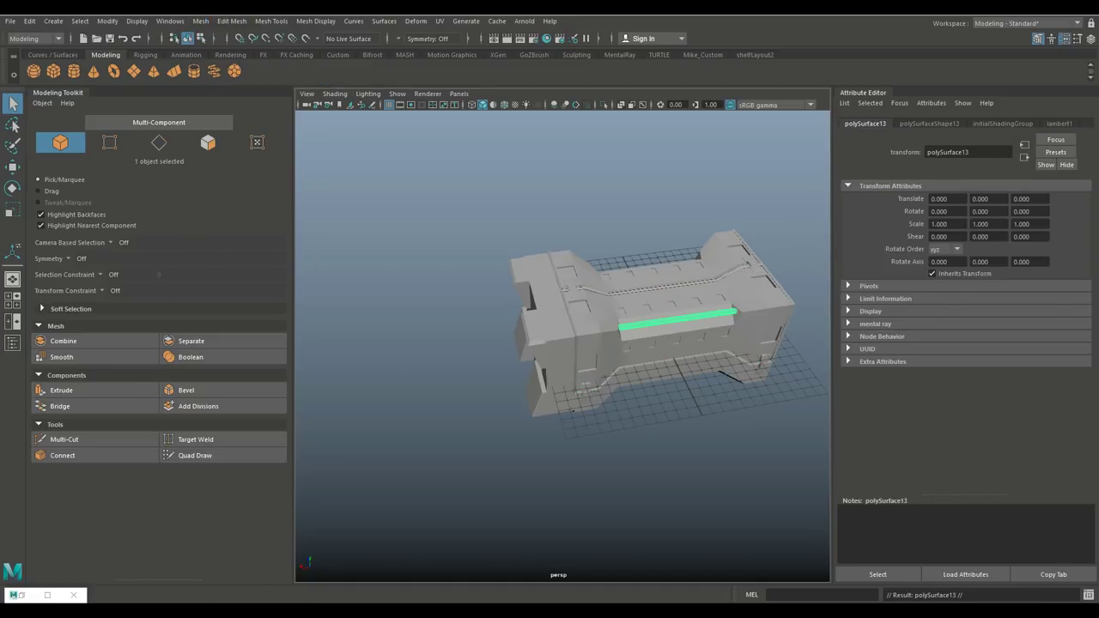
key(w)
drag(604, 330, 304, 364)
alt+drag(558, 386, 773, 376)
Rotate the copy 90° around the vertical axis using 15° snapping.
key(e)
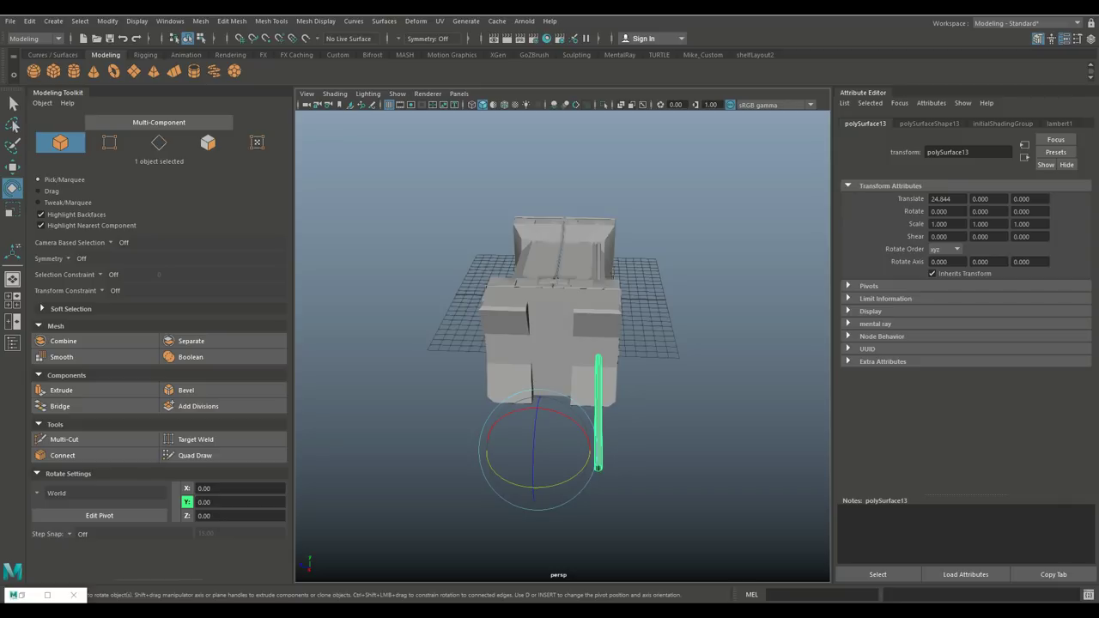
key(j)
drag(510, 483, 583, 468)
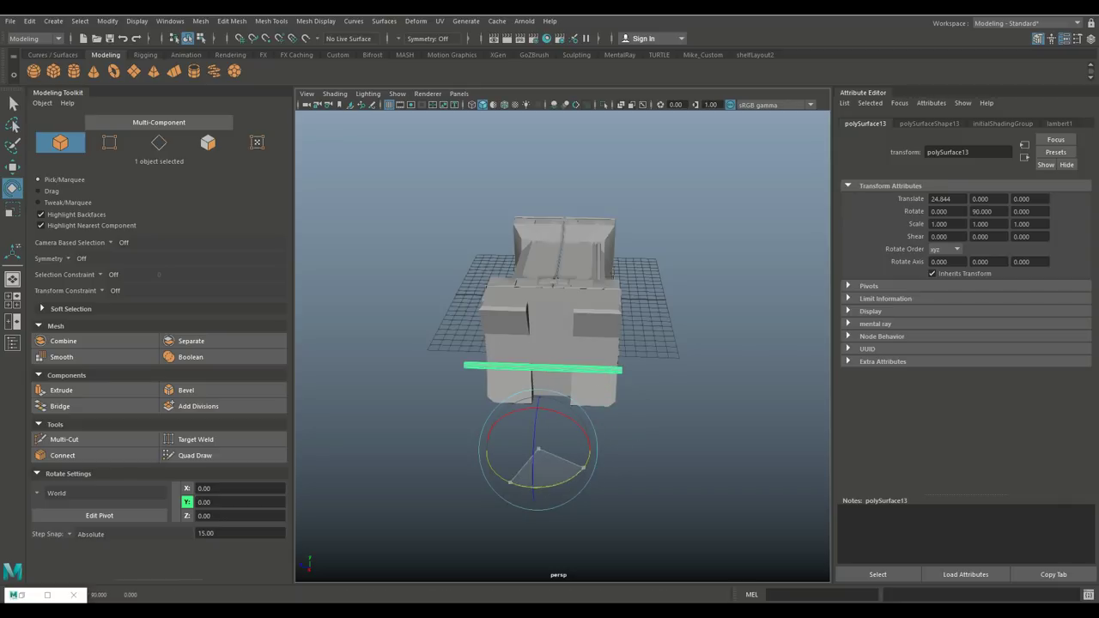
alt+drag(562, 343, 502, 322)
Move the strip against the end cap in top view and shrink it.
key(w)
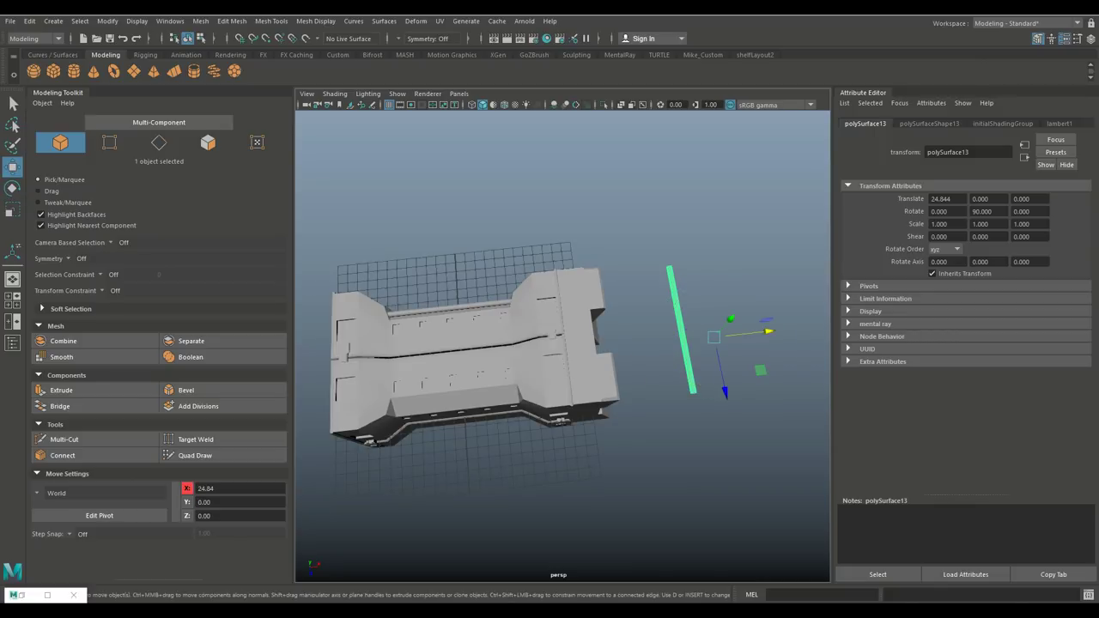
drag(768, 331, 704, 339)
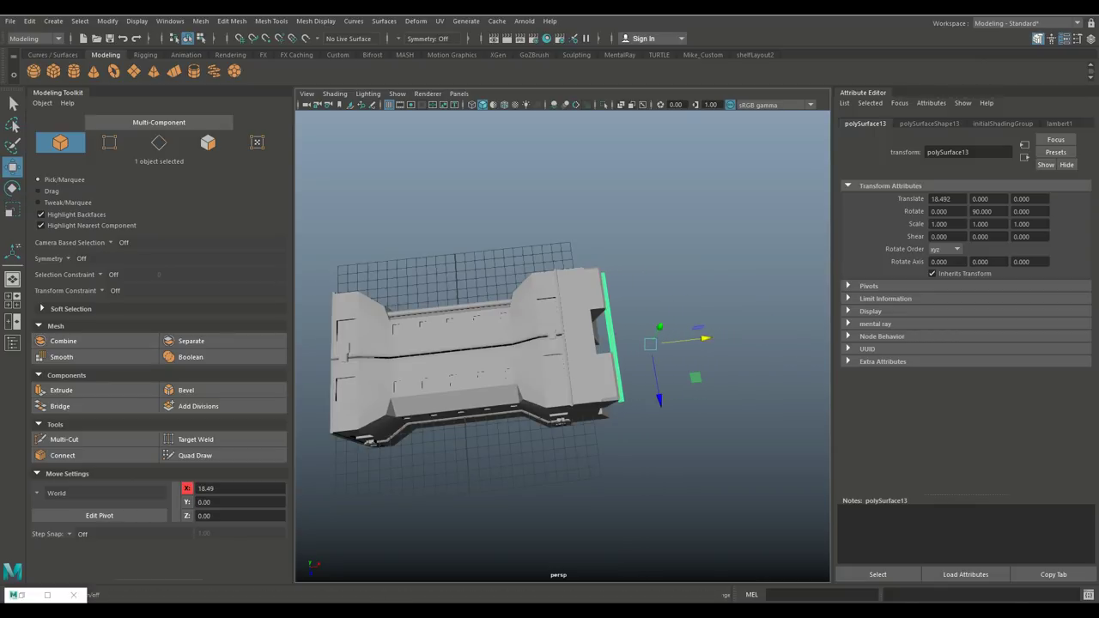
click(1038, 38)
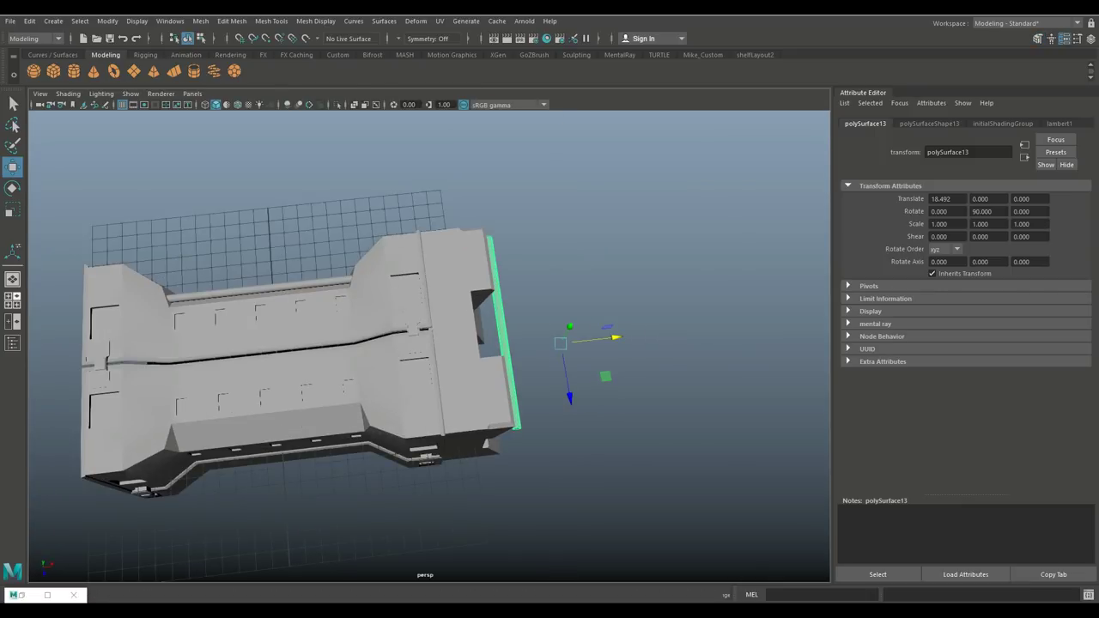
key(space)
key(space)
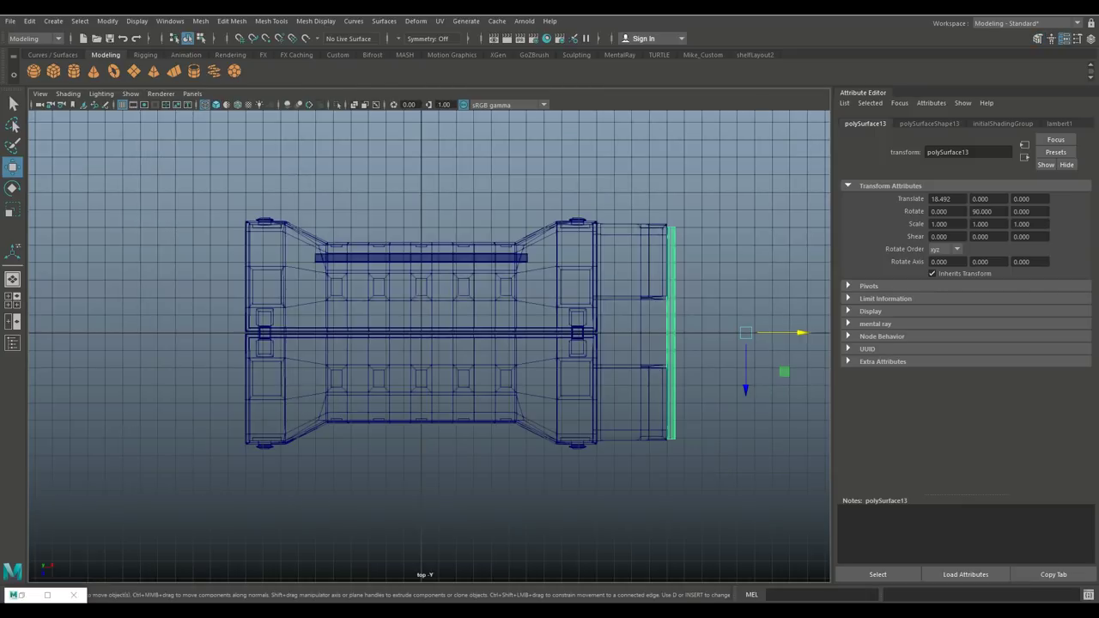
drag(799, 334, 785, 334)
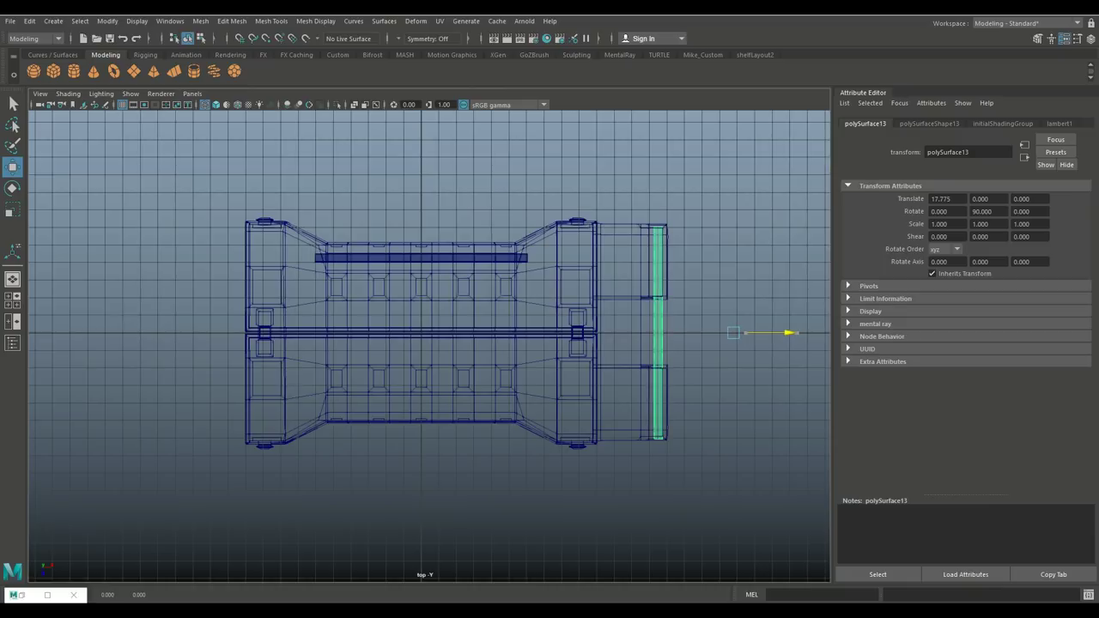
key(r)
drag(784, 333, 769, 333)
Raise the strip along Y near the top of the end cap.
key(w)
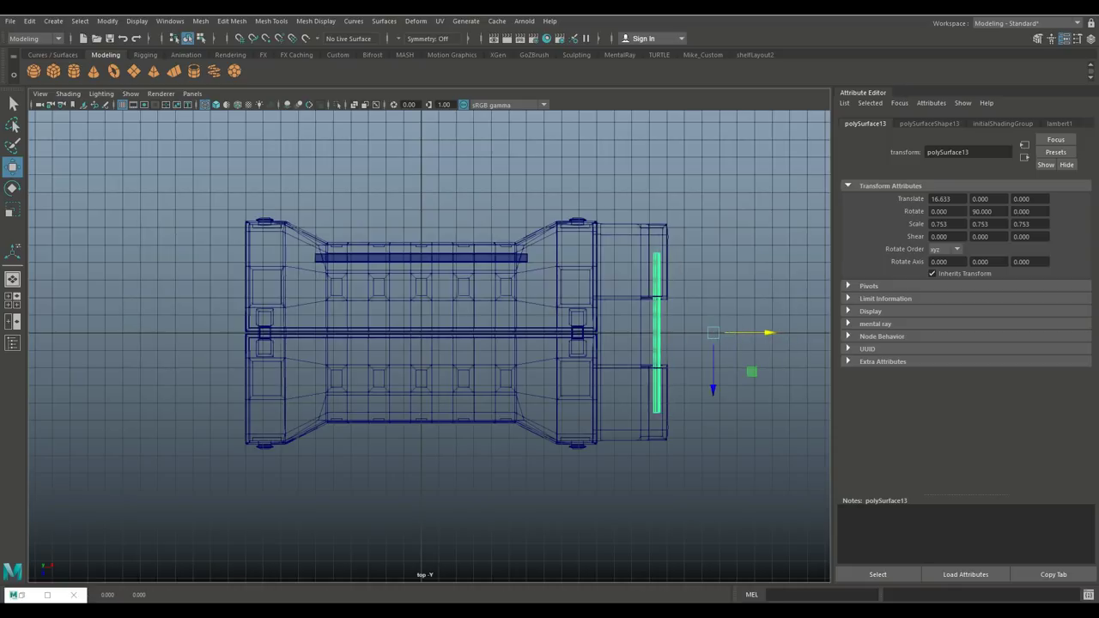
key(space)
key(space)
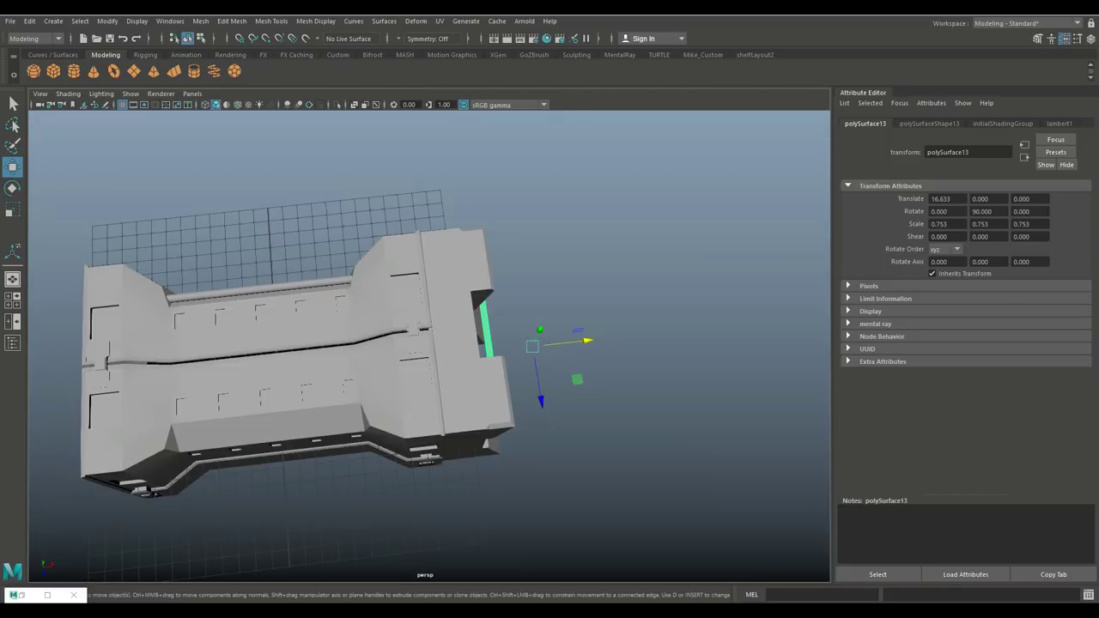
key(f)
alt+drag(550, 258, 456, 181)
drag(500, 421, 504, 384)
alt+drag(456, 181, 292, 194)
Scale the strip down to 0.410 on X in the top view.
click(12, 299)
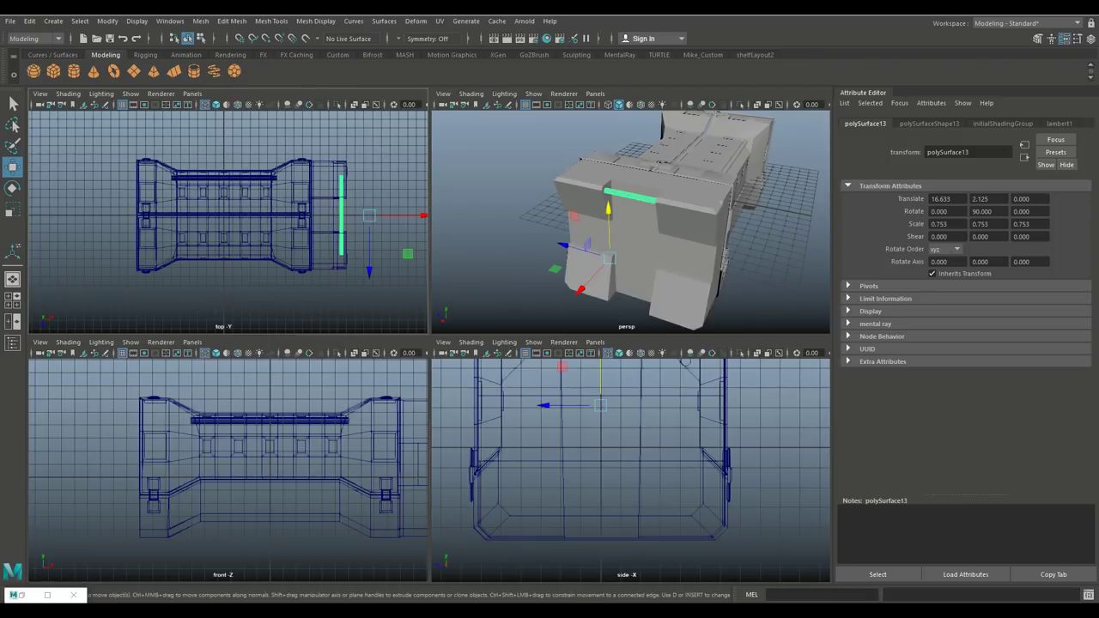
key(space)
key(r)
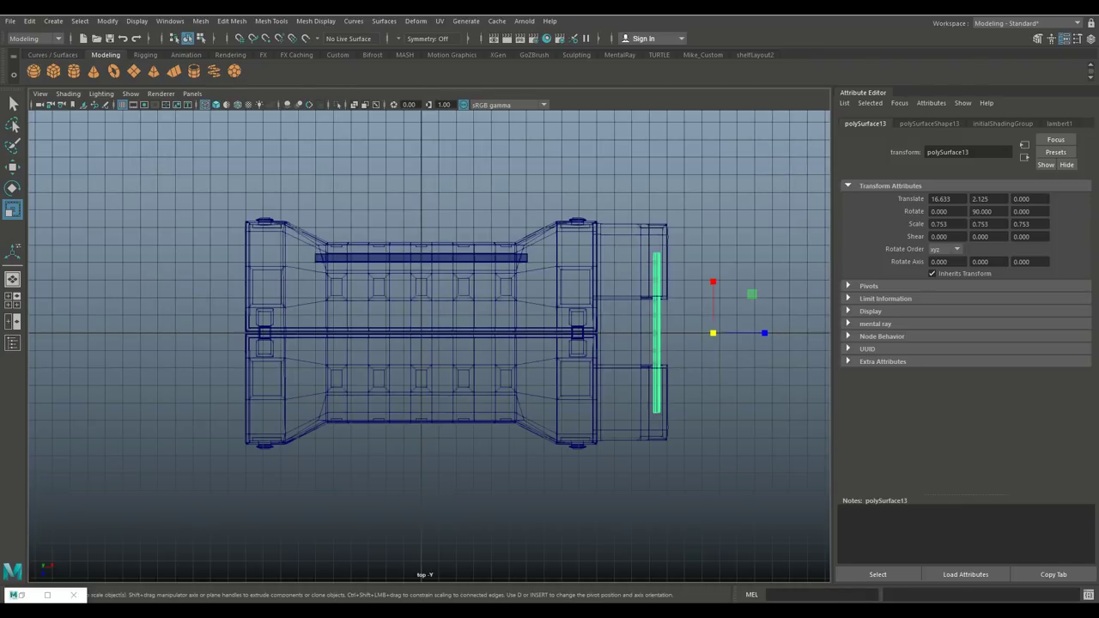
drag(712, 332, 721, 332)
key(ctrl+z)
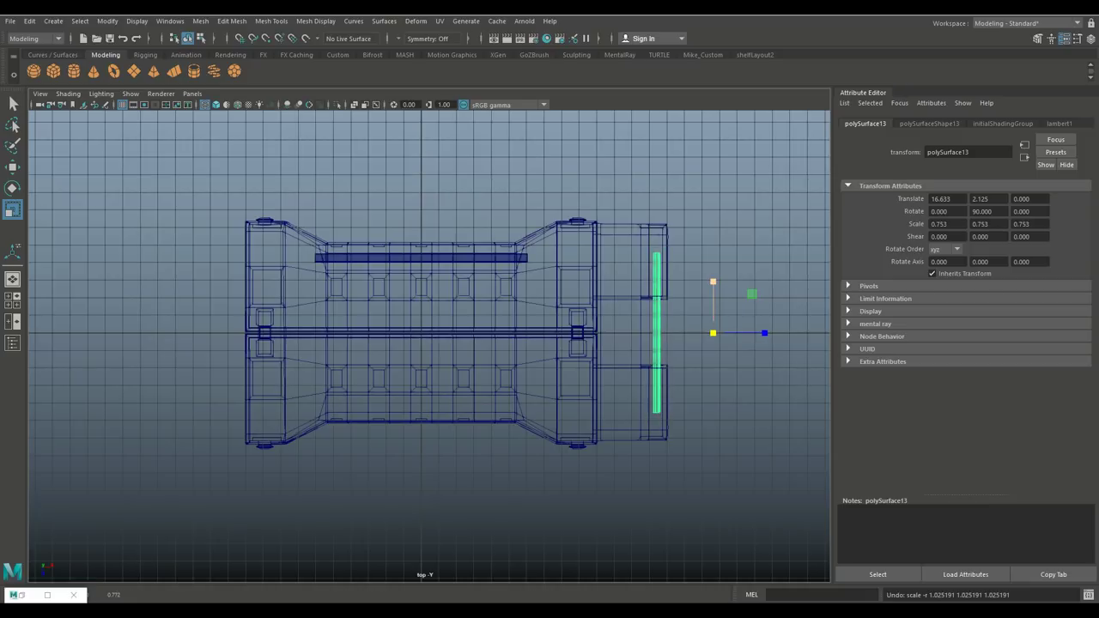
drag(713, 282, 712, 300)
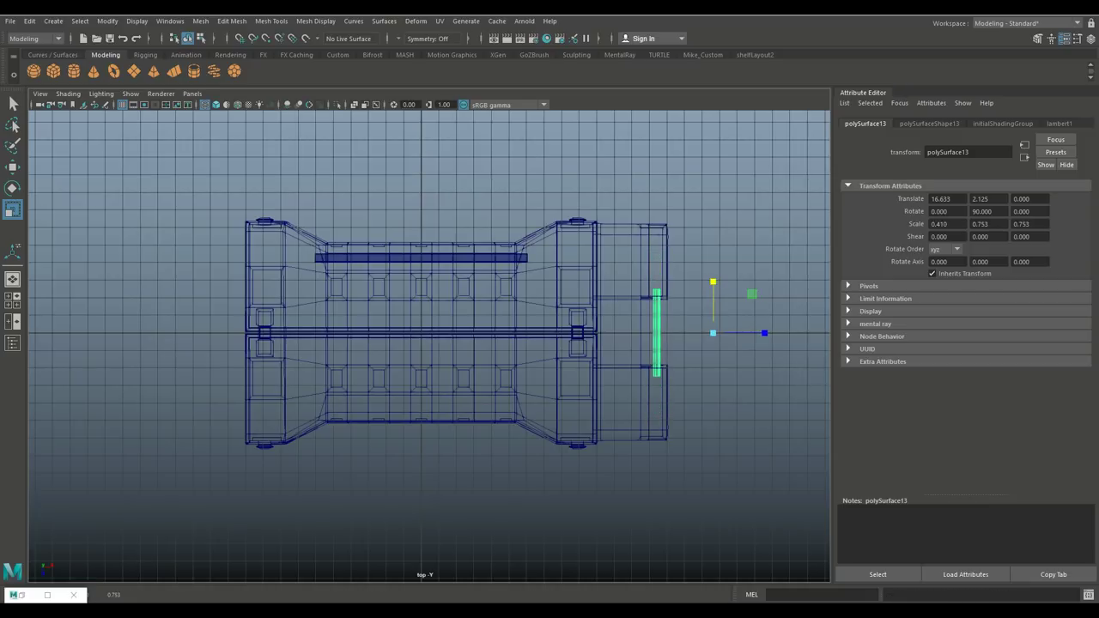
click(12, 300)
click(13, 279)
alt+drag(430, 343, 464, 326)
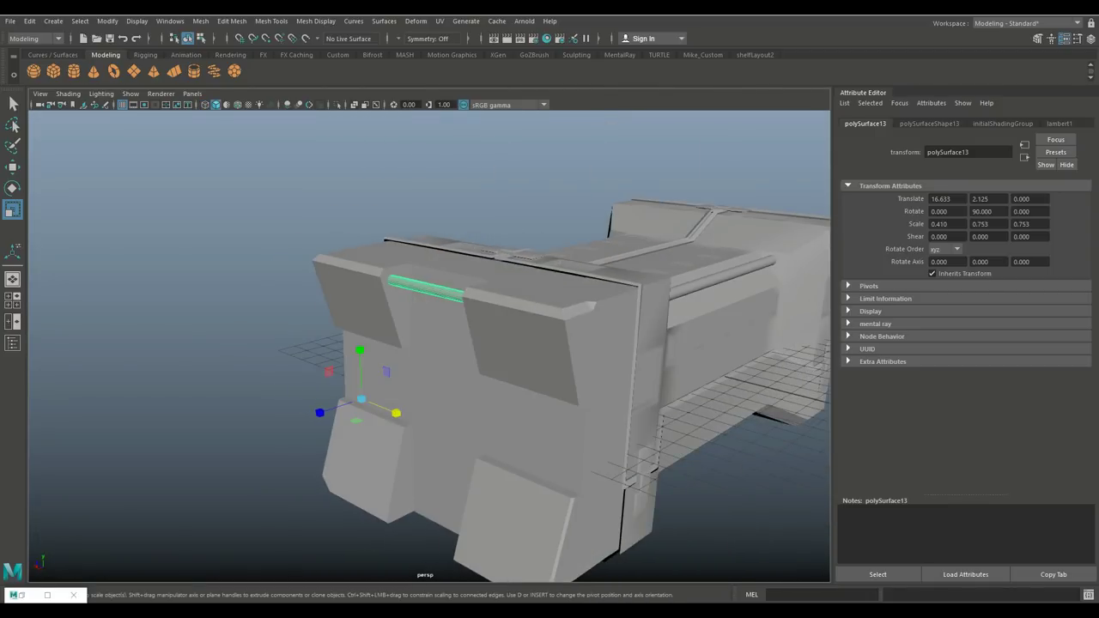
Move the trim strip copy down the end cap in Y.
key(w)
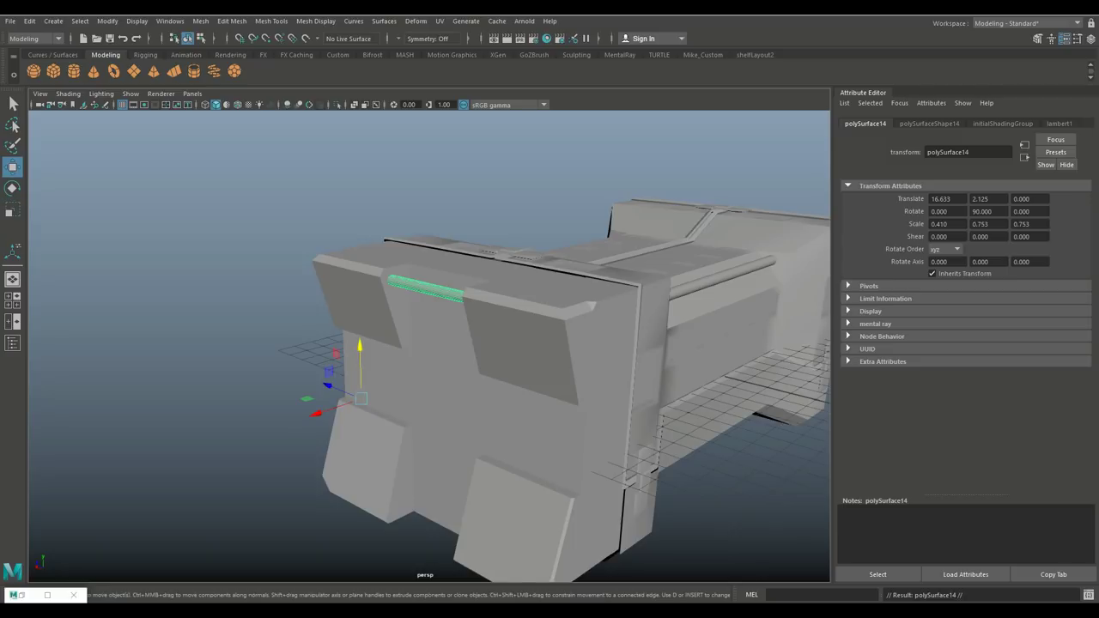
drag(360, 348, 360, 577)
scroll(429, 343, down, 3)
alt+drag(430, 344, 532, 468)
Delete the extra vertical edge on the end cap block's side face.
click(503, 454)
scroll(543, 475, up, 2)
right_drag(515, 268, 520, 293)
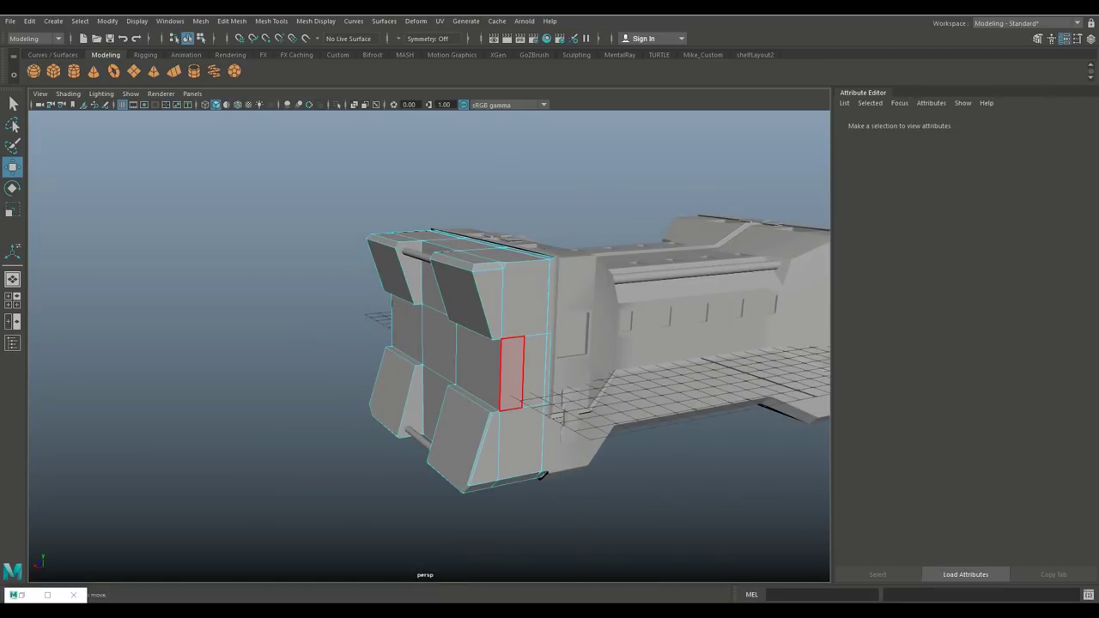
click(511, 373)
alt+drag(511, 373, 339, 411)
scroll(472, 387, up, 3)
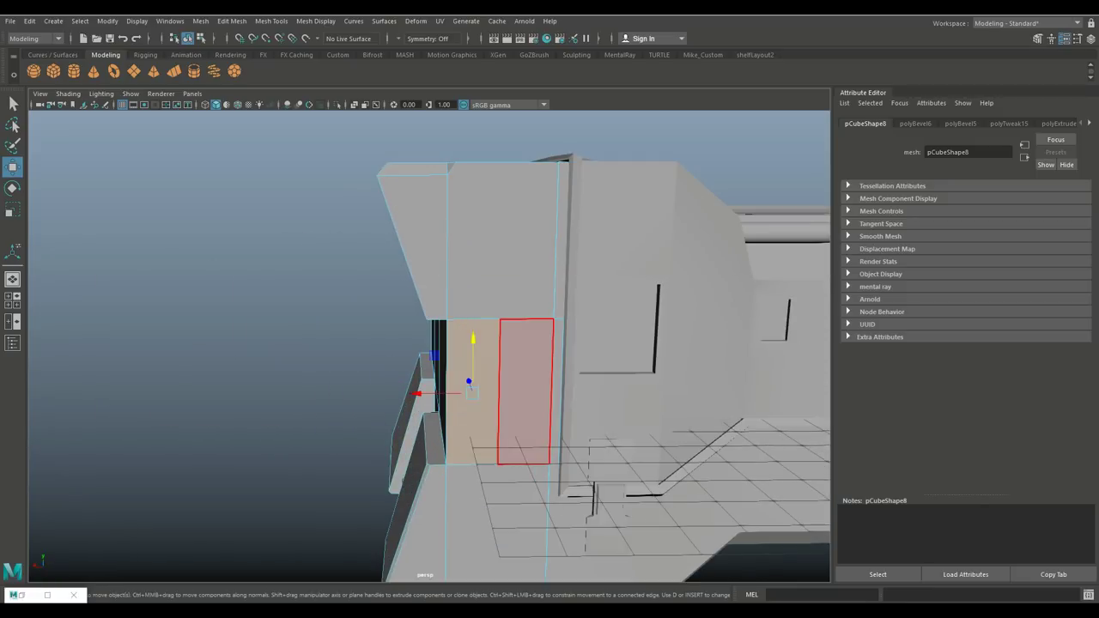
right_drag(507, 273, 507, 248)
click(498, 399)
key(Delete)
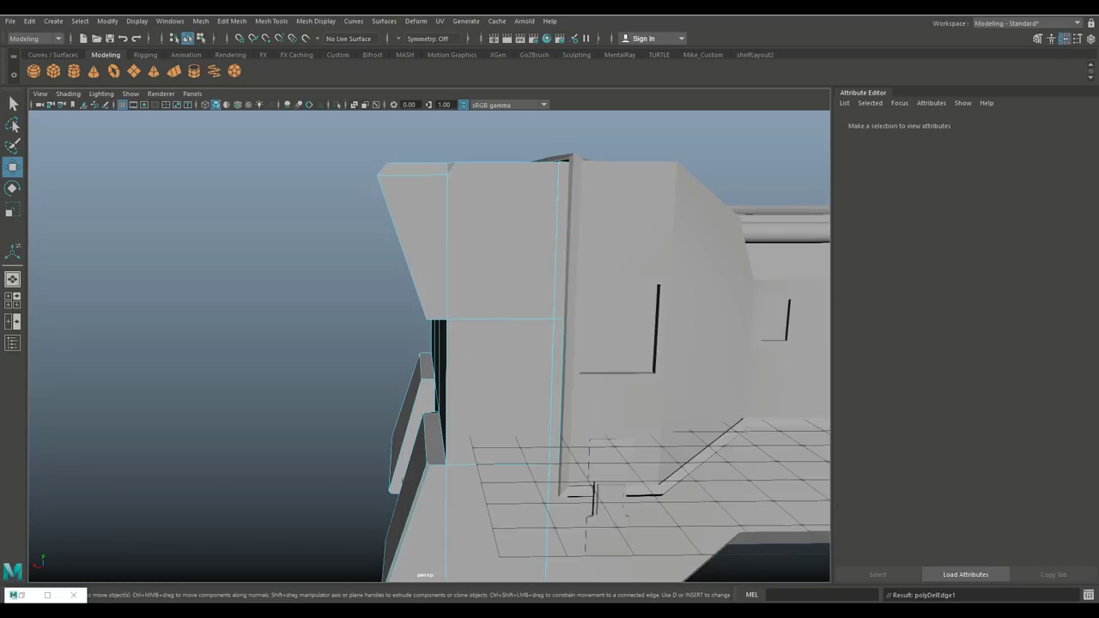
In Face mode, select a face on the end cap.
scroll(472, 343, down, 3)
alt+drag(472, 344, 296, 344)
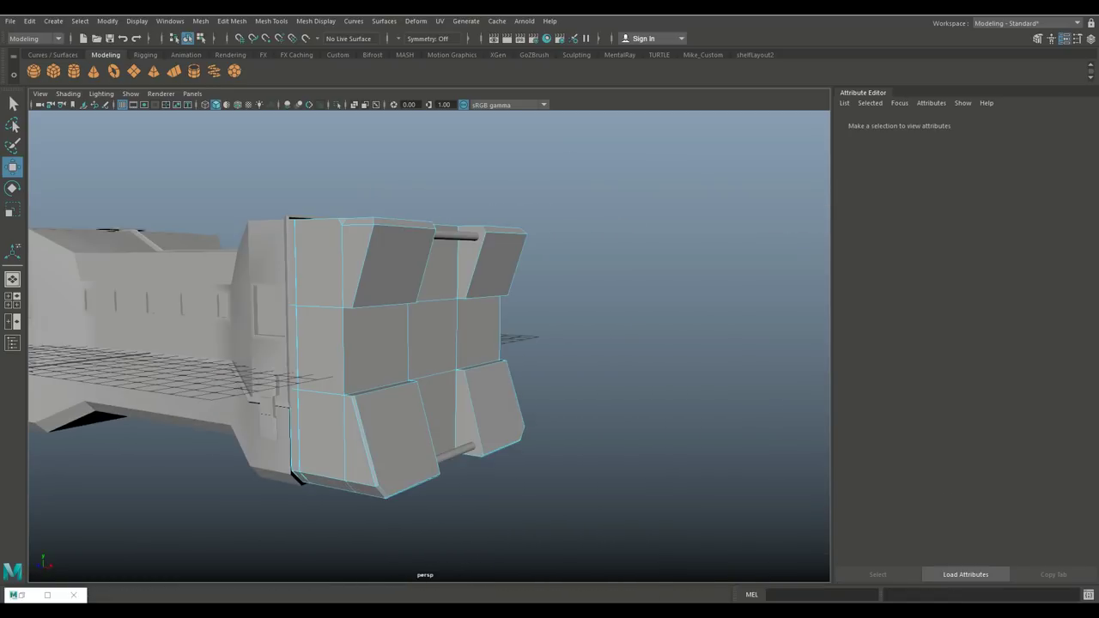
right_drag(314, 267, 317, 297)
click(318, 348)
alt+drag(318, 348, 515, 400)
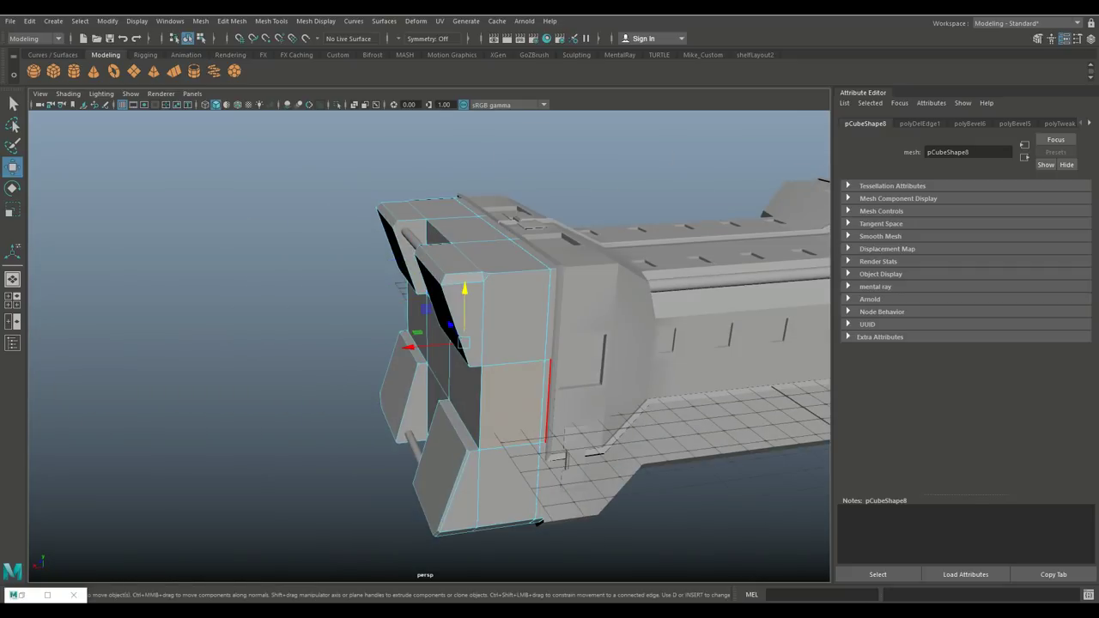
Inset the end cap's front face at 0.5 offset and extrude it again.
key(ctrl+e)
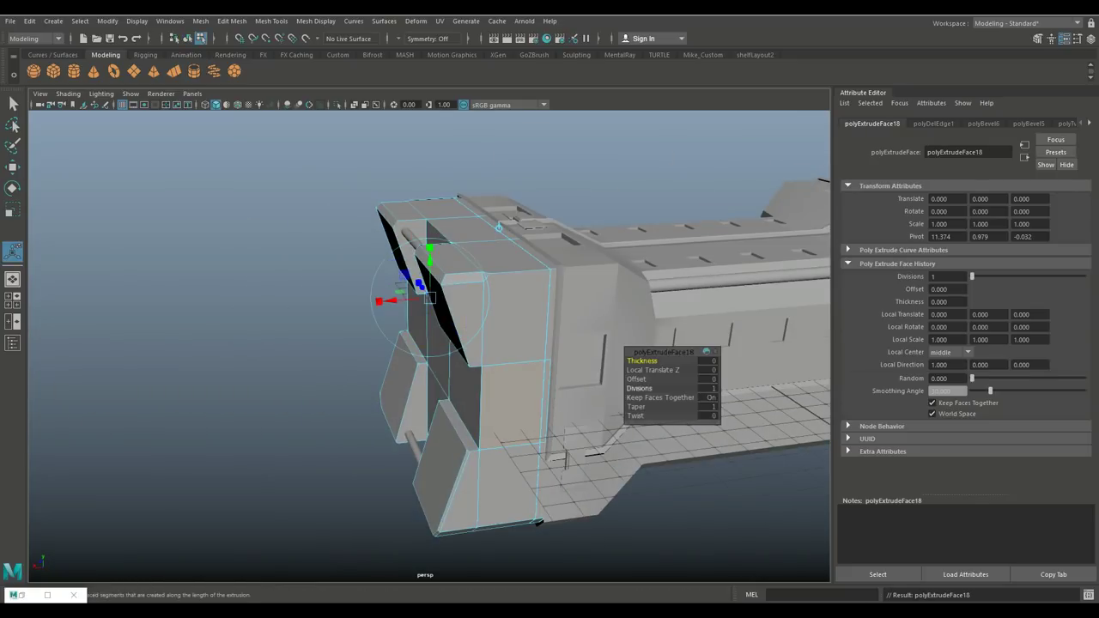
drag(637, 379, 679, 379)
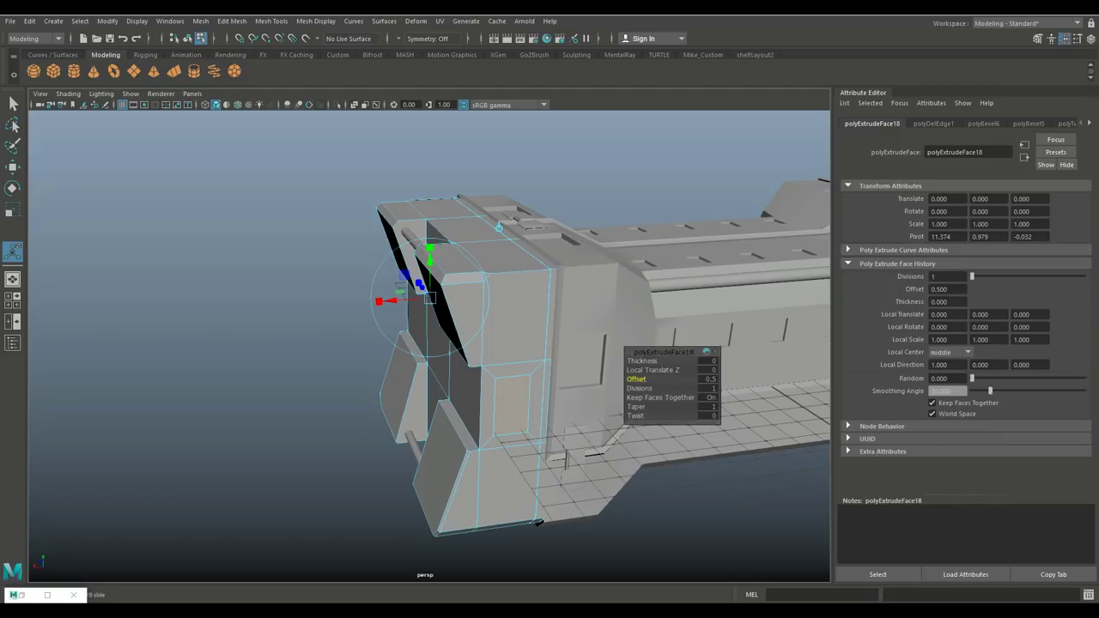
key(ctrl+e)
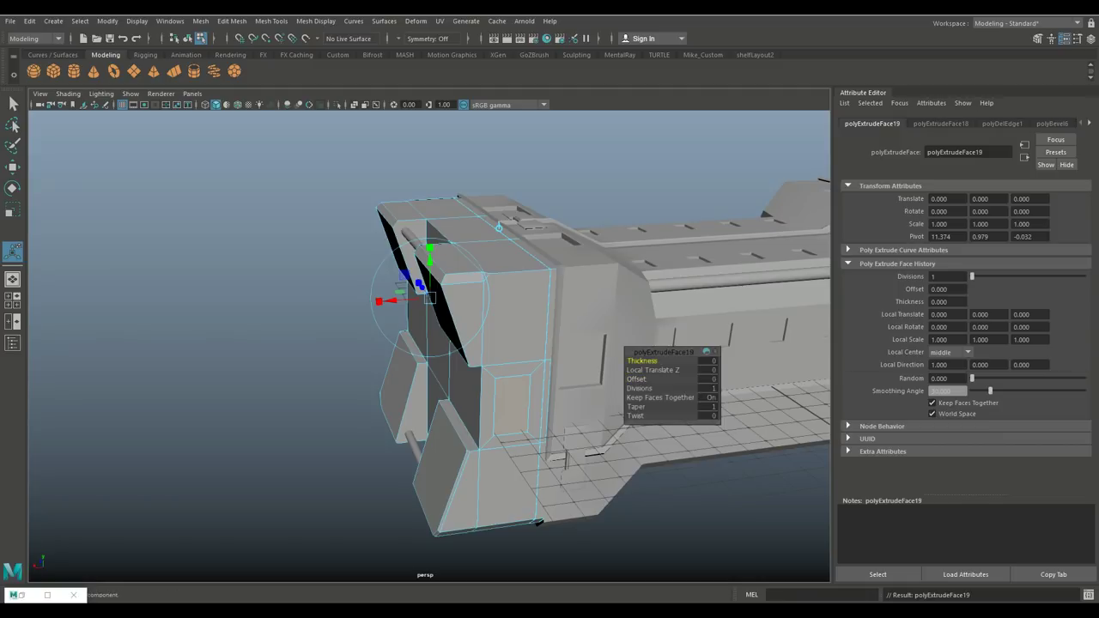
key(r)
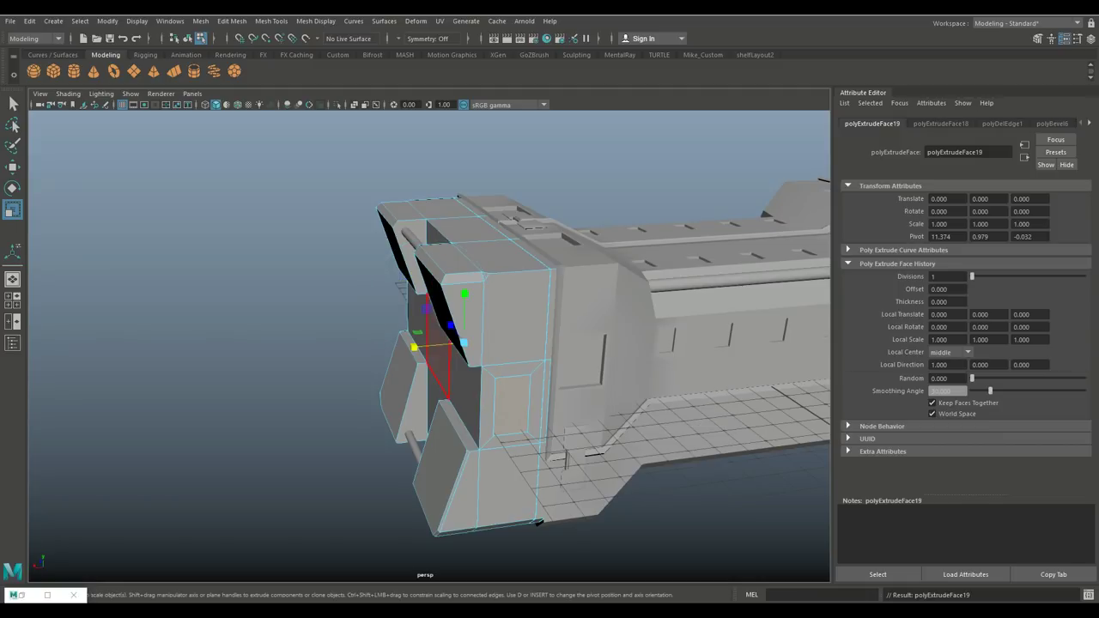
alt+drag(515, 343, 601, 352)
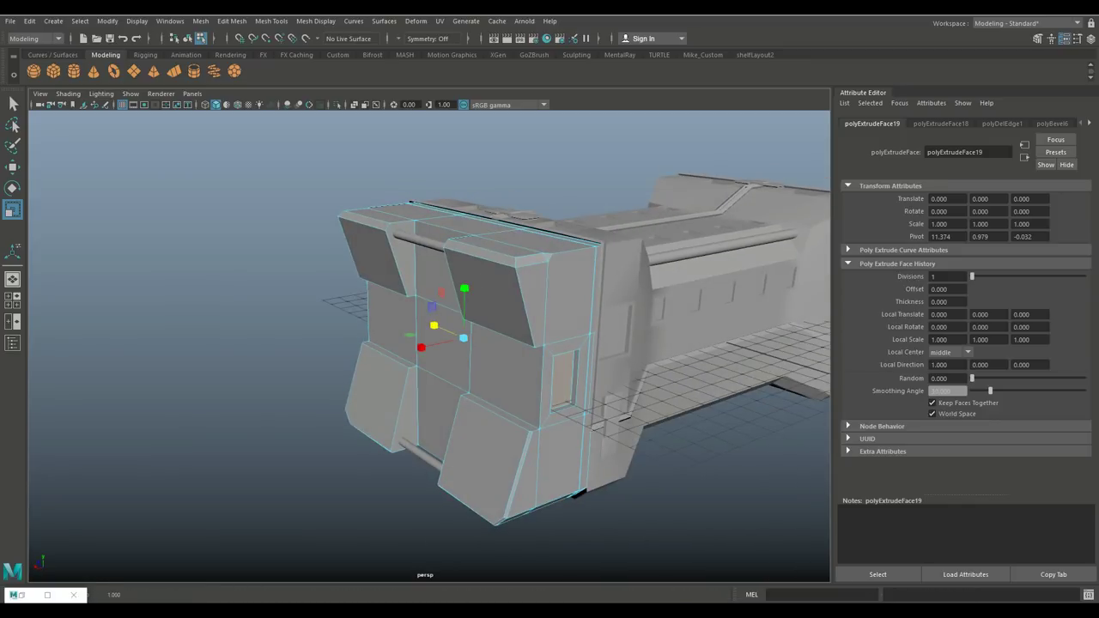
click(687, 498)
Inset two top faces, extrude them again, and scale them into a recessed panel.
alt+drag(515, 386, 601, 463)
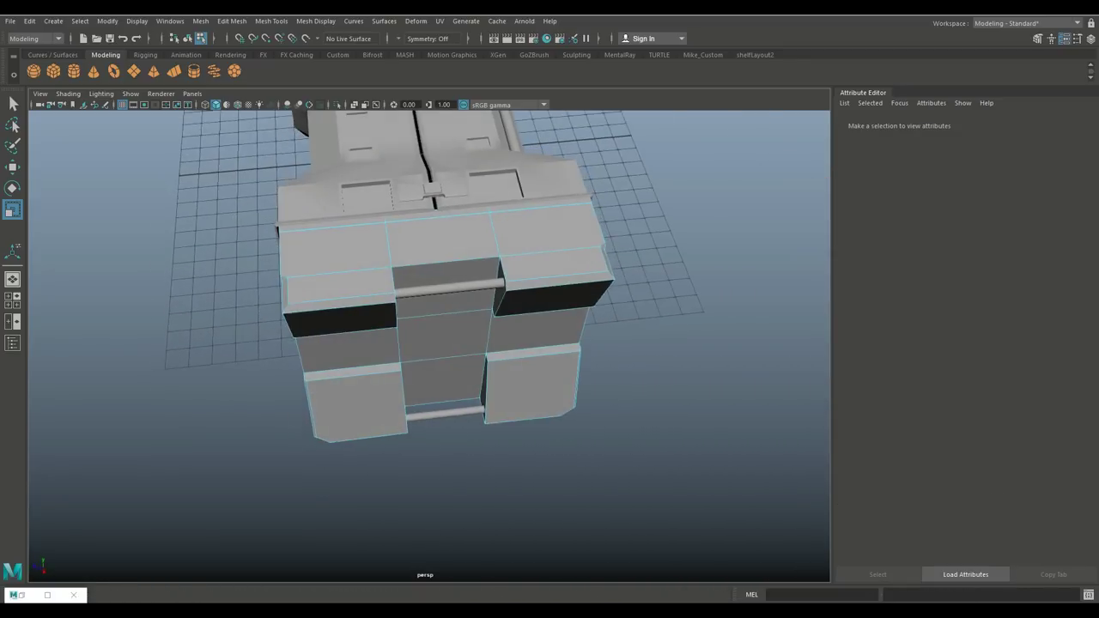
click(439, 233)
alt+drag(515, 463, 532, 446)
shift+click(441, 444)
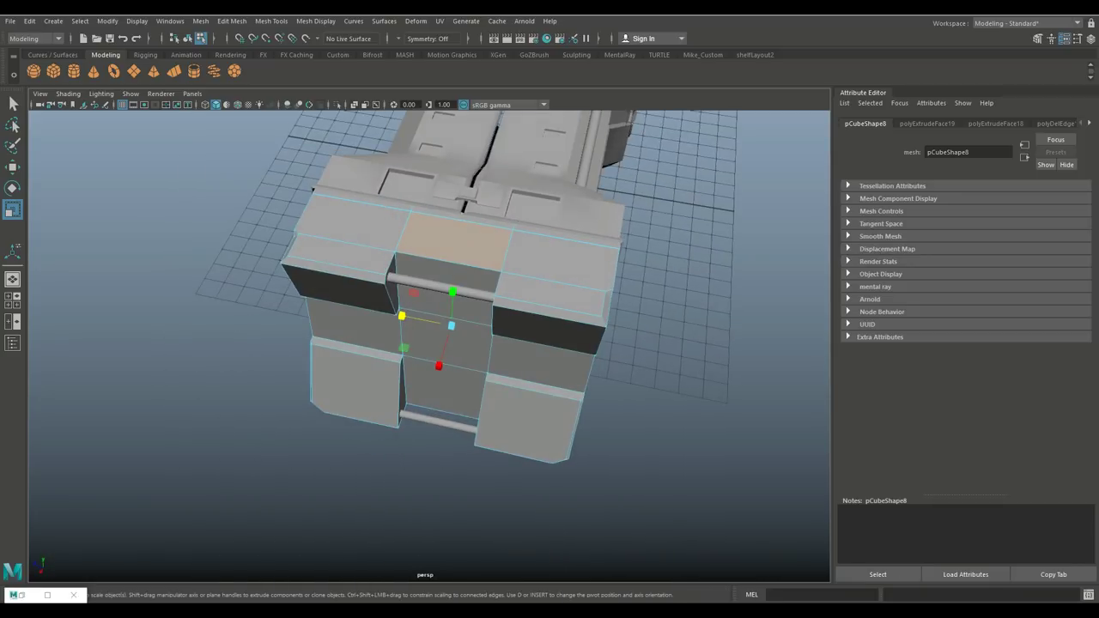
key(ctrl+e)
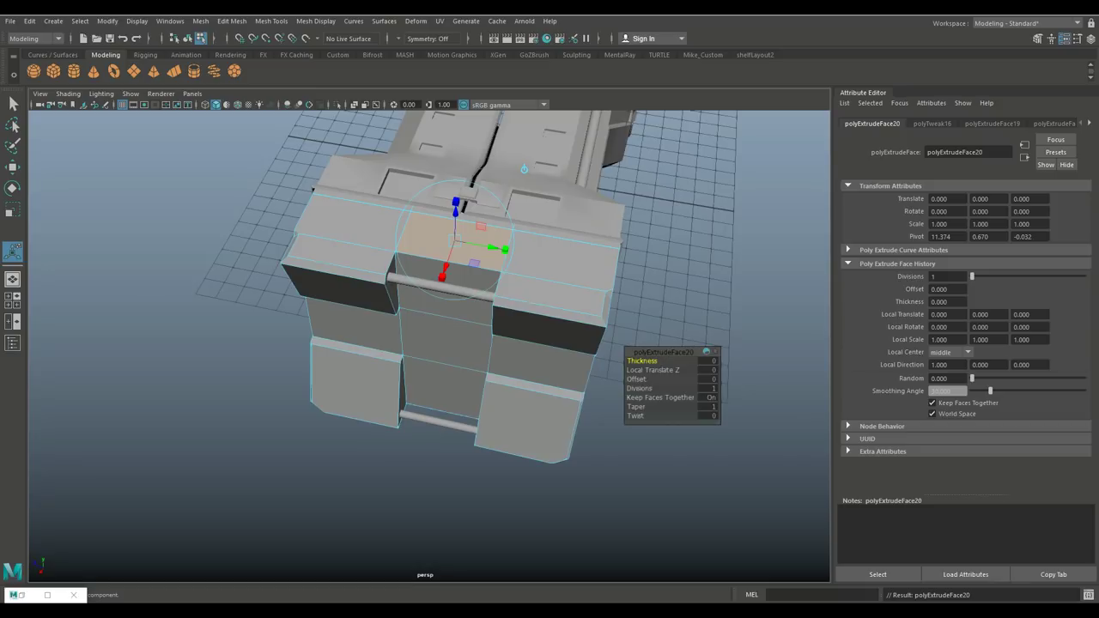
click(636, 379)
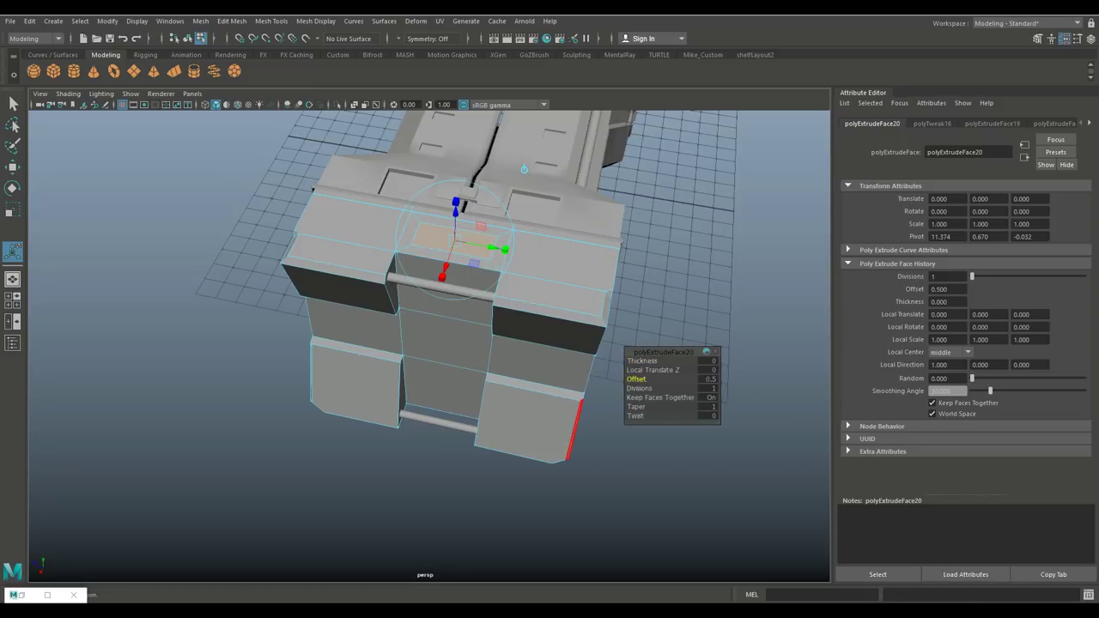
key(ctrl+e)
key(r)
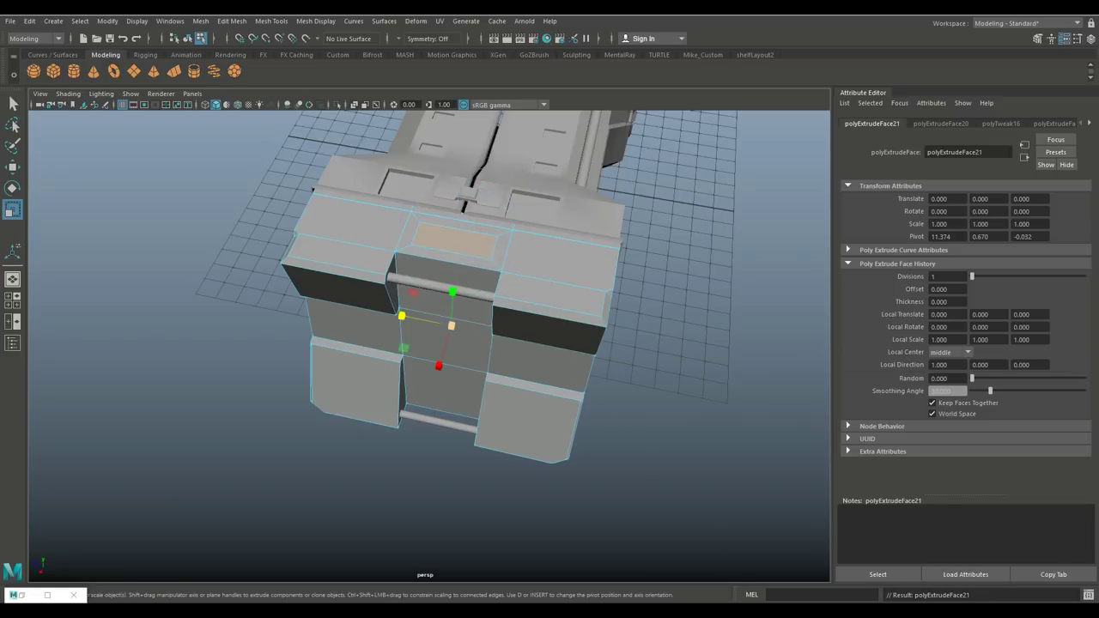
click(453, 292)
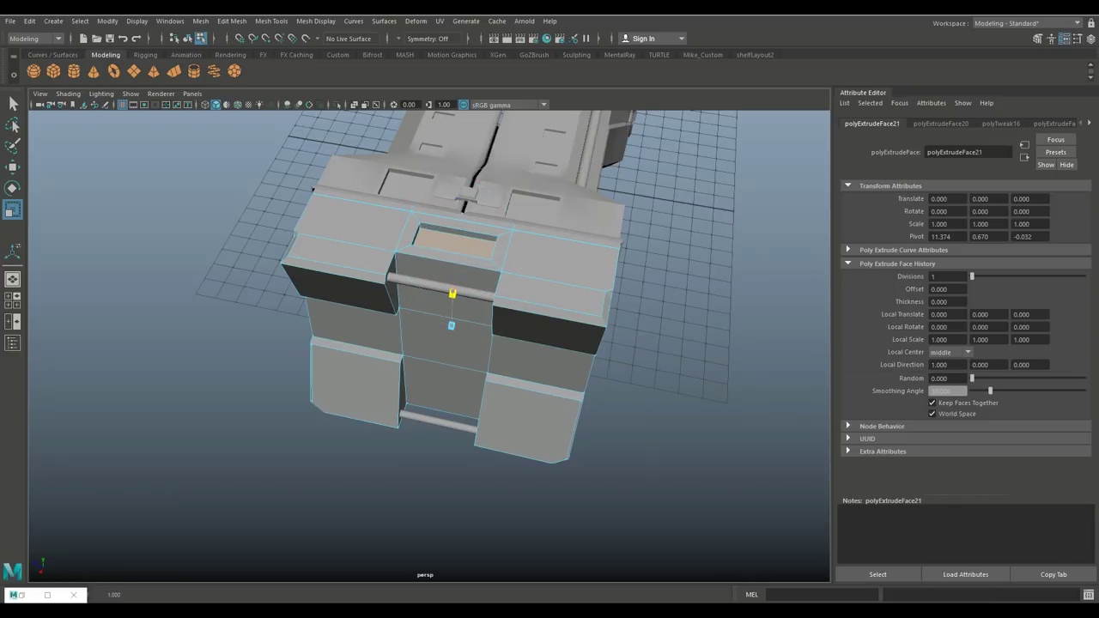
click(652, 498)
In Object Mode, select the top trim strip.
alt+drag(652, 498, 618, 464)
alt+drag(430, 344, 554, 340)
right_drag(381, 292, 438, 251)
alt+drag(515, 343, 447, 345)
click(375, 297)
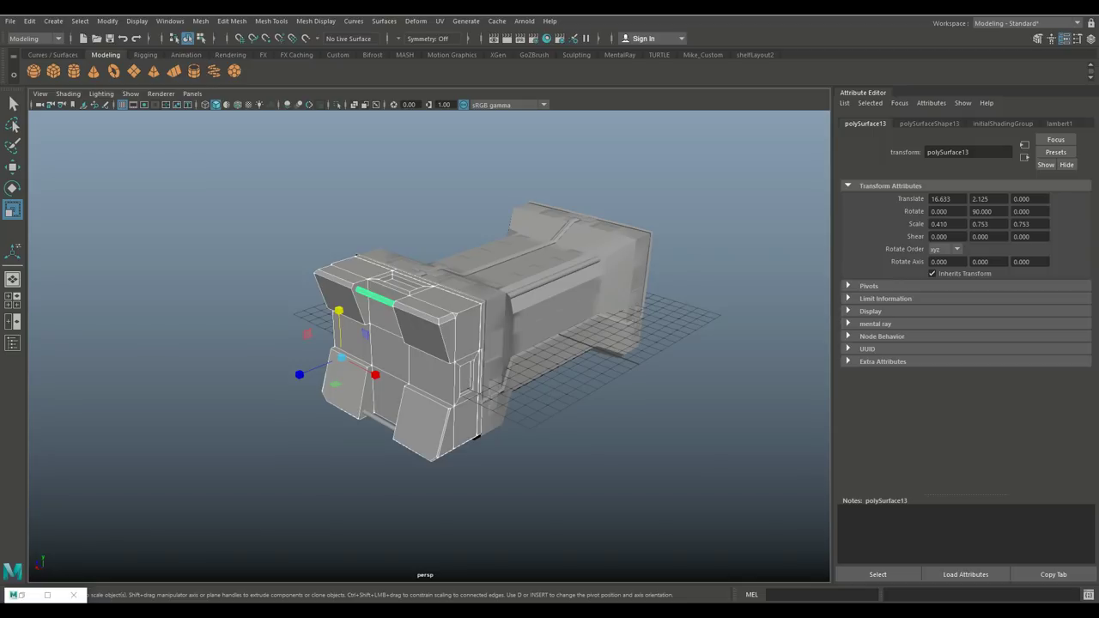
Add the bottom trim strip and combine the end cap and strips into one mesh.
click(379, 420)
alt+drag(447, 343, 498, 339)
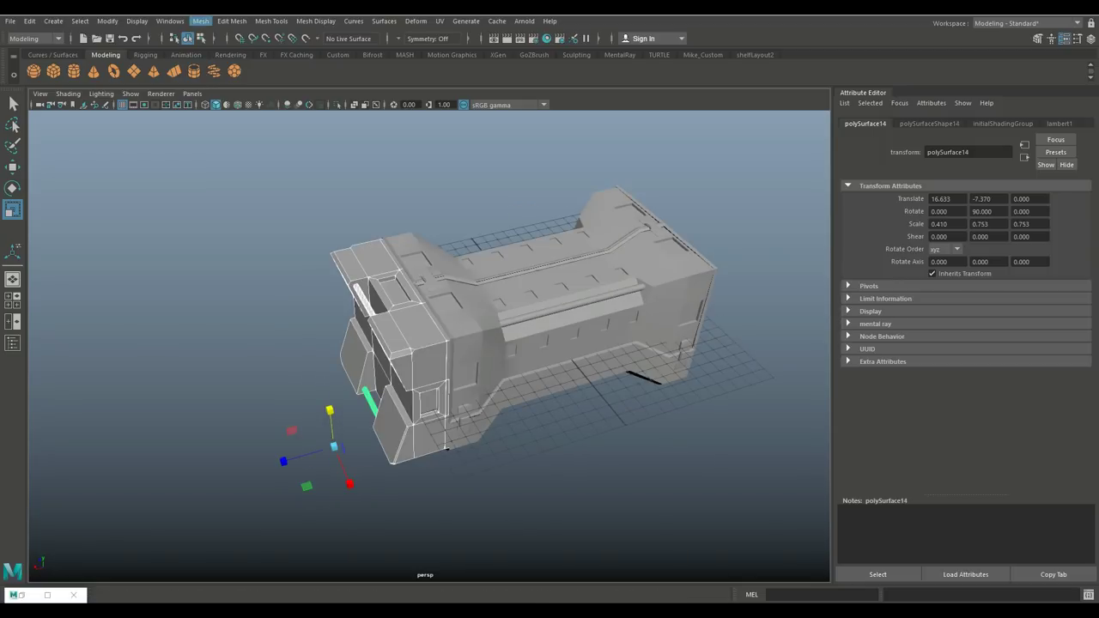
click(200, 21)
click(223, 62)
alt+drag(516, 343, 635, 331)
Duplicate the end cap, move it to the corridor's other end, and rotate it 180° in Y.
key(ctrl+d)
key(w)
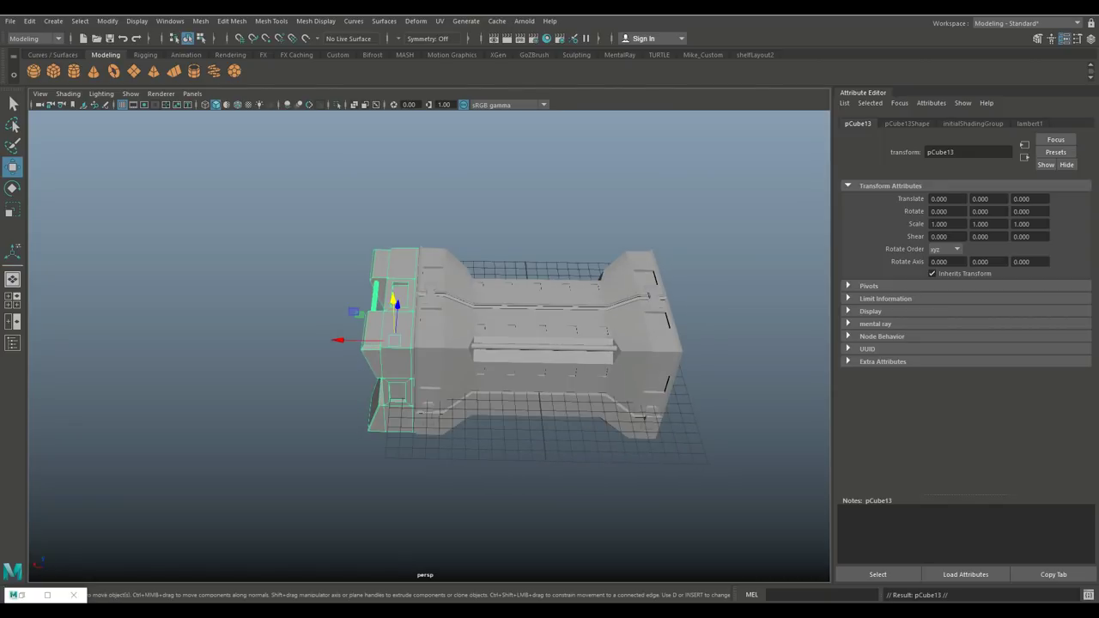
drag(343, 340, 630, 346)
key(e)
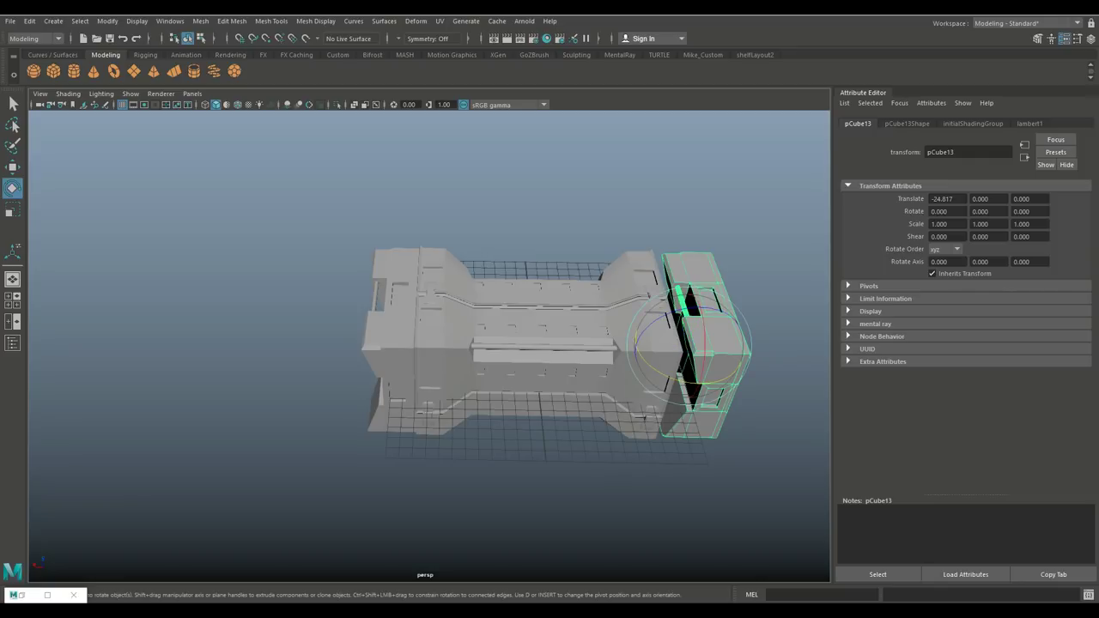
drag(670, 377, 777, 378)
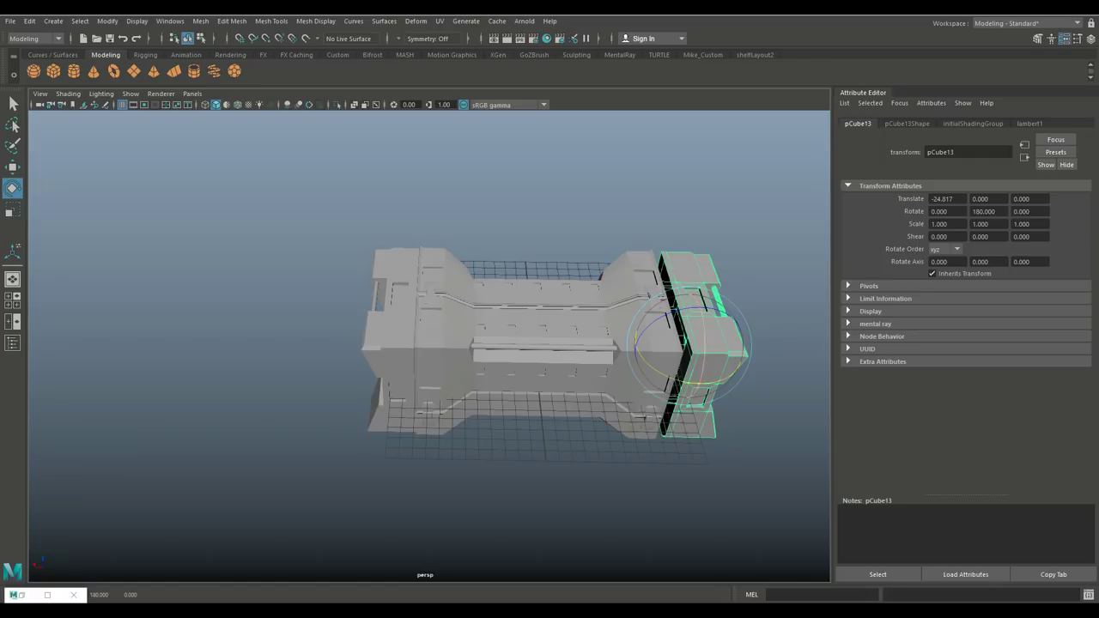
key(w)
drag(632, 345, 624, 345)
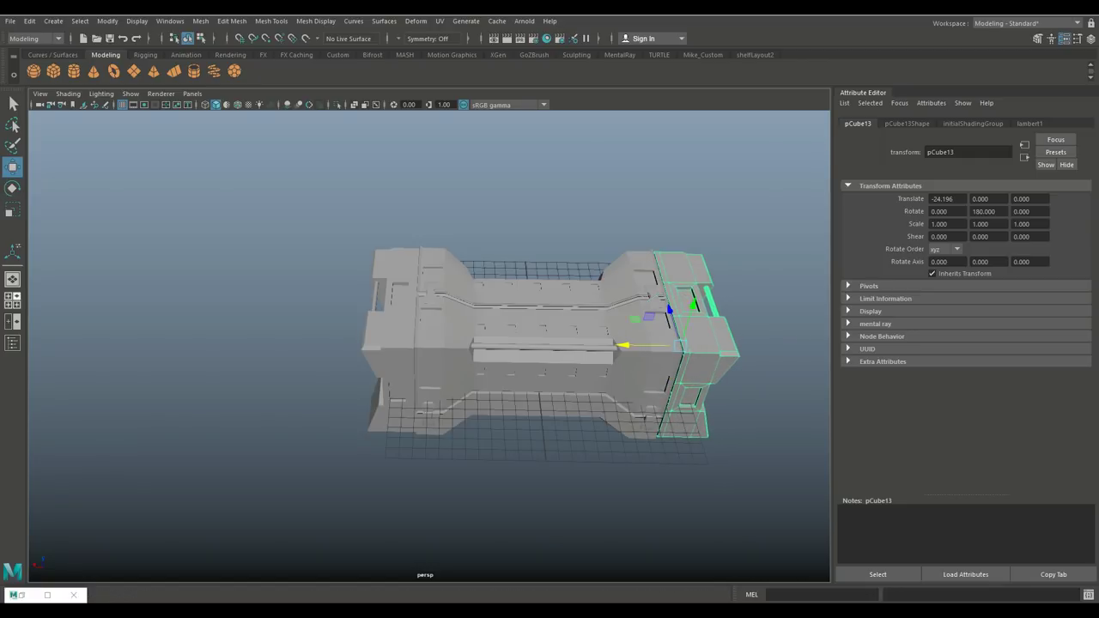
Align the copy flush with the corridor body at X −23.967 in top view.
key(space)
key(space)
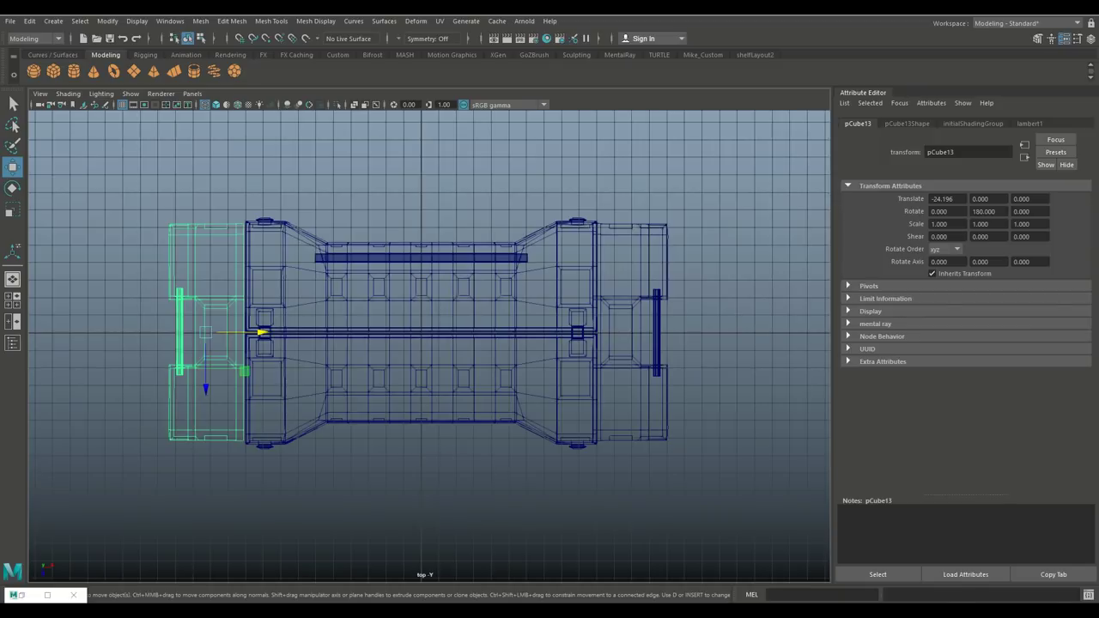
click(657, 343)
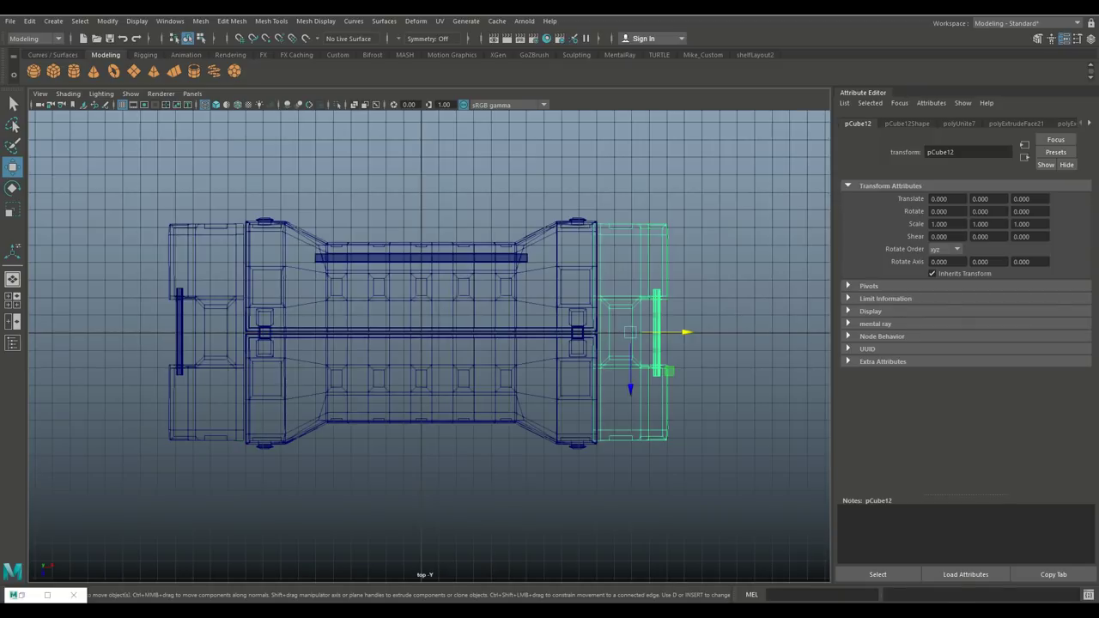
click(179, 343)
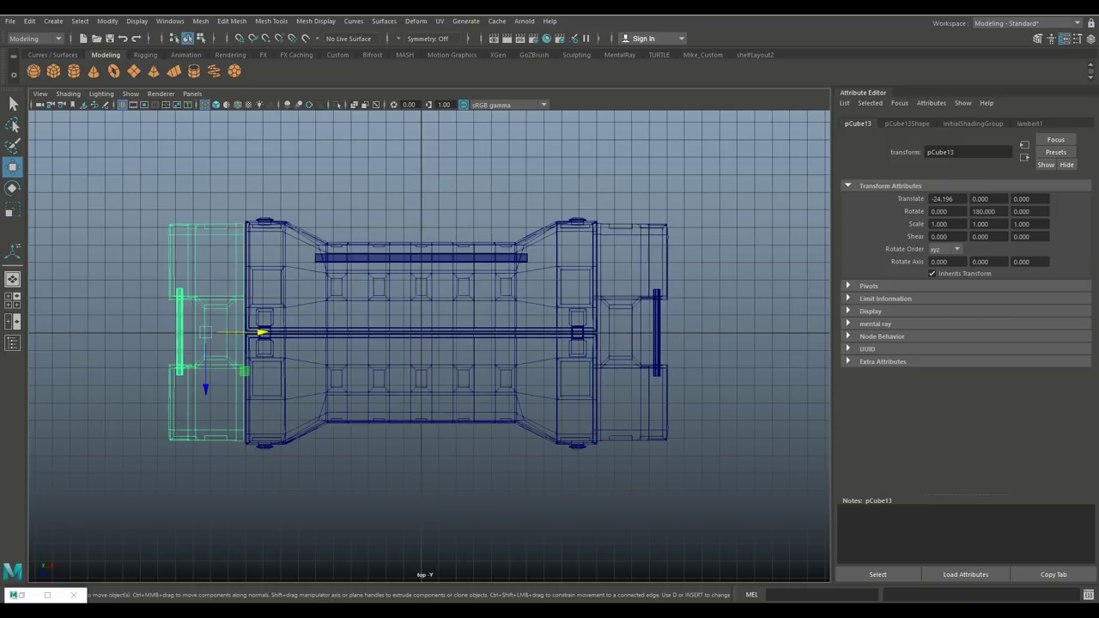
drag(262, 332, 266, 332)
key(space)
key(space)
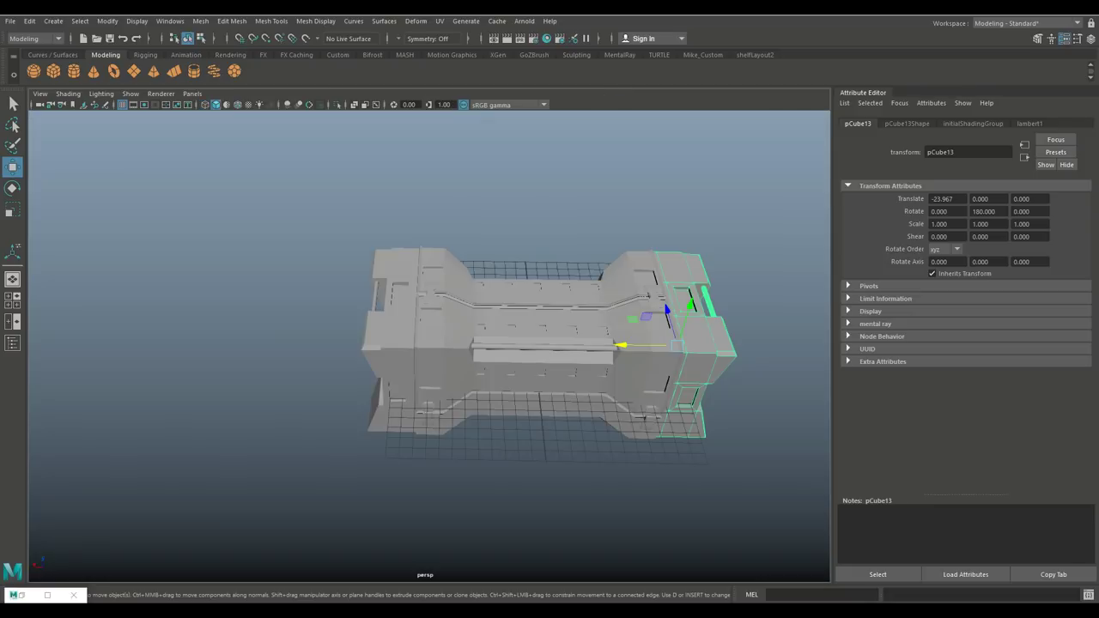
click(549, 506)
alt+drag(549, 507, 339, 442)
scroll(361, 344, up, 4)
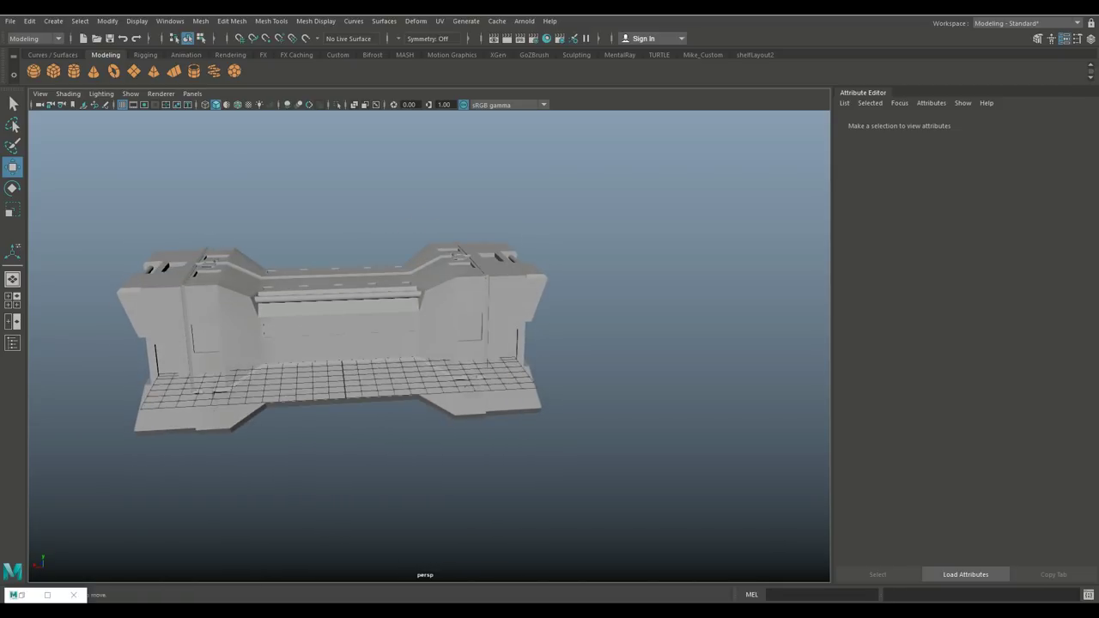
click(53, 20)
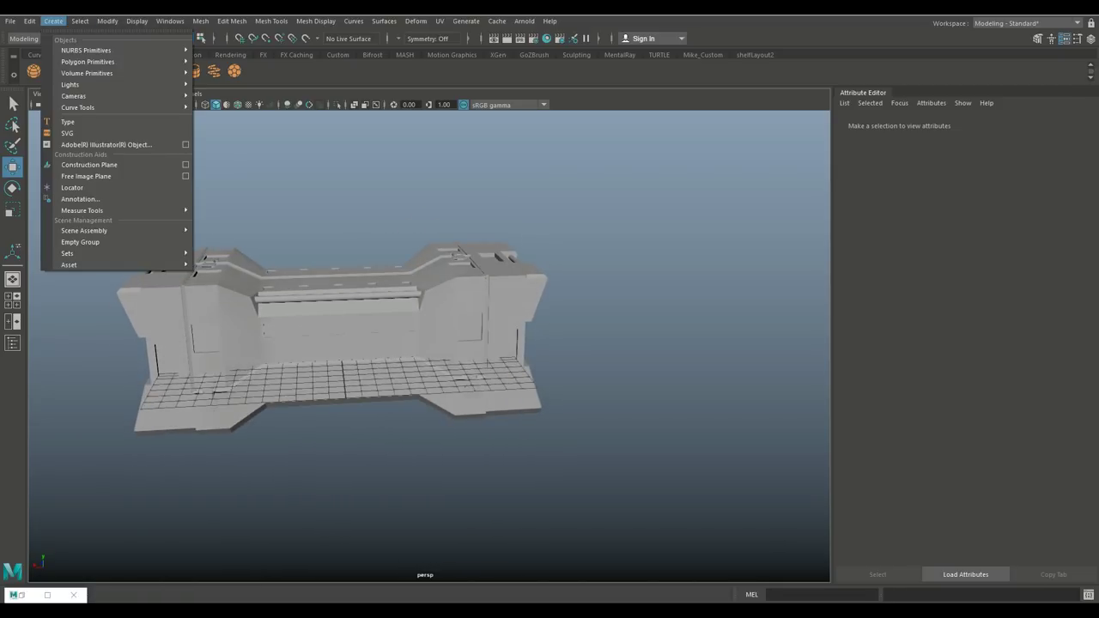
Erase the type1 default text and start entering MH for MHT.
key(Escape)
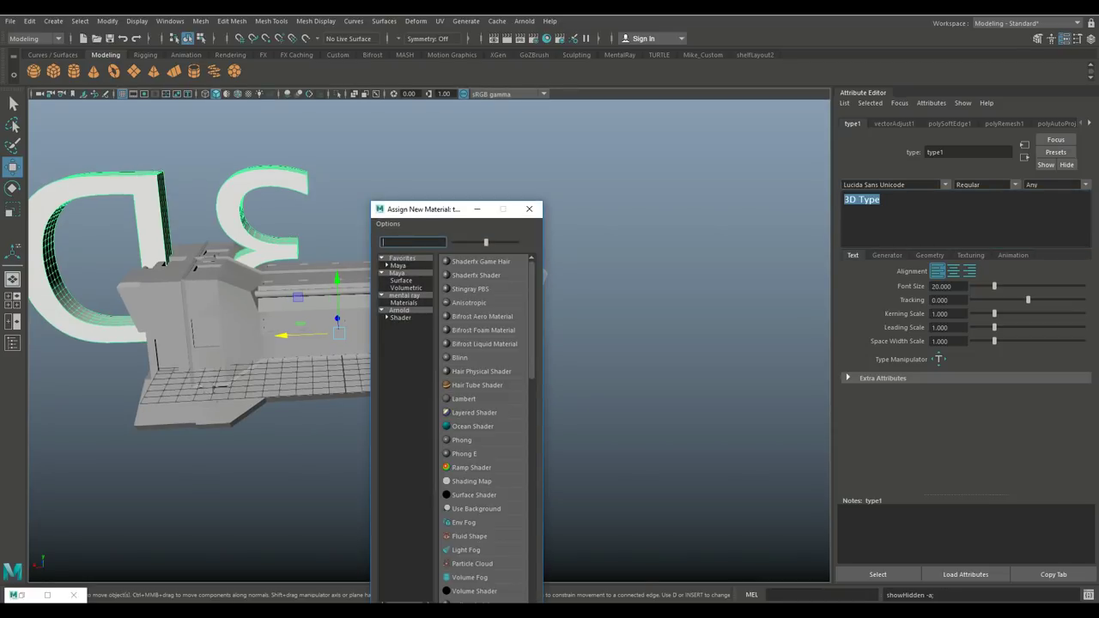
click(529, 208)
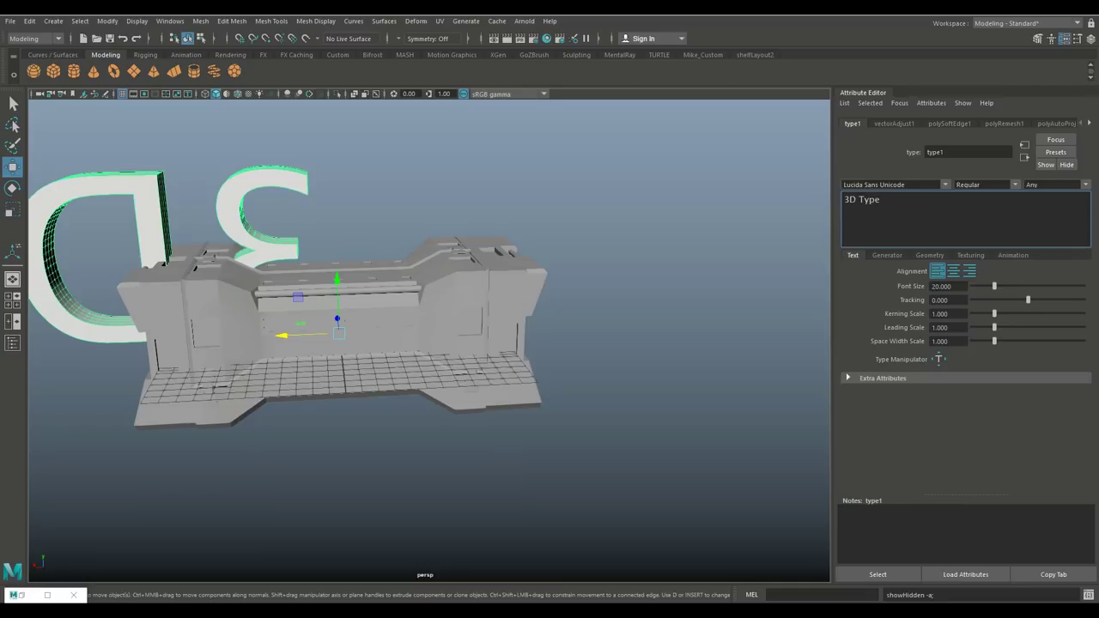
key(BackSpace)
key(BackSpace)
key(BackSpace)
key(BackSpace)
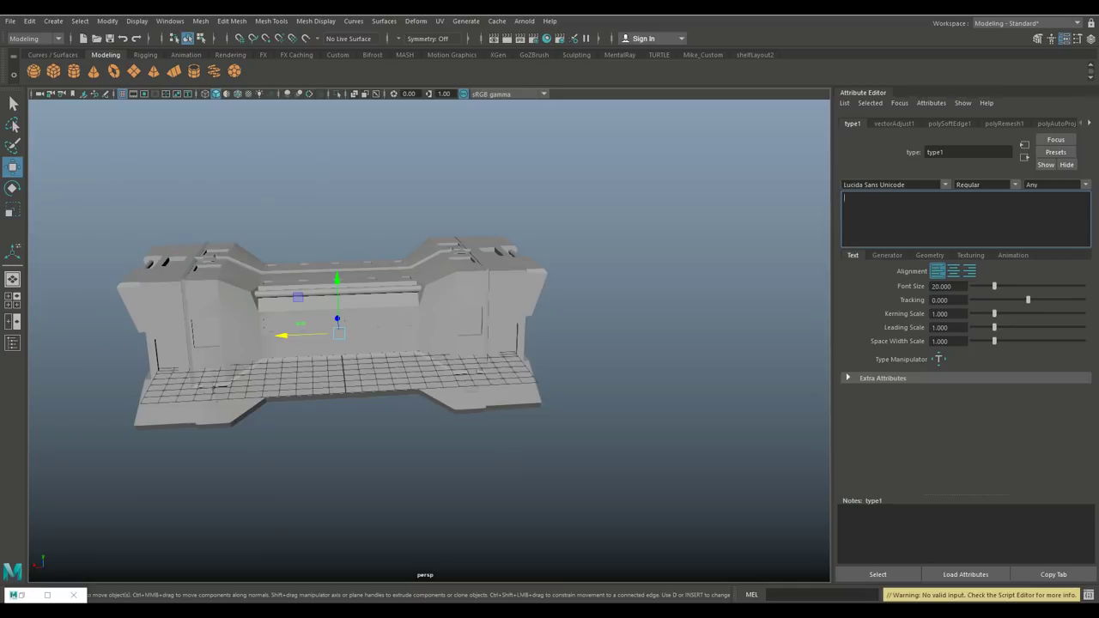
text(MH)
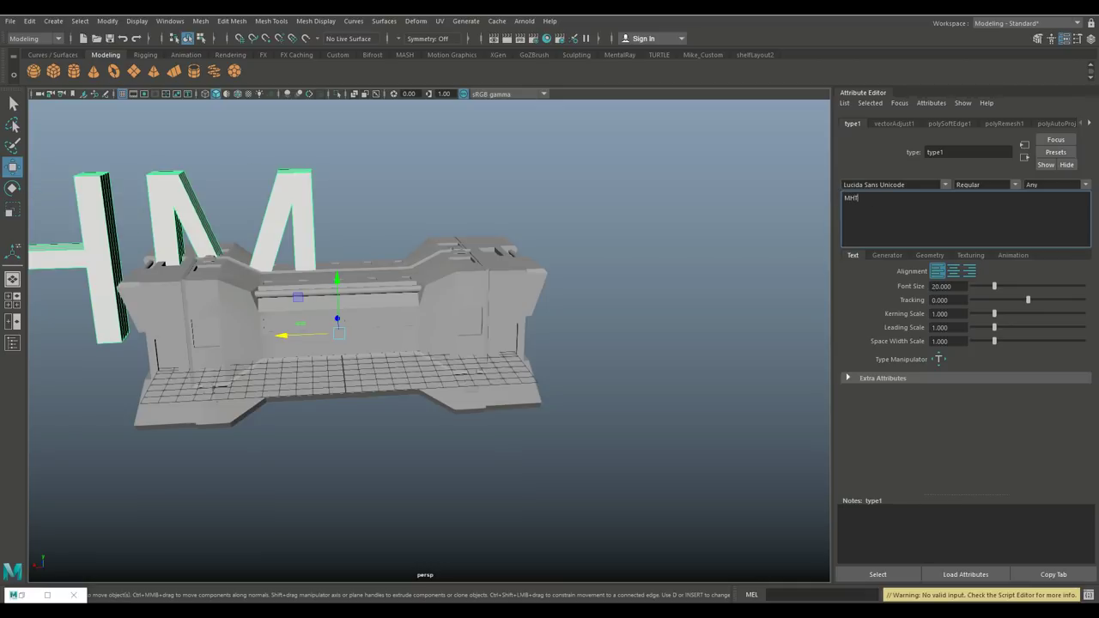
Rotate the MHT type mesh to -180 on Y and 90 on Z so it runs vertically.
click(652, 481)
alt+drag(515, 472, 412, 473)
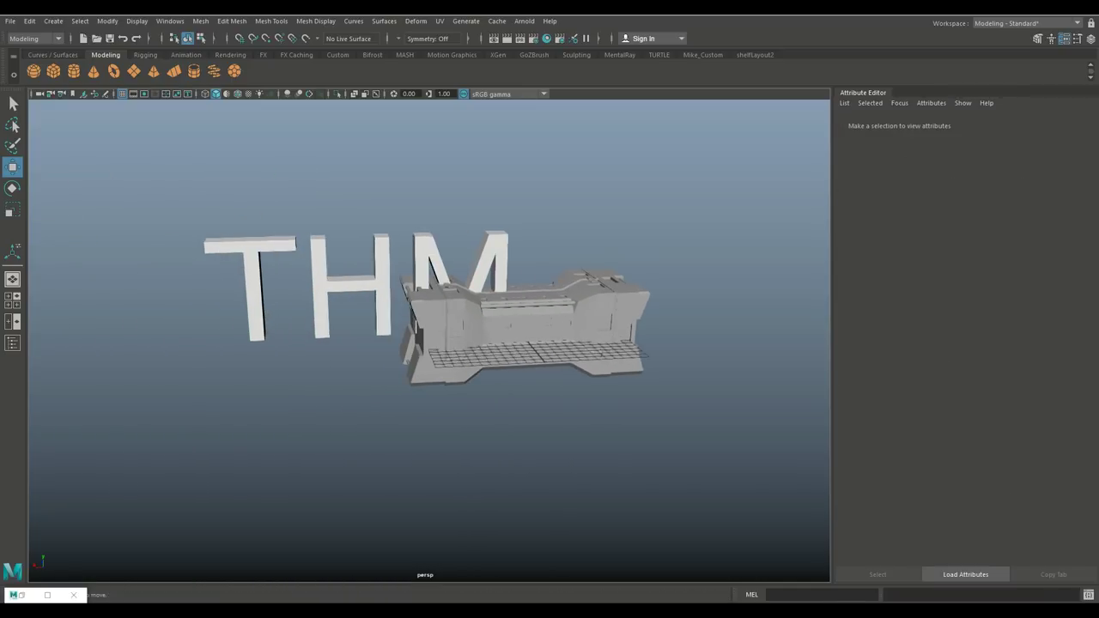
drag(503, 245, 503, 246)
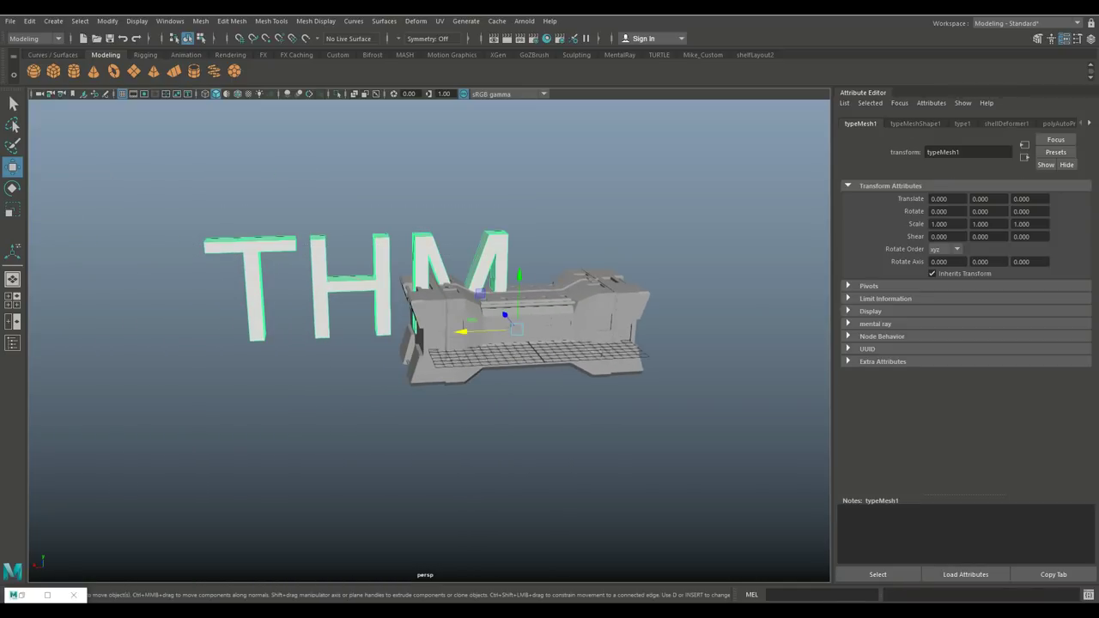
key(e)
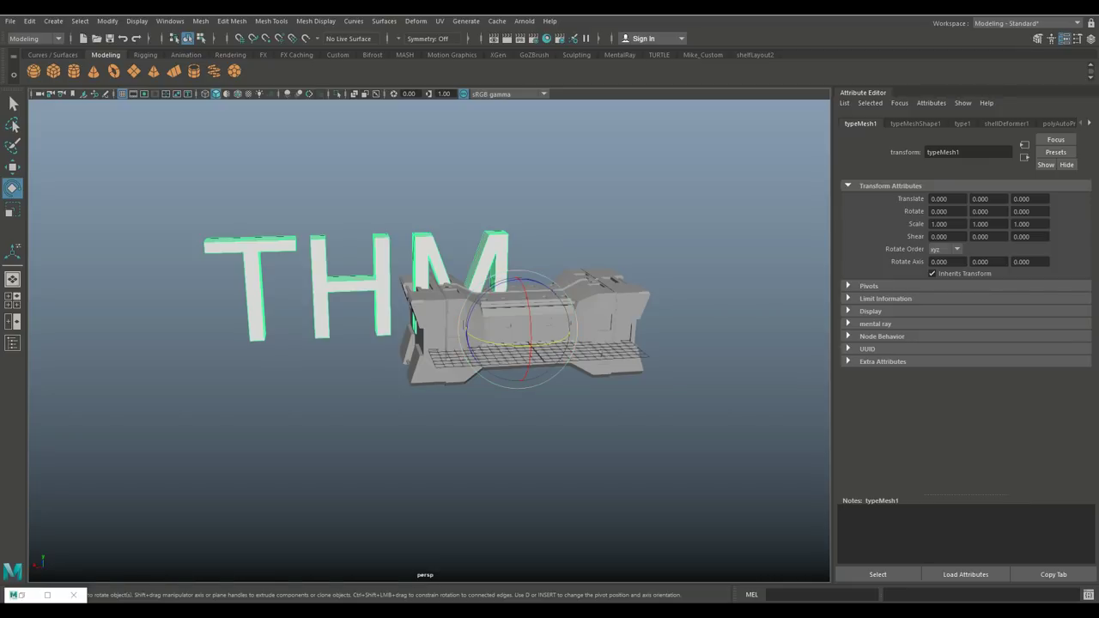
drag(541, 345, 464, 344)
key(ctrl+z)
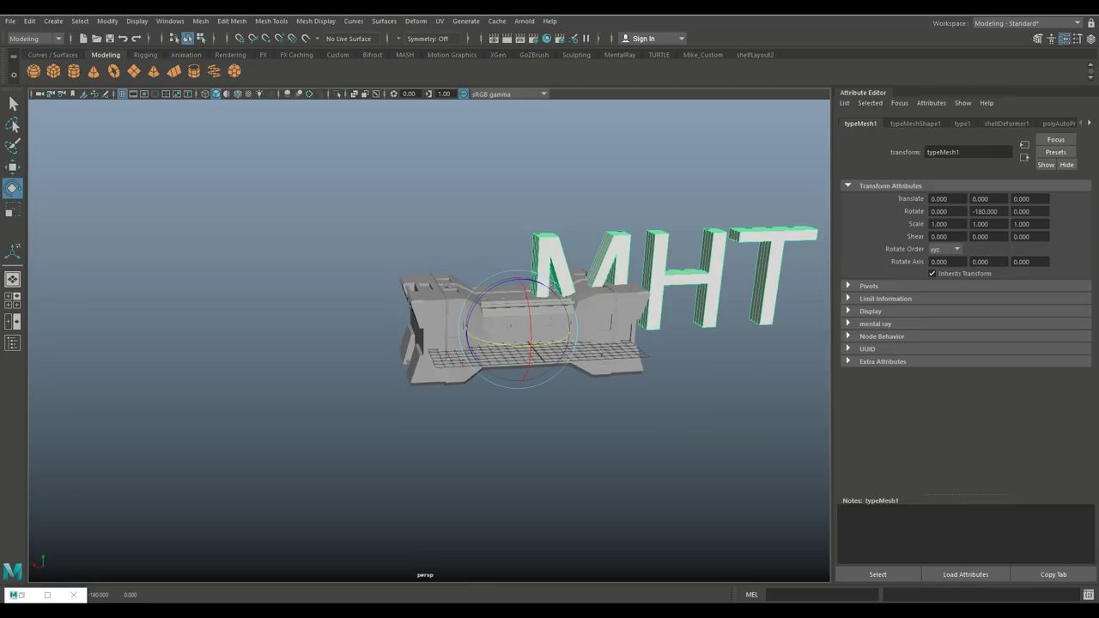
drag(471, 320, 501, 280)
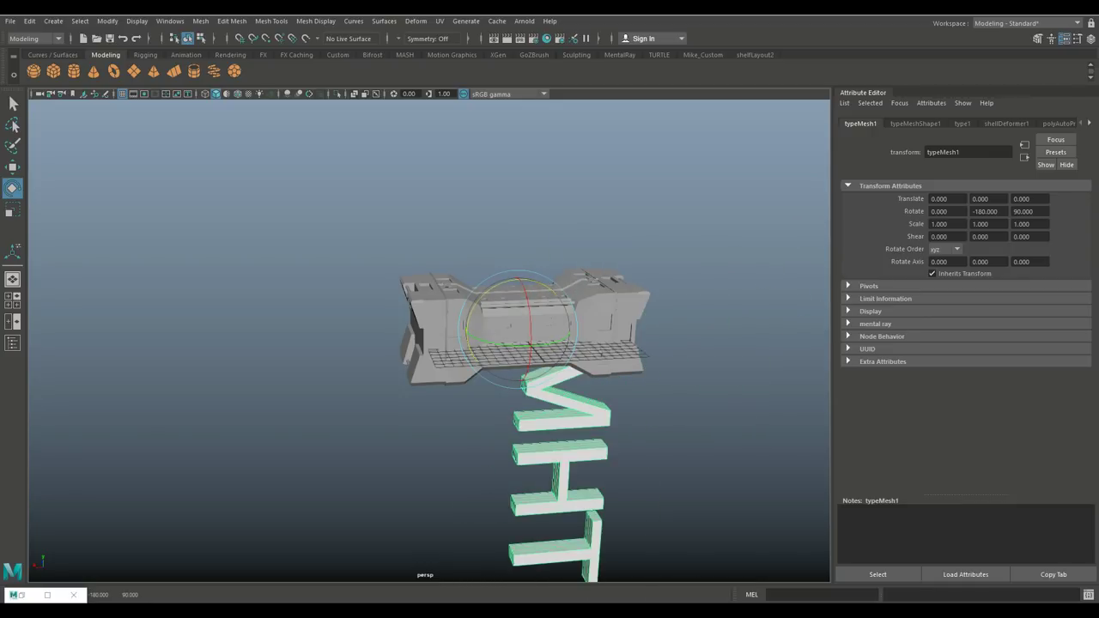
Scale the type down to 0.095 and move it to Y 7.945, Z -8.869 above the corridor.
key(w)
scroll(526, 386, down, 3)
alt+drag(515, 361, 455, 355)
drag(416, 305, 487, 273)
key(r)
key(w)
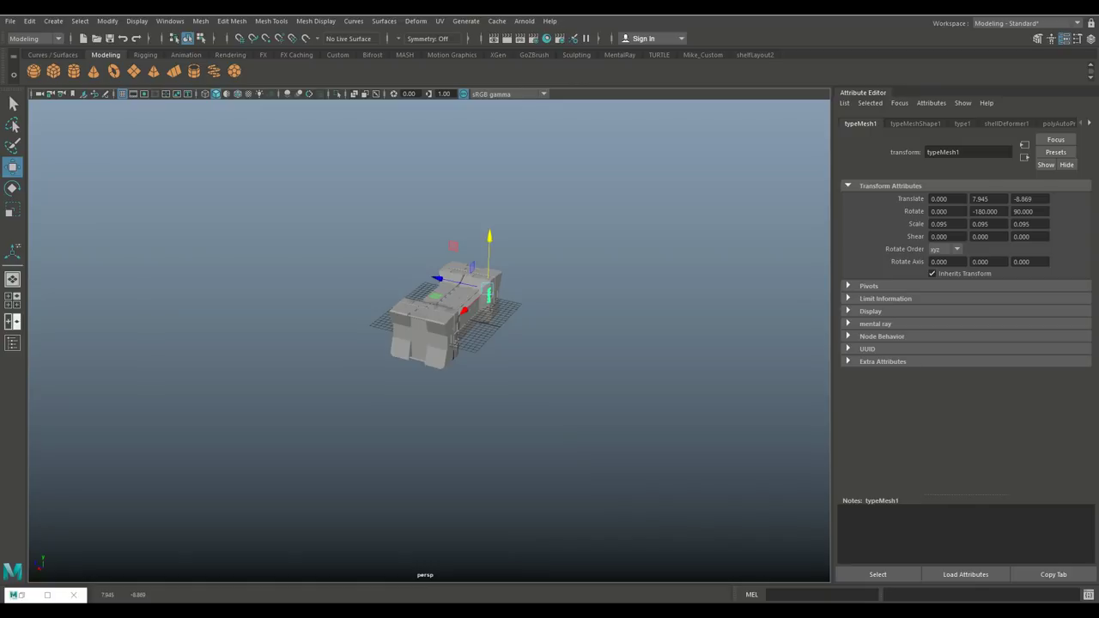
In the maximized front view, move the MHT text right and down over the end cap.
click(12, 300)
key(space)
key(a)
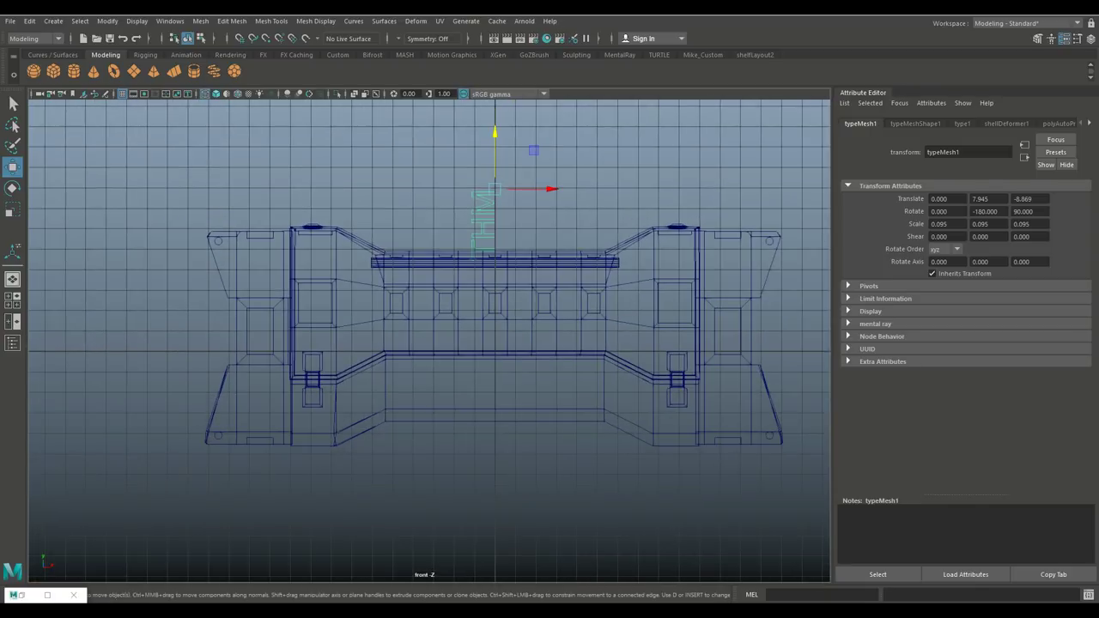
alt+middle_drag(429, 343, 369, 386)
drag(424, 261, 615, 261)
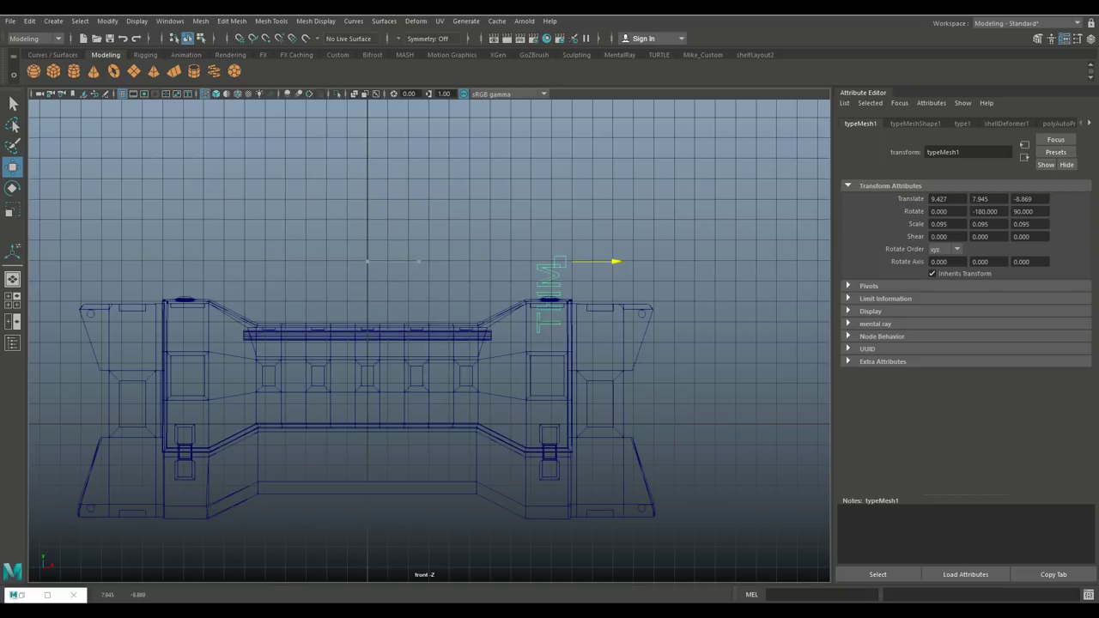
drag(559, 214, 559, 254)
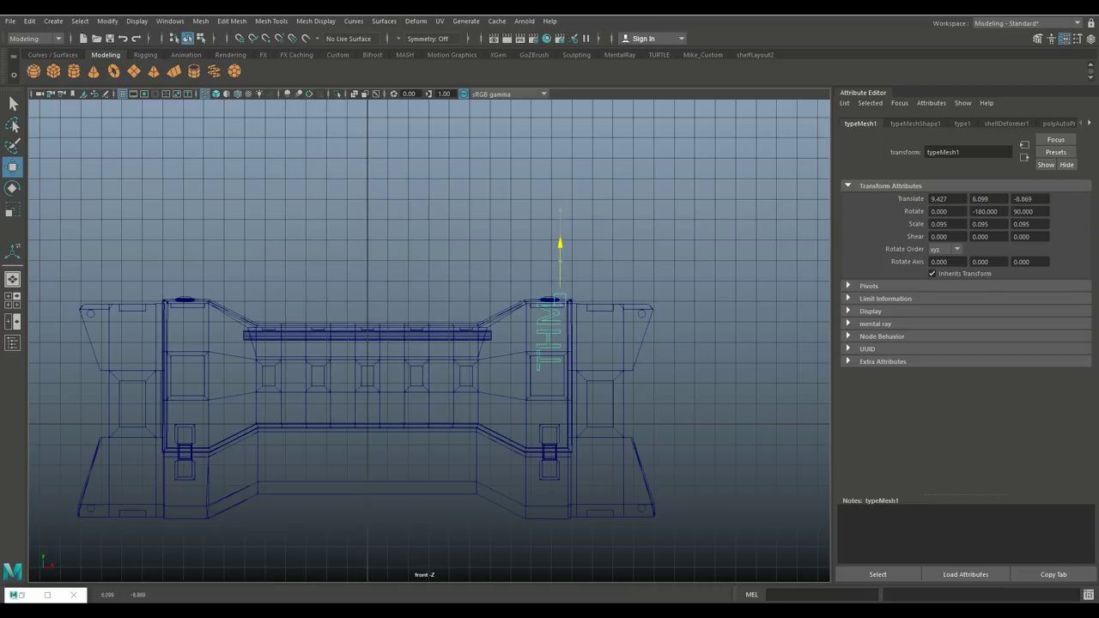
Shrink the text to about half size (0.049) and nudge it down and left into place.
key(r)
drag(560, 300, 525, 303)
key(w)
drag(559, 256, 559, 270)
key(f)
scroll(430, 339, down, 3)
scroll(426, 349, down, 3)
drag(503, 277, 489, 277)
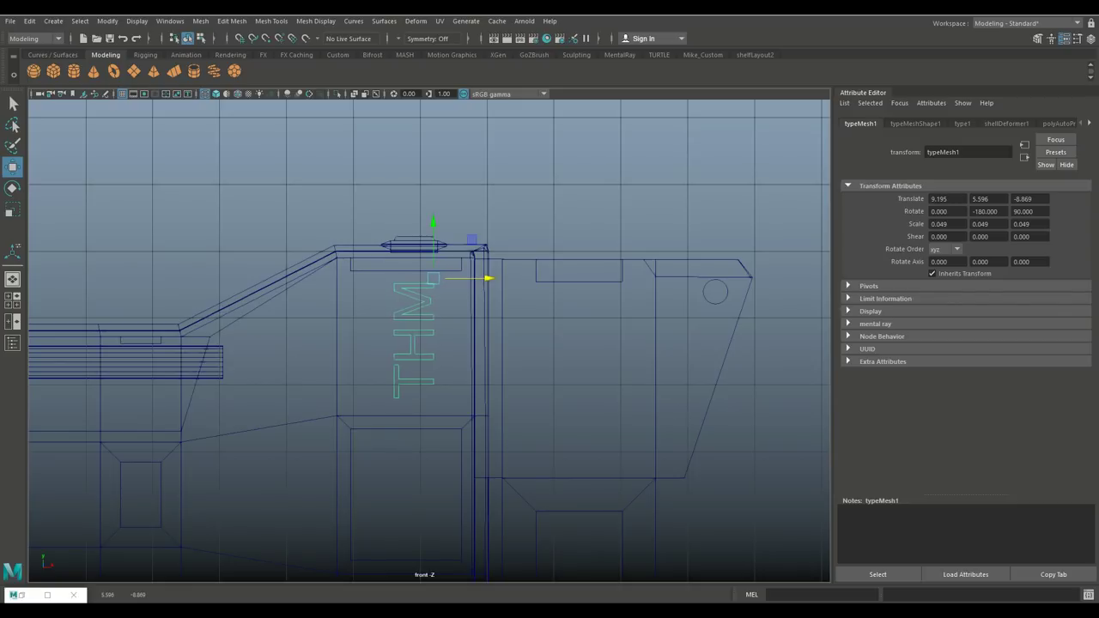
In perspective, slide the text along X and push it flush against the end-cap wall at Y 4.924.
click(12, 300)
click(12, 279)
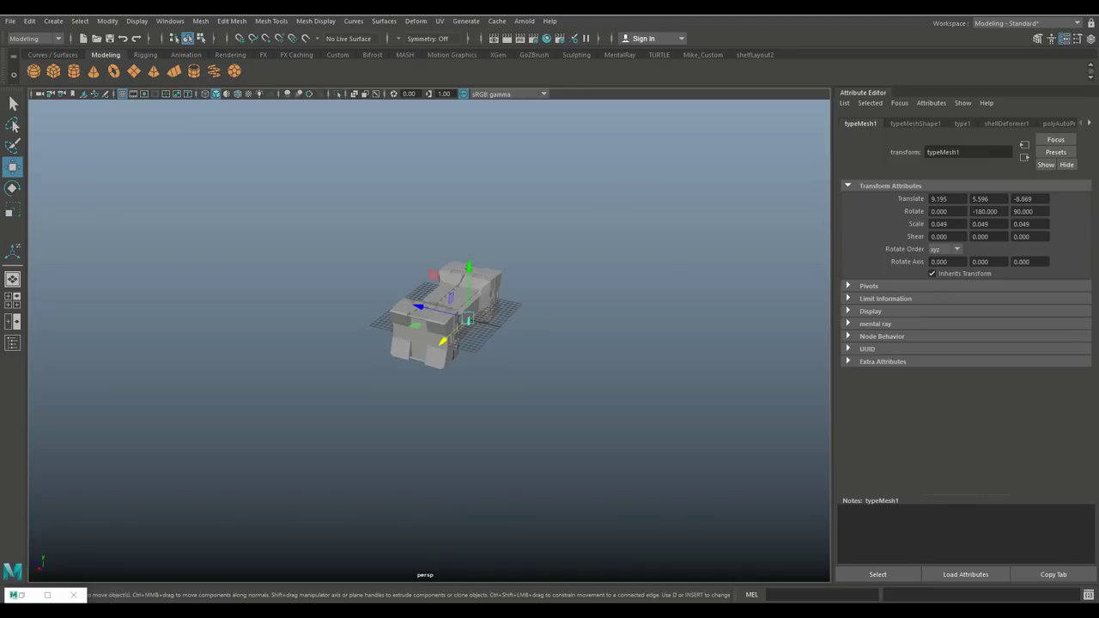
key(f)
alt+drag(430, 343, 623, 318)
scroll(430, 343, down, 5)
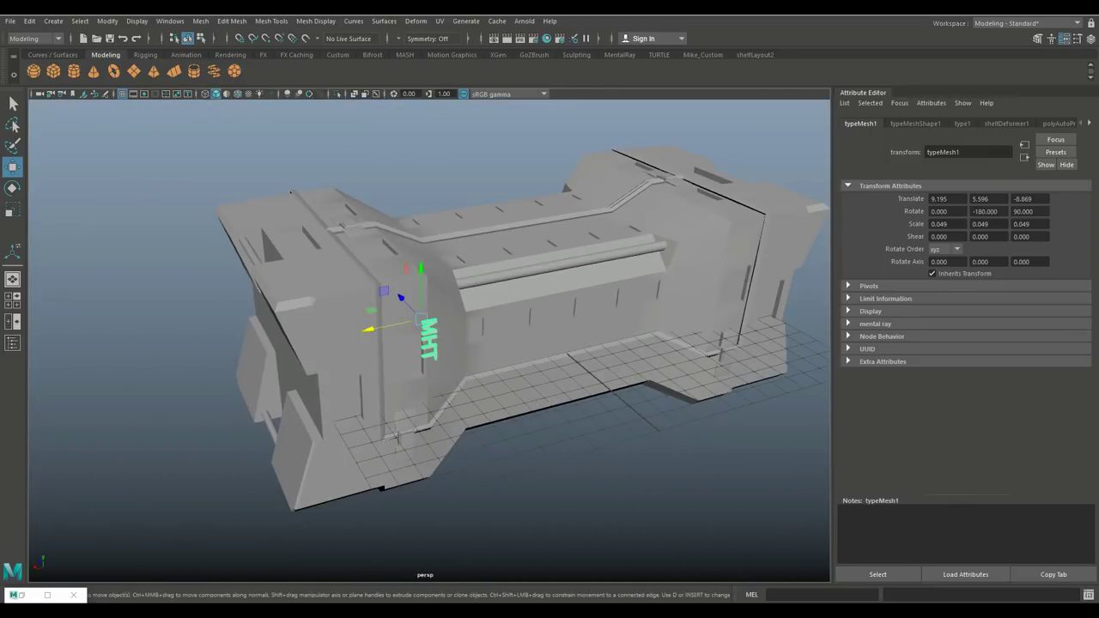
drag(284, 311, 675, 303)
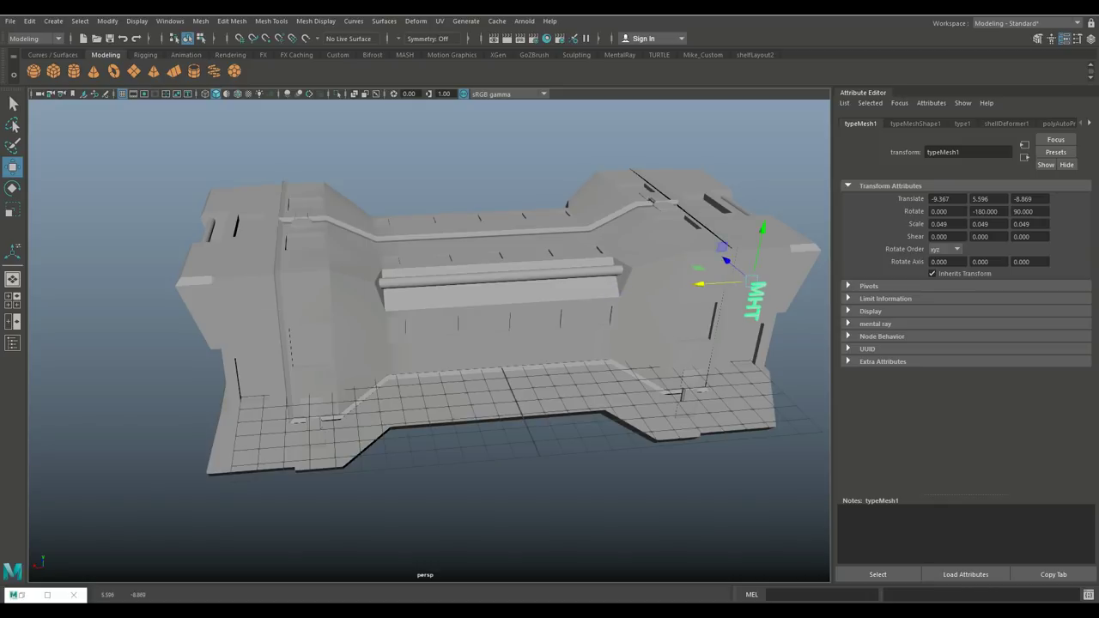
key(f)
scroll(430, 343, down, 3)
alt+drag(429, 344, 584, 343)
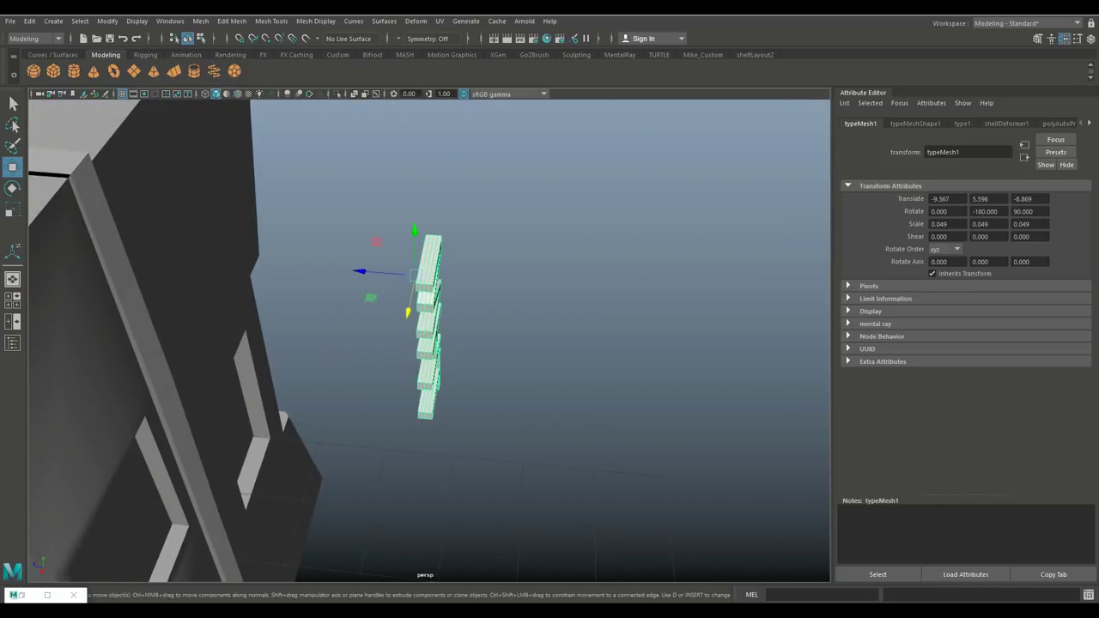
drag(360, 271, 601, 257)
click(652, 172)
Scale the MHT text up to 0.067 and raise it to Y 5.200 on the end-cap face.
alt+drag(652, 172, 687, 197)
alt+drag(429, 344, 463, 361)
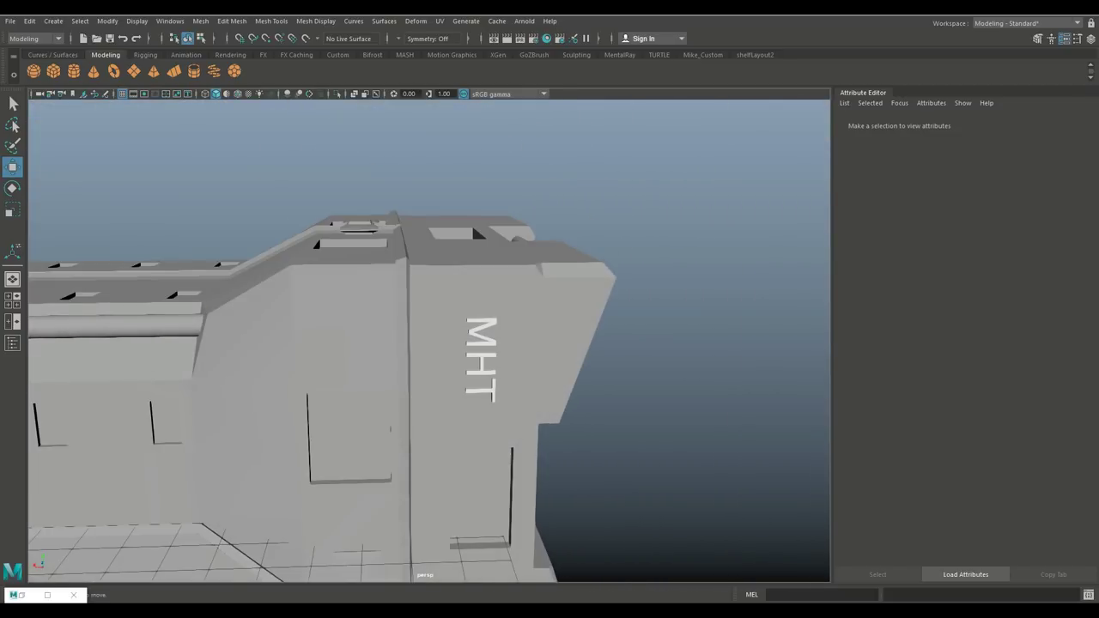
click(480, 357)
key(r)
drag(464, 314, 498, 311)
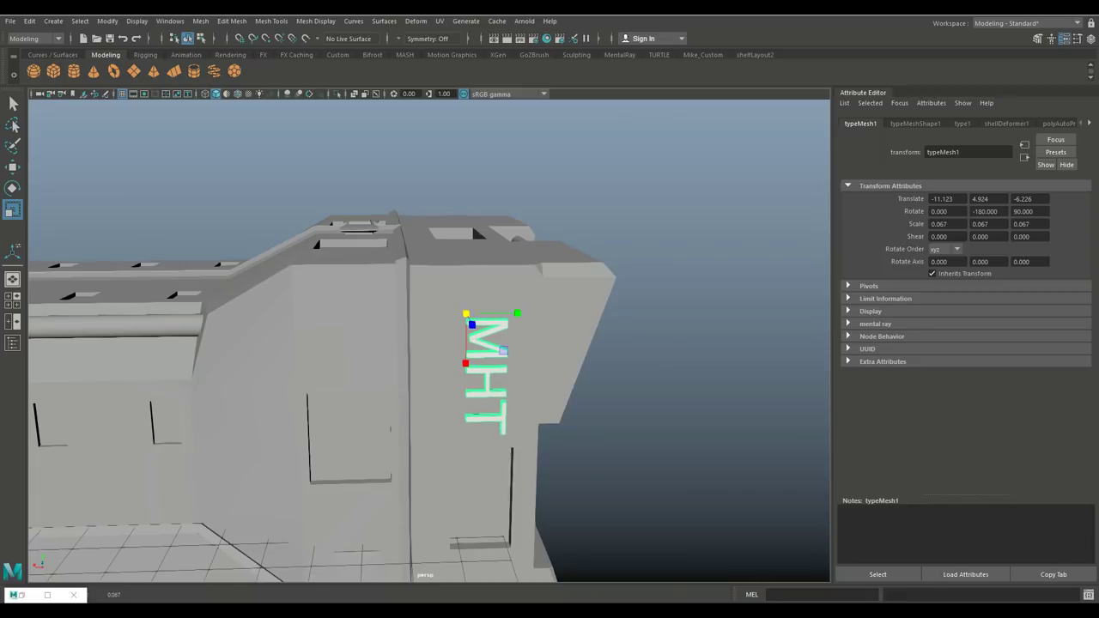
key(w)
drag(466, 256, 466, 243)
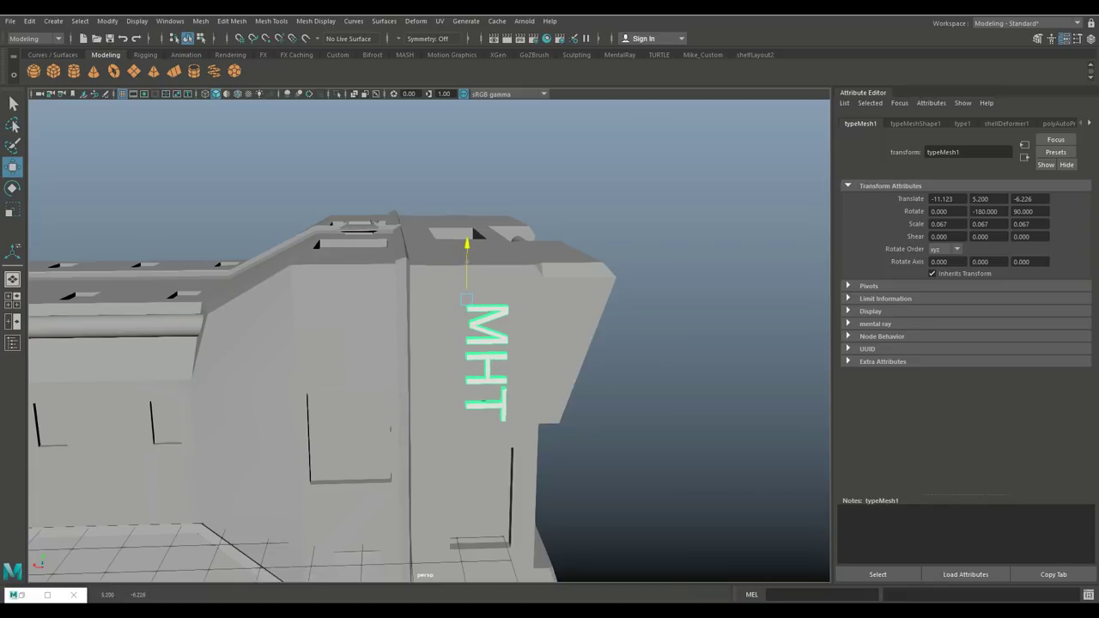
click(704, 172)
click(486, 361)
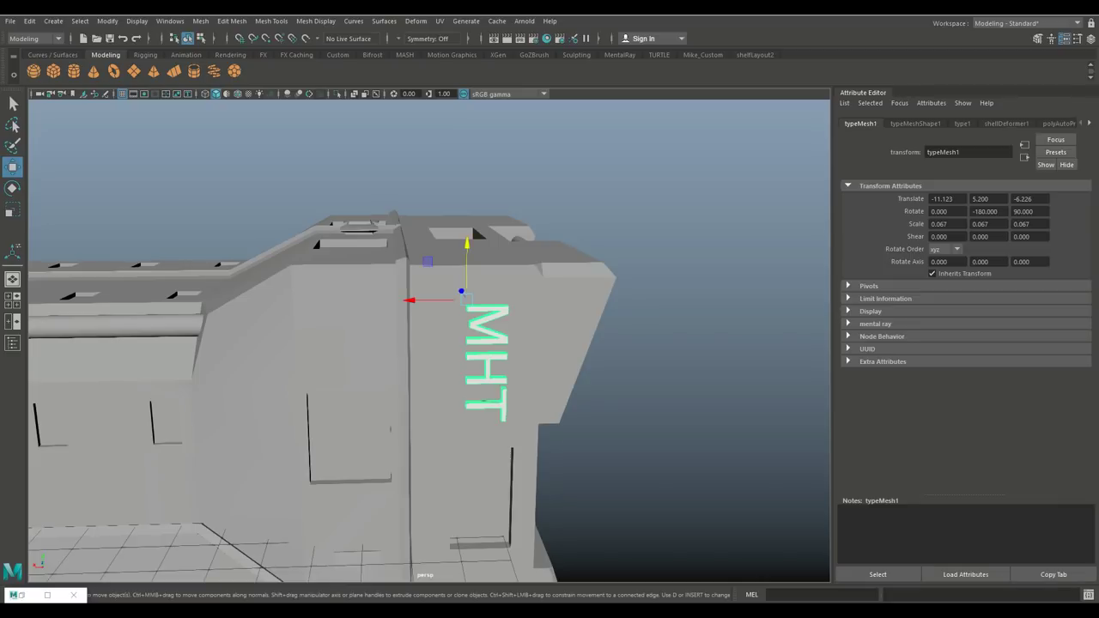
right_click(489, 267)
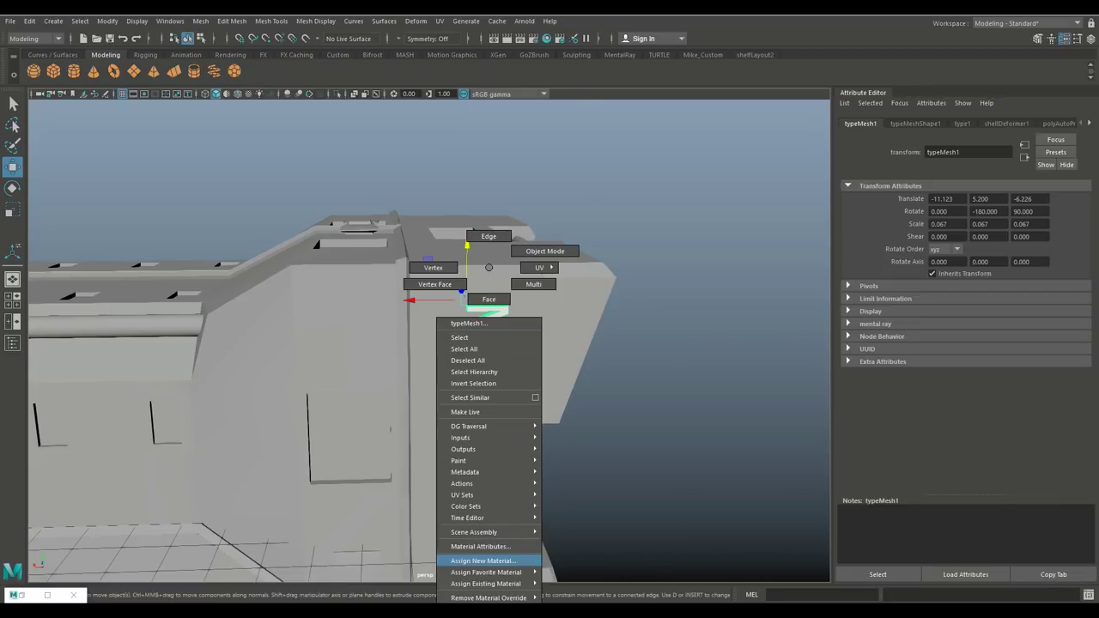
Assign a new Lambert material to the MHT text, giving it the corridor's grey finish.
click(483, 561)
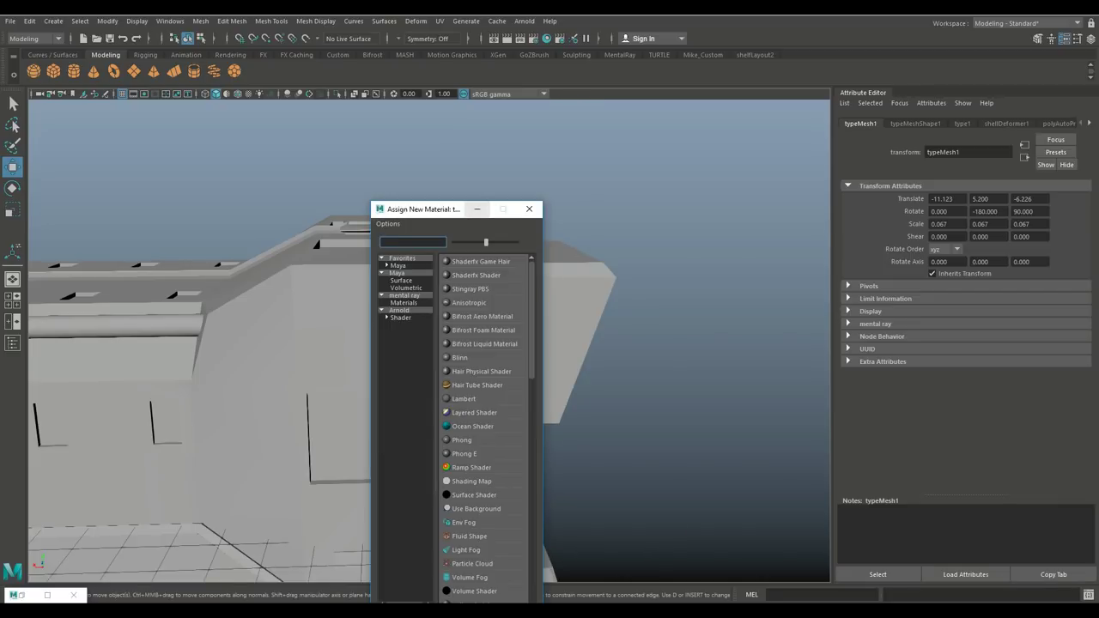
text(la)
key(Return)
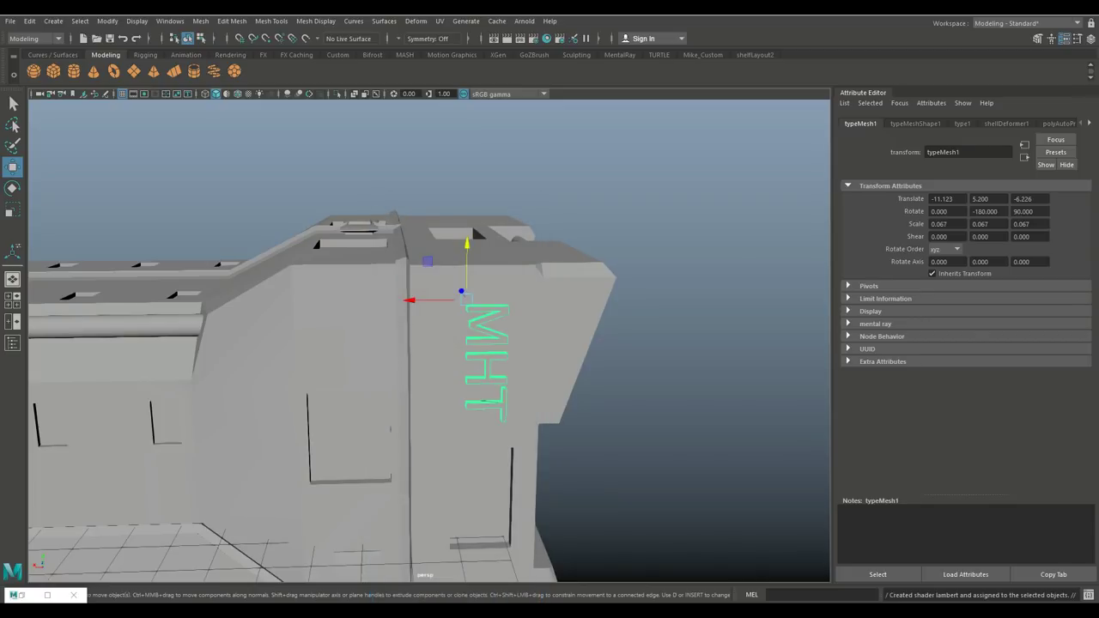
alt+drag(429, 343, 532, 344)
alt+drag(429, 343, 403, 334)
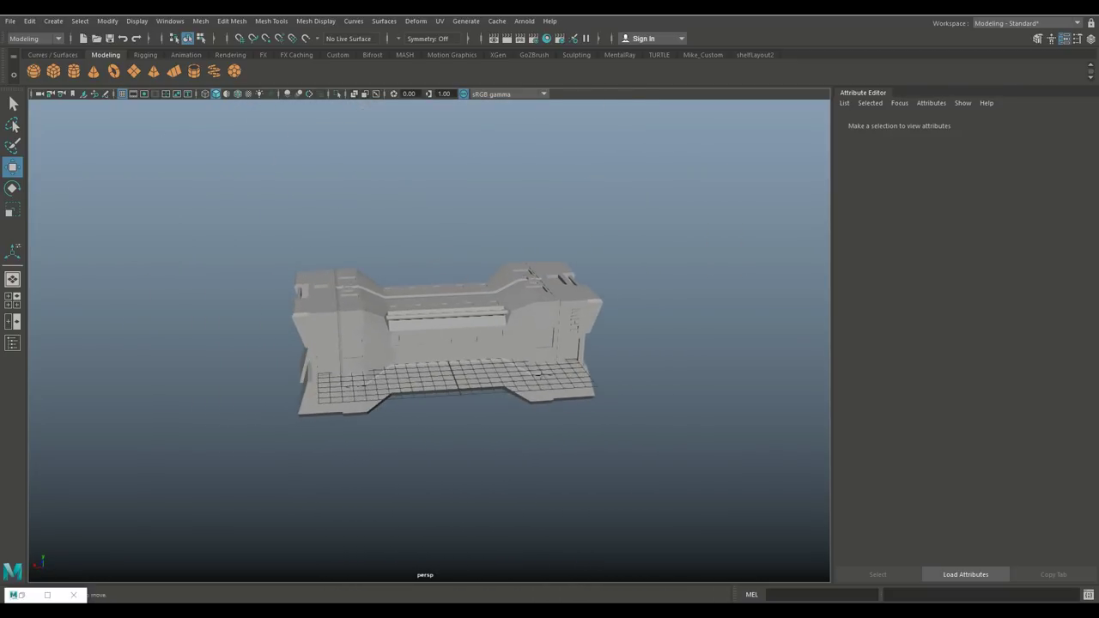
Marquee-select all corridor pieces and the text, then Mesh > Combine them into pCube14.
drag(203, 234, 335, 281)
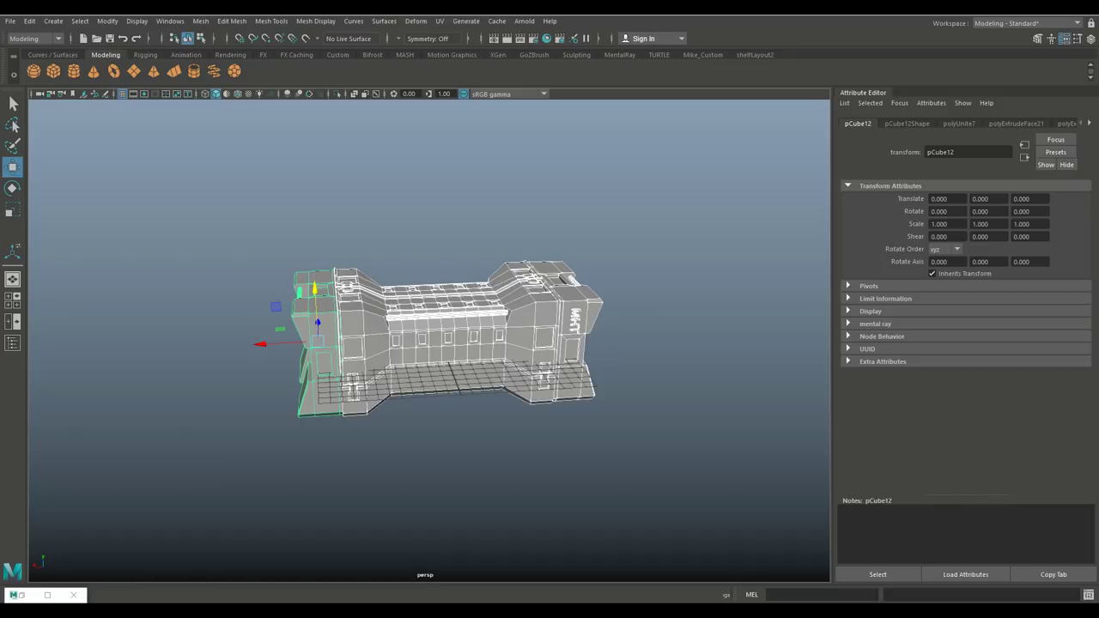
click(200, 21)
click(223, 61)
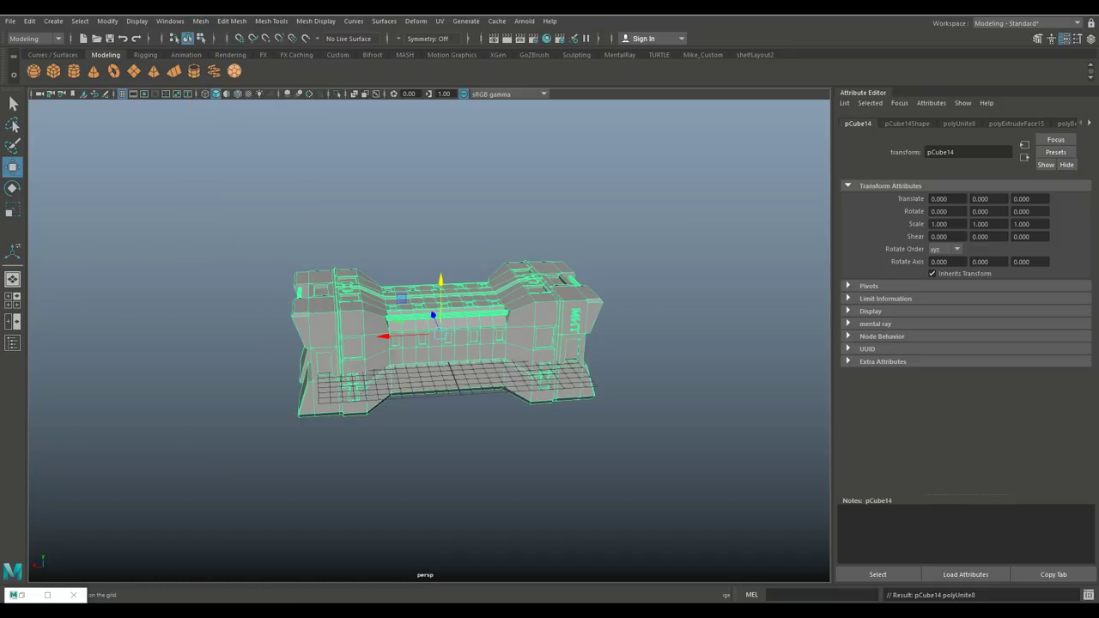
alt+drag(412, 343, 339, 283)
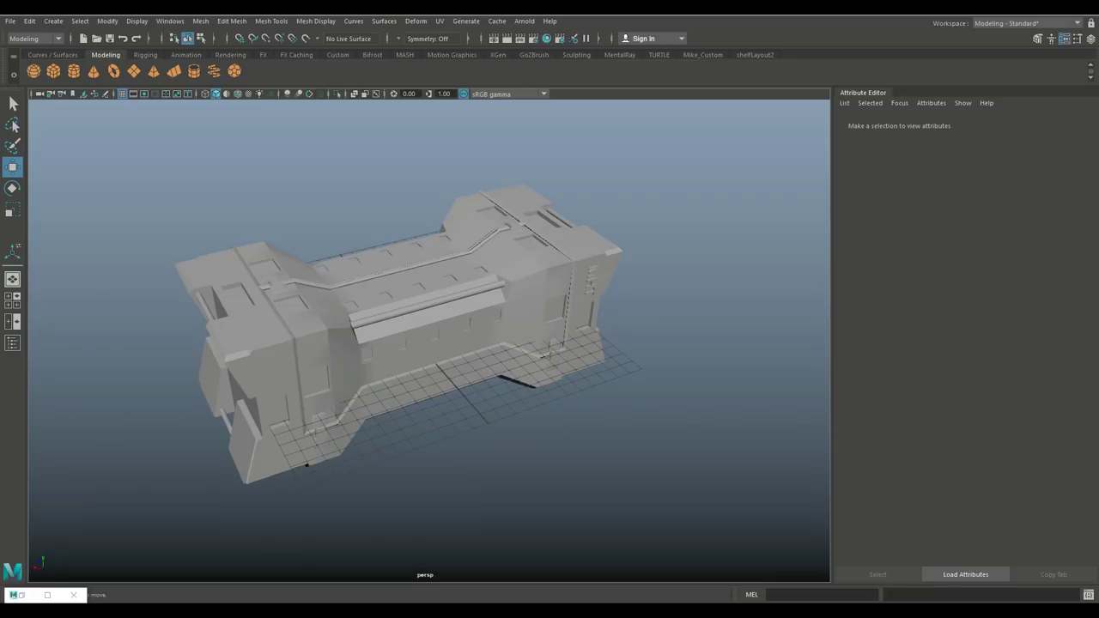